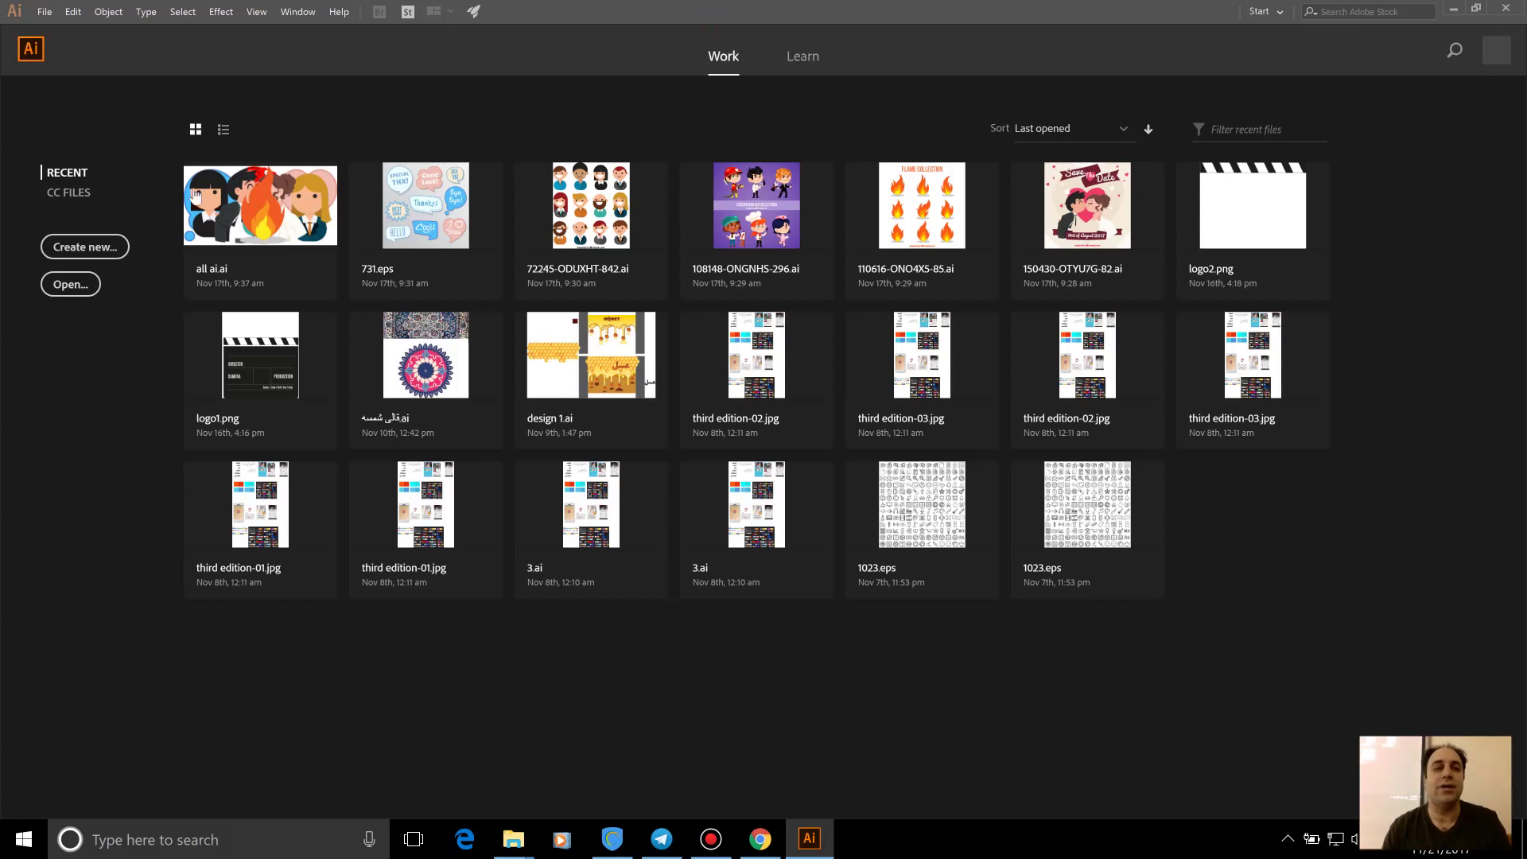
Create a new blank document from the Art & Illustration 1280 x 1024 preset
click(79, 251)
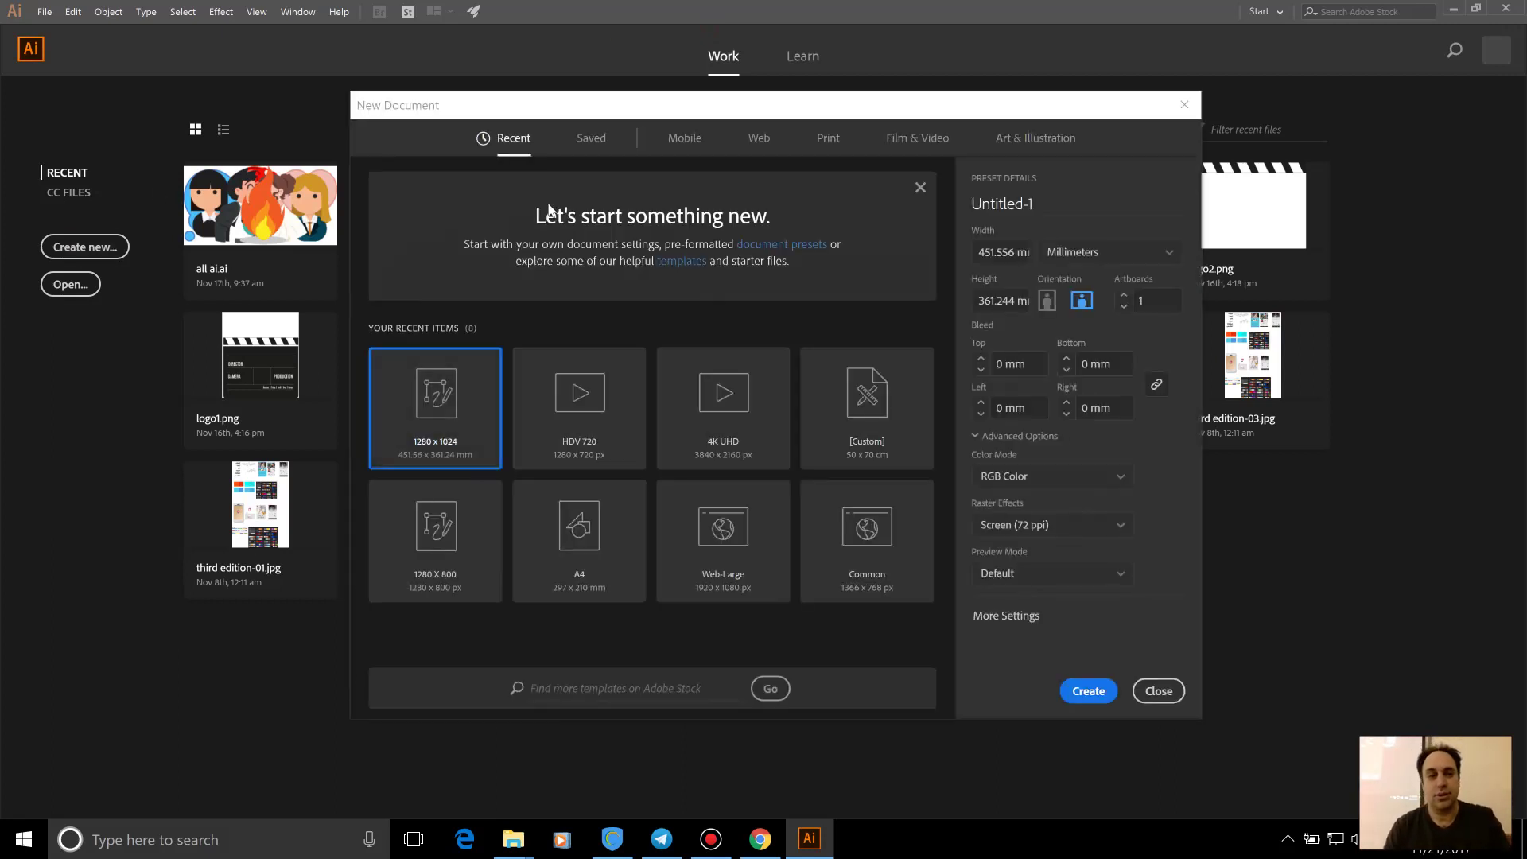
click(1030, 138)
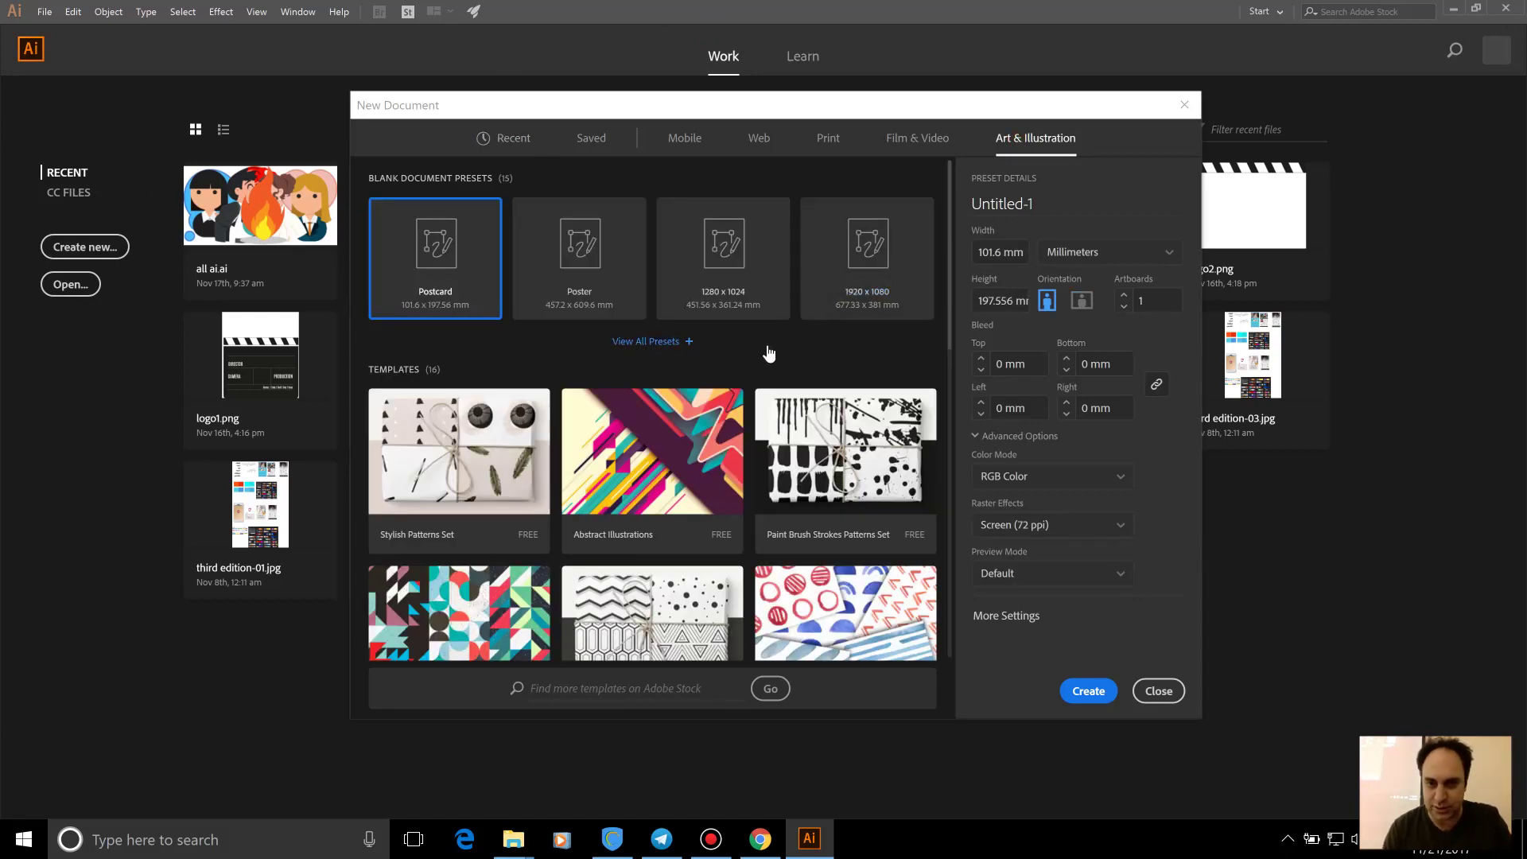
click(723, 259)
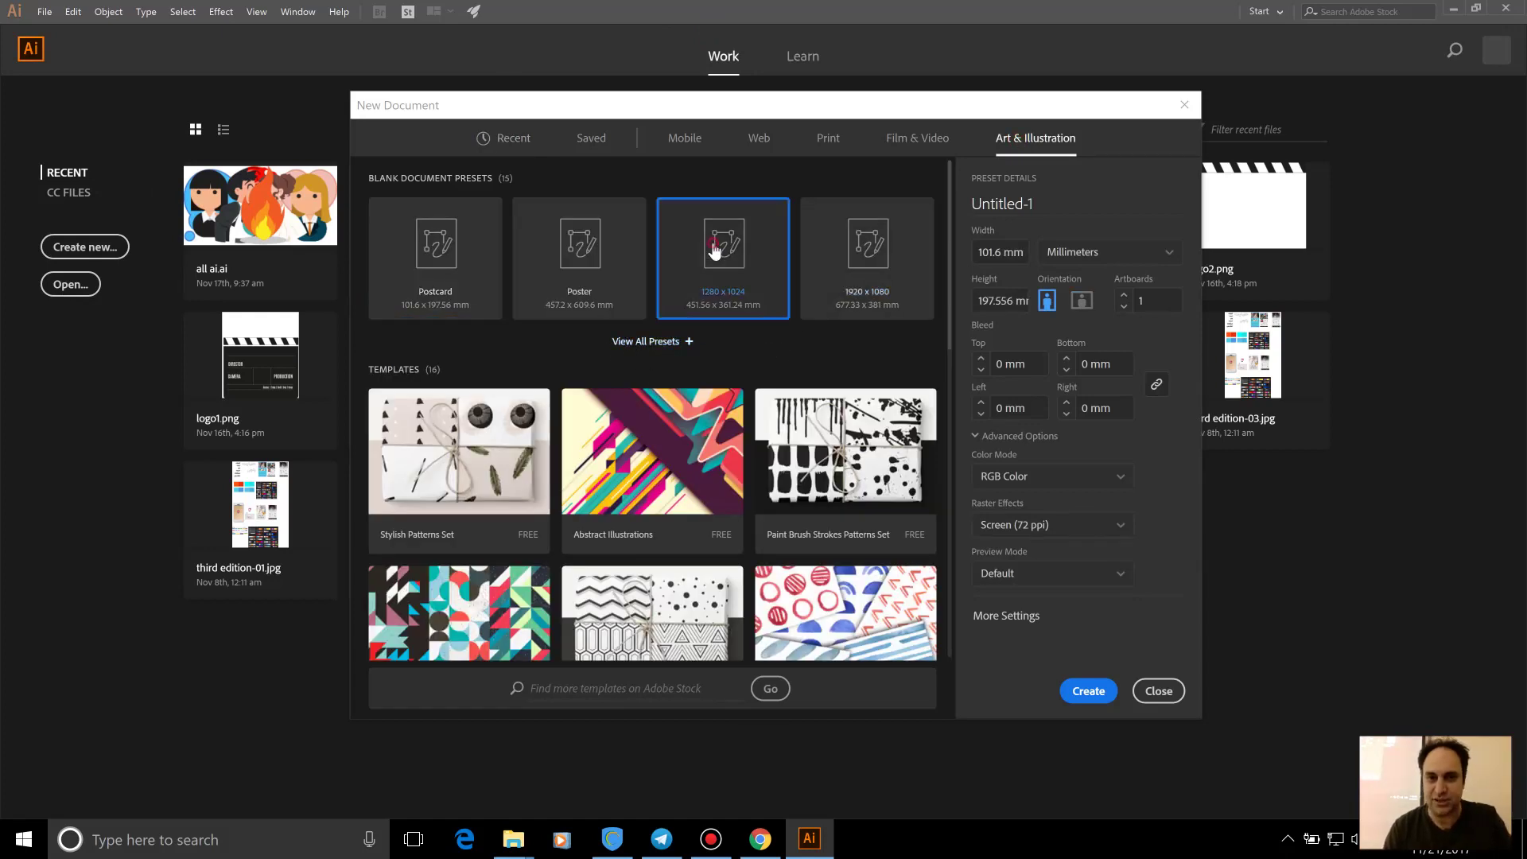
click(1088, 690)
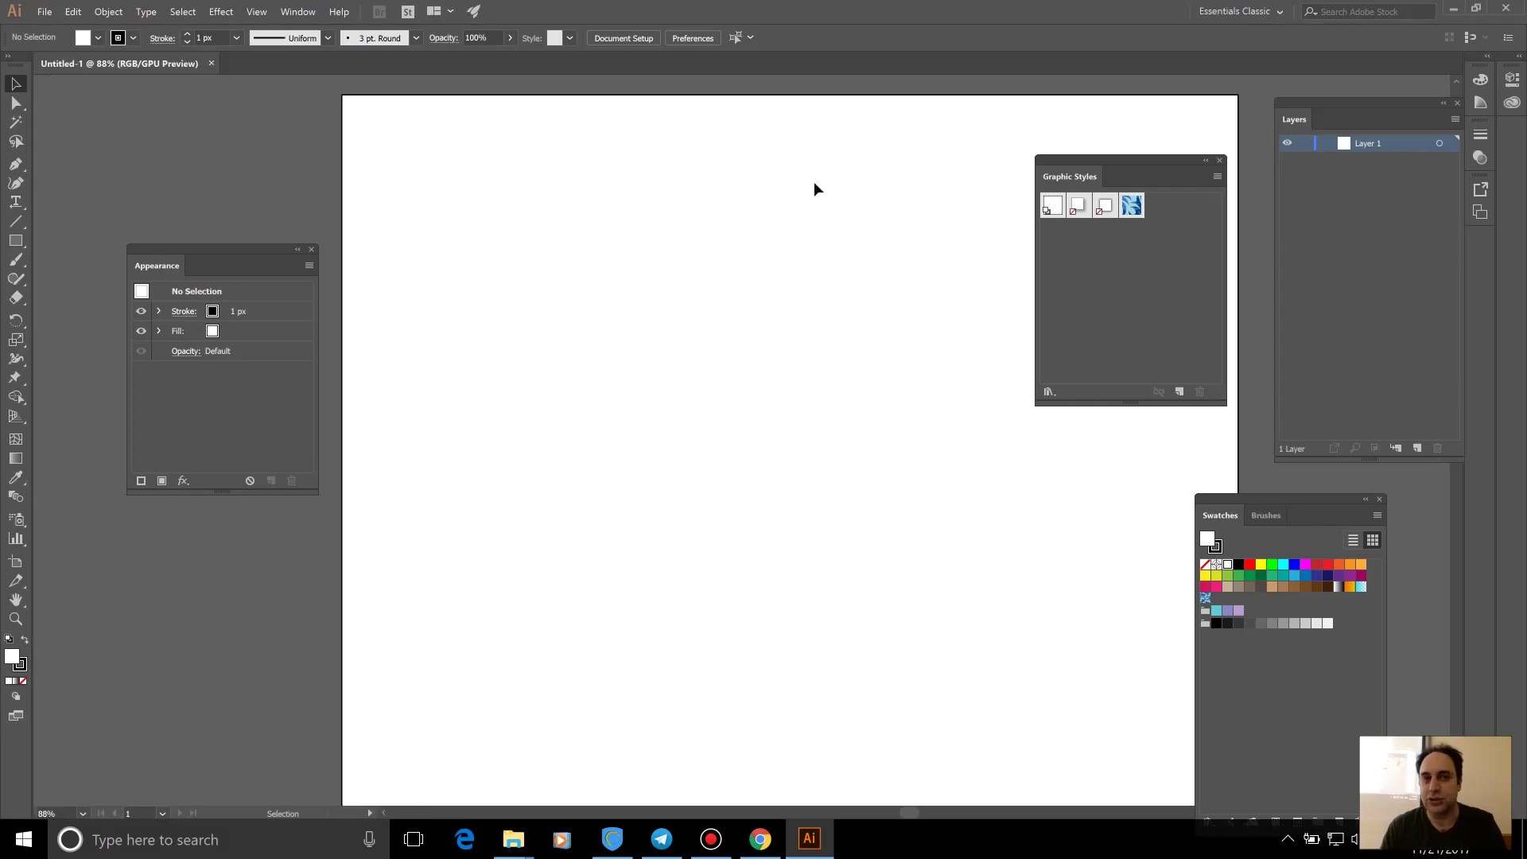
Reset the workspace to Essentials Classic and fit the artboard in the window
click(297, 11)
mouse_move(368, 50)
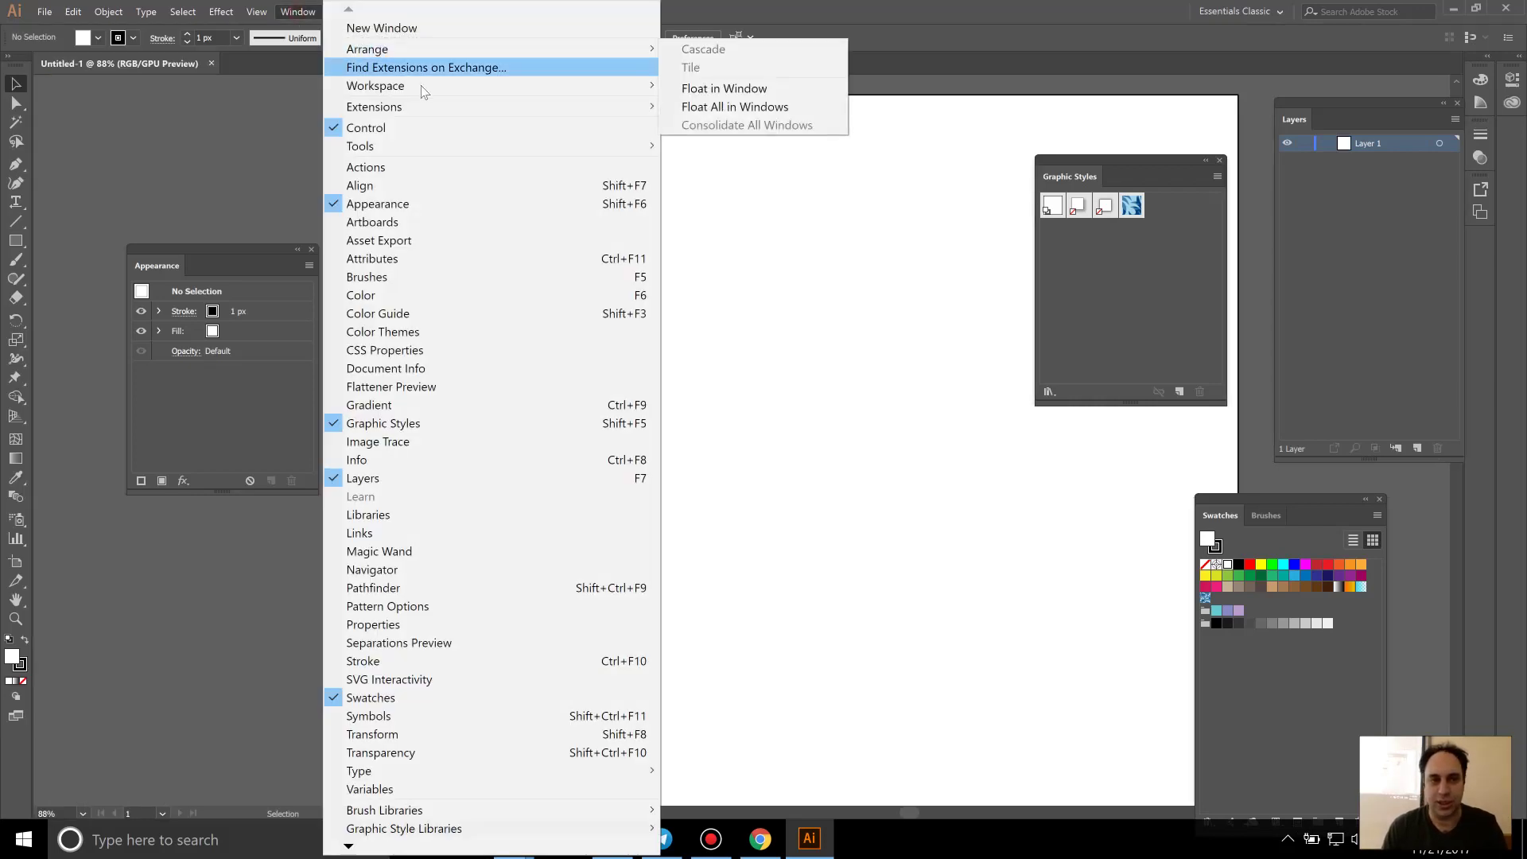
click(760, 270)
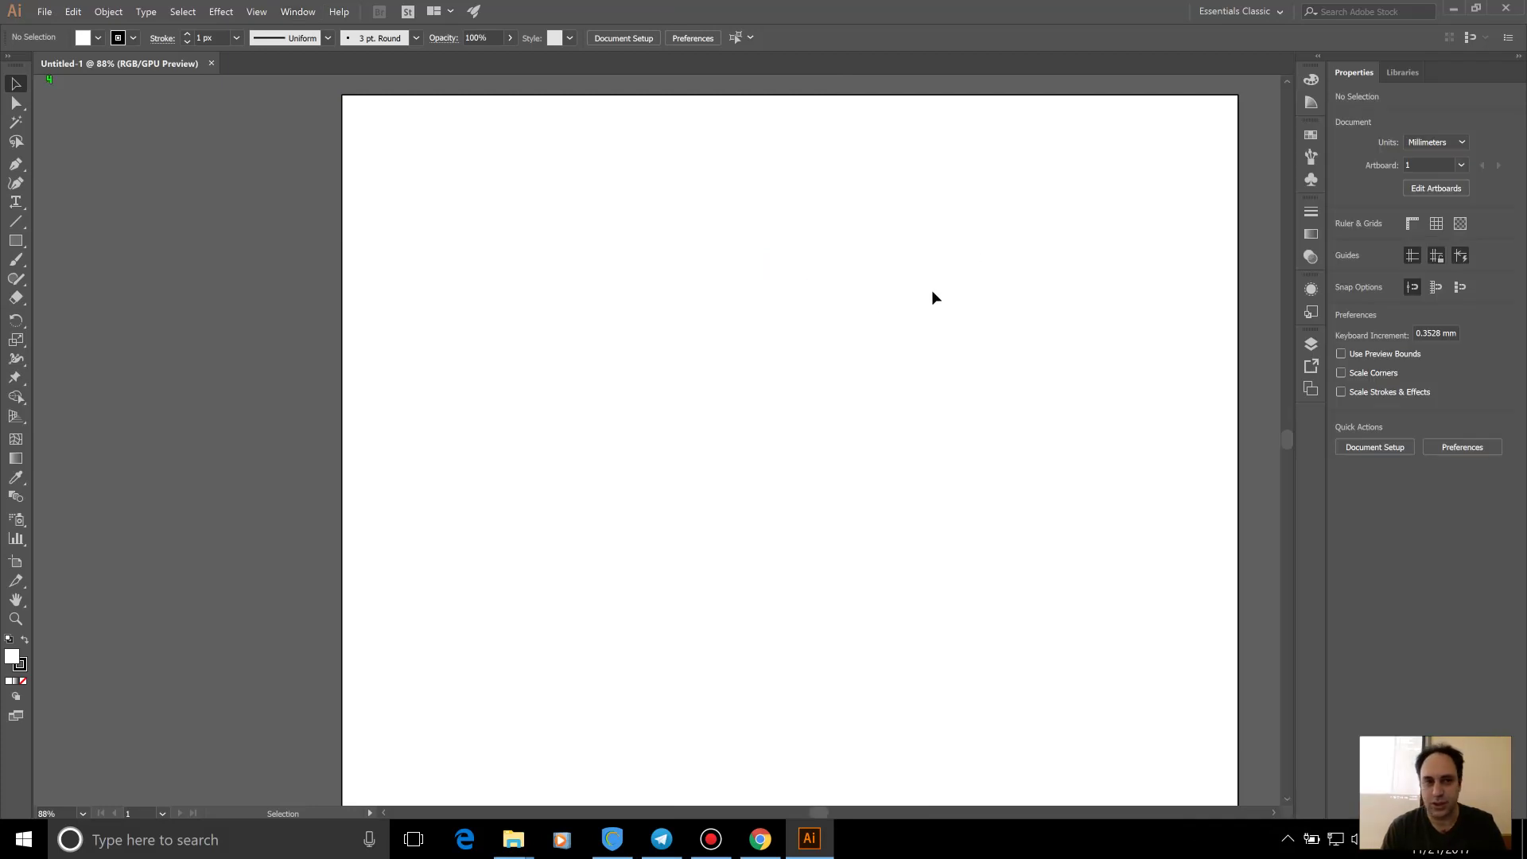
key(ctrl+0)
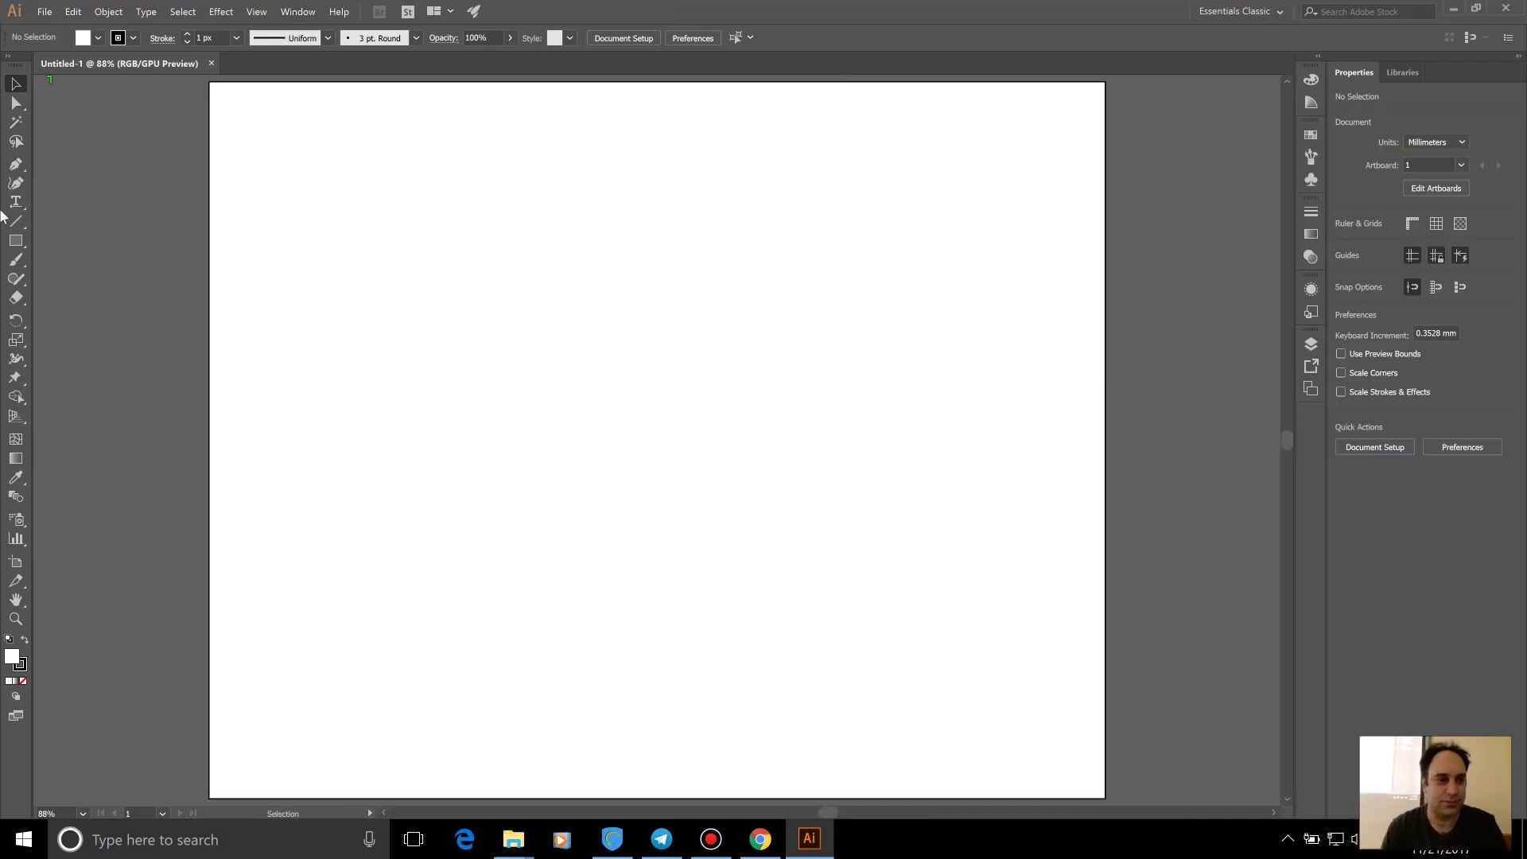
click(16, 164)
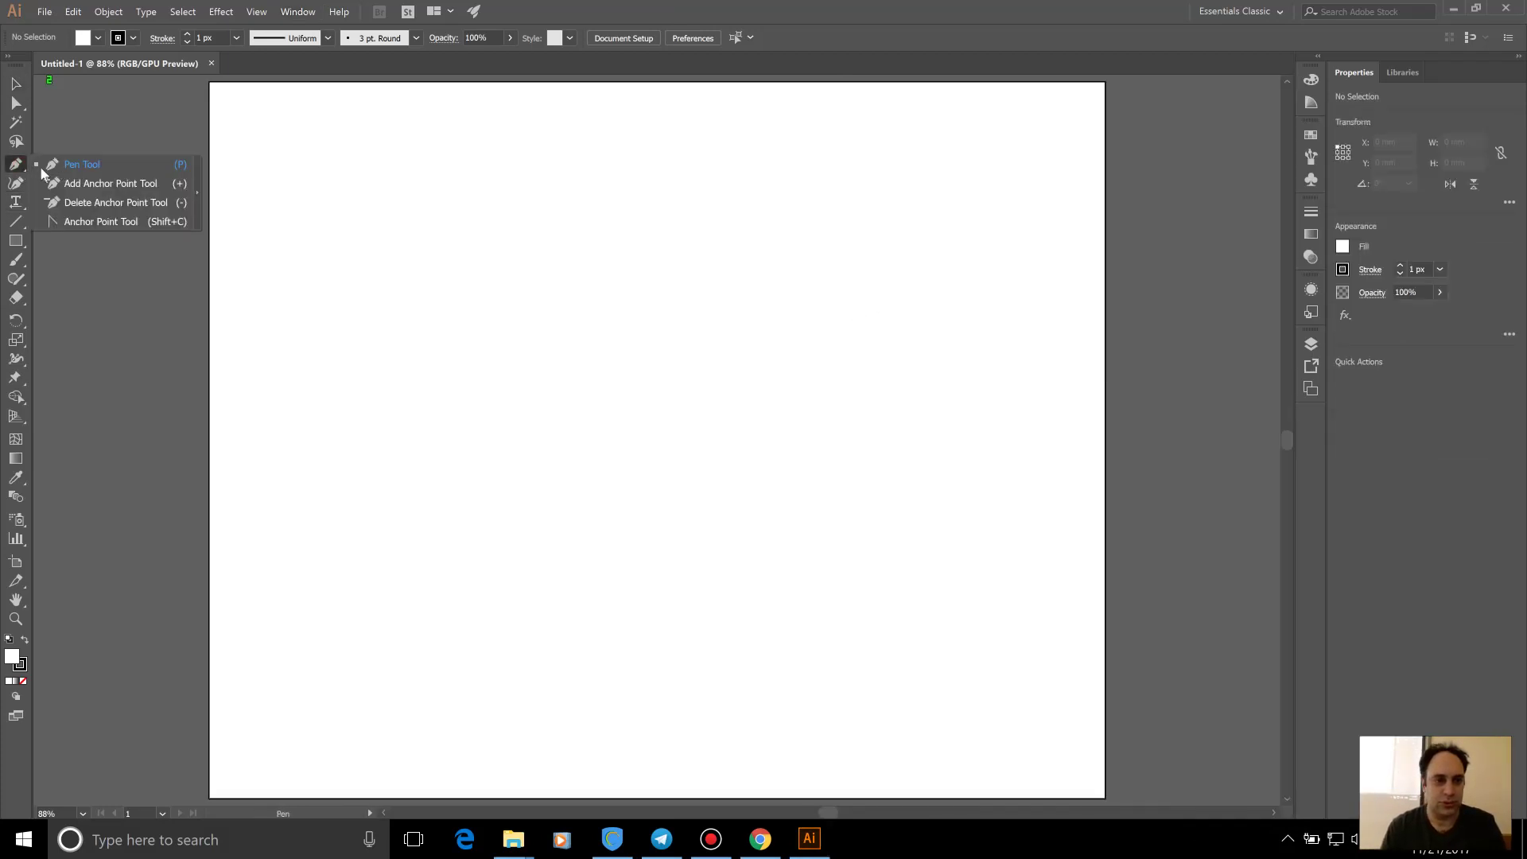
click(41, 168)
click(686, 299)
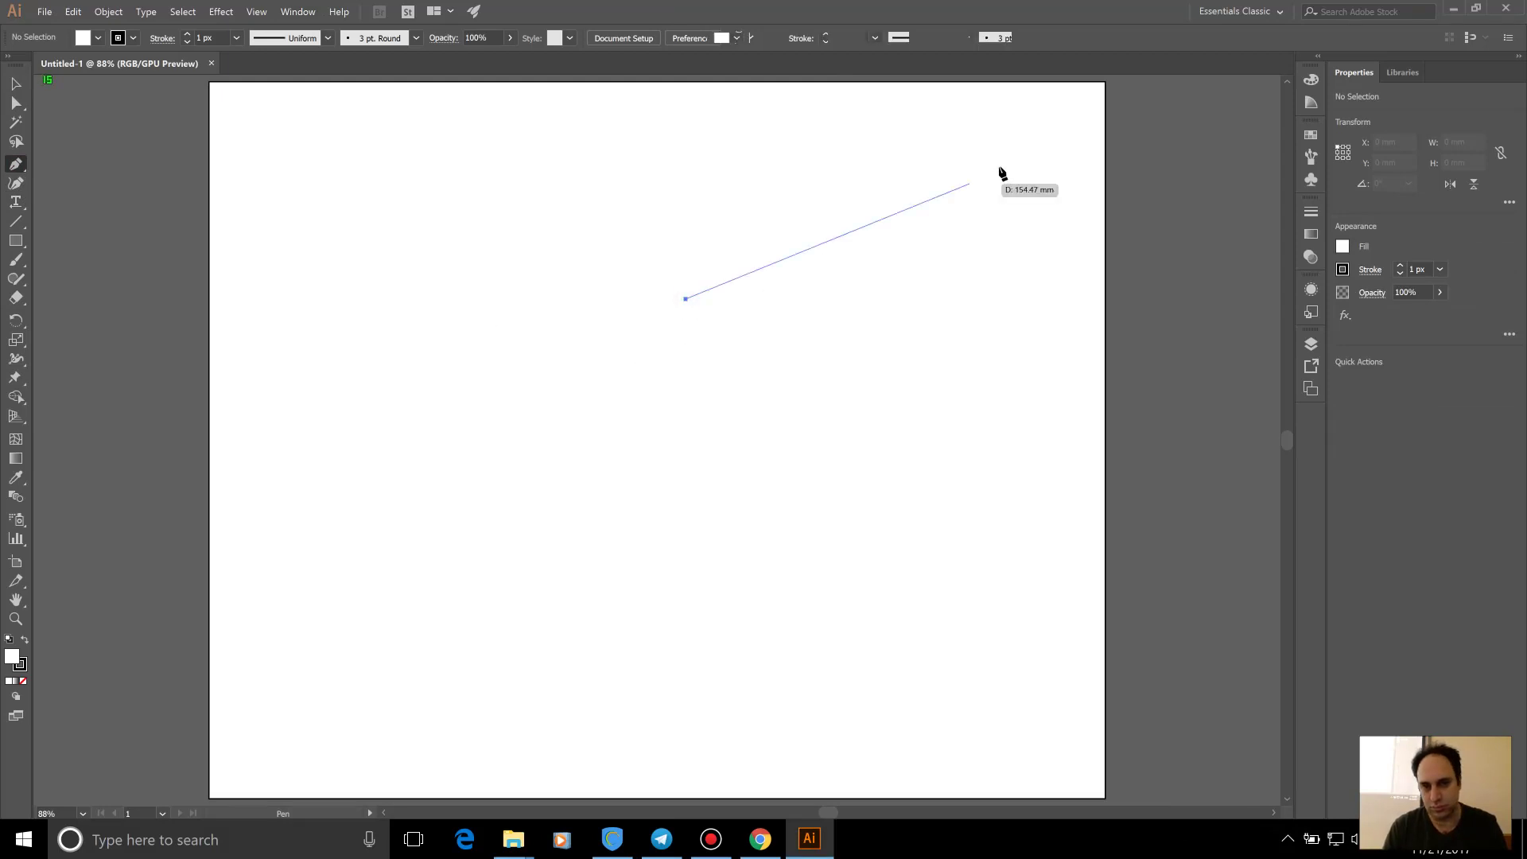
click(993, 152)
click(657, 696)
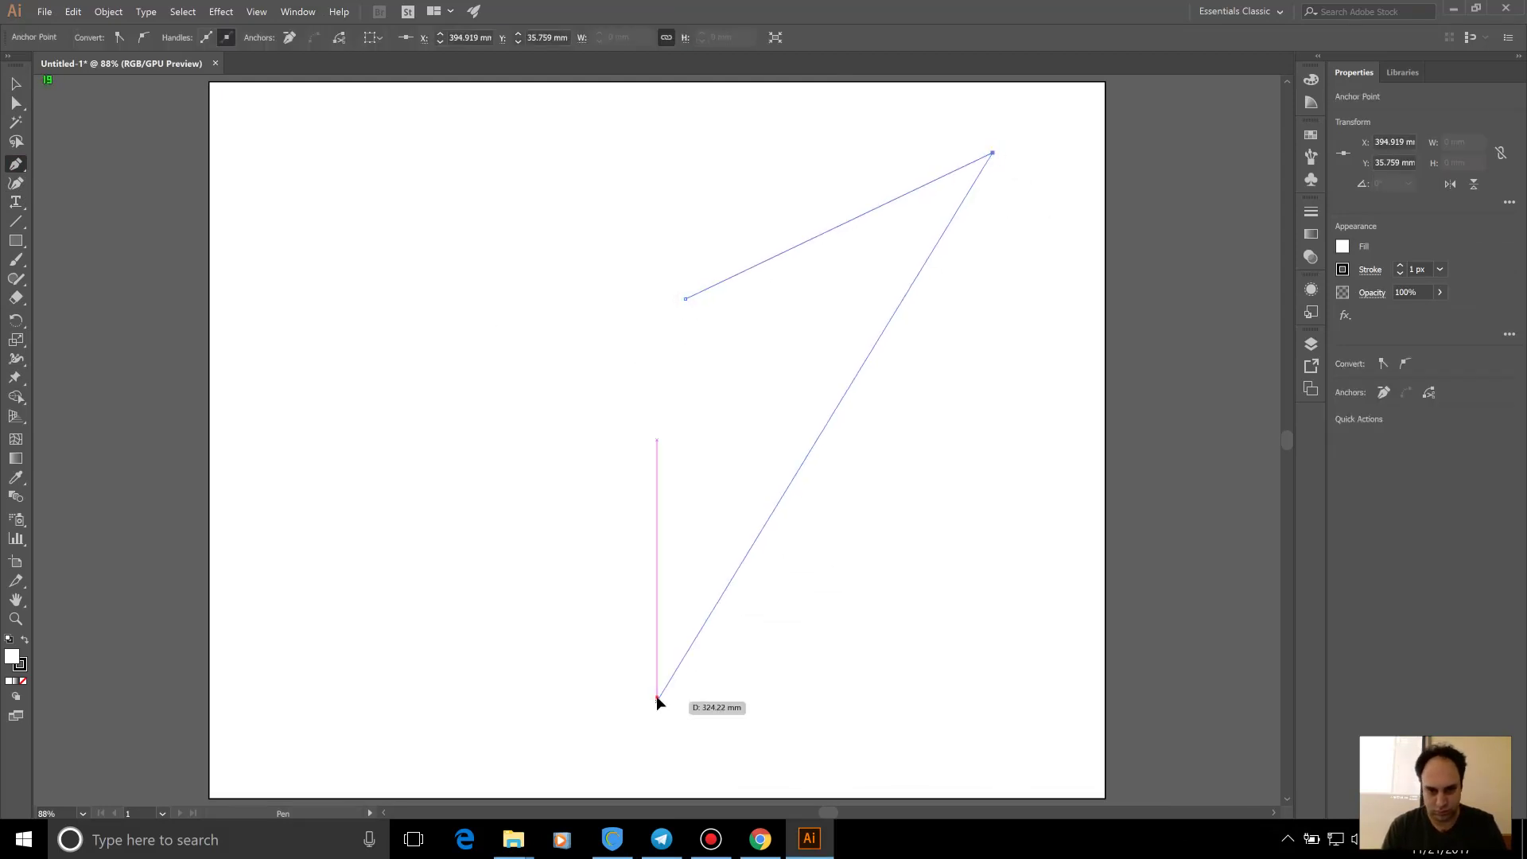
click(340, 162)
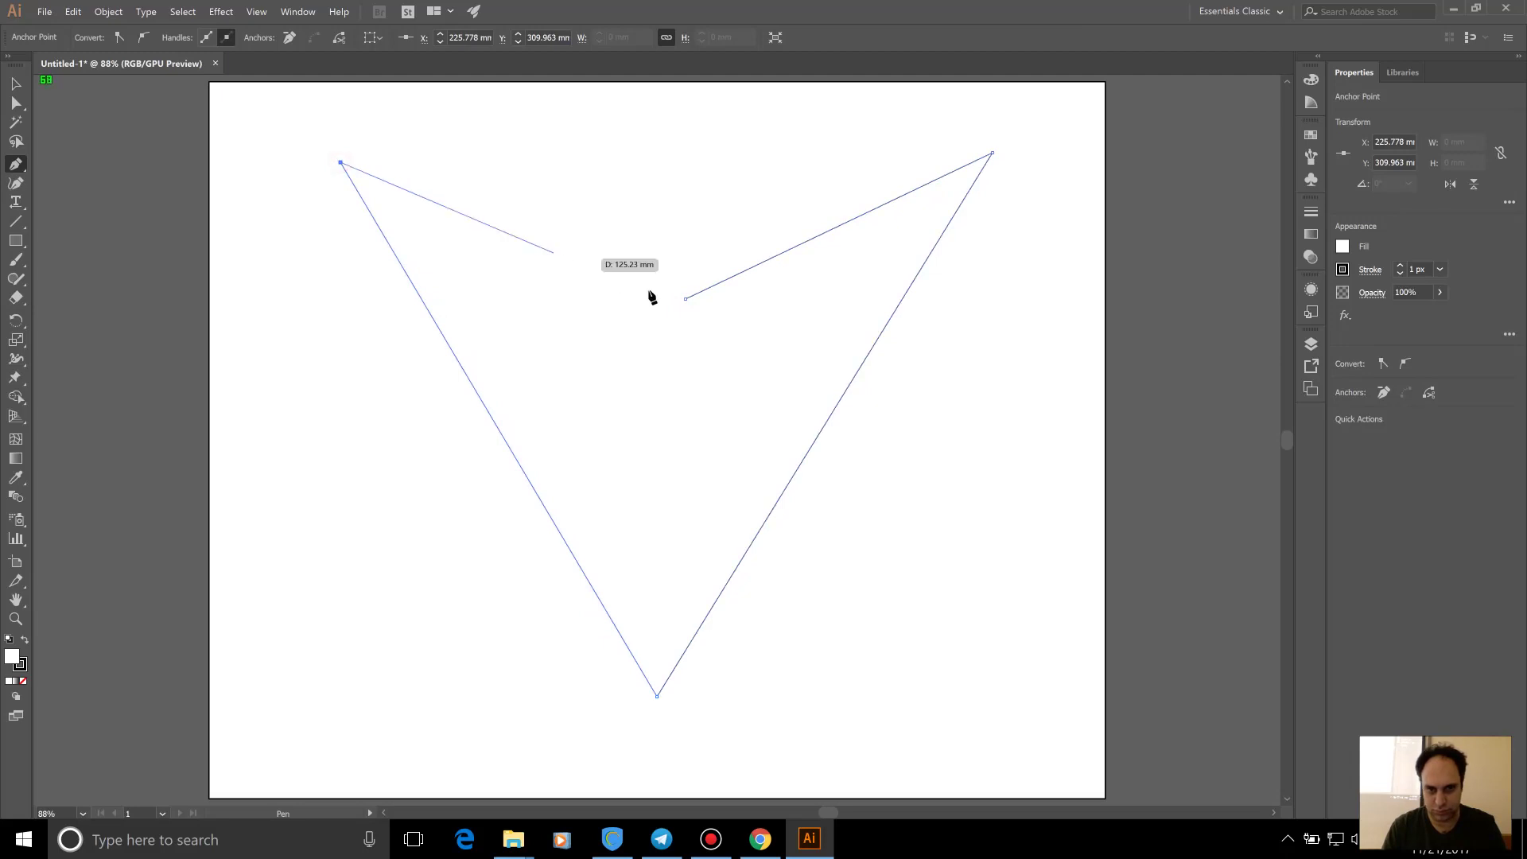
click(685, 300)
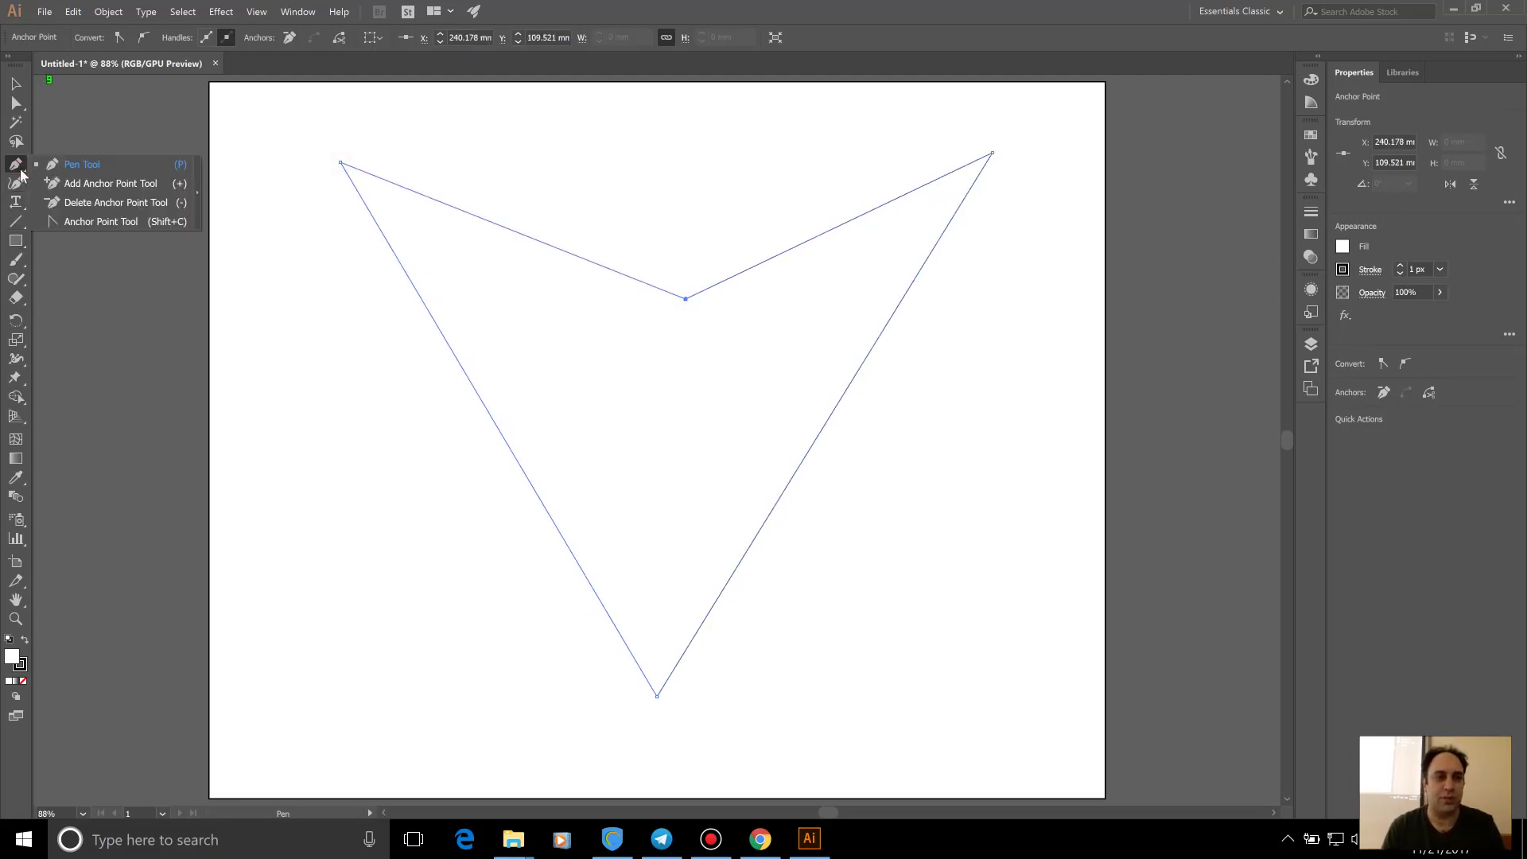
drag(19, 175, 80, 219)
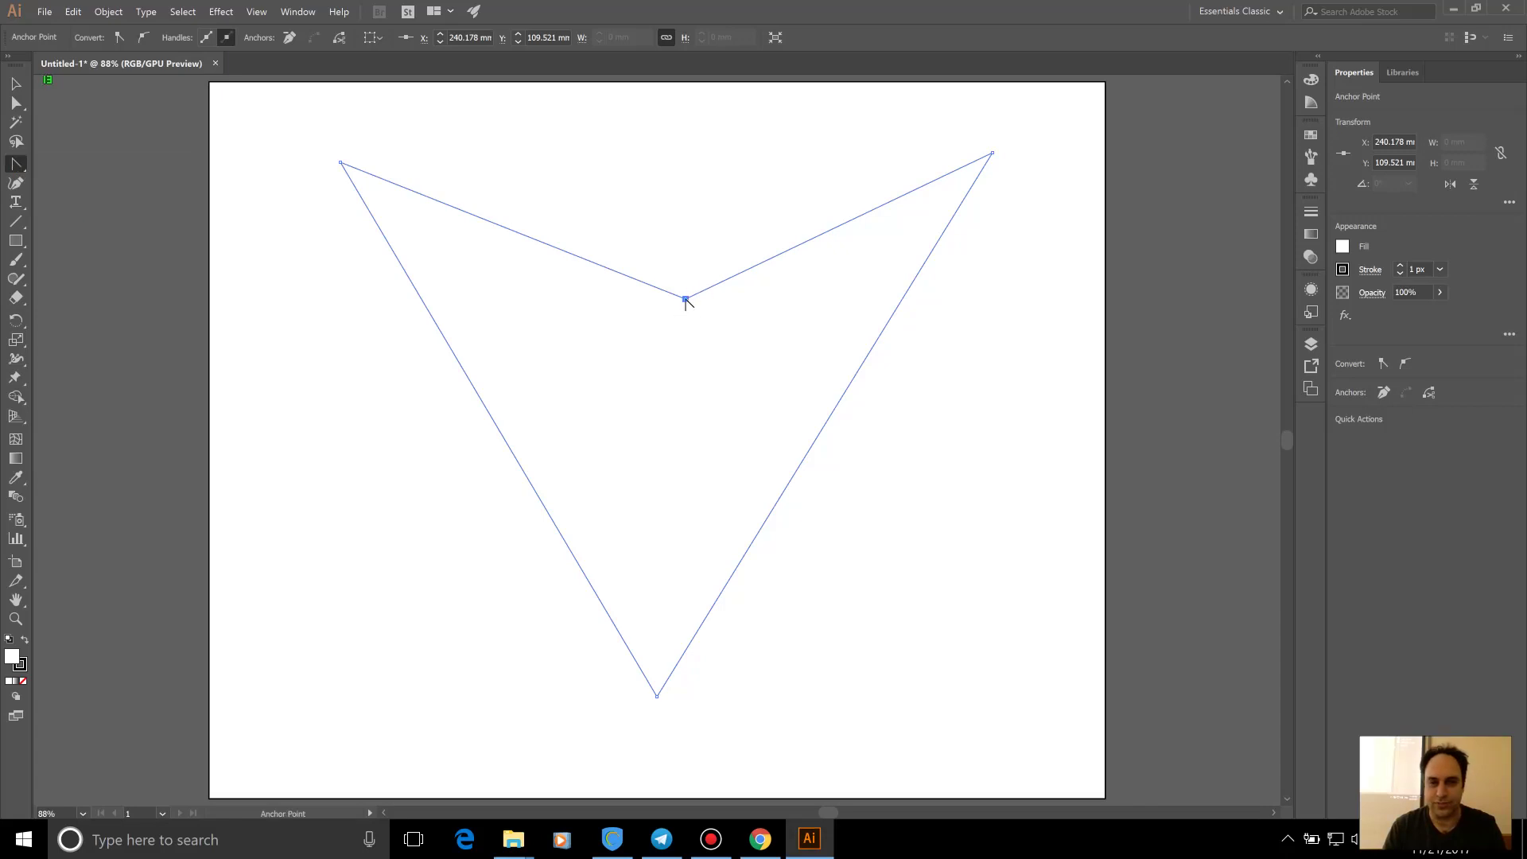
mouse_move(686, 299)
mouse_down()
mouse_move(775, 302)
mouse_move(727, 298)
mouse_up()
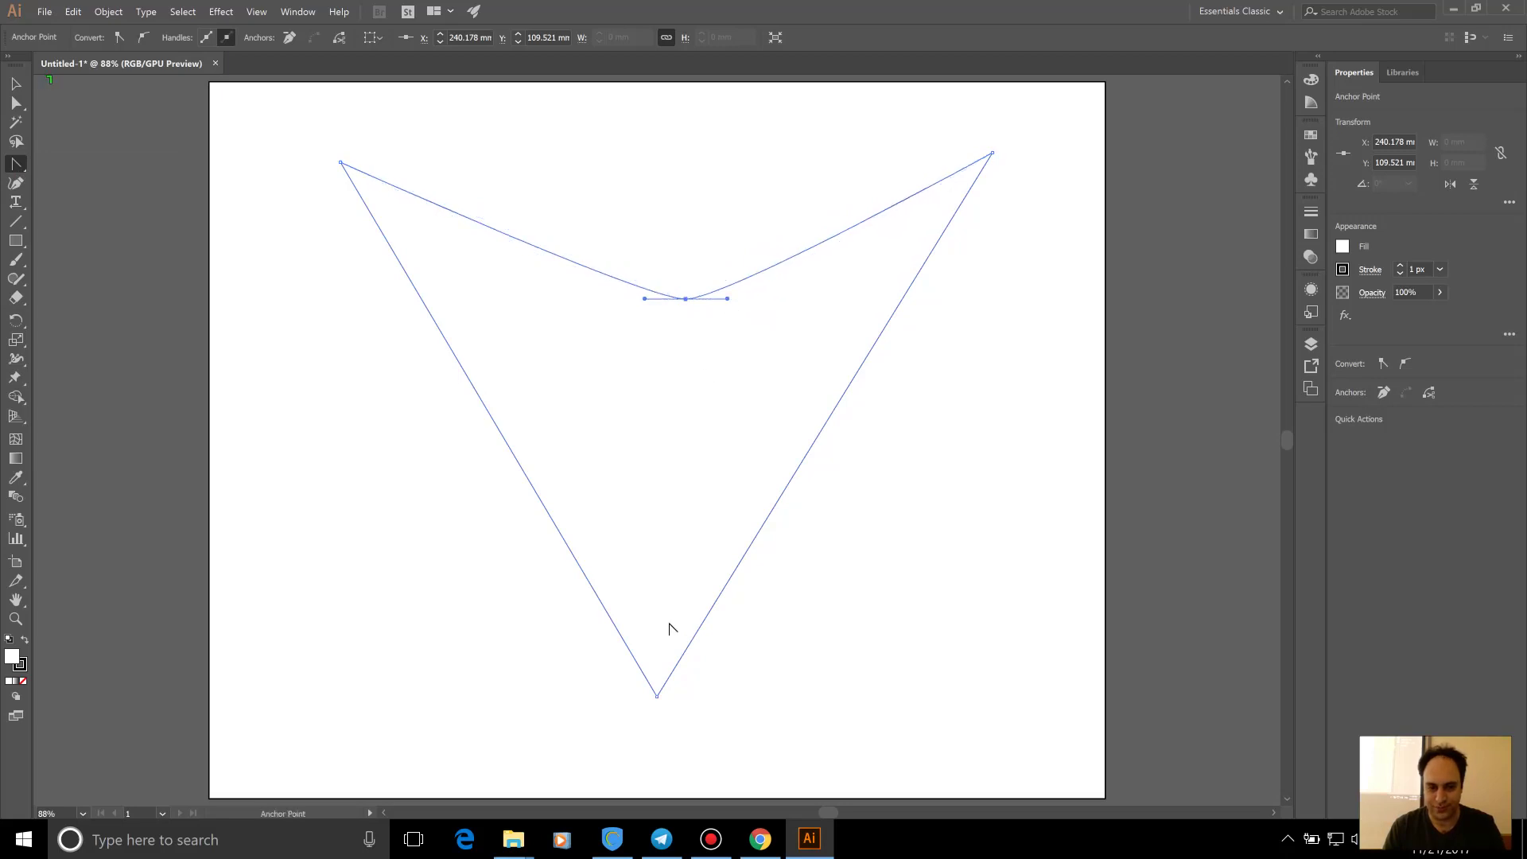
drag(656, 696, 347, 697)
mouse_move(993, 153)
mouse_down()
mouse_move(1045, 230)
mouse_move(1127, 238)
mouse_up()
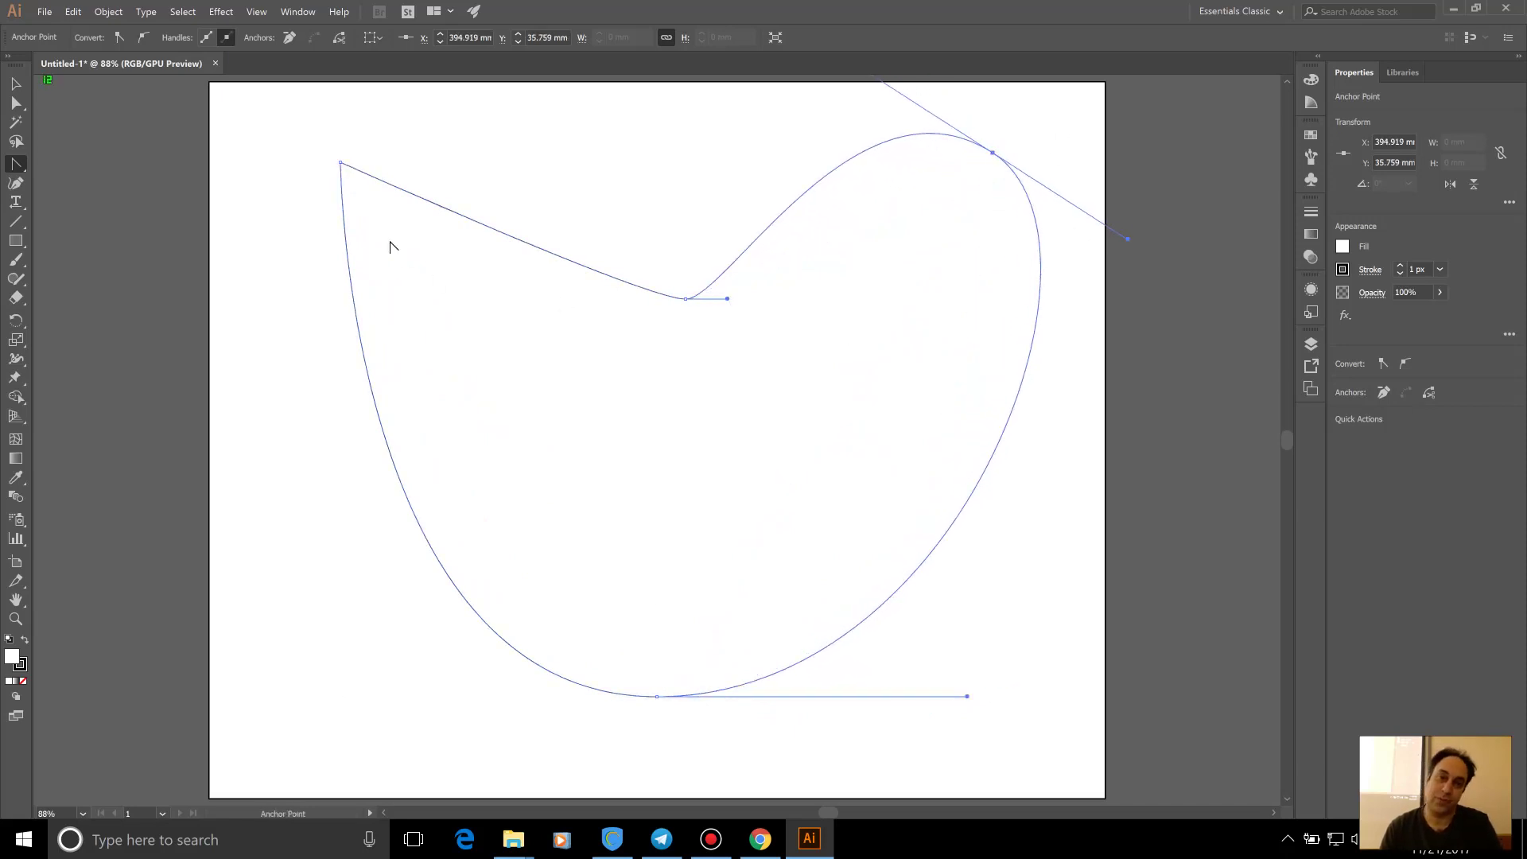
drag(340, 162, 472, 91)
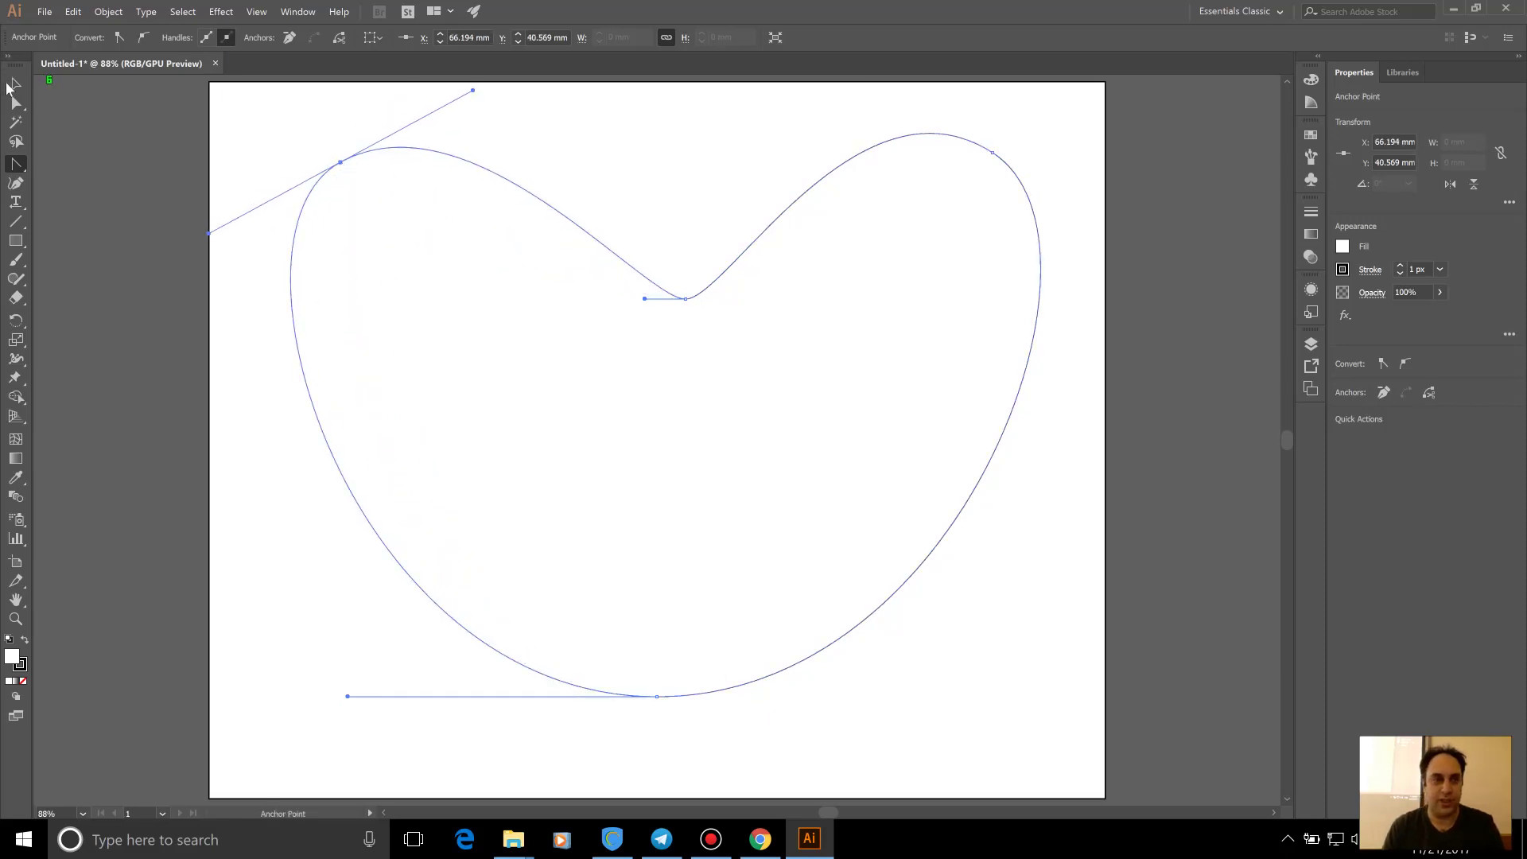
click(11, 84)
click(134, 181)
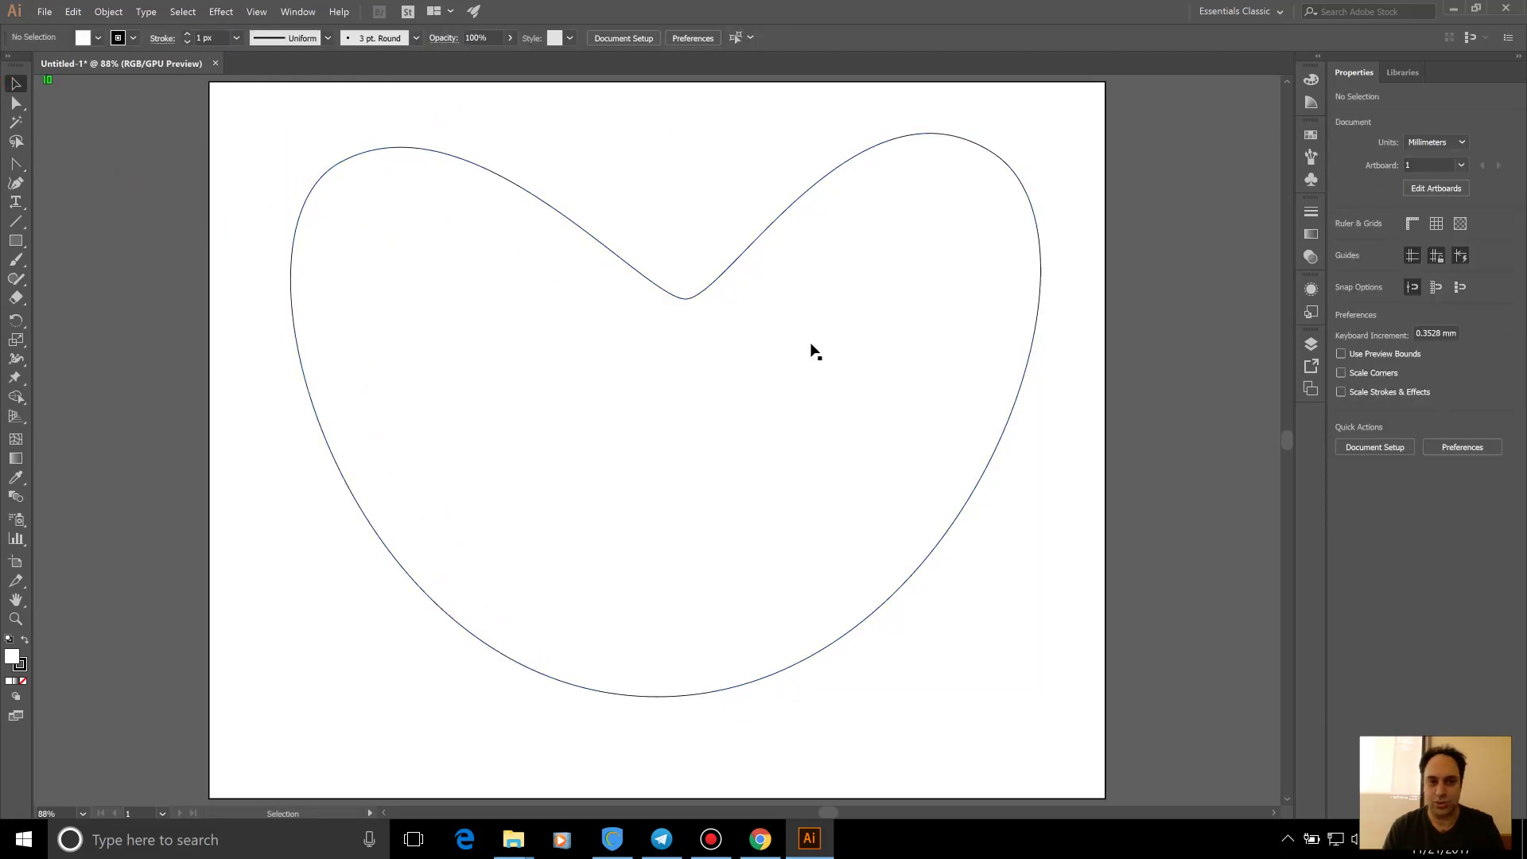
drag(698, 317, 698, 327)
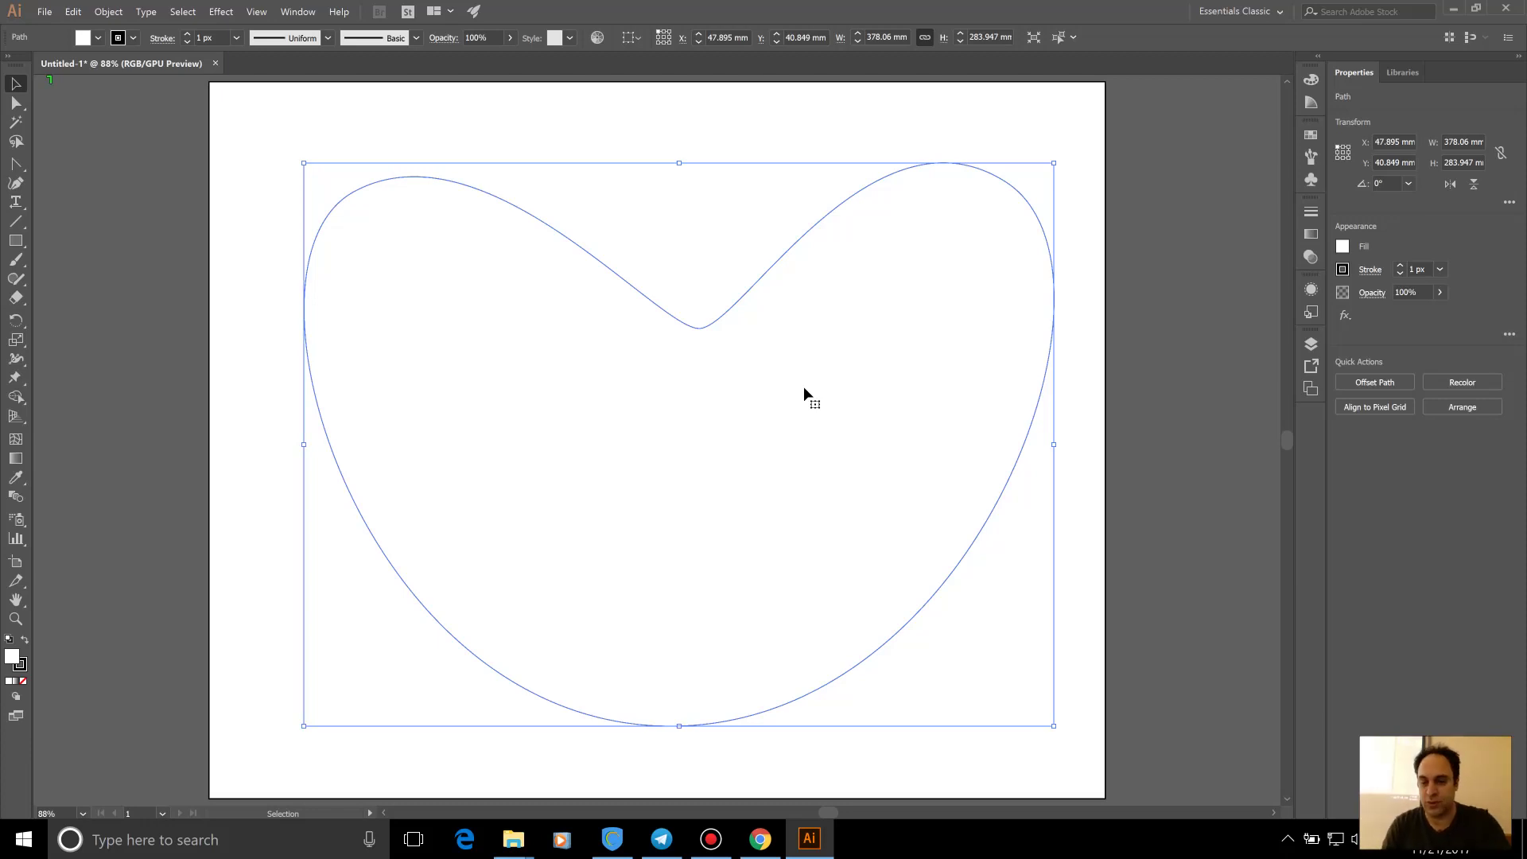
key(Delete)
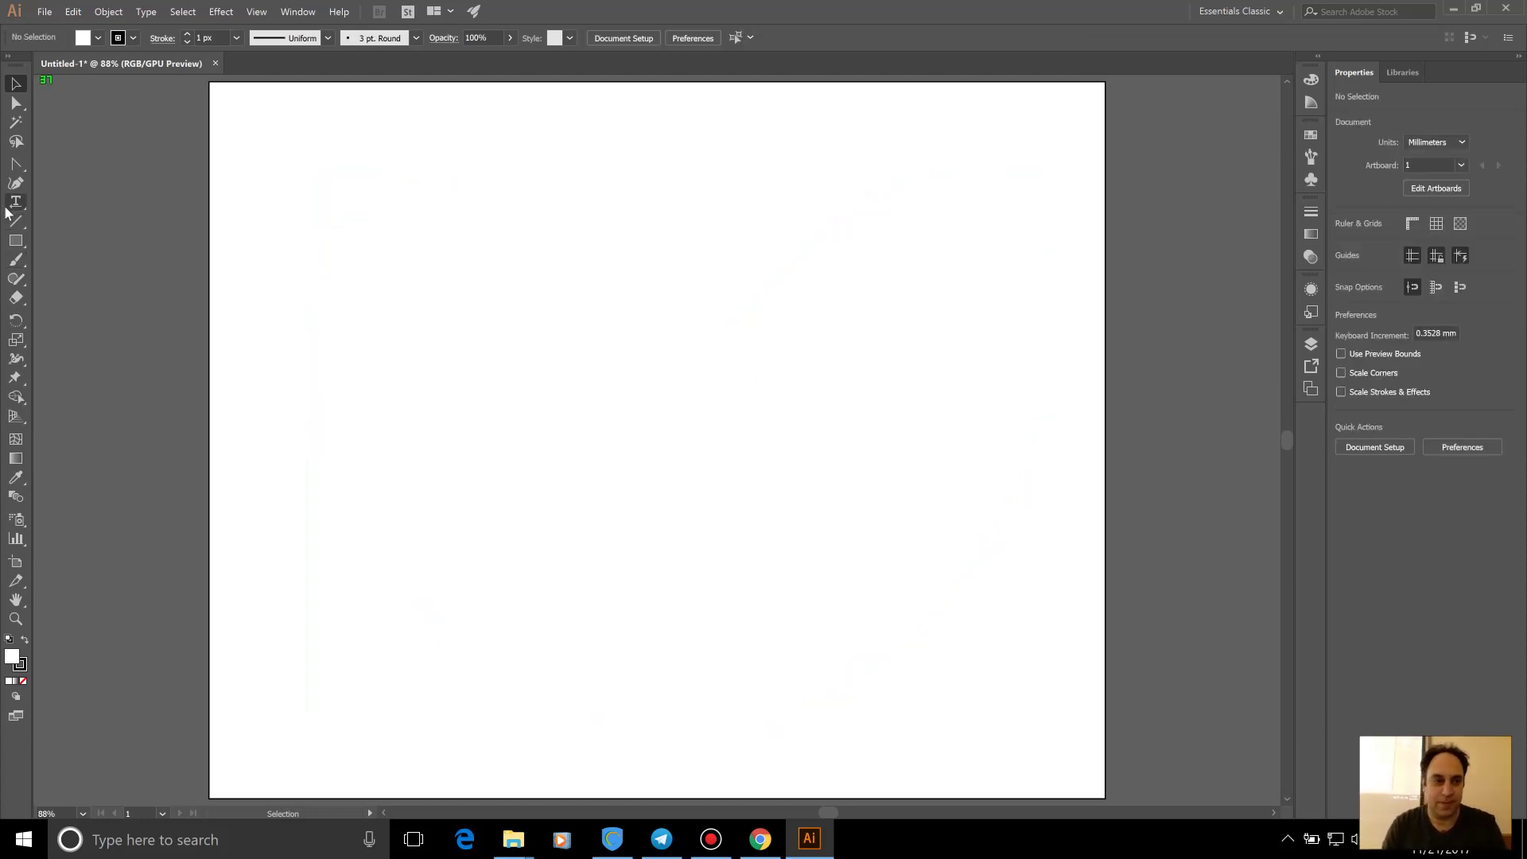
Add a right-to-left text character near the page centre, scaled up into a large Y
click(686, 434)
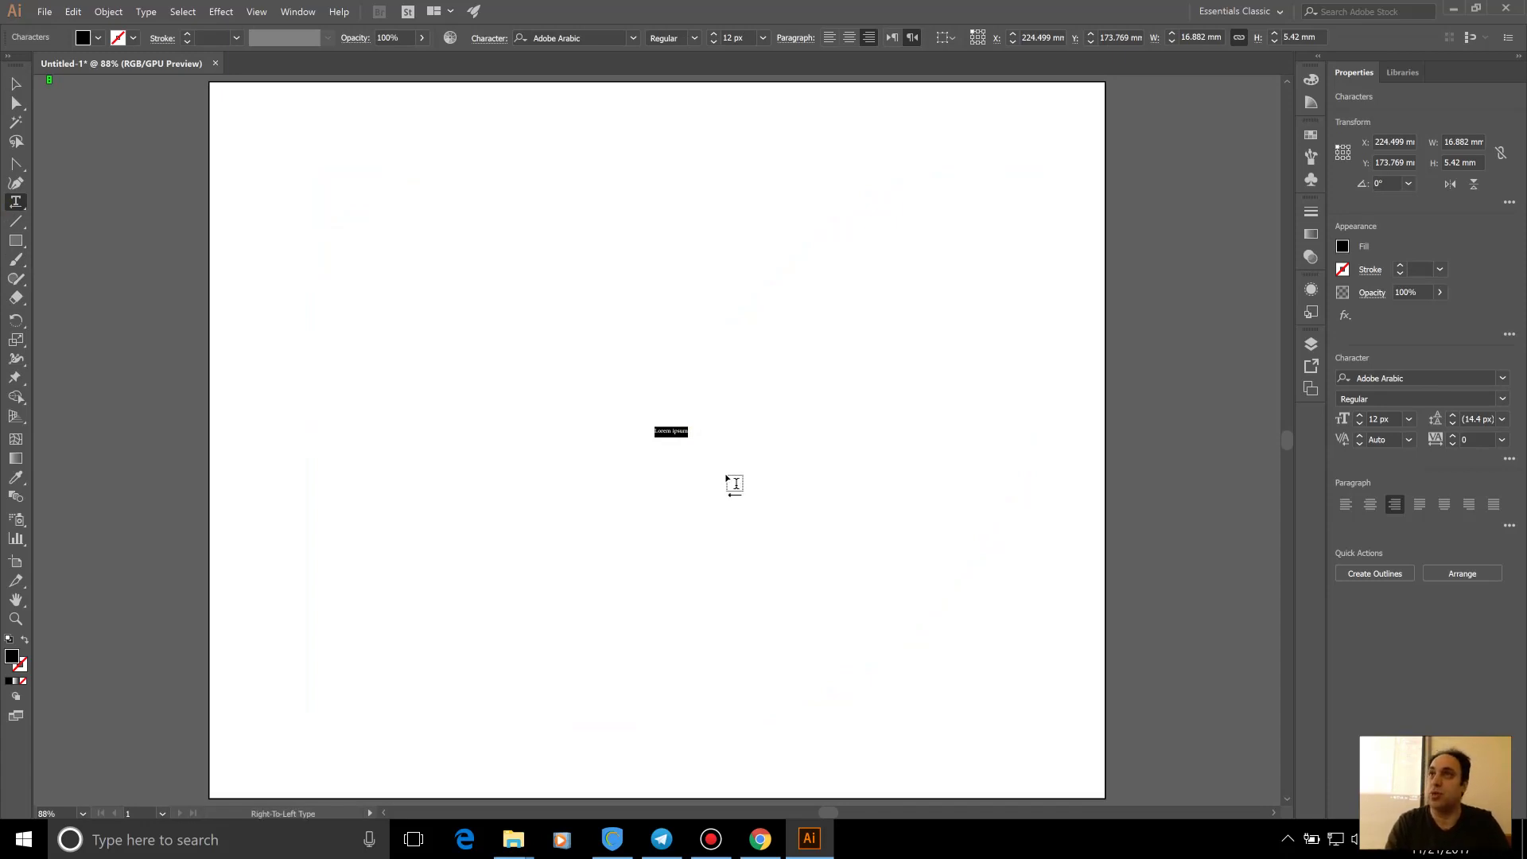
key(BackSpace)
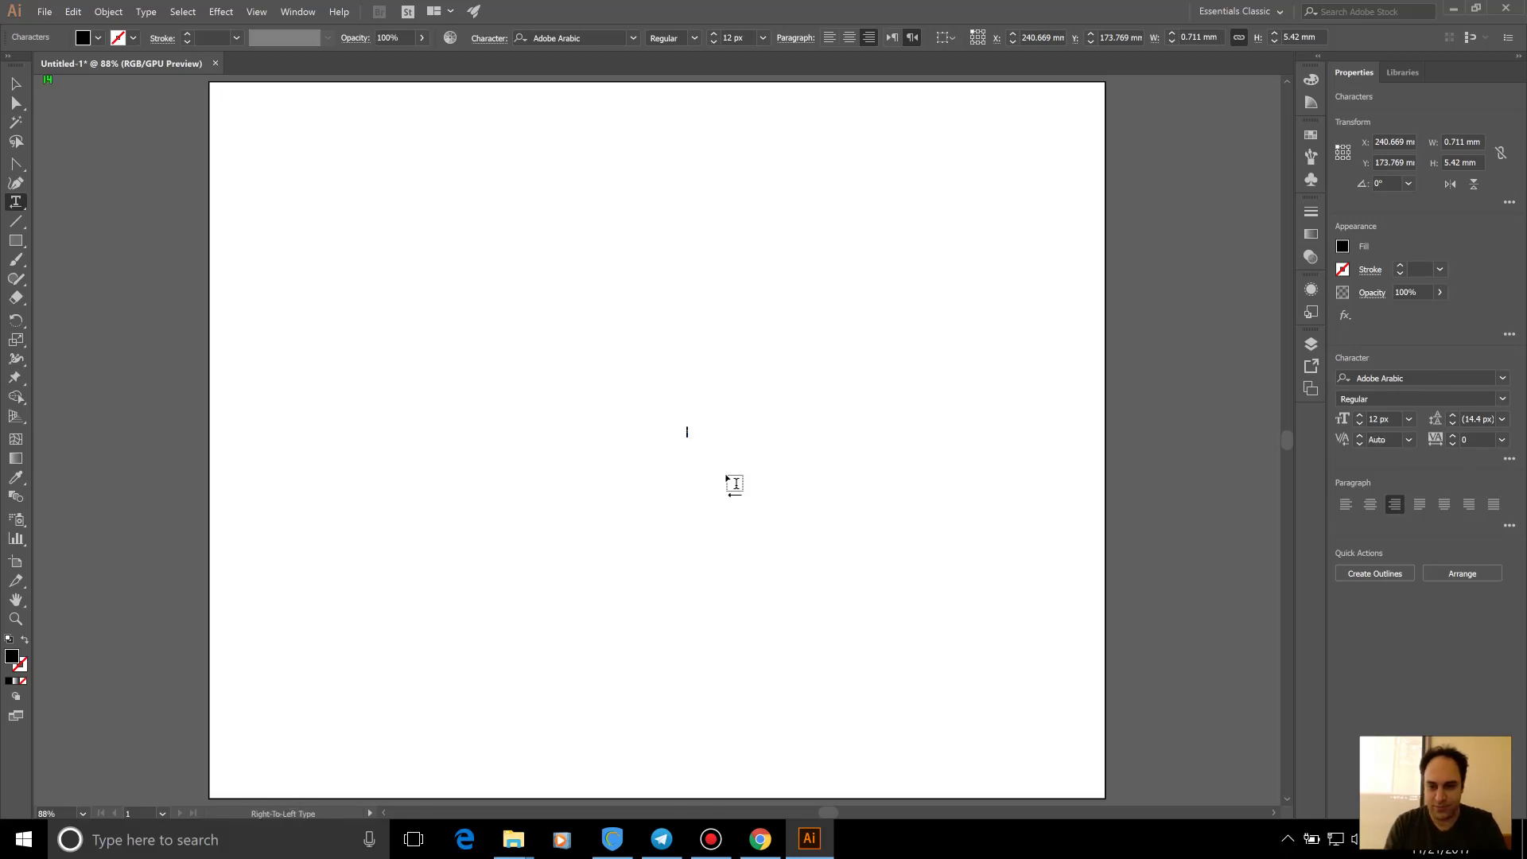
text(r)
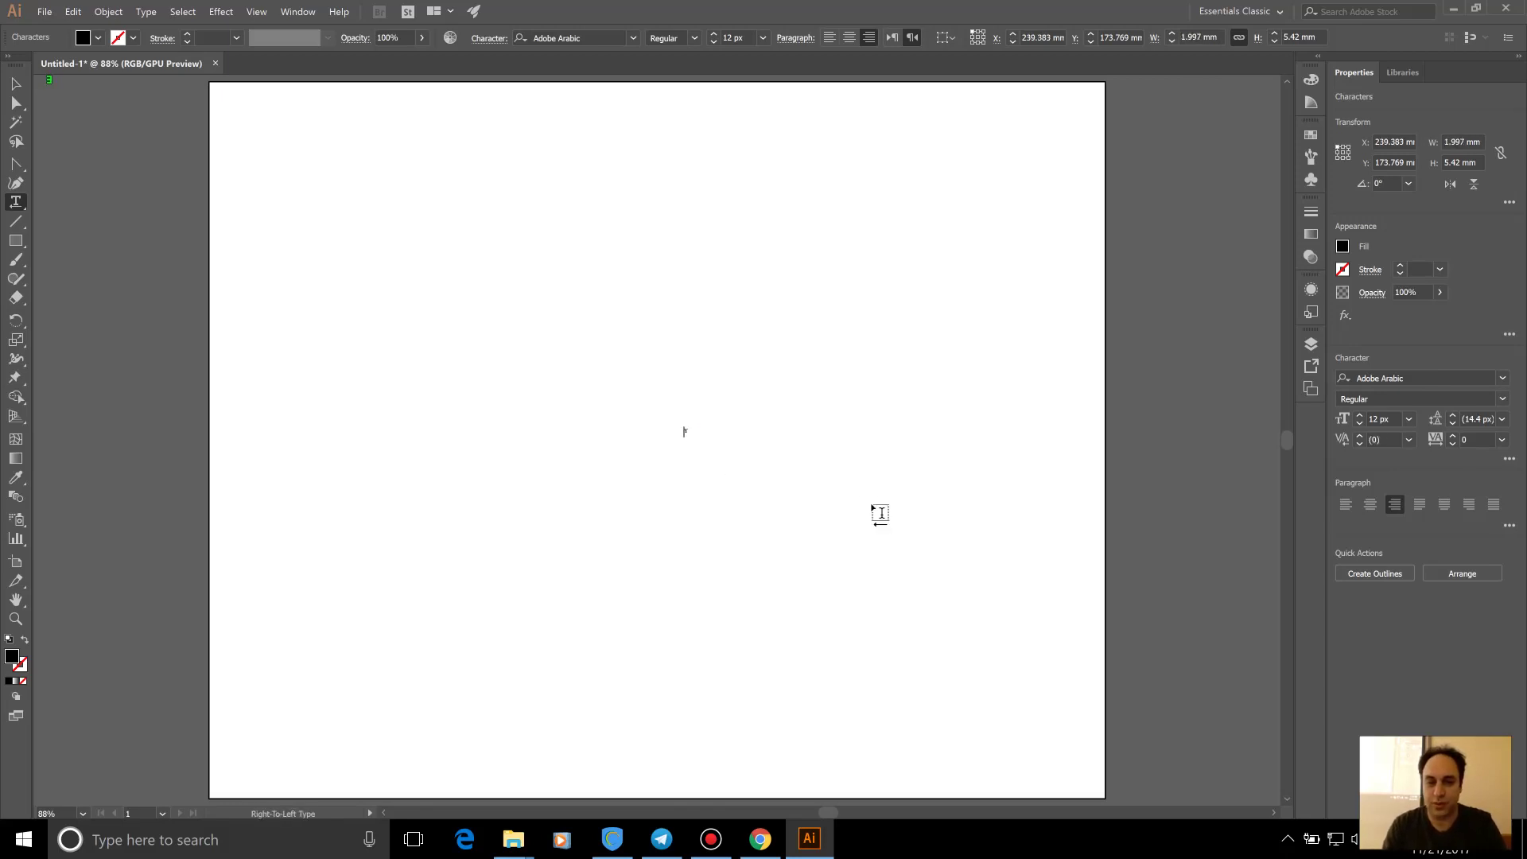
click(19, 86)
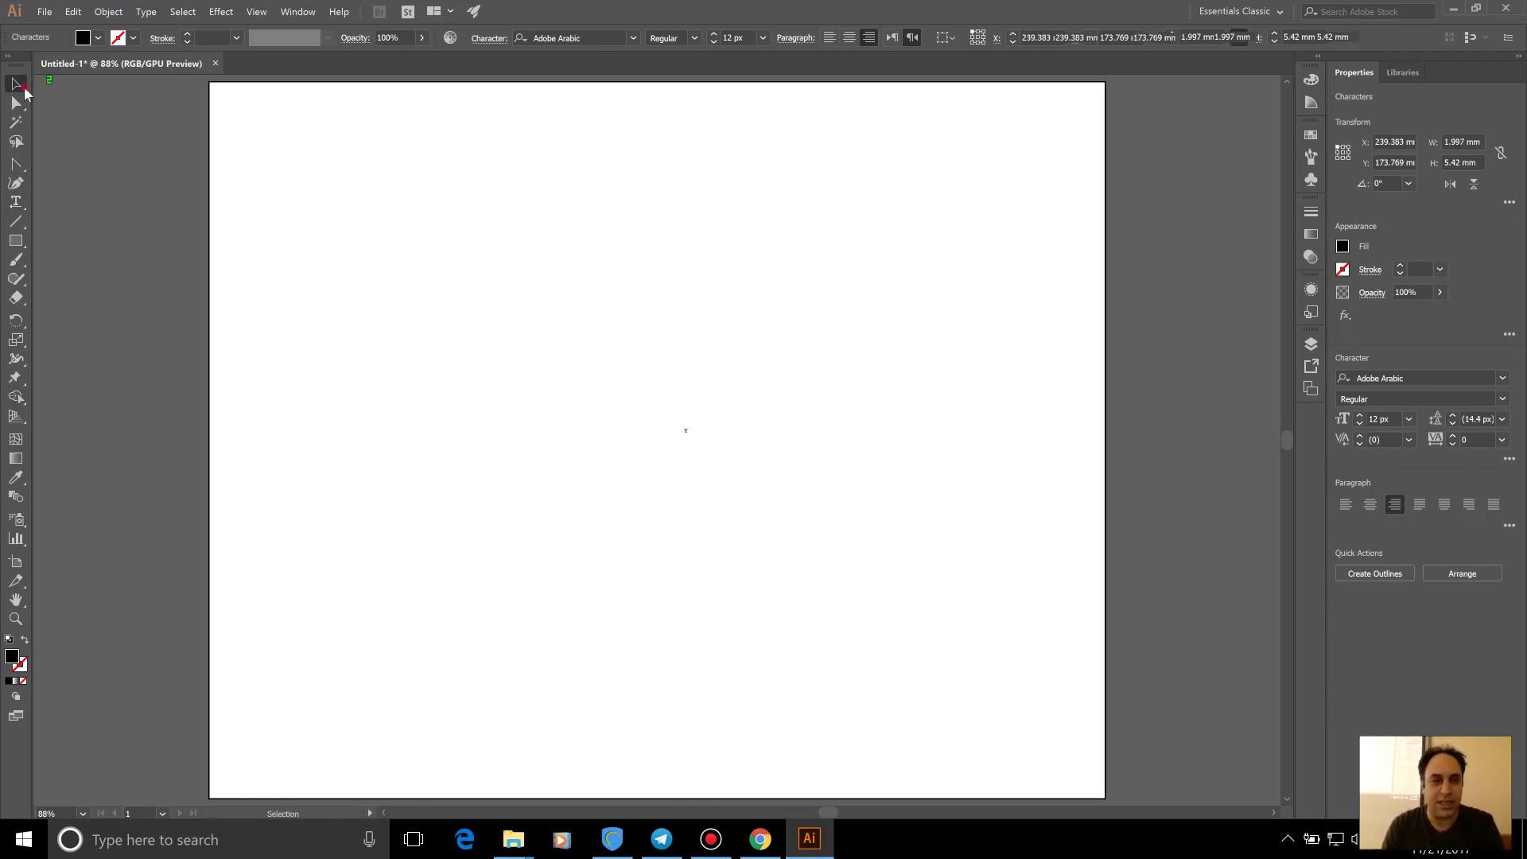
drag(699, 427, 986, 130)
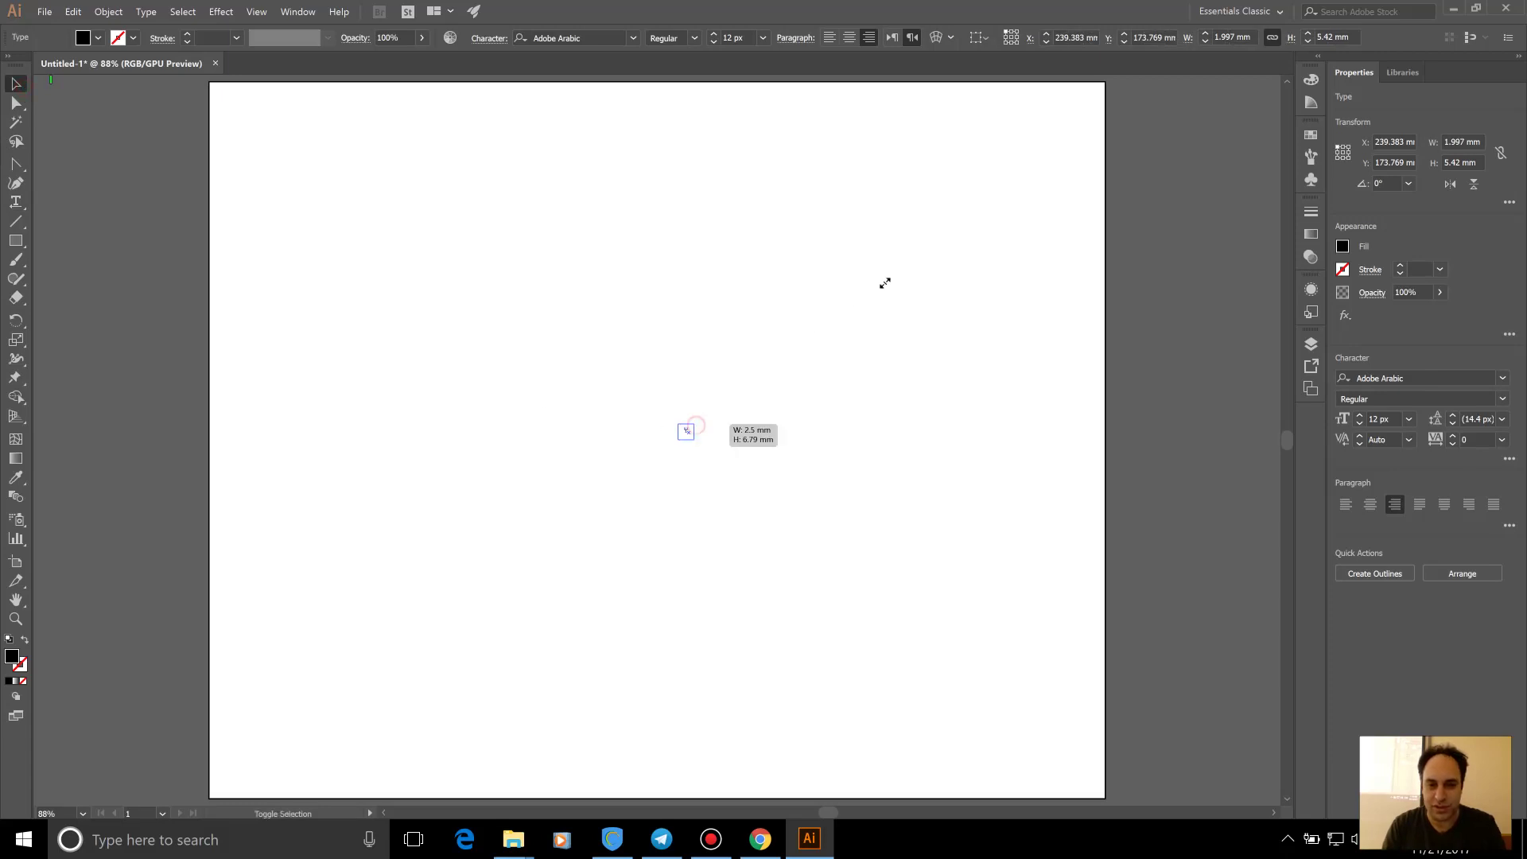
drag(697, 374, 679, 411)
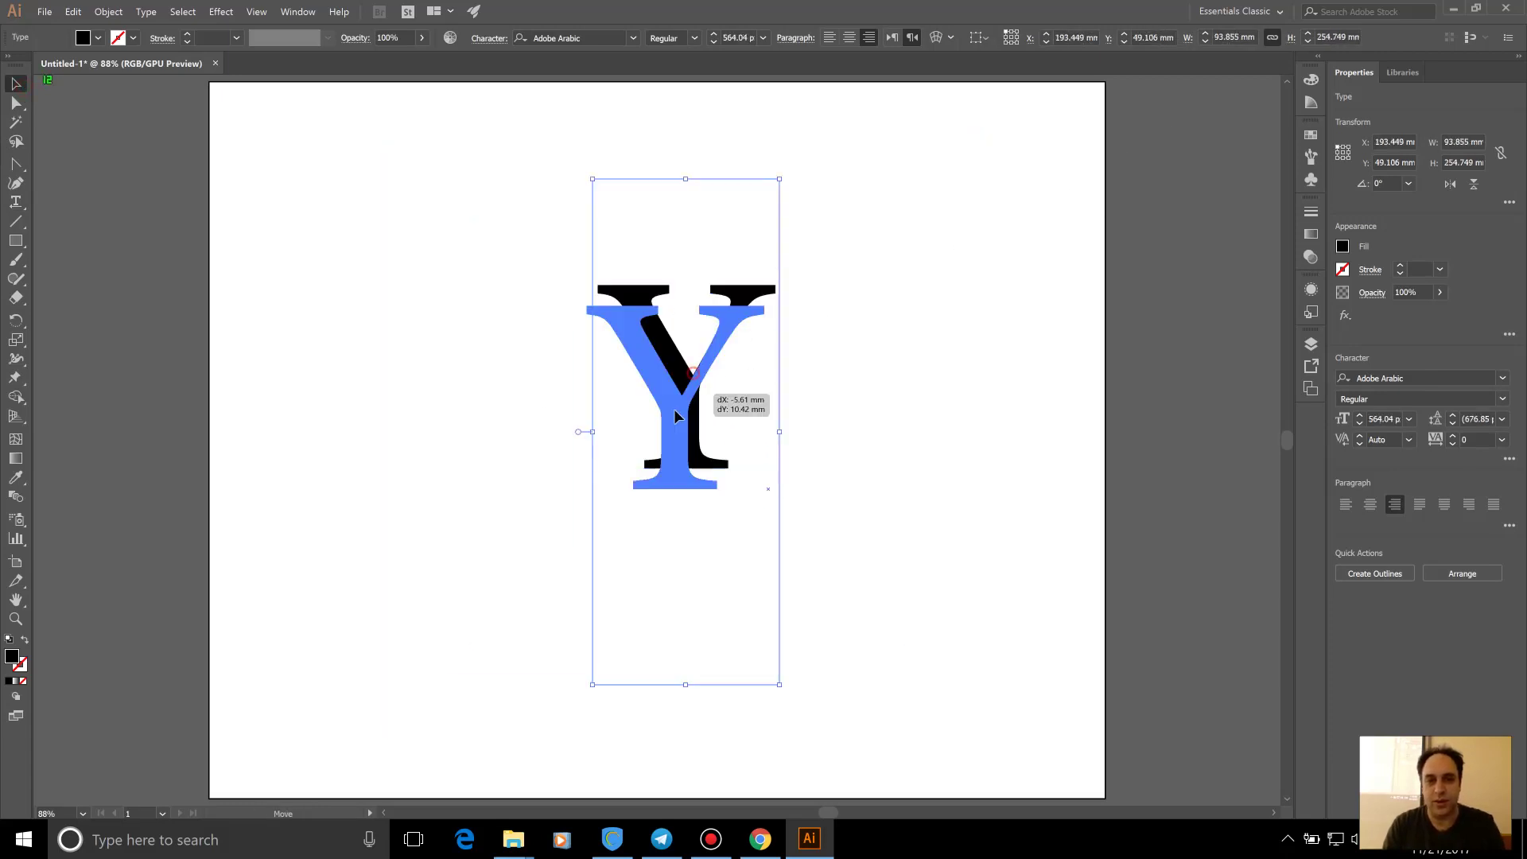
Select all the Y's text and search 'web' in the font family field
click(16, 202)
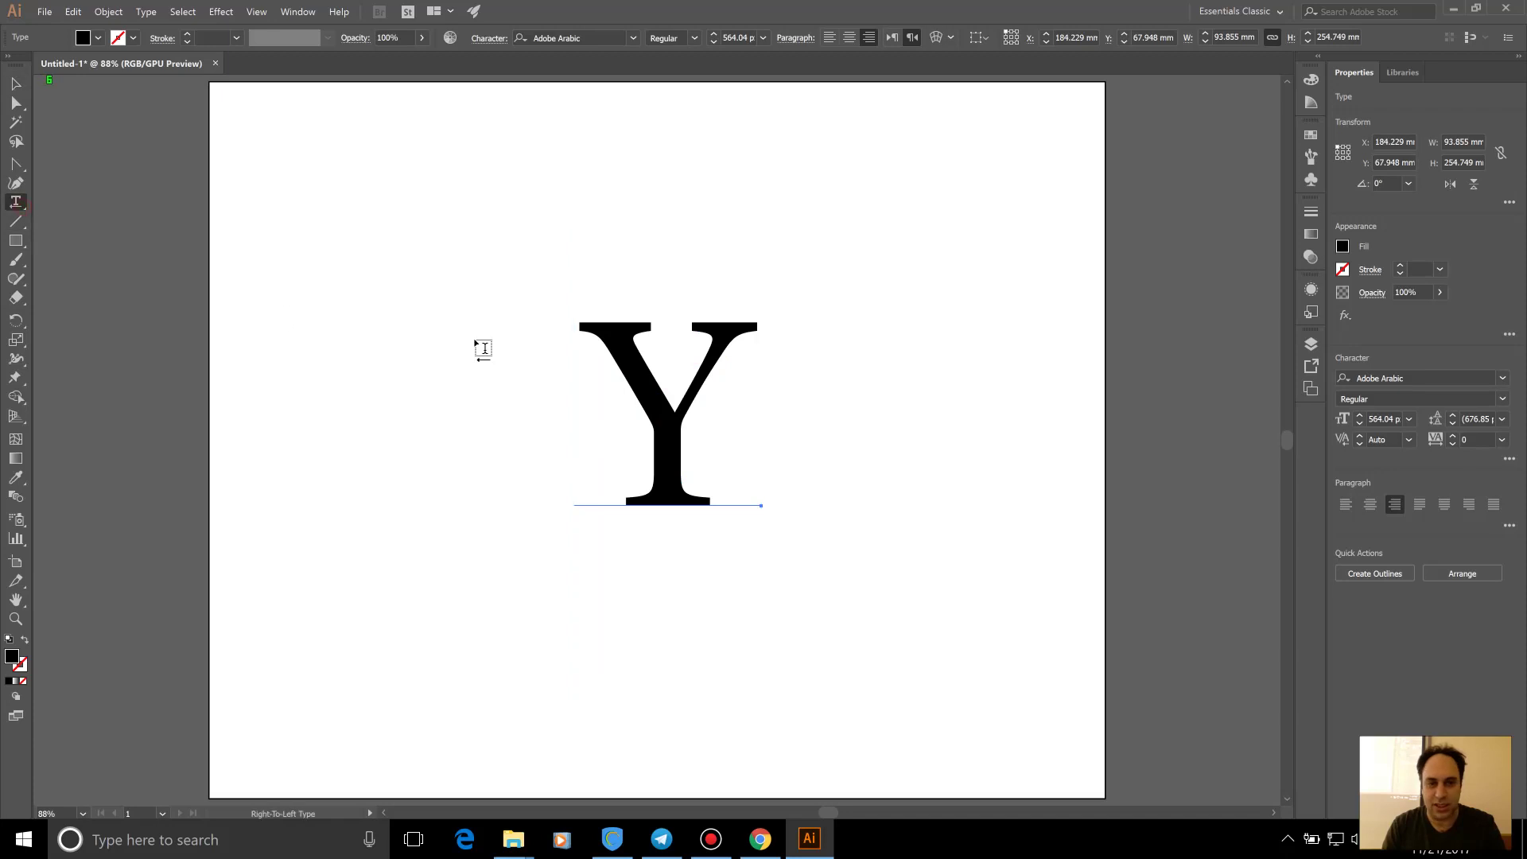
click(642, 365)
key(ctrl+a)
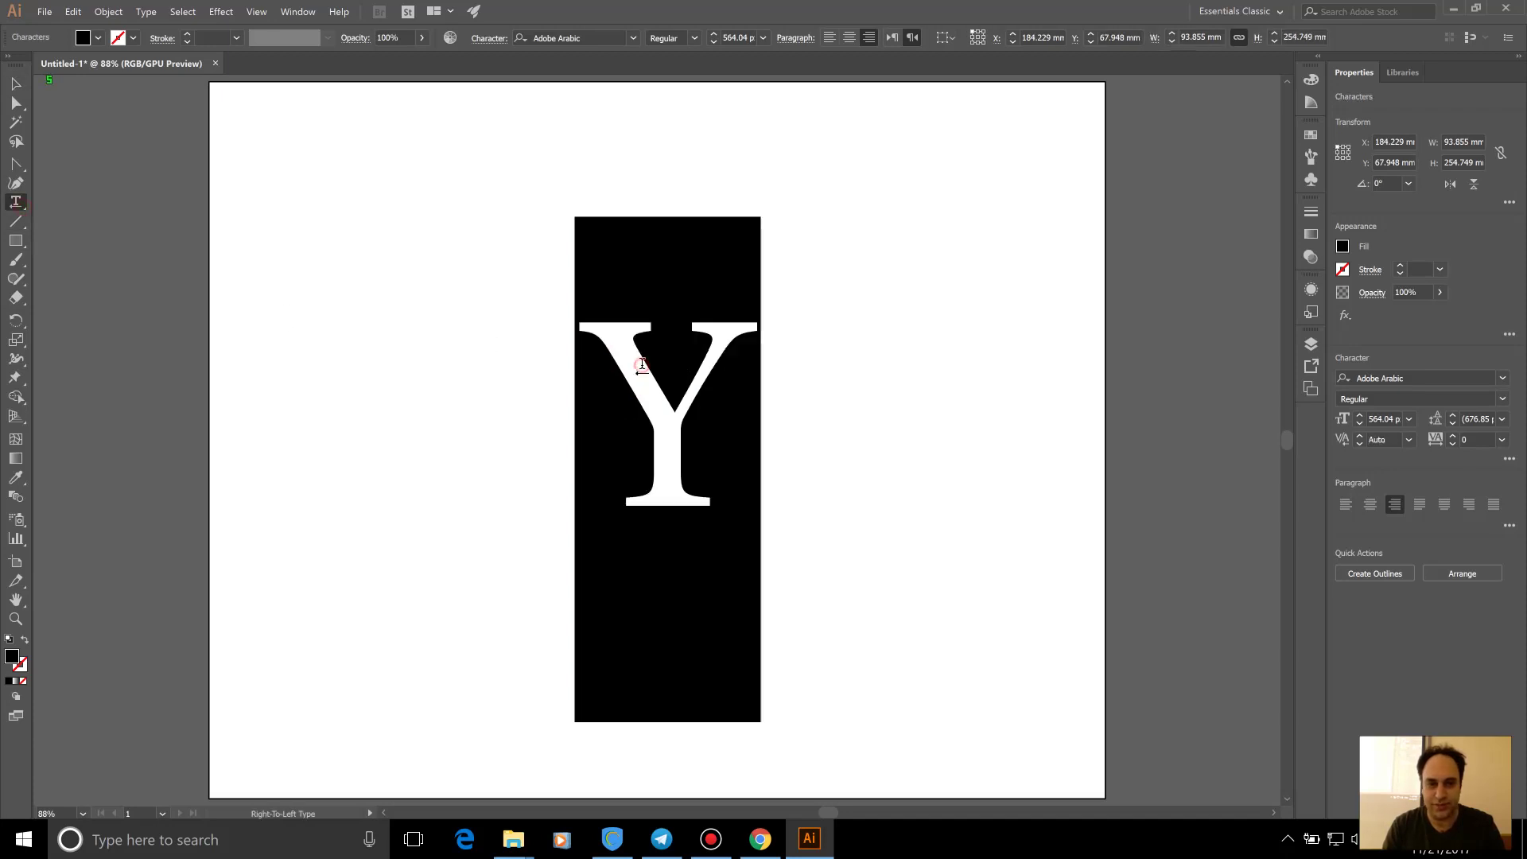
click(586, 40)
text(صند)
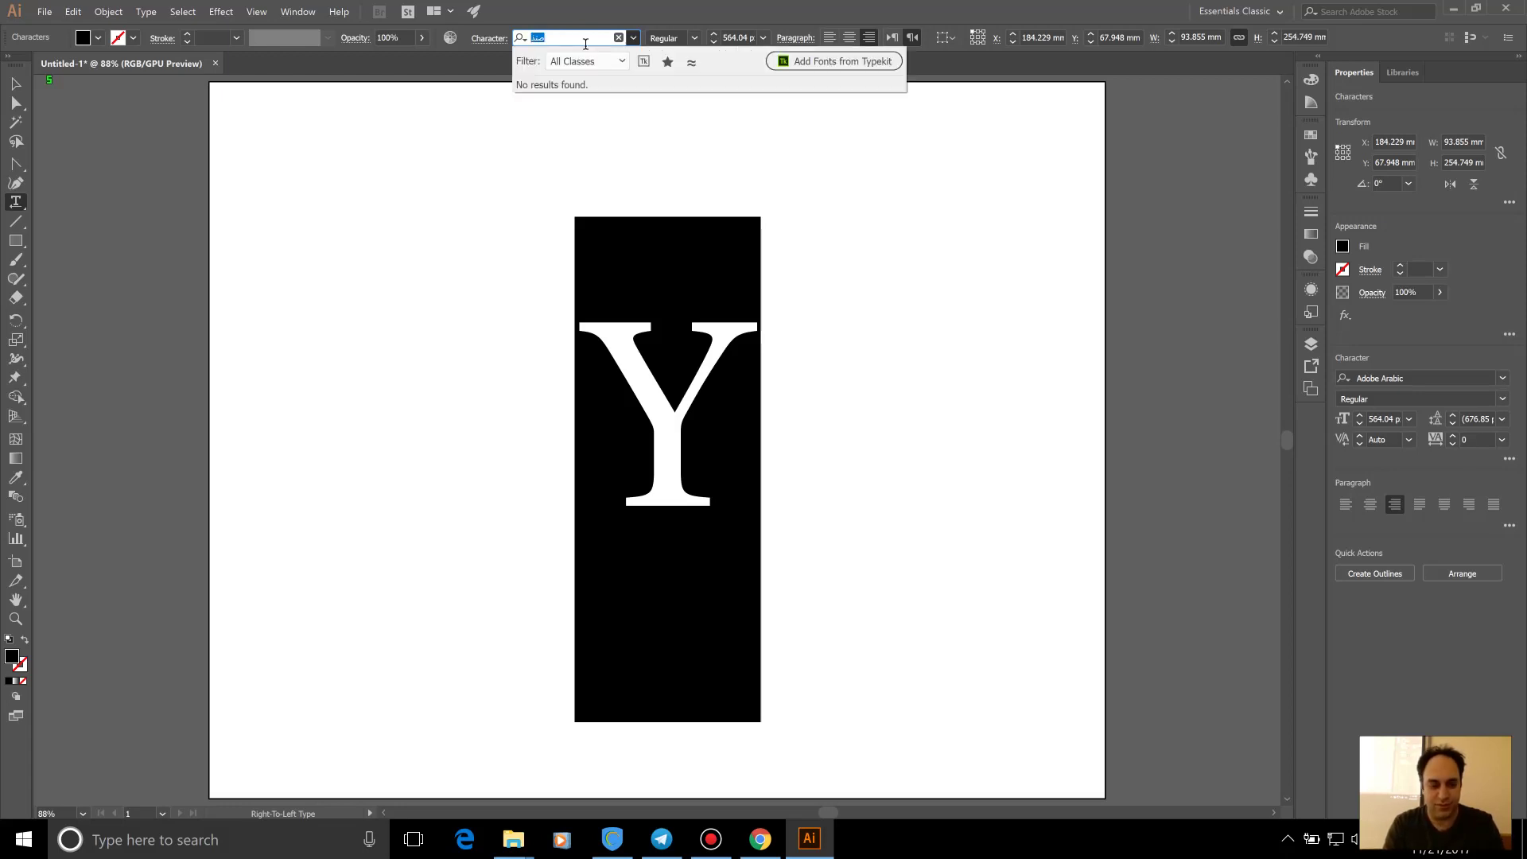
text(web)
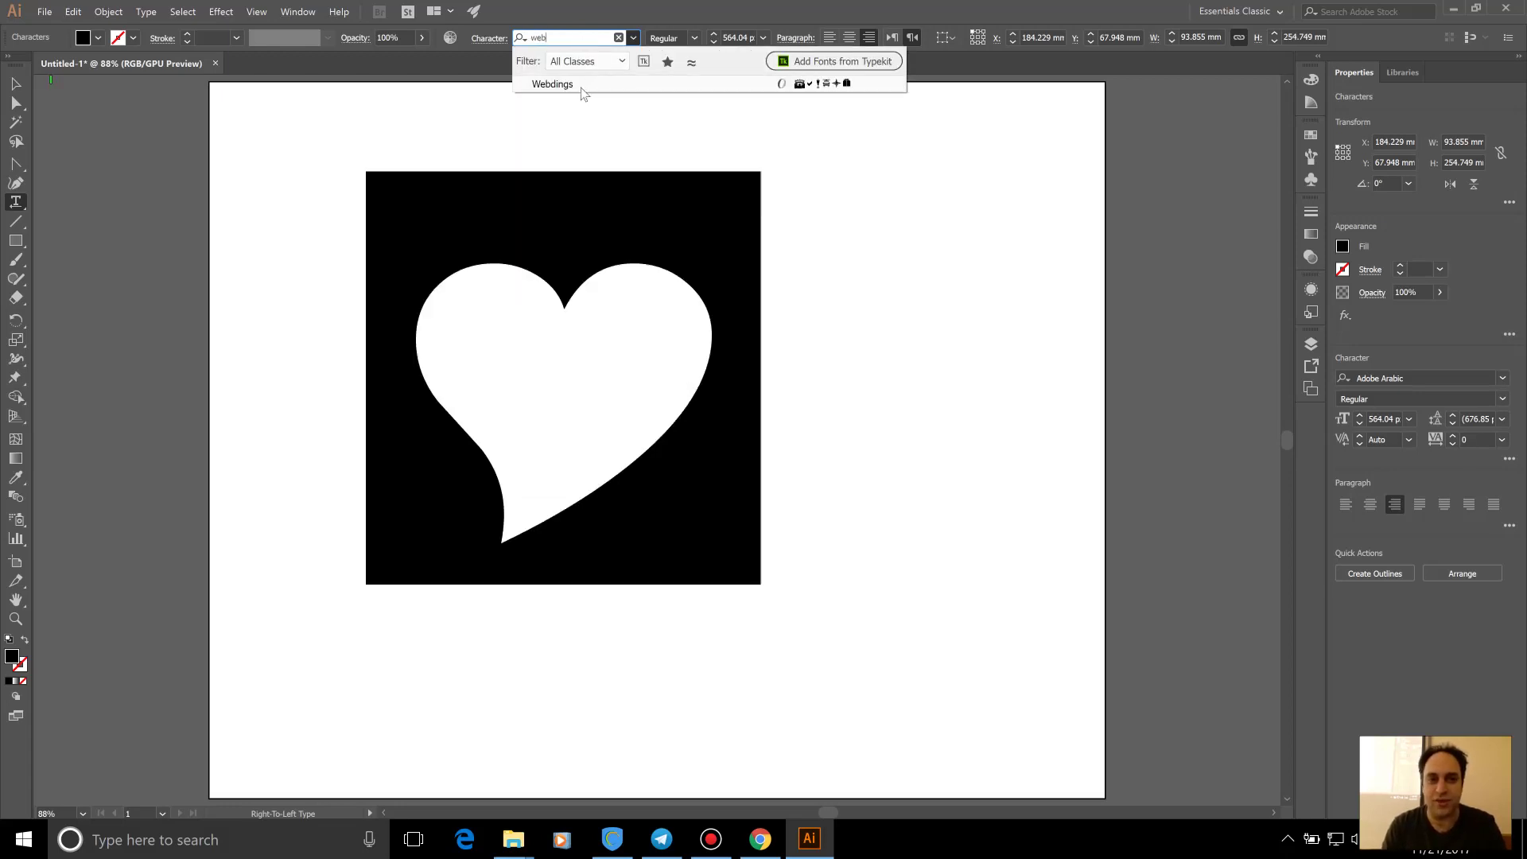
Apply Webdings to turn the Y into a heart, then move it and enlarge it to 1105.95 pt
click(581, 86)
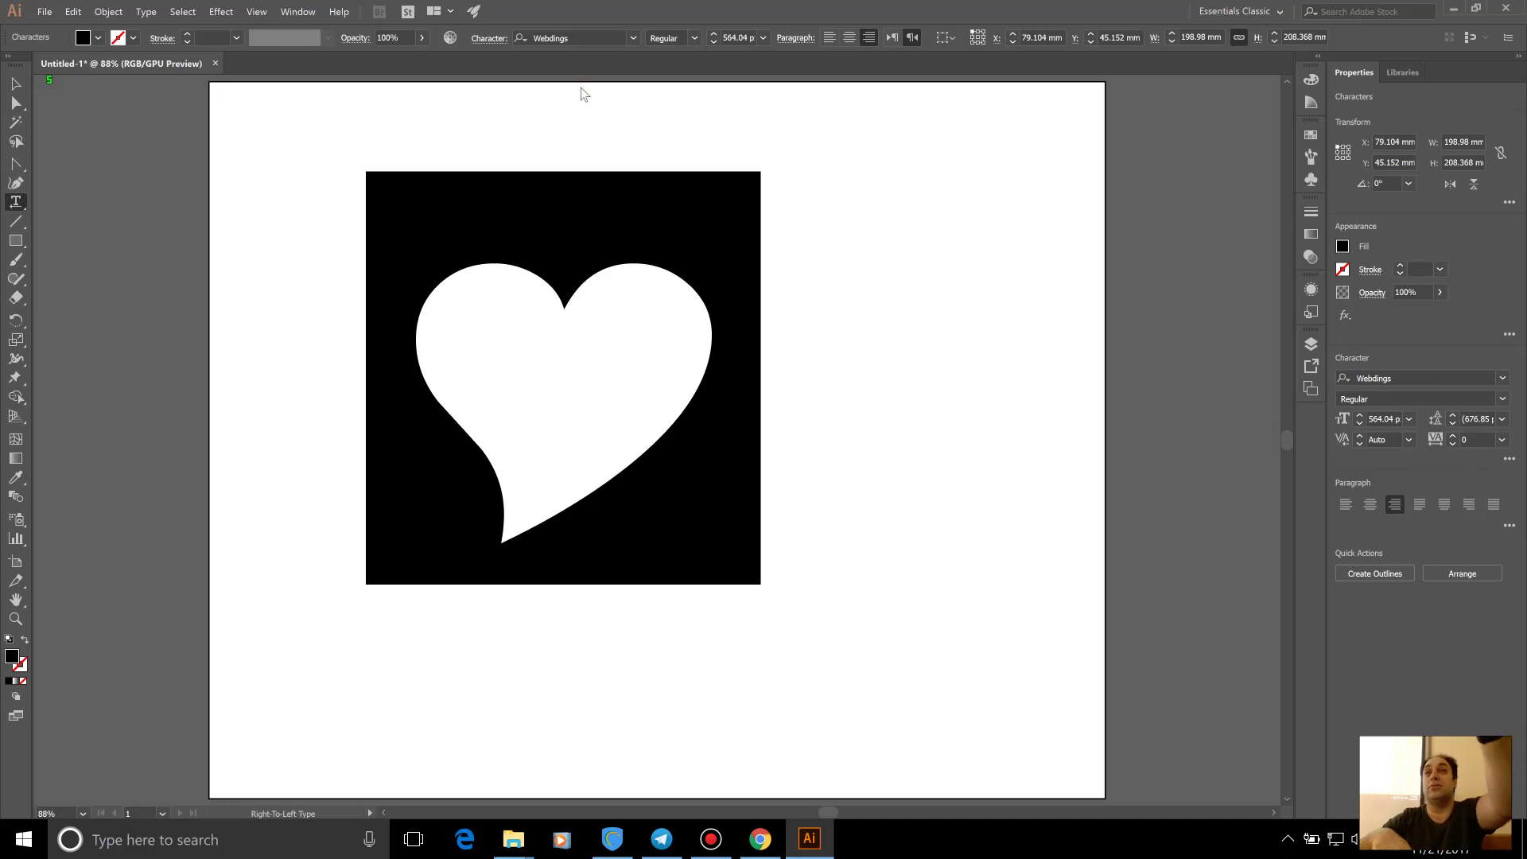
click(14, 84)
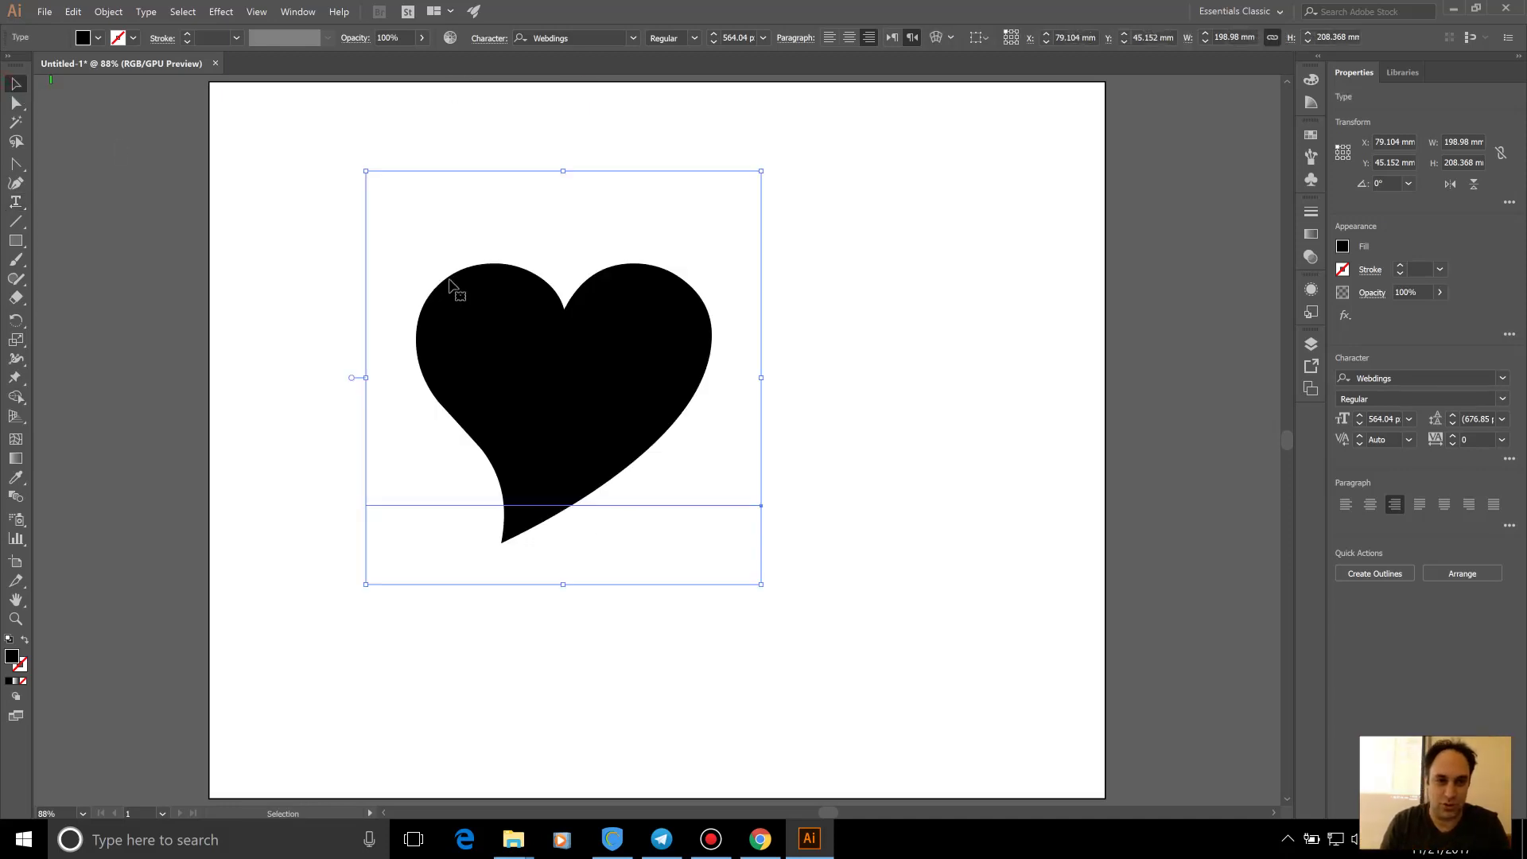
drag(579, 377, 682, 415)
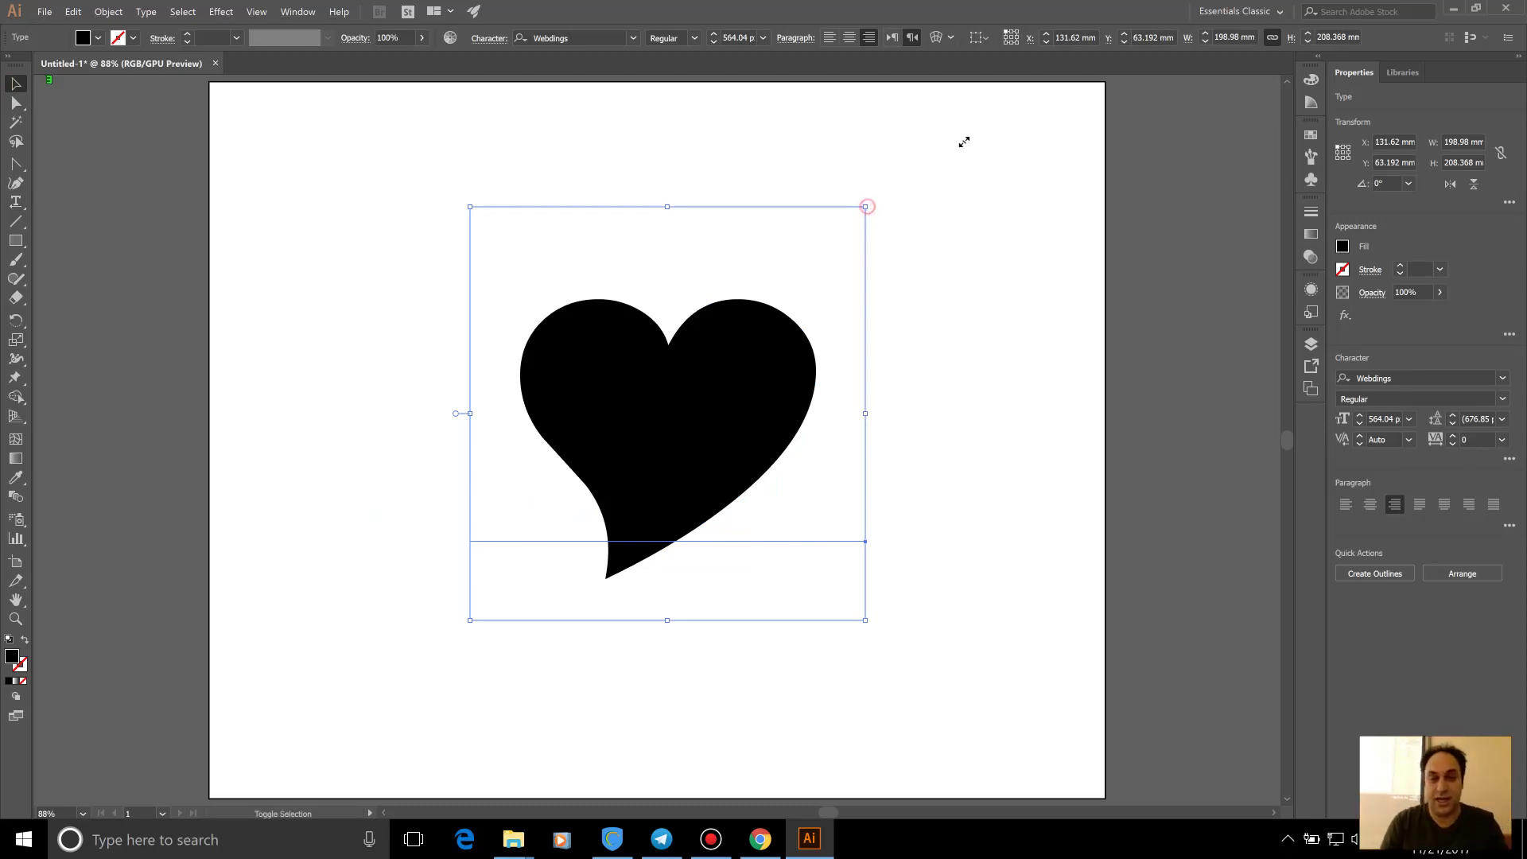
mouse_move(867, 207)
mouse_down()
mouse_move(1056, 195)
mouse_move(904, 252)
mouse_move(947, 109)
mouse_move(880, 46)
mouse_up()
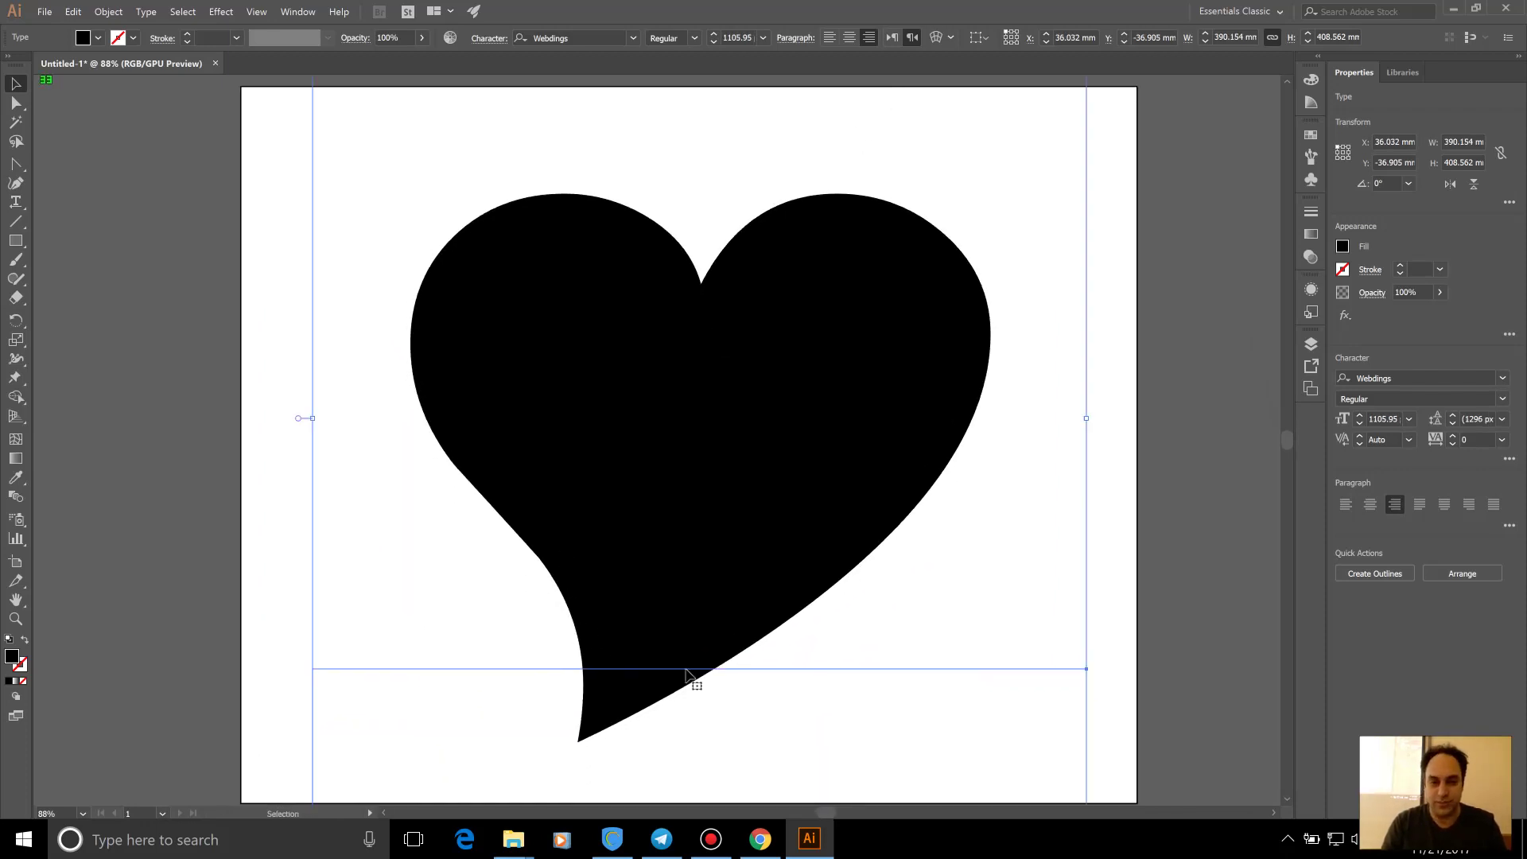
Expand the heart text into an editable shape with Object > Expand
click(105, 9)
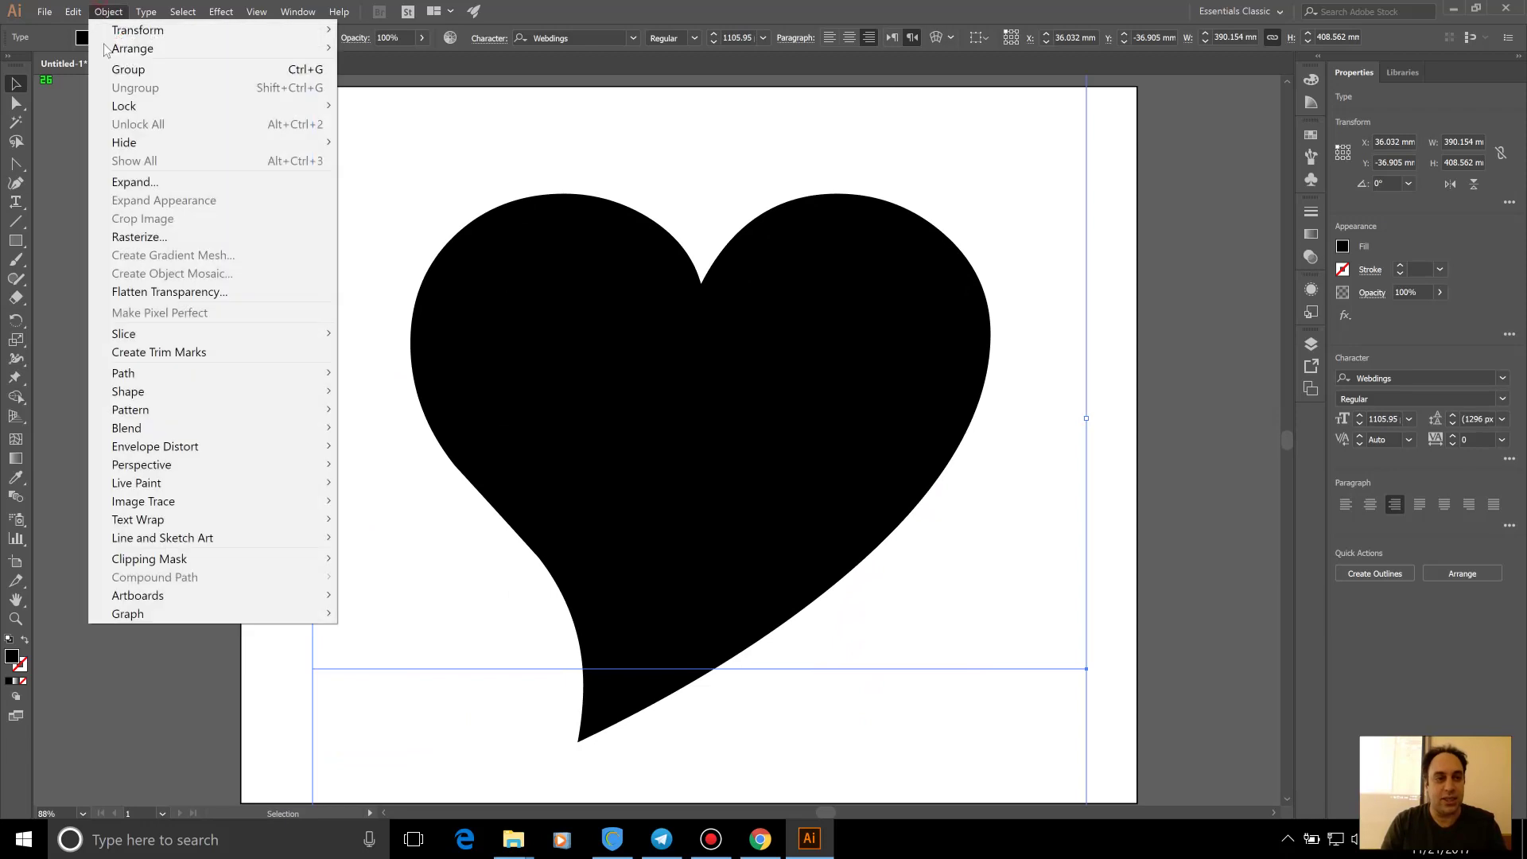
click(161, 181)
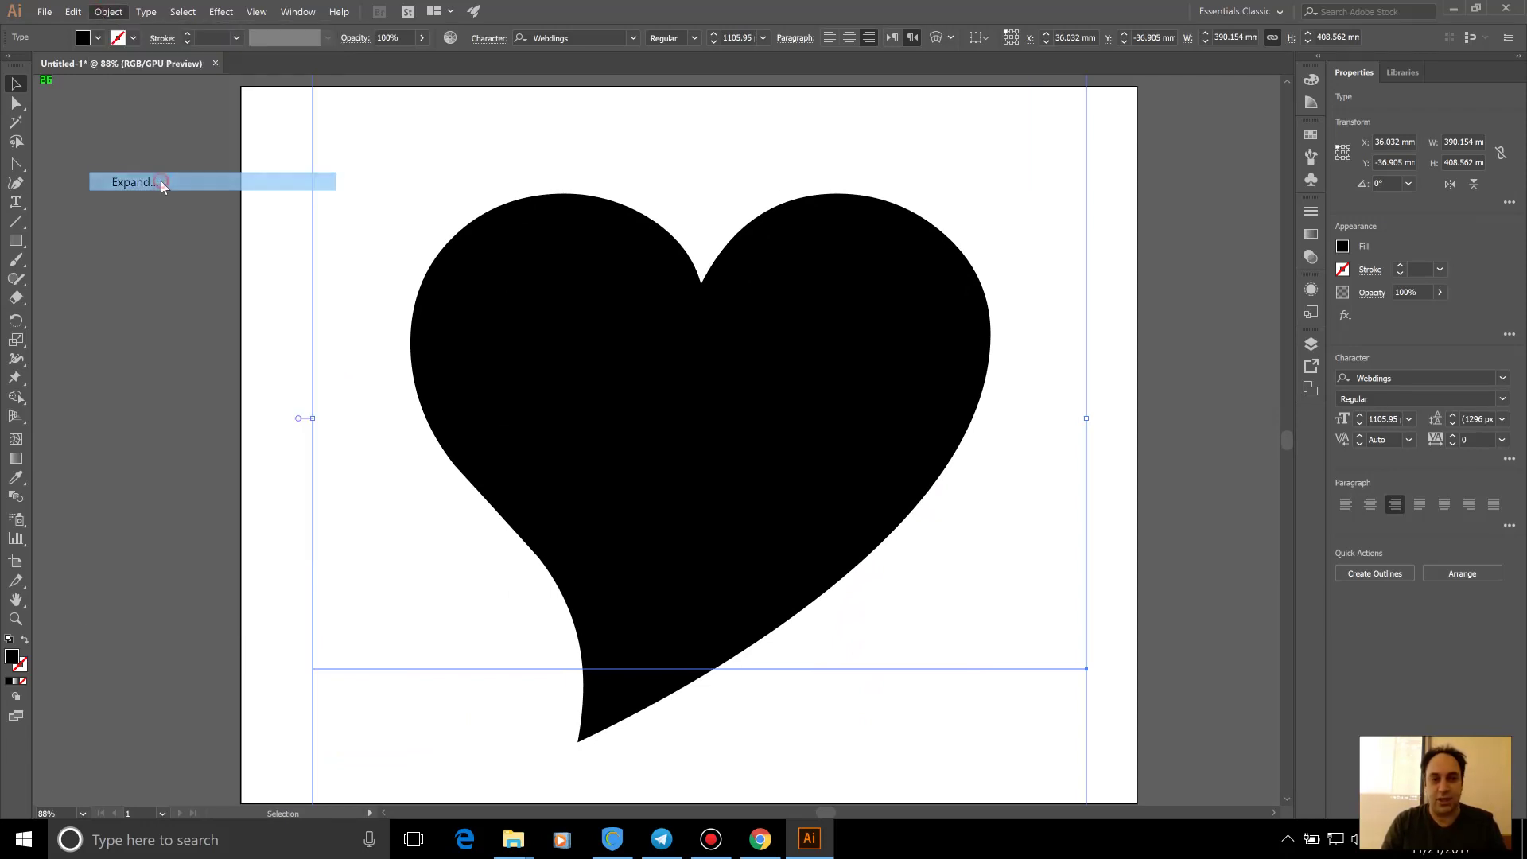
click(725, 509)
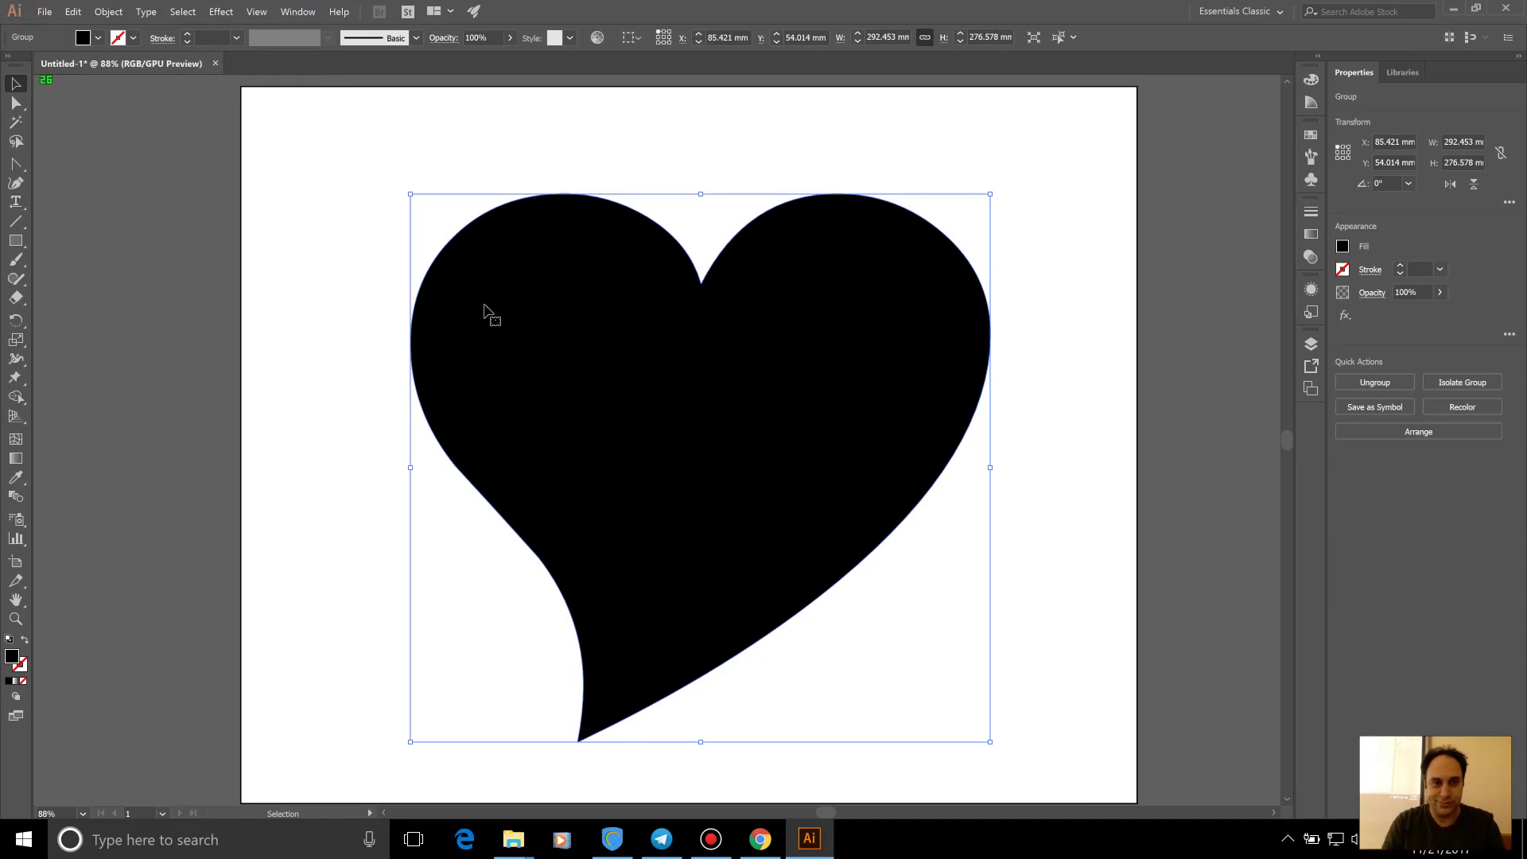
Delete the extra anchor point near the heart's lower-left tip
click(16, 103)
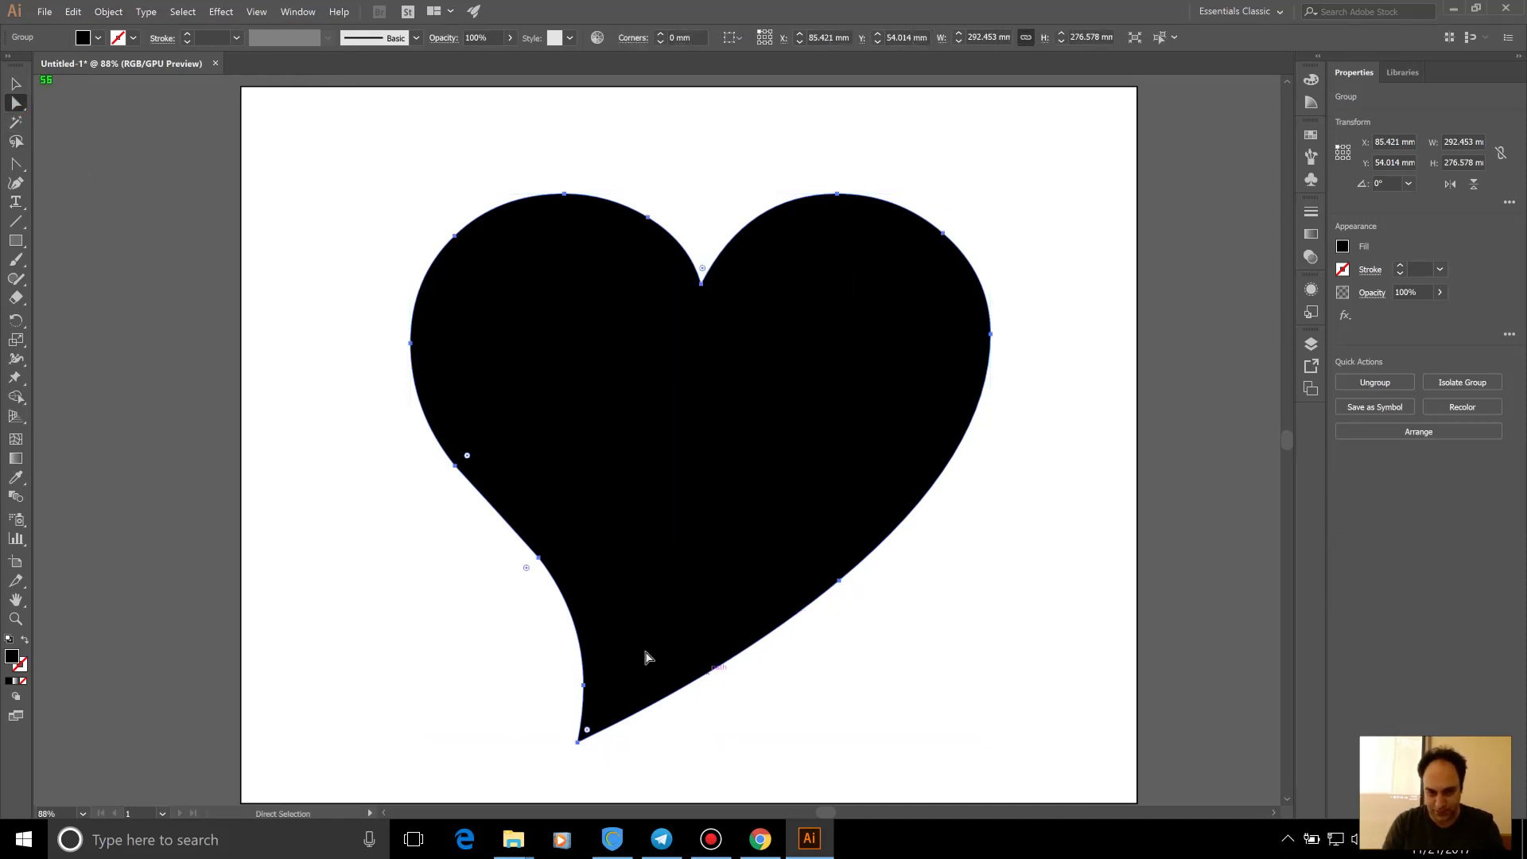
drag(584, 684, 629, 681)
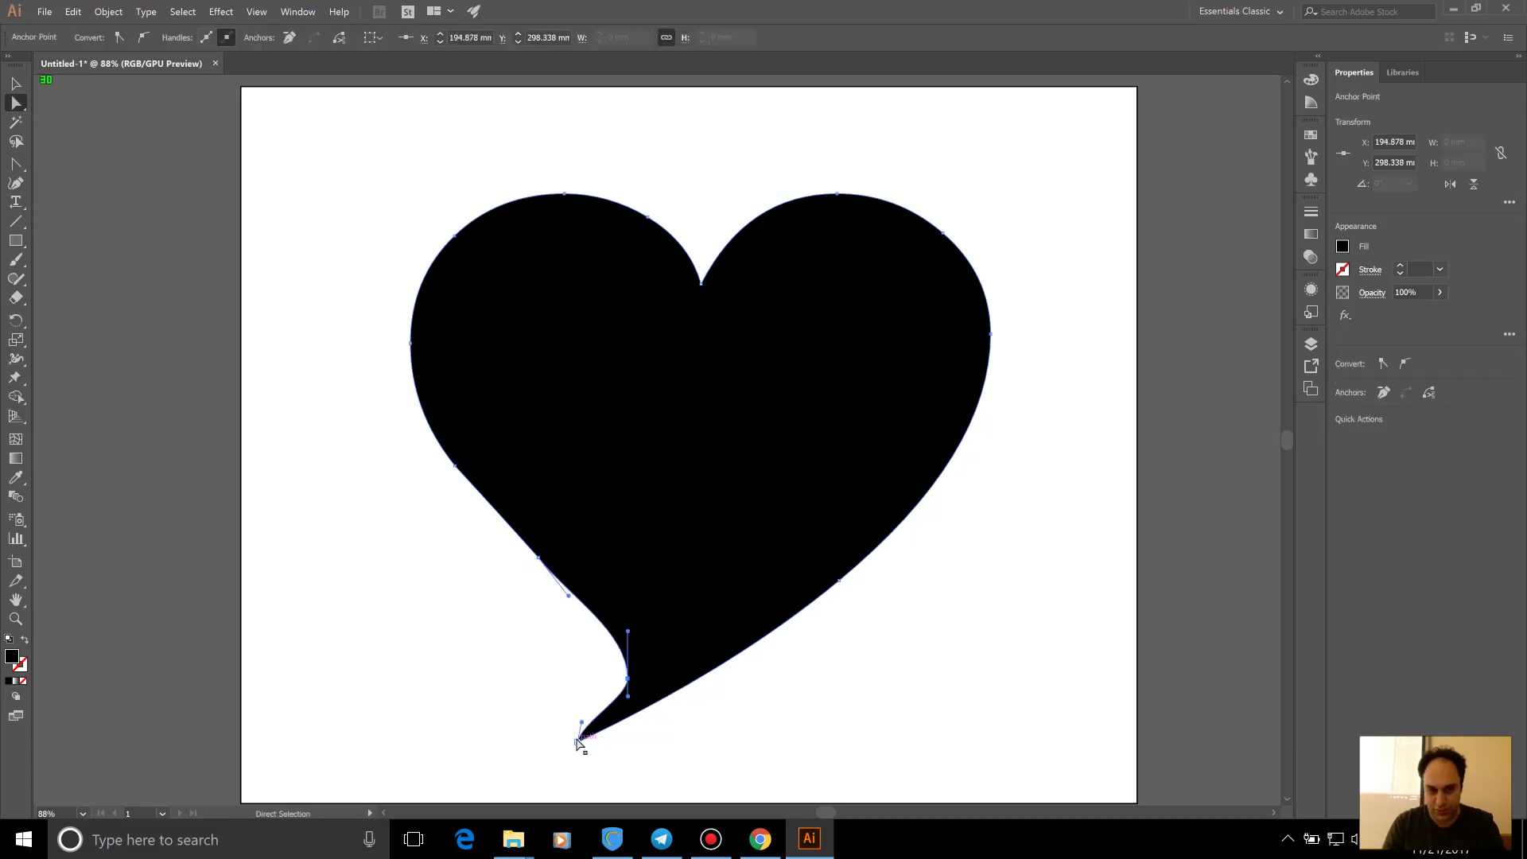
drag(627, 720, 668, 699)
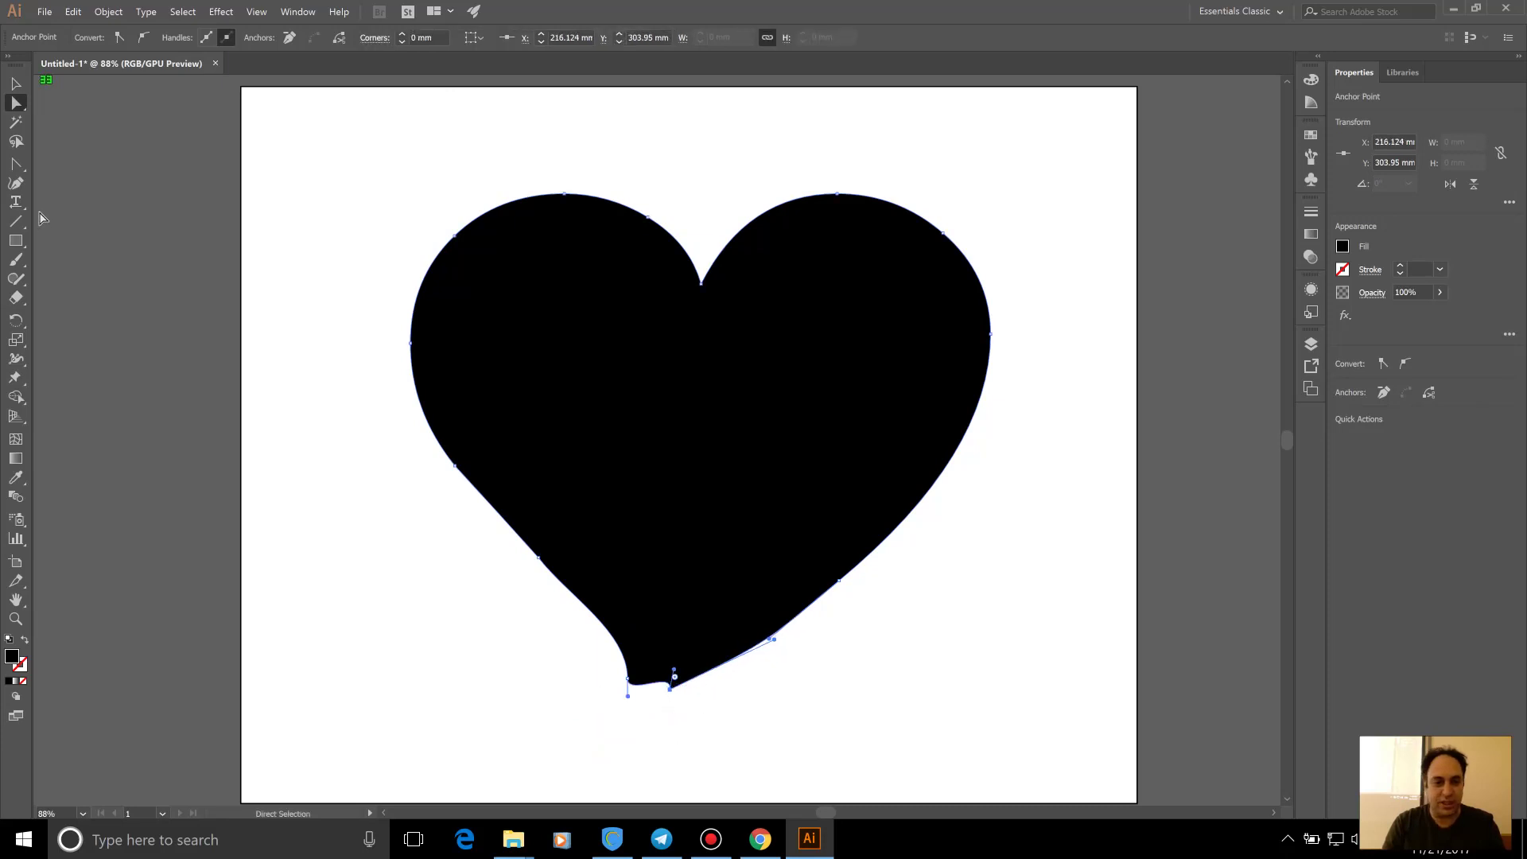
key(ctrl+z)
key(ctrl+z)
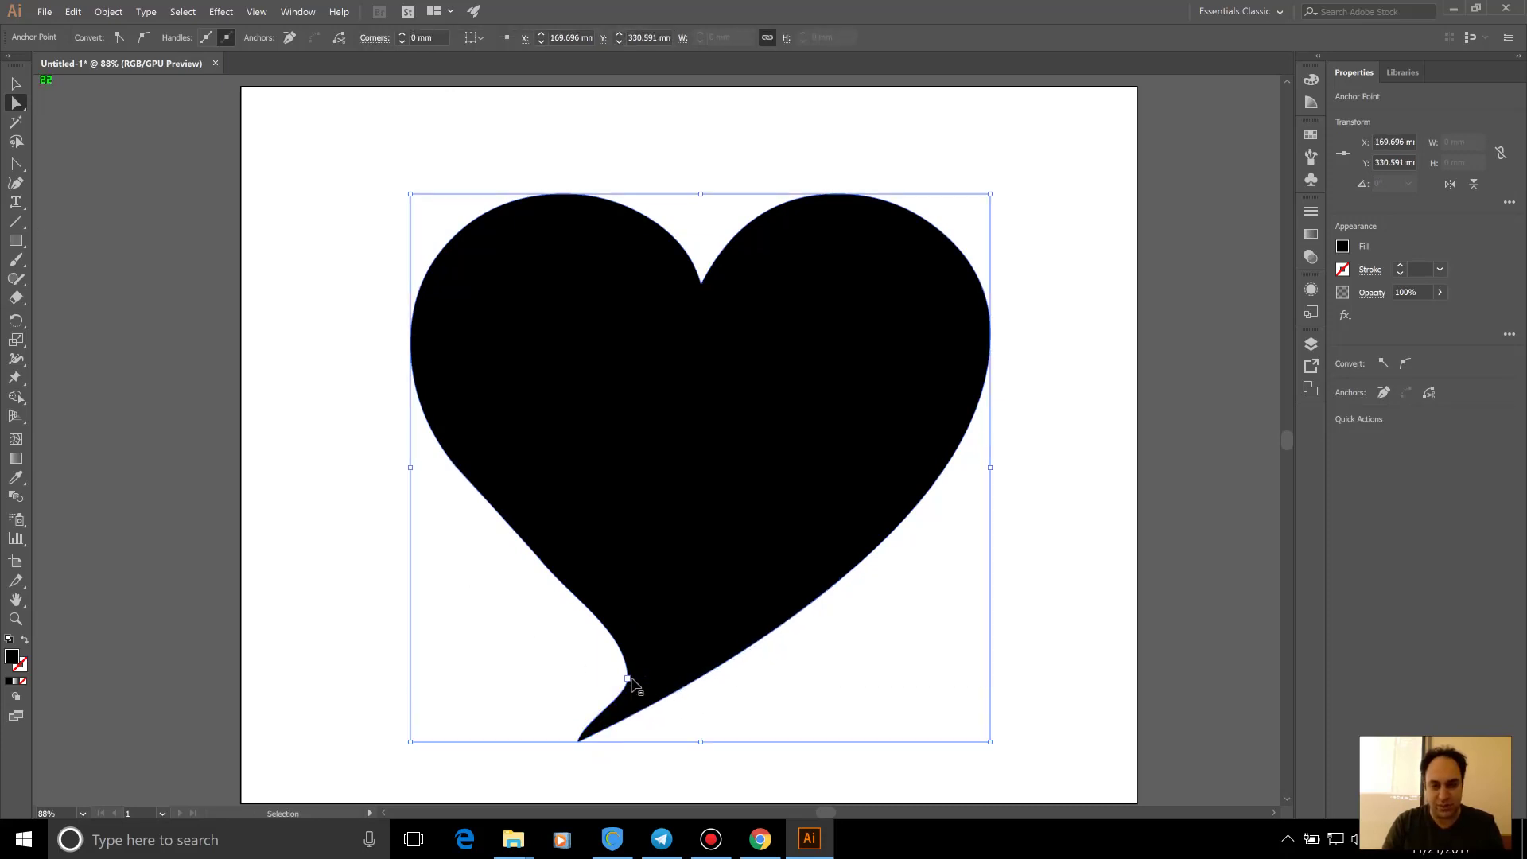
click(574, 660)
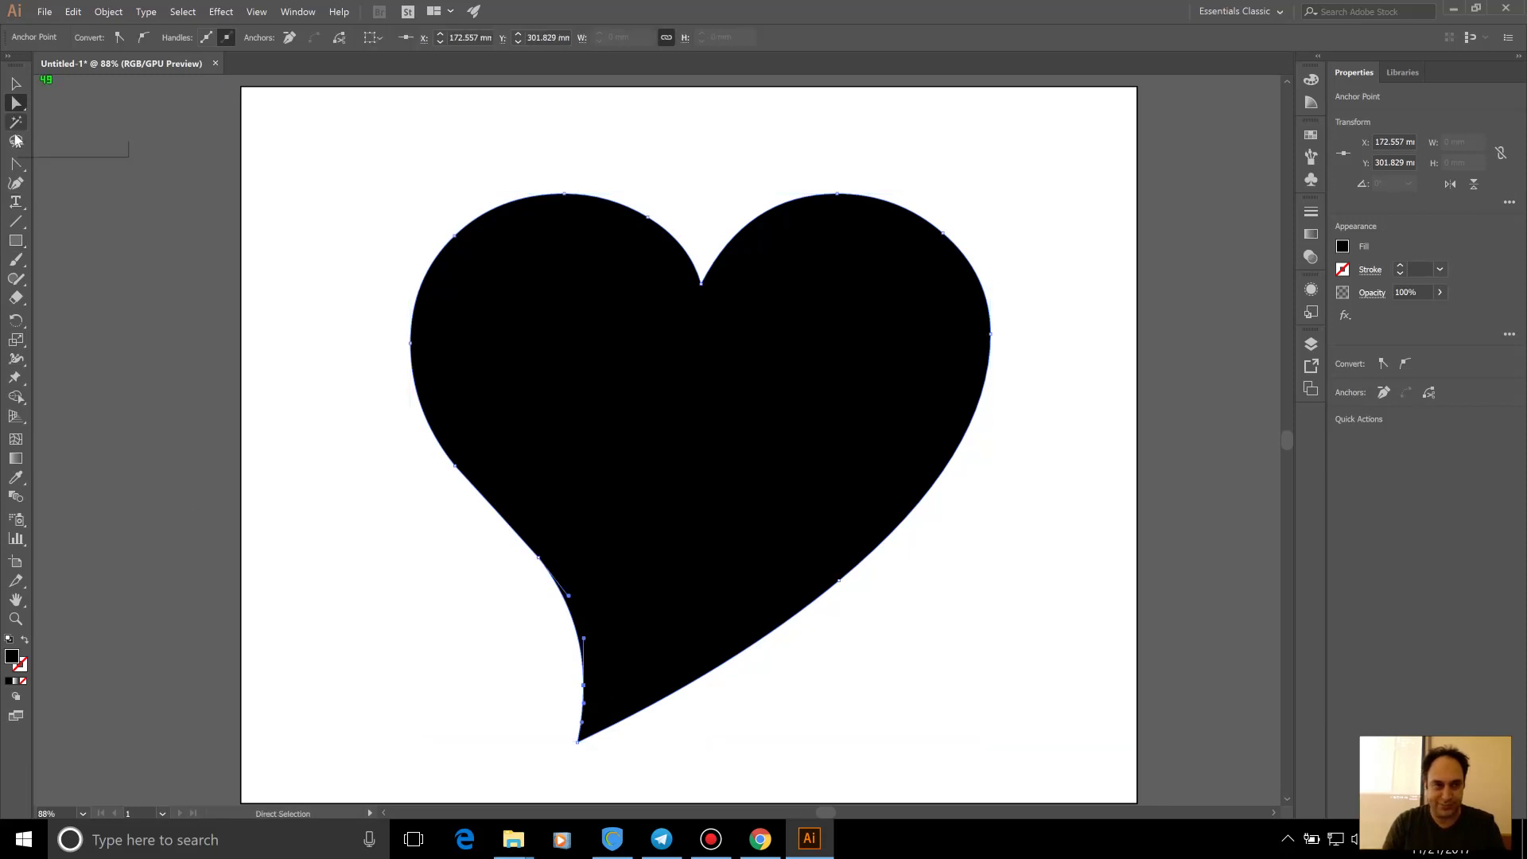
drag(16, 164, 95, 203)
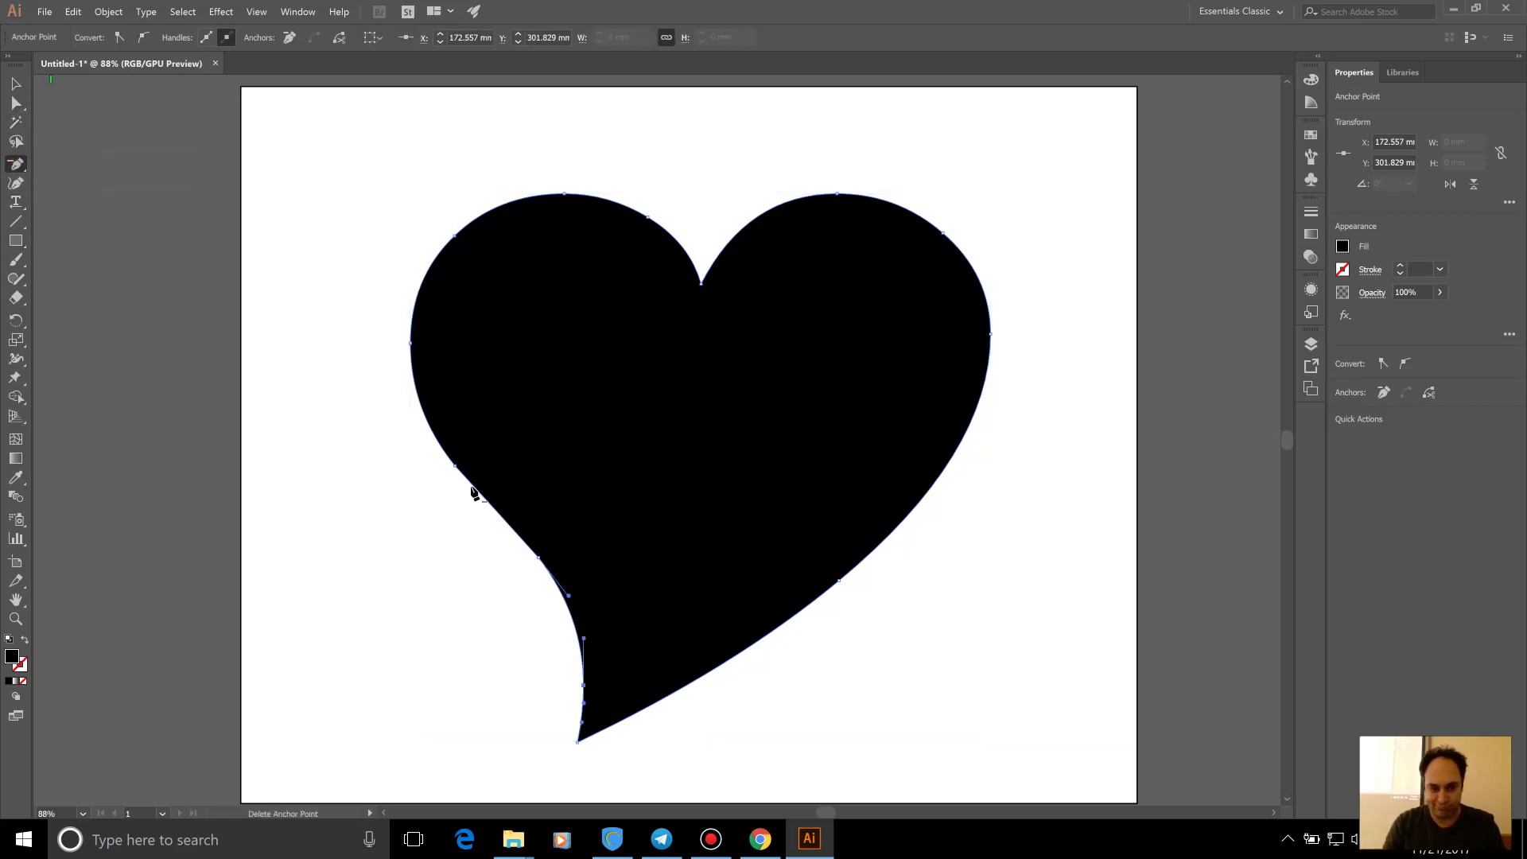
click(586, 706)
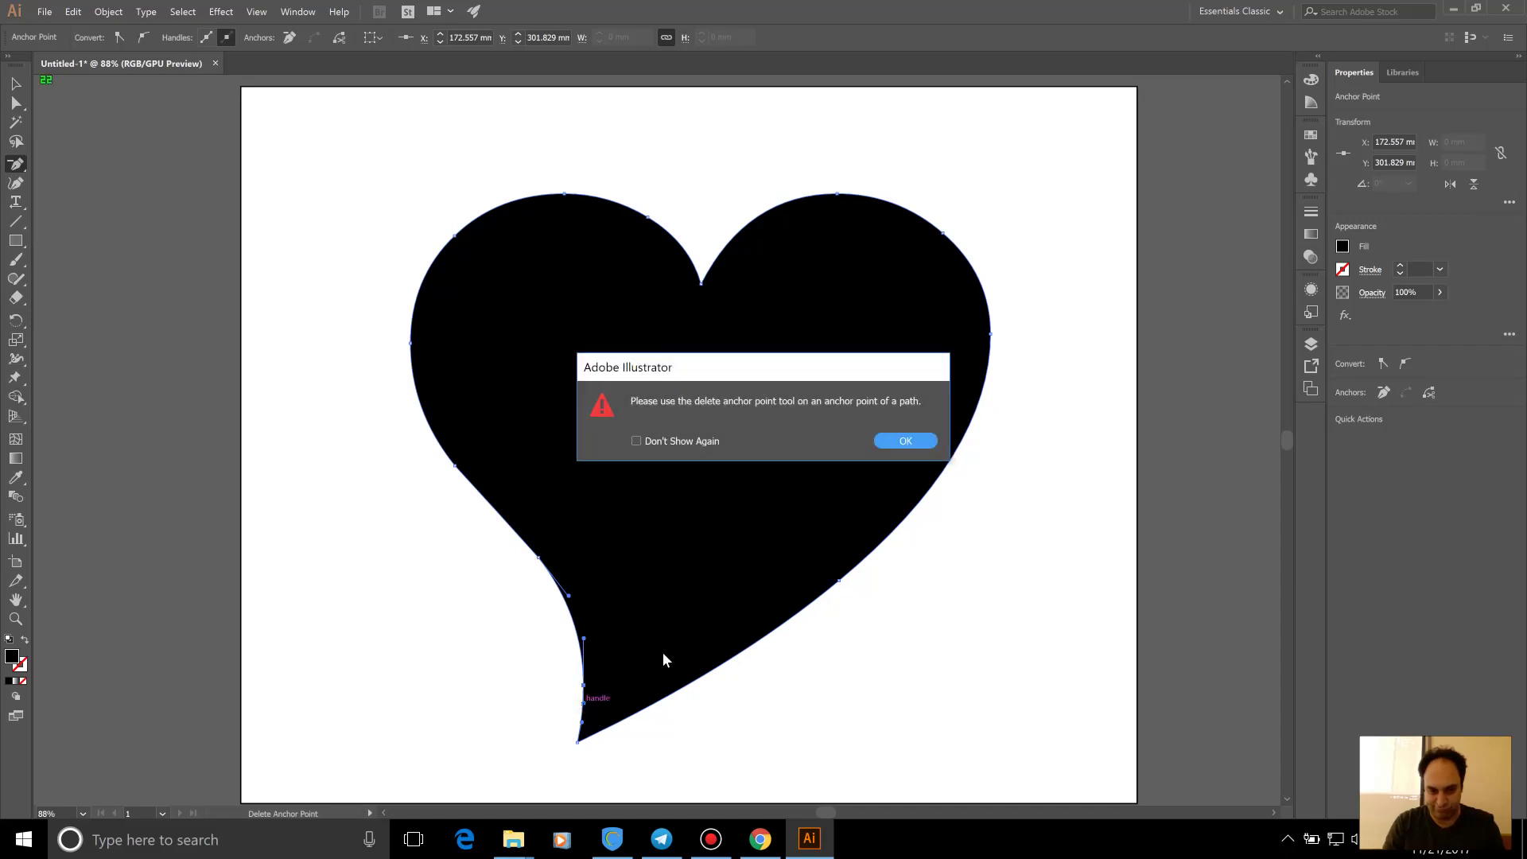
click(928, 443)
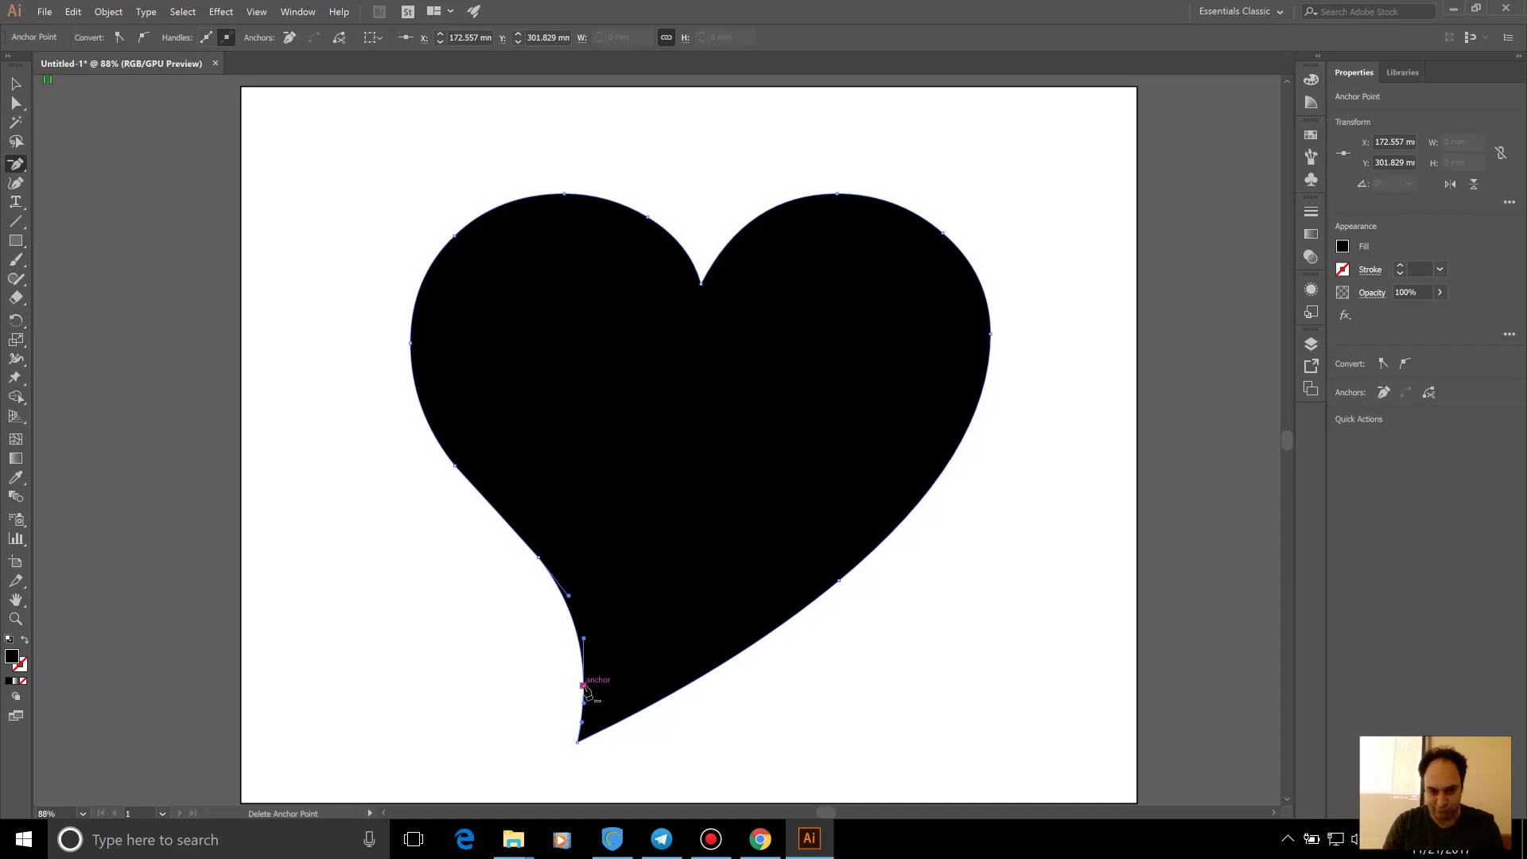
click(584, 686)
Shift the bottom tip right and up, reshape the lower-left curve, and add a vertical centre guide
click(15, 103)
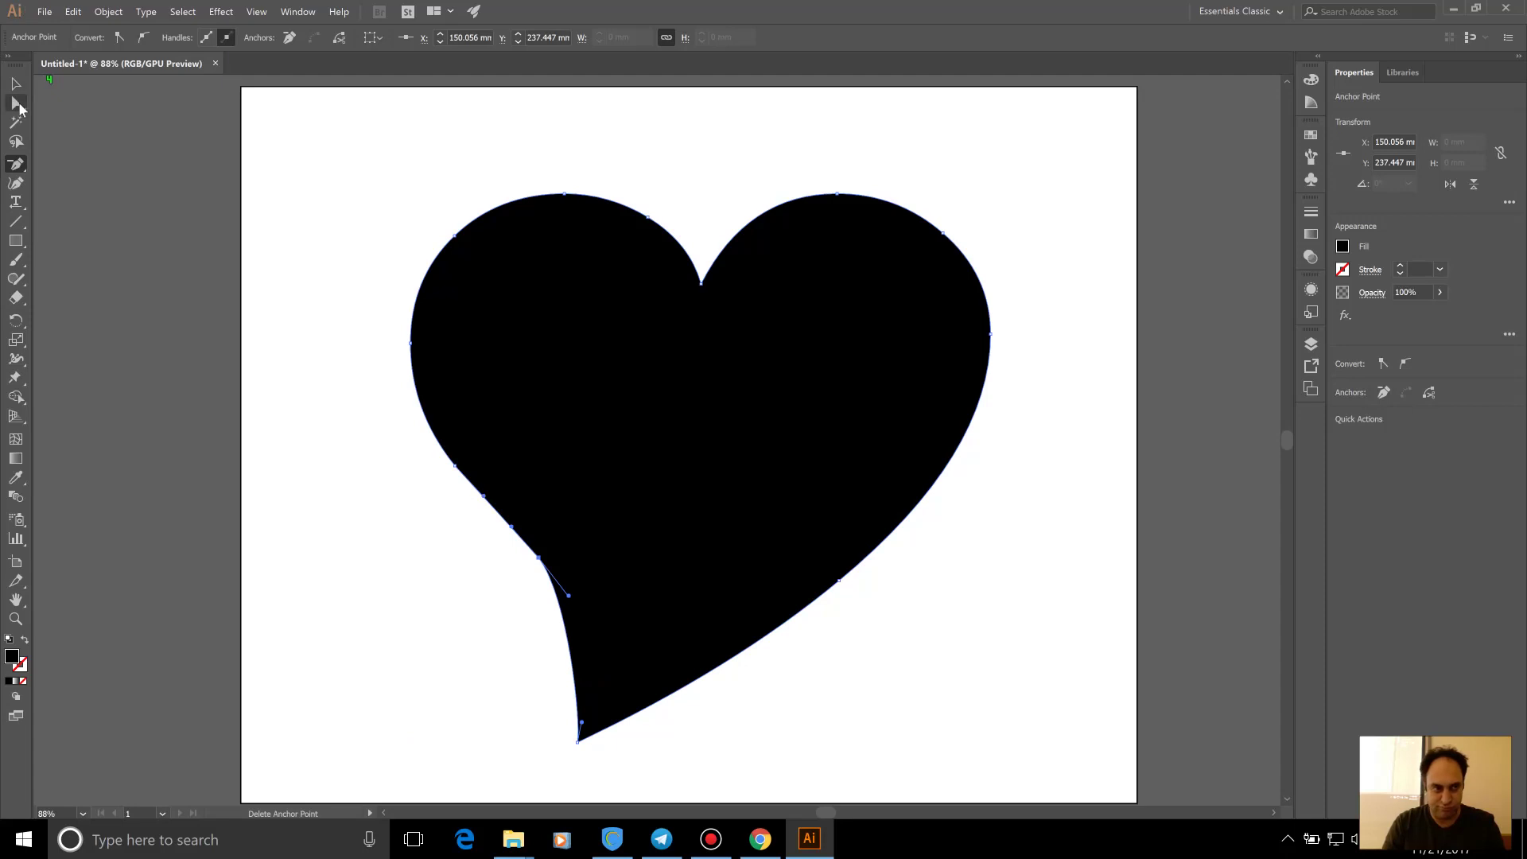
drag(579, 741, 612, 741)
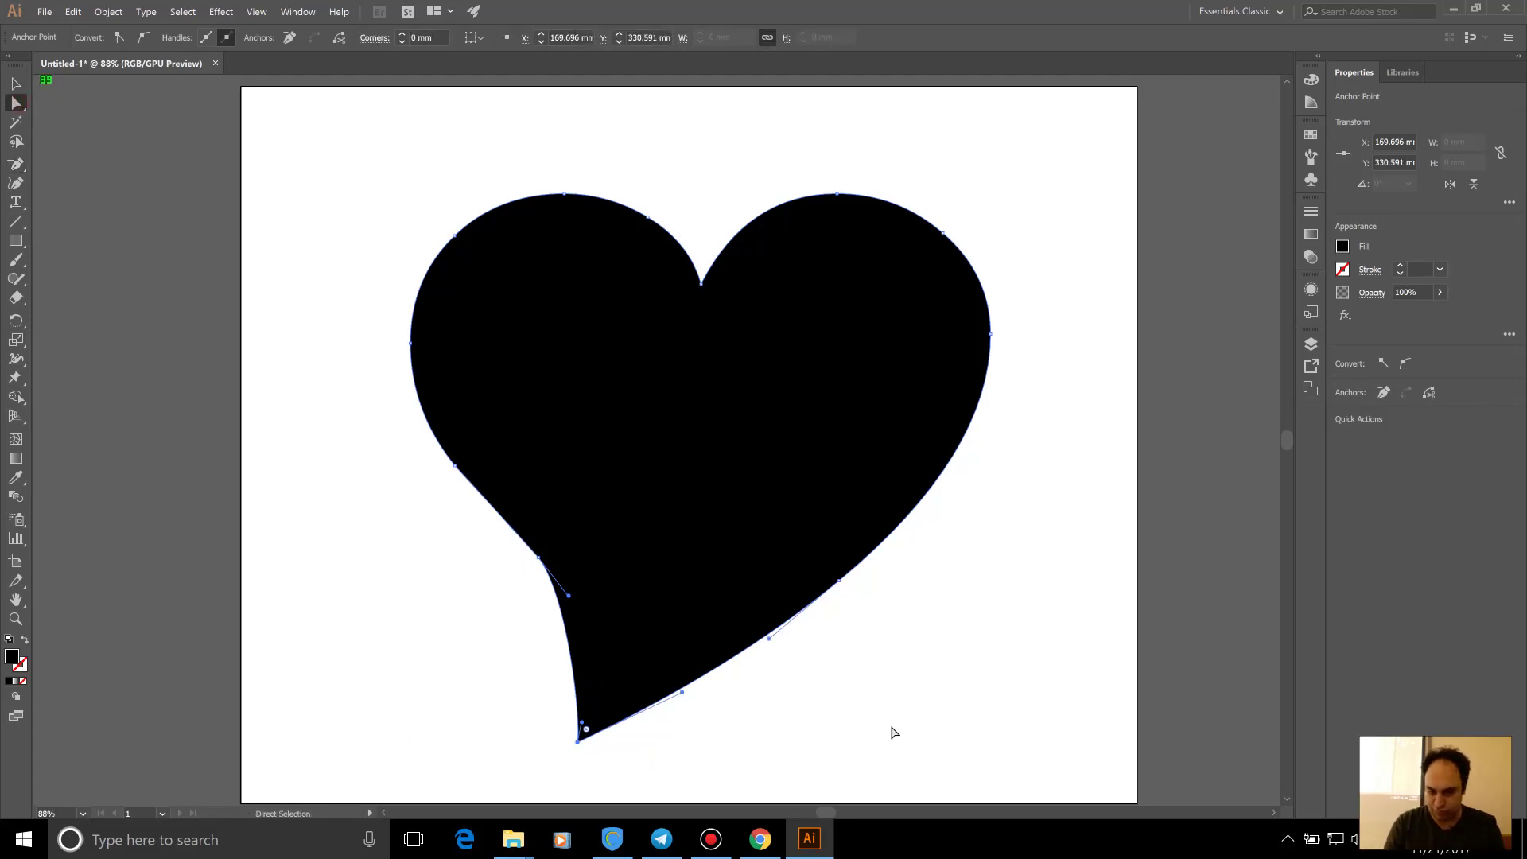
key(shift+Right)
key(shift+Right)
key(shift+Right)
key(shift+Right)
key(shift+Right)
key(shift+Right)
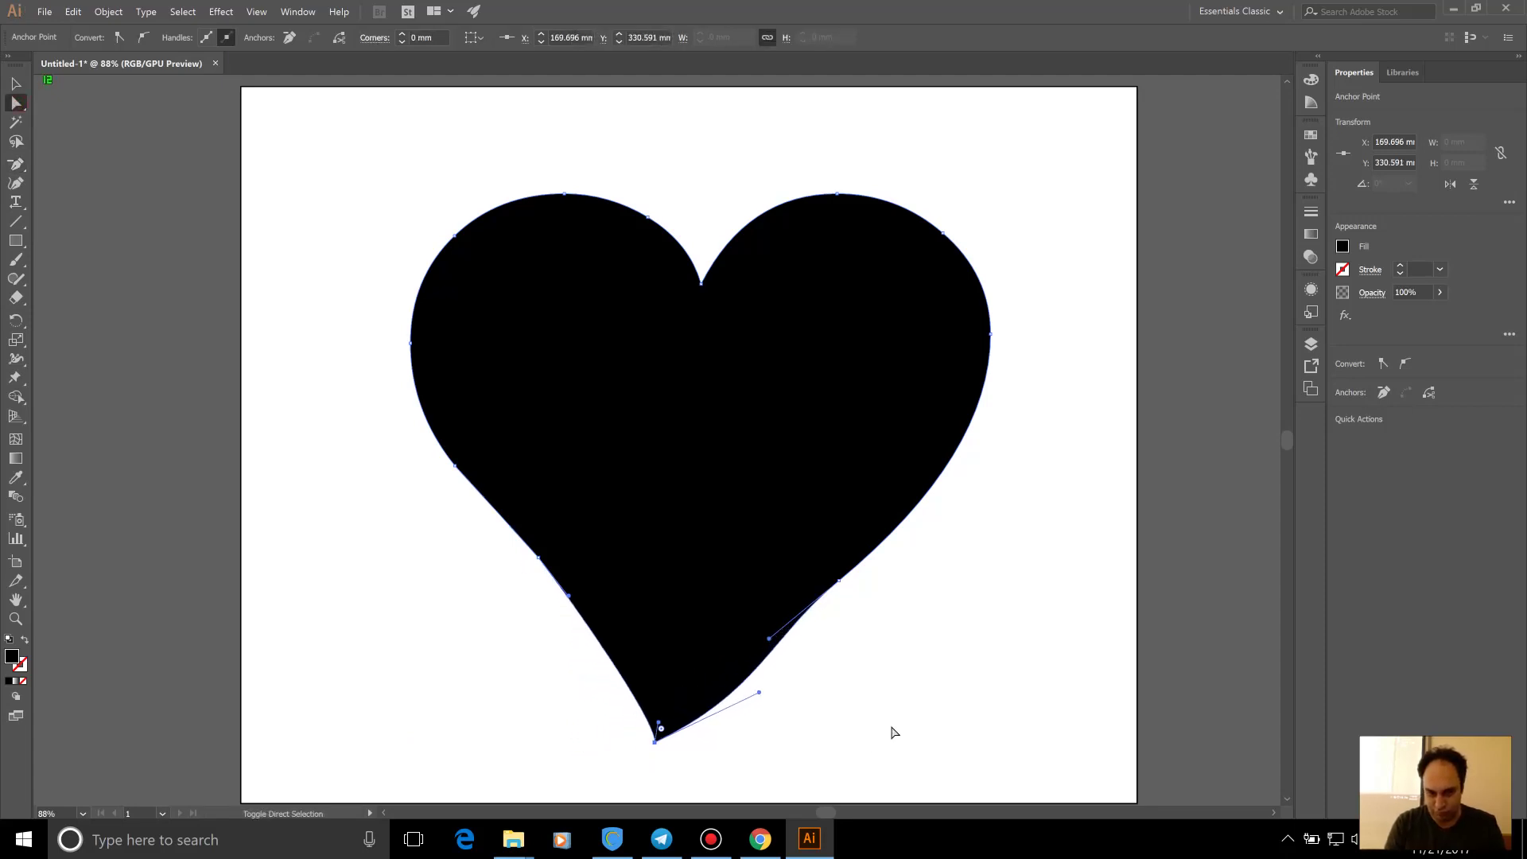
key(shift+Right)
key(shift+Right)
key(shift+Right)
key(shift+Up)
key(shift+Up)
key(shift+Up)
key(shift+Up)
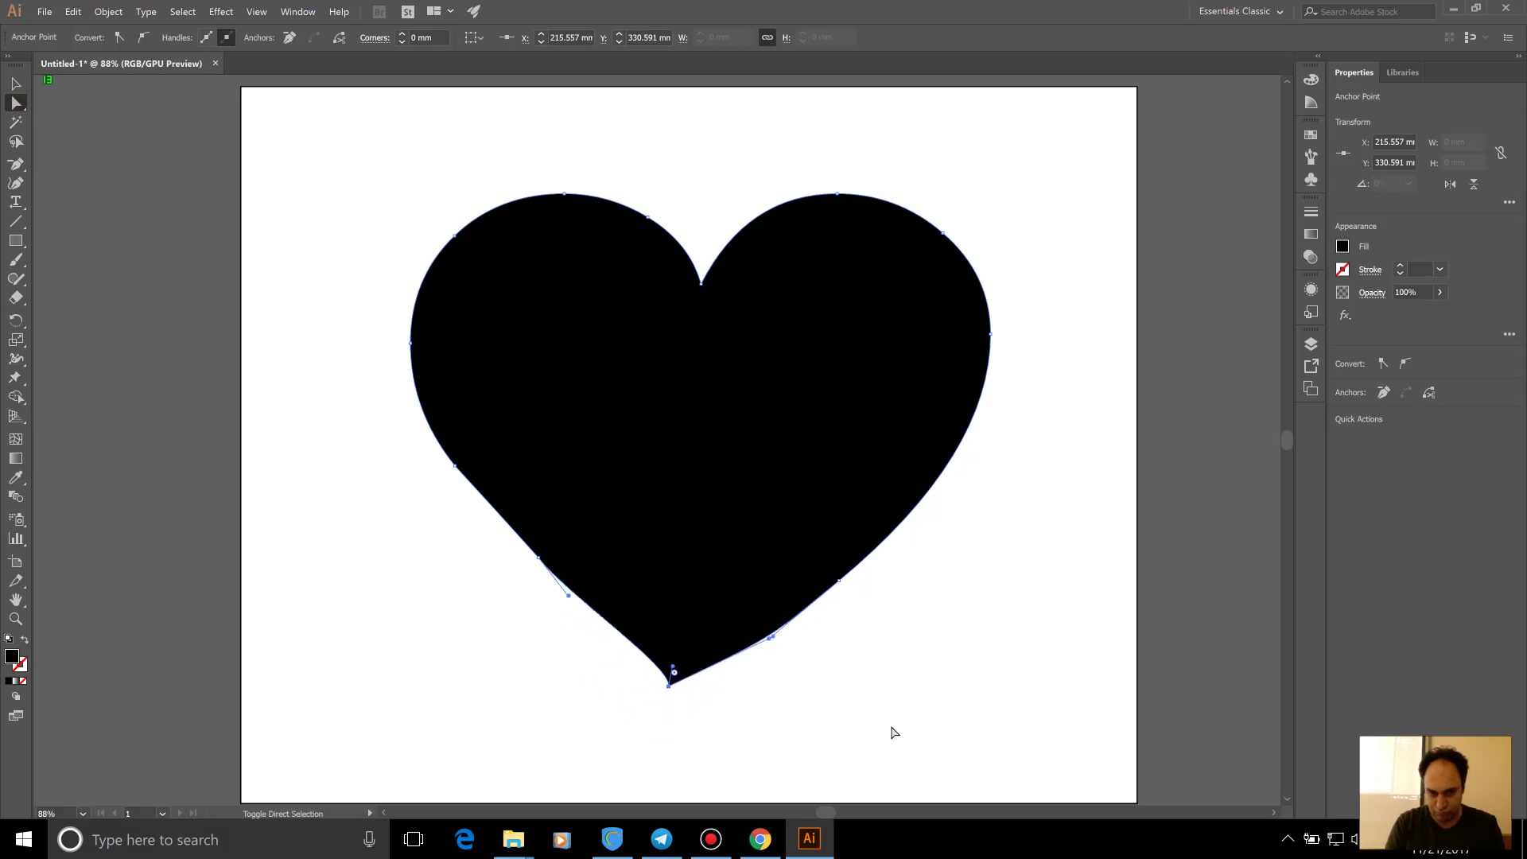
key(shift+Up)
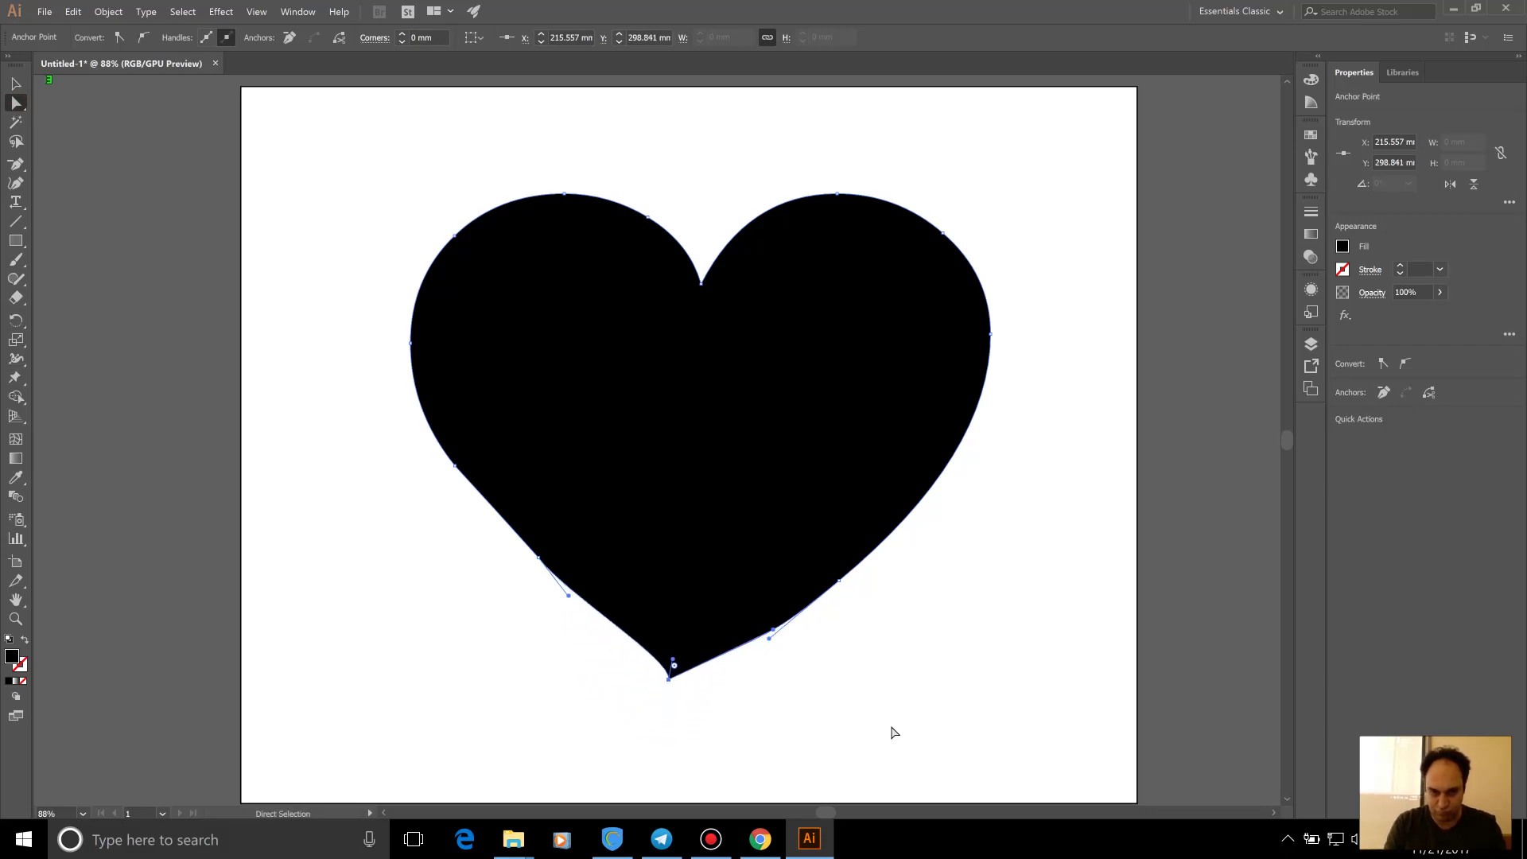
drag(673, 660, 645, 661)
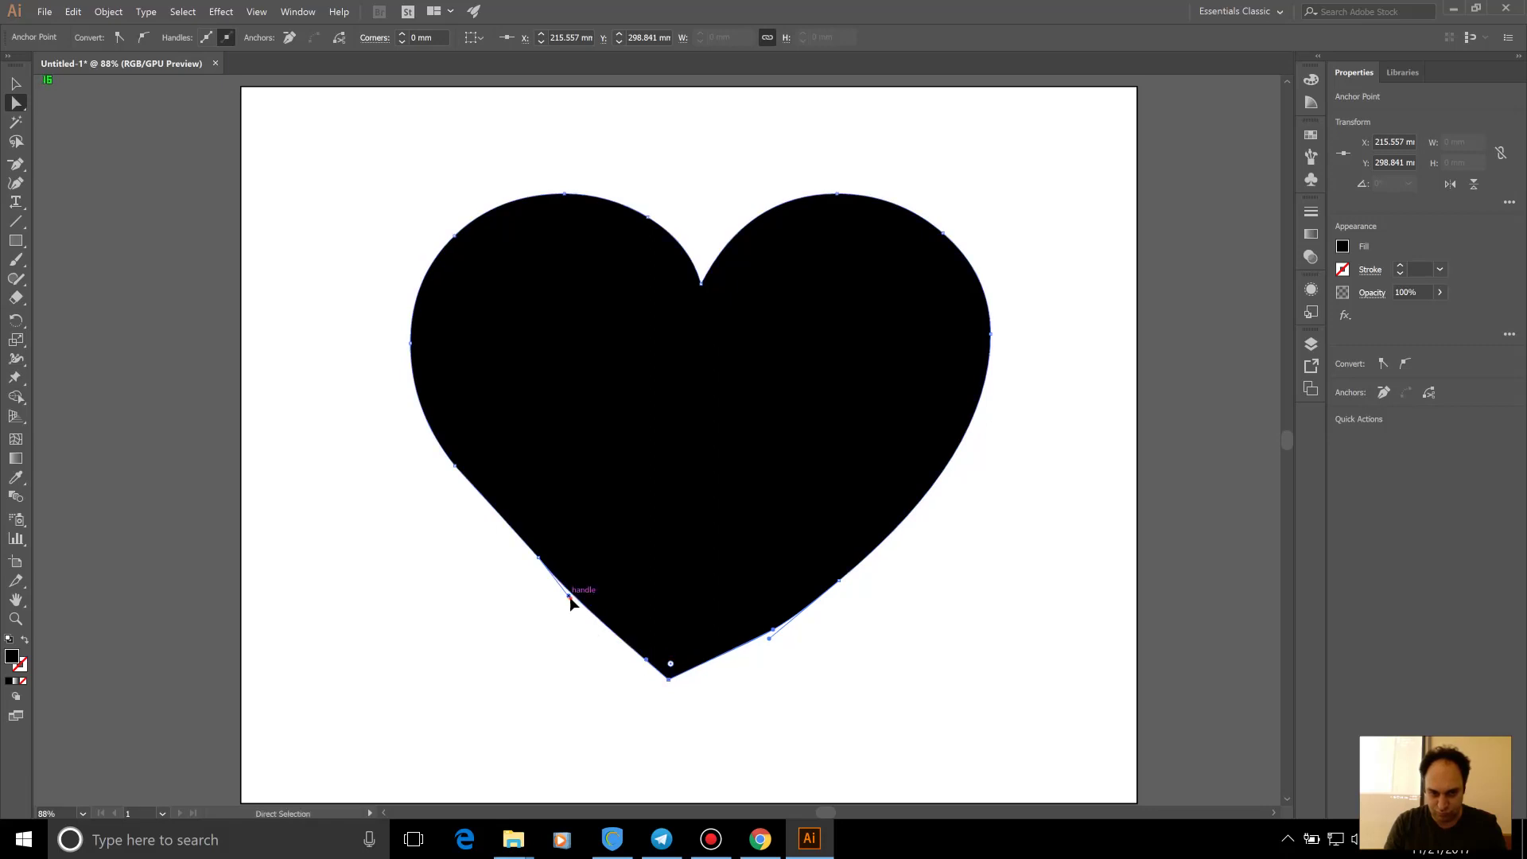
drag(570, 597, 577, 602)
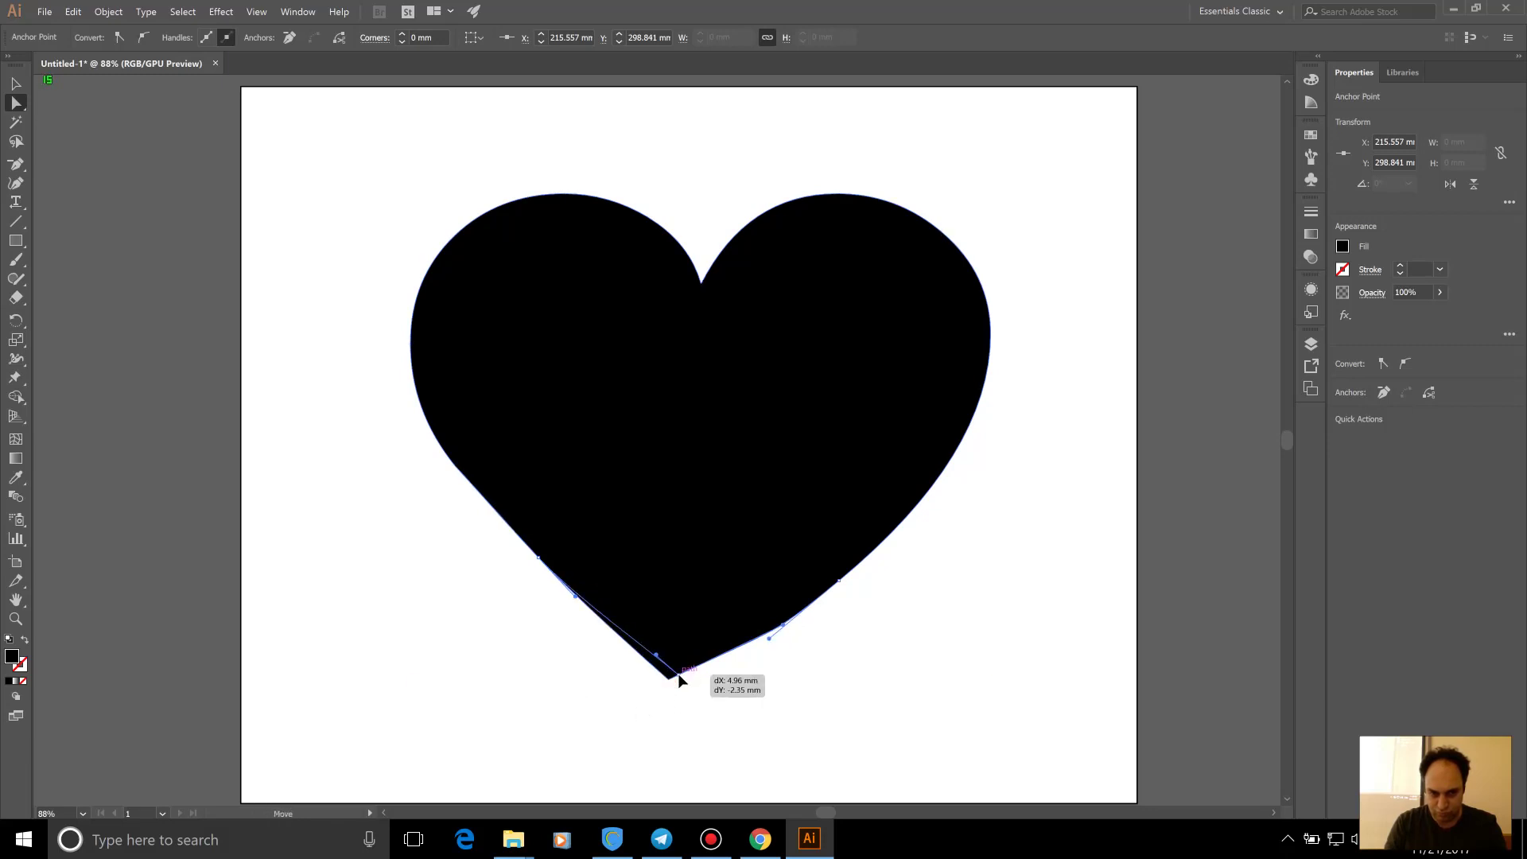
drag(677, 675, 682, 670)
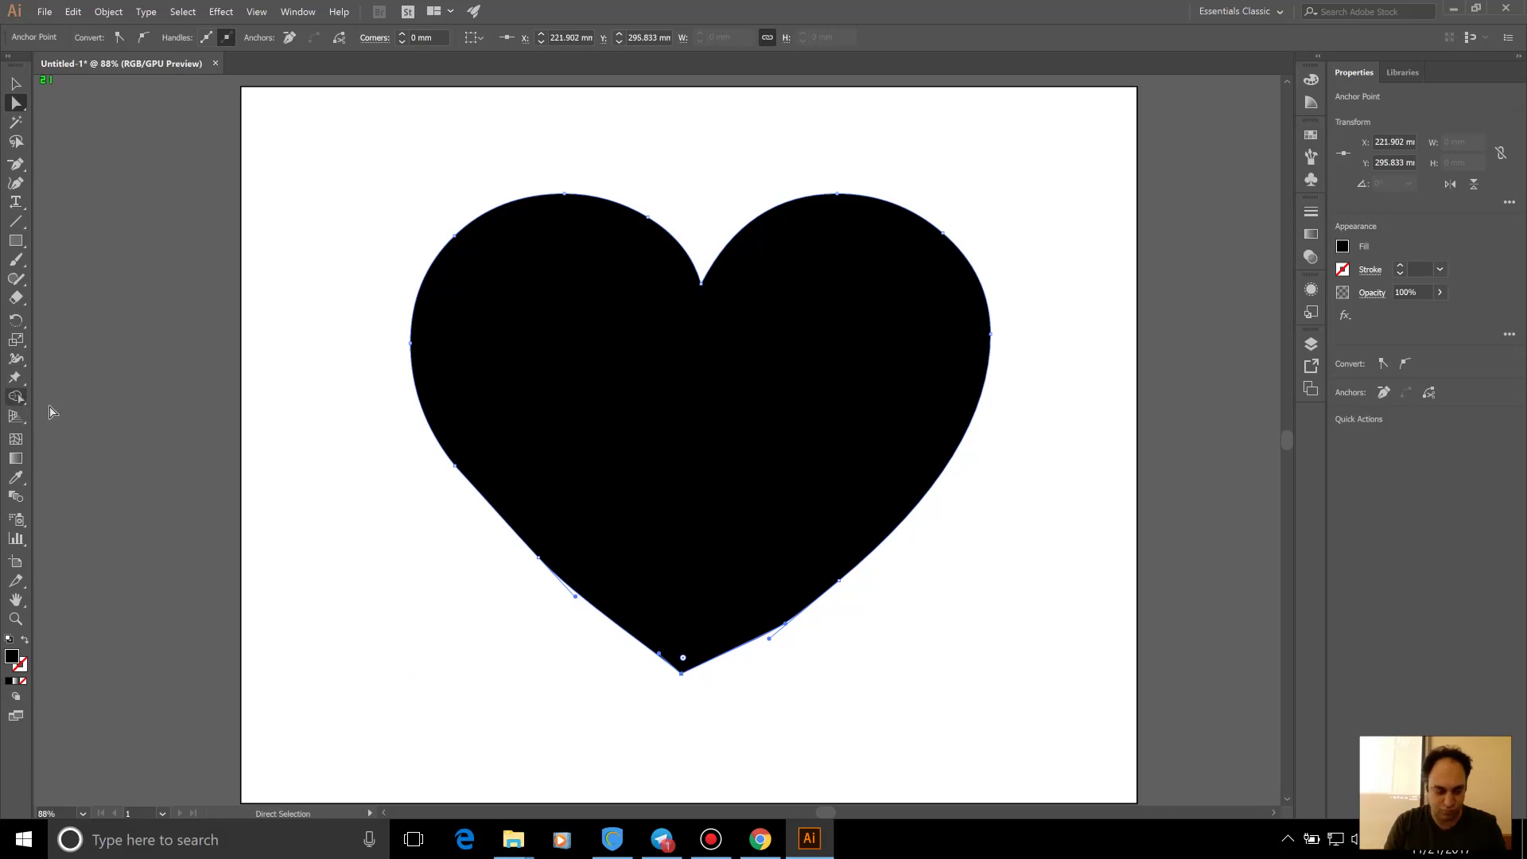
key(ctrl+r)
drag(40, 395, 700, 429)
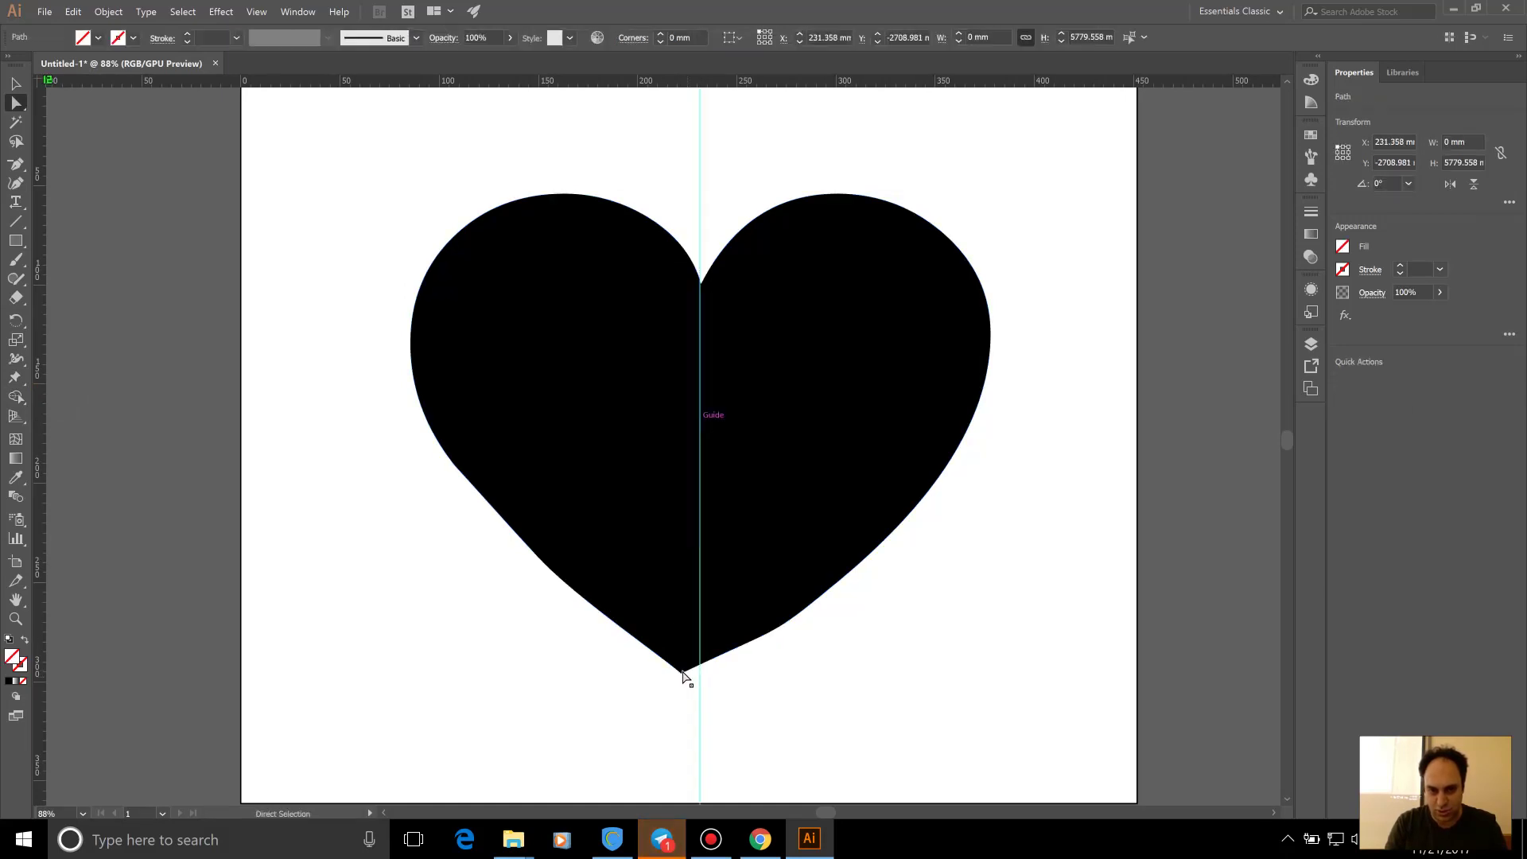
Snap the heart's bottom tip onto the centre guide, match the lower-right curve, then deselect
mouse_move(680, 672)
mouse_down()
mouse_move(700, 674)
mouse_move(673, 665)
mouse_up()
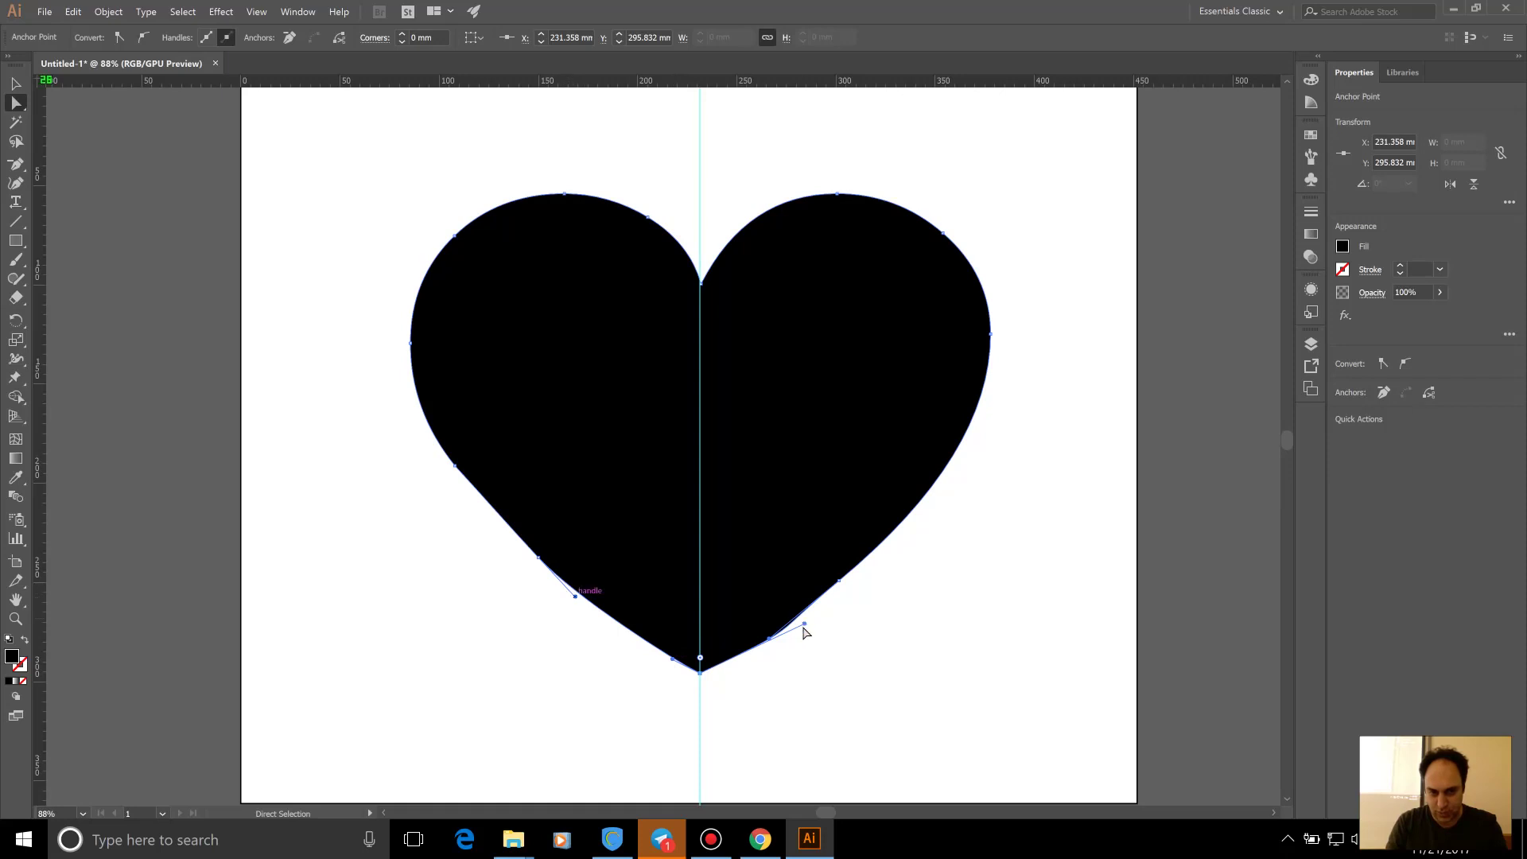
drag(801, 626, 792, 619)
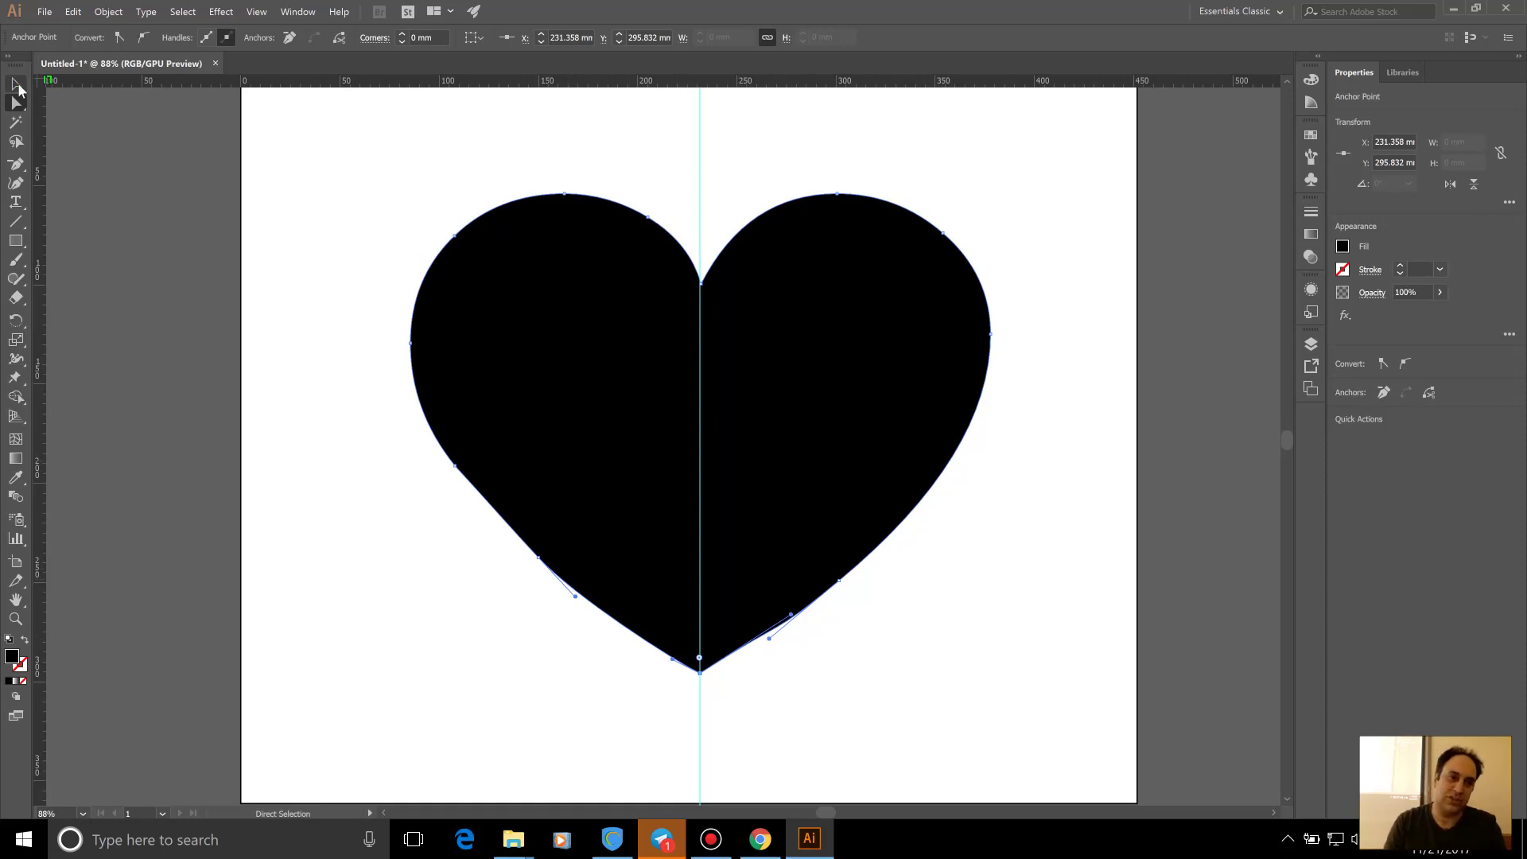
click(16, 83)
click(179, 327)
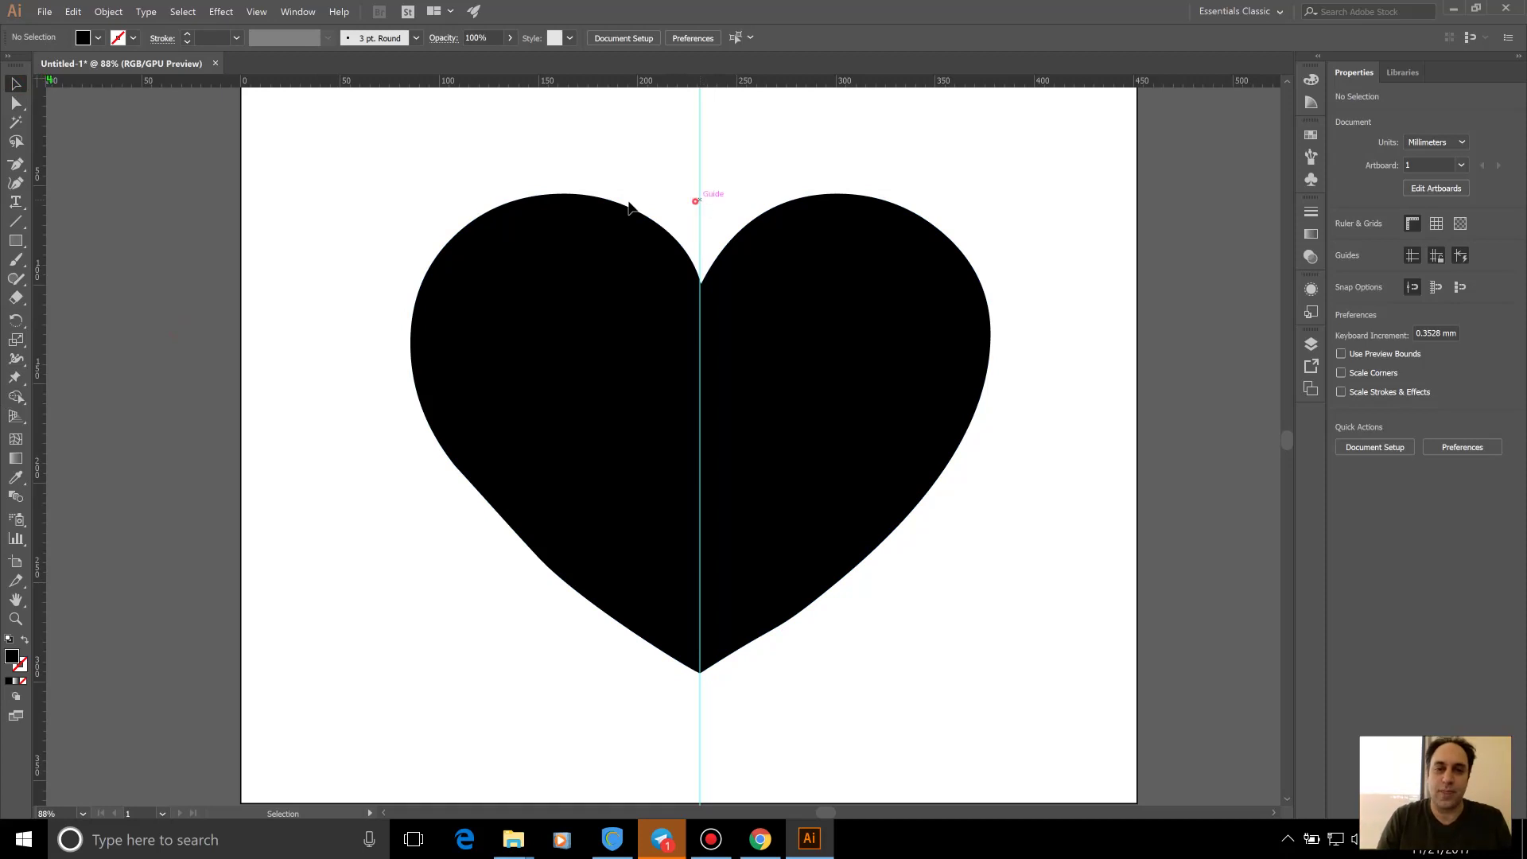
Remove the centre guide from the artboard
drag(702, 201, 69, 180)
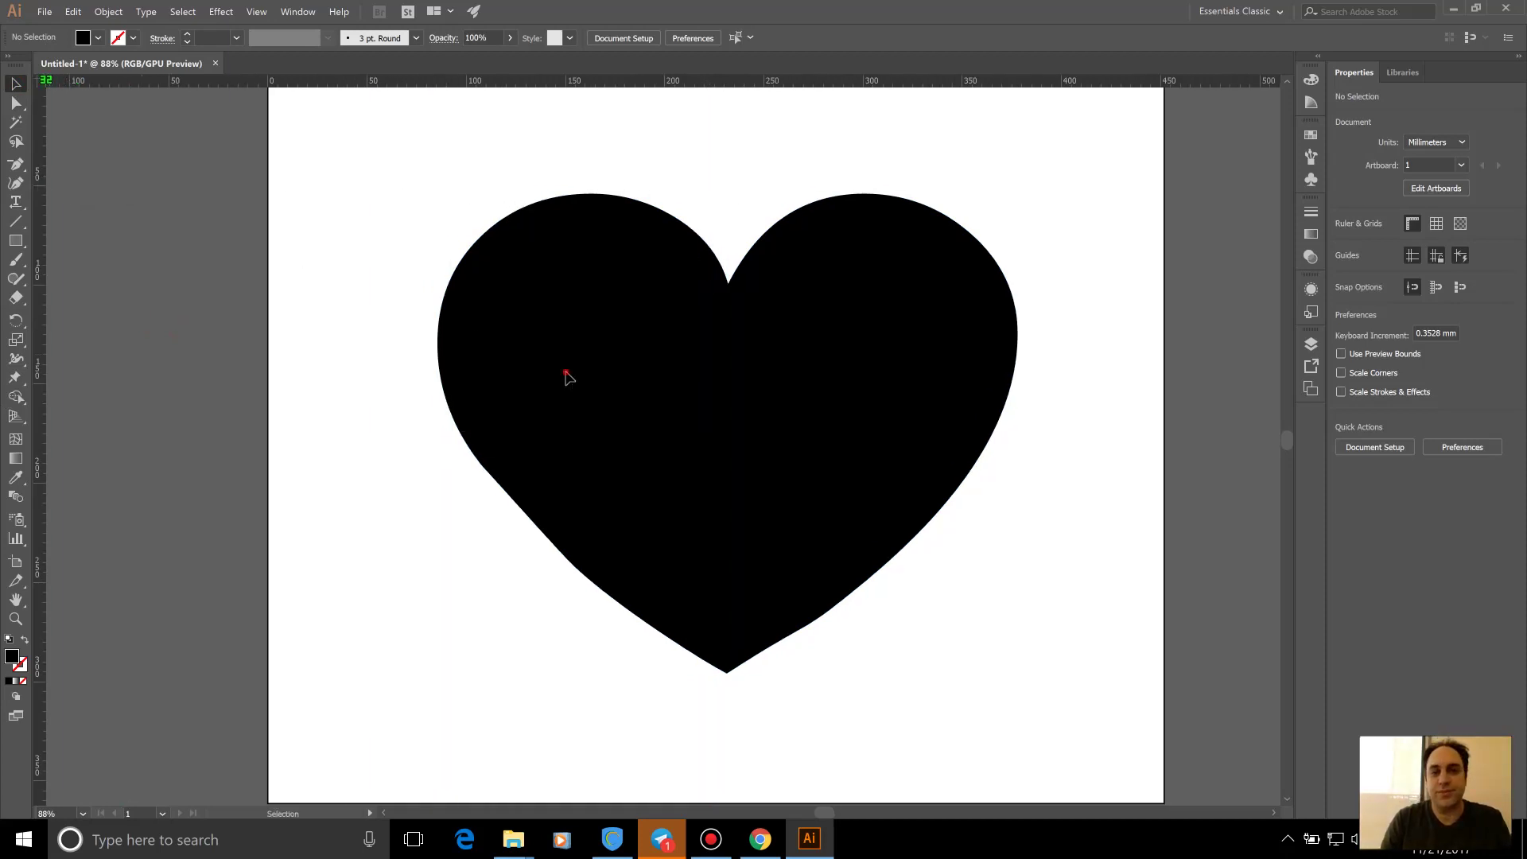
click(567, 376)
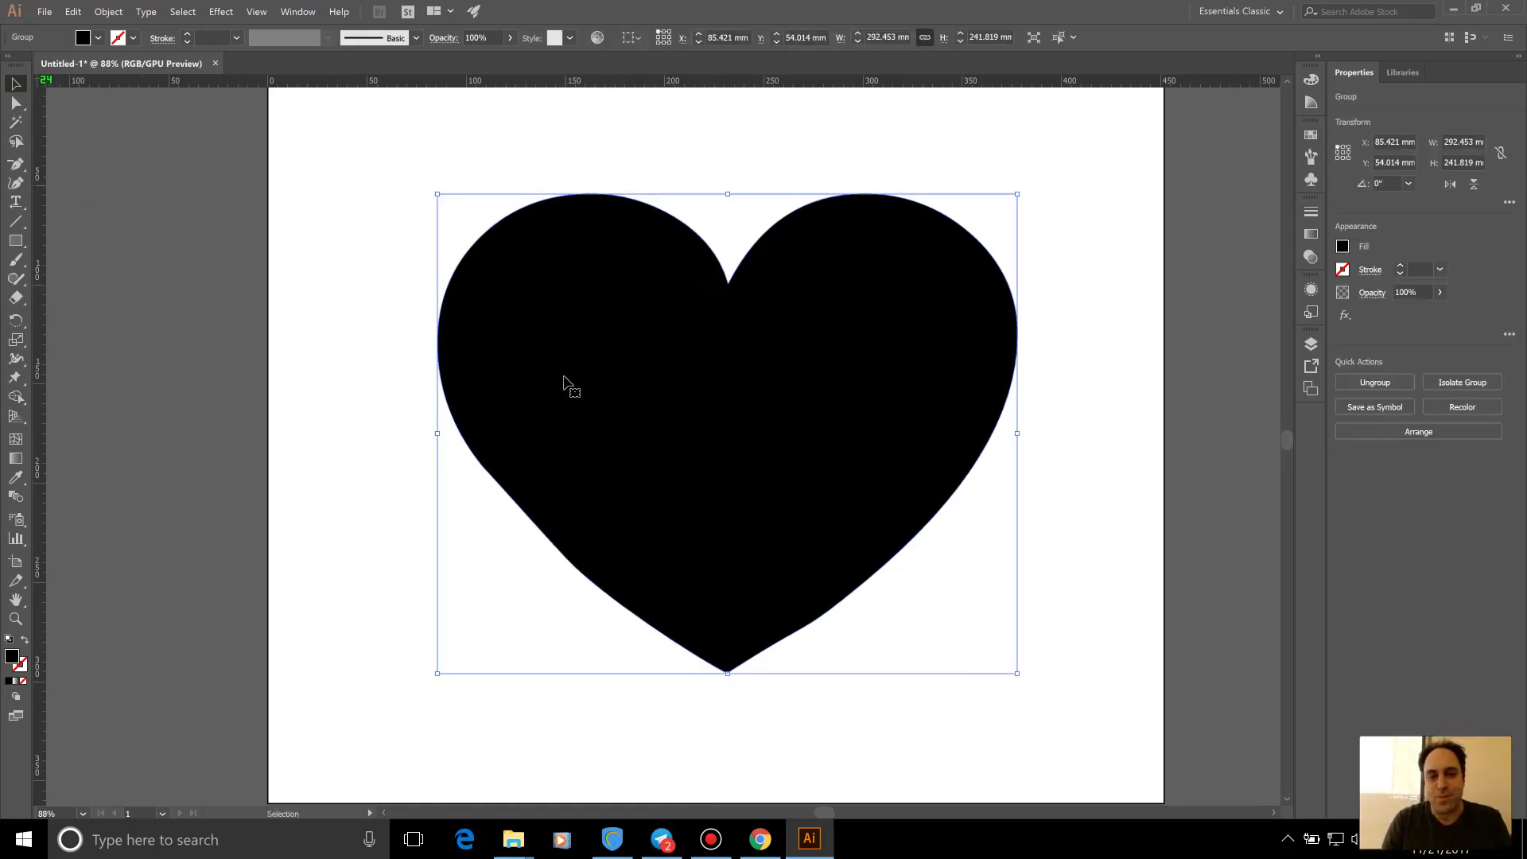
click(328, 399)
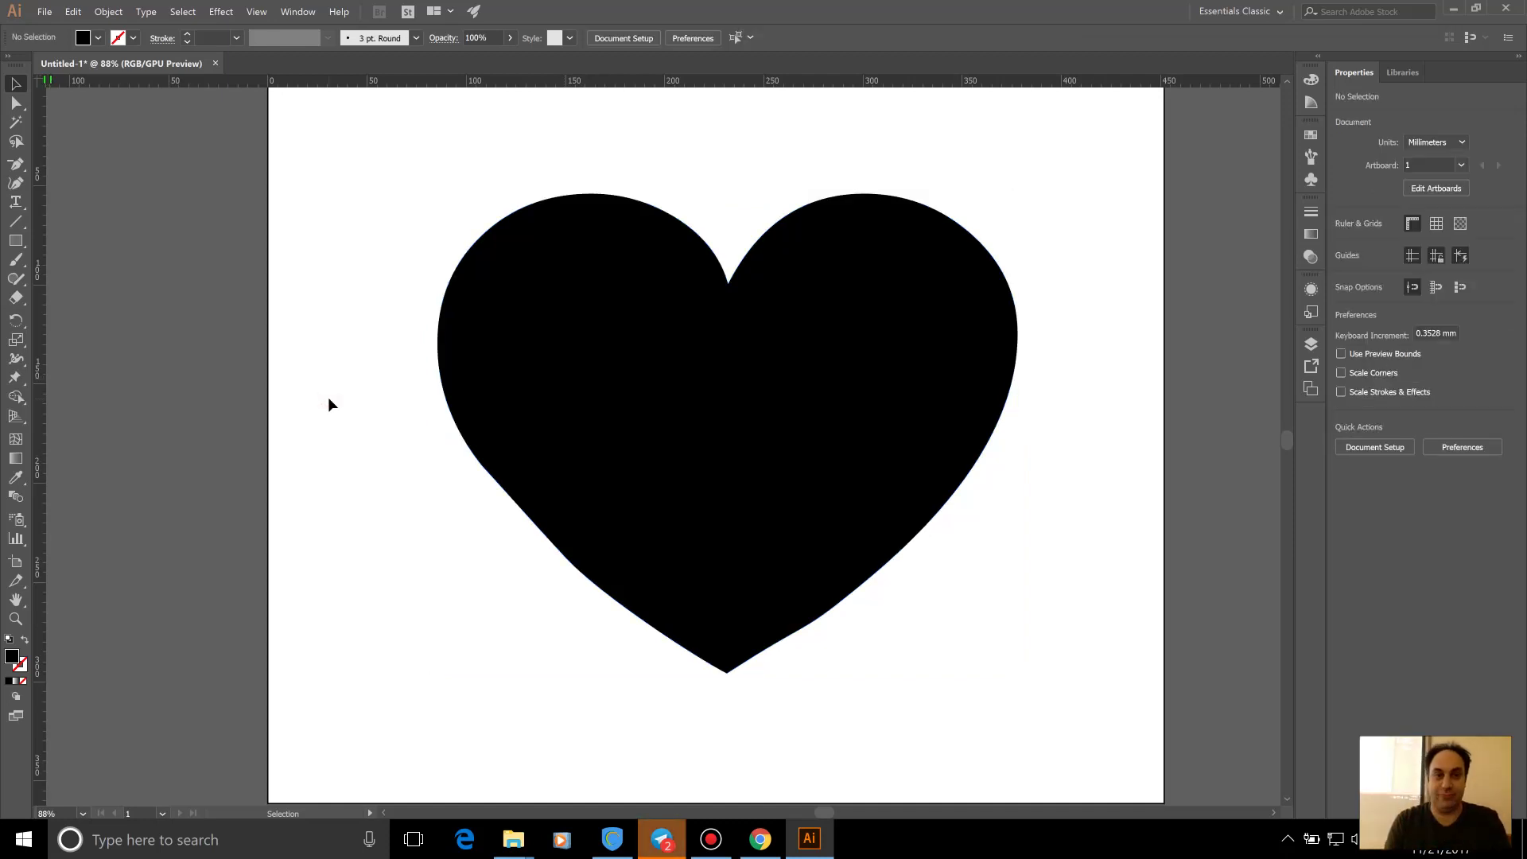
Give the heart a black stroke and no fill, then deselect it
key(ctrl+a)
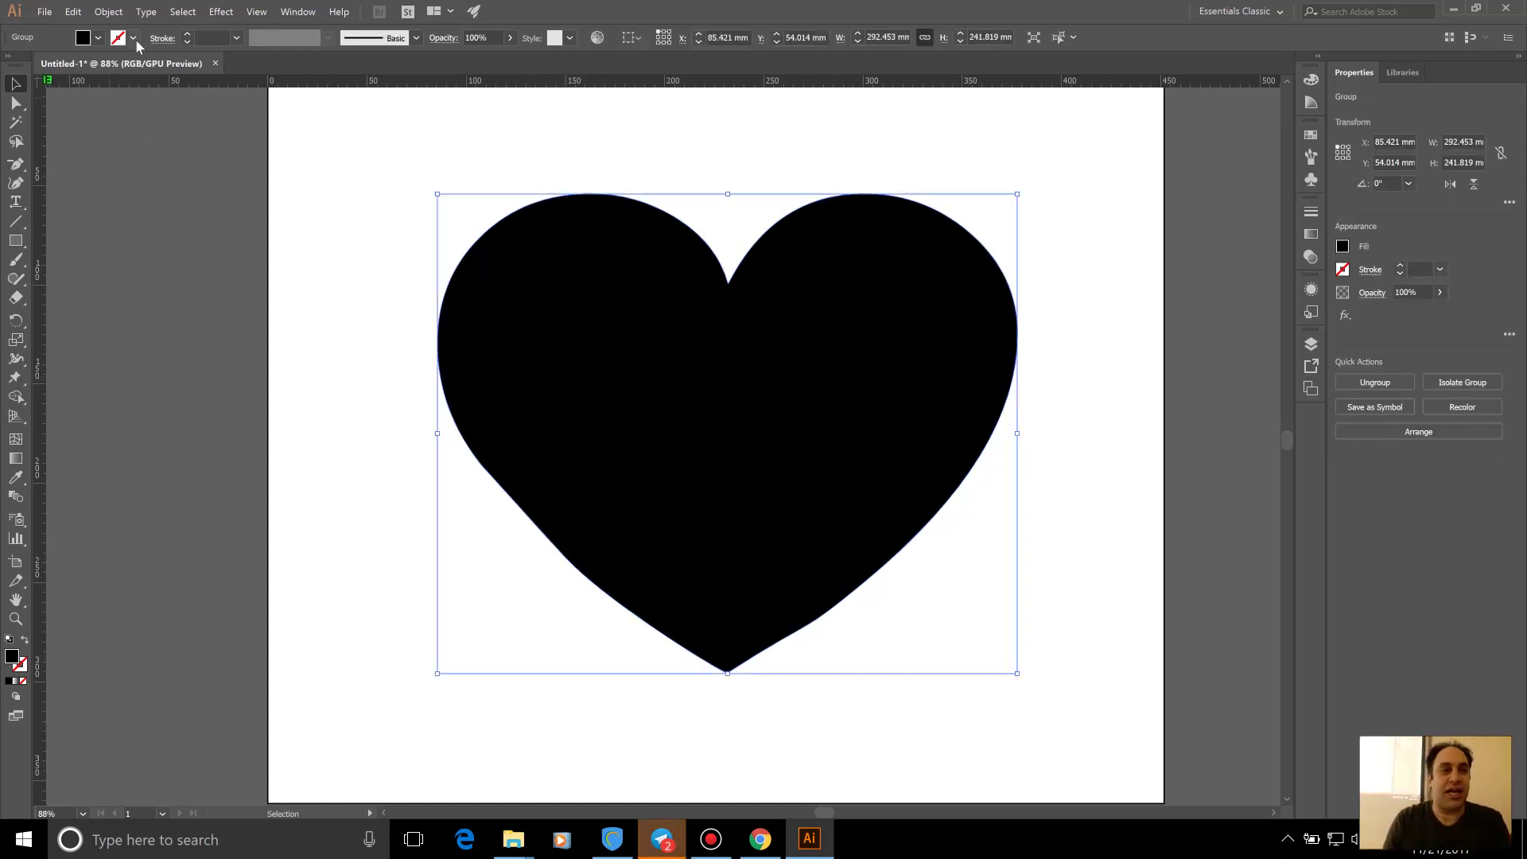
click(133, 38)
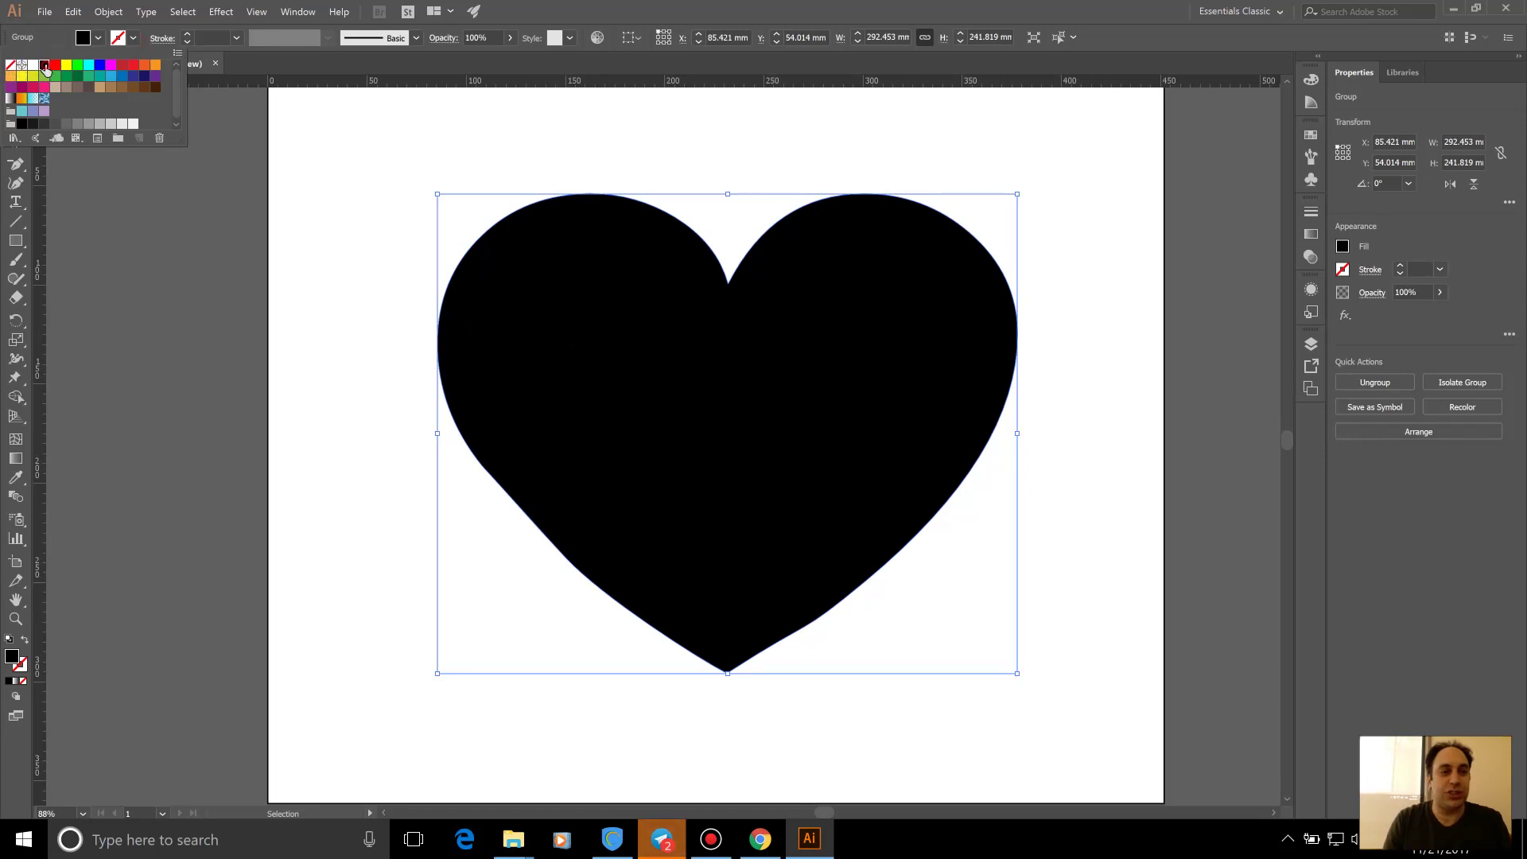
click(43, 64)
click(98, 38)
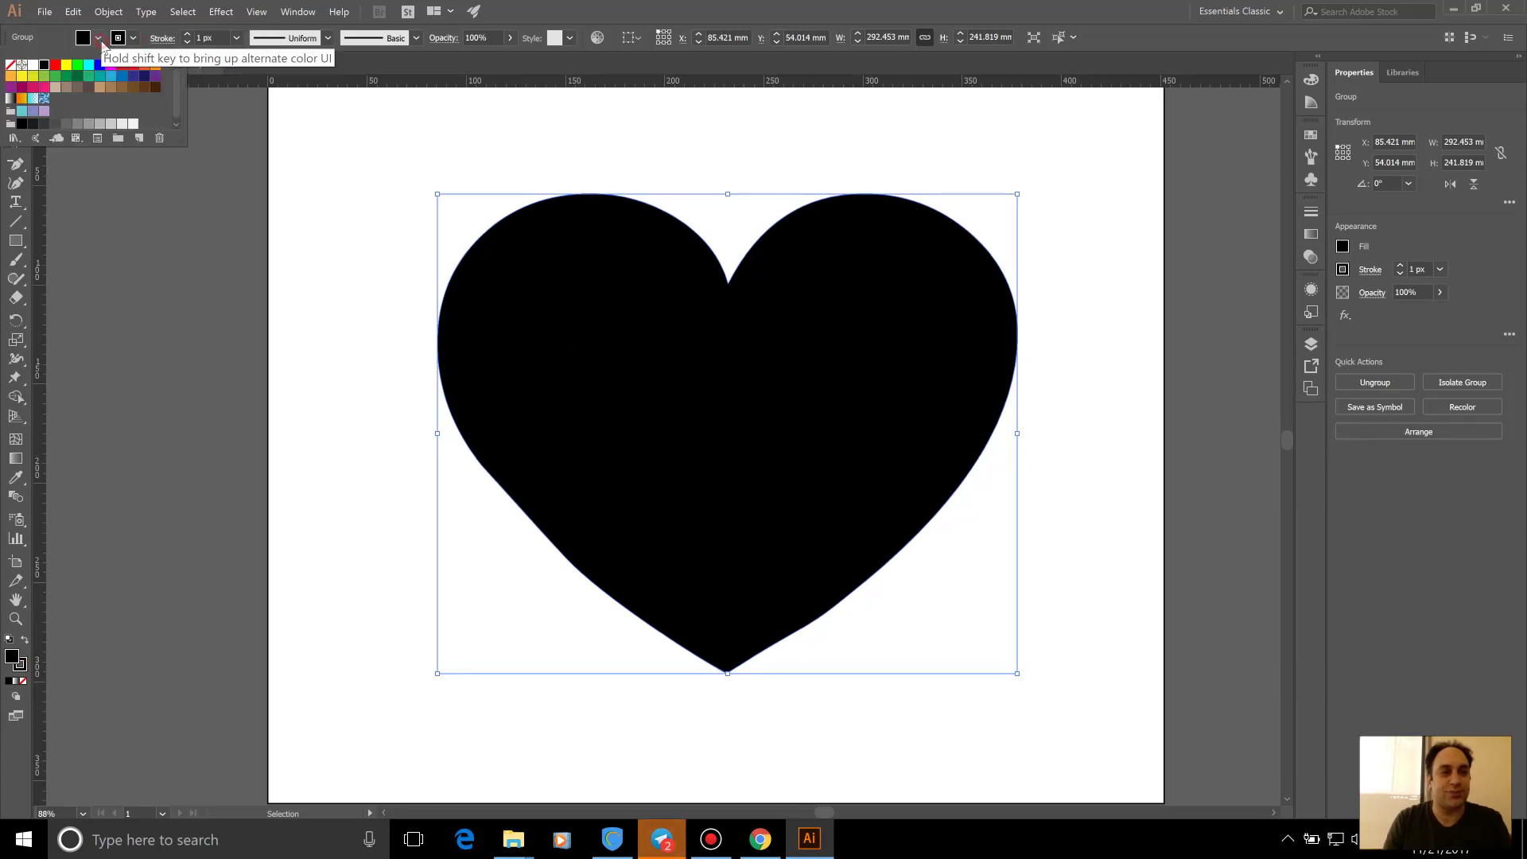
click(11, 67)
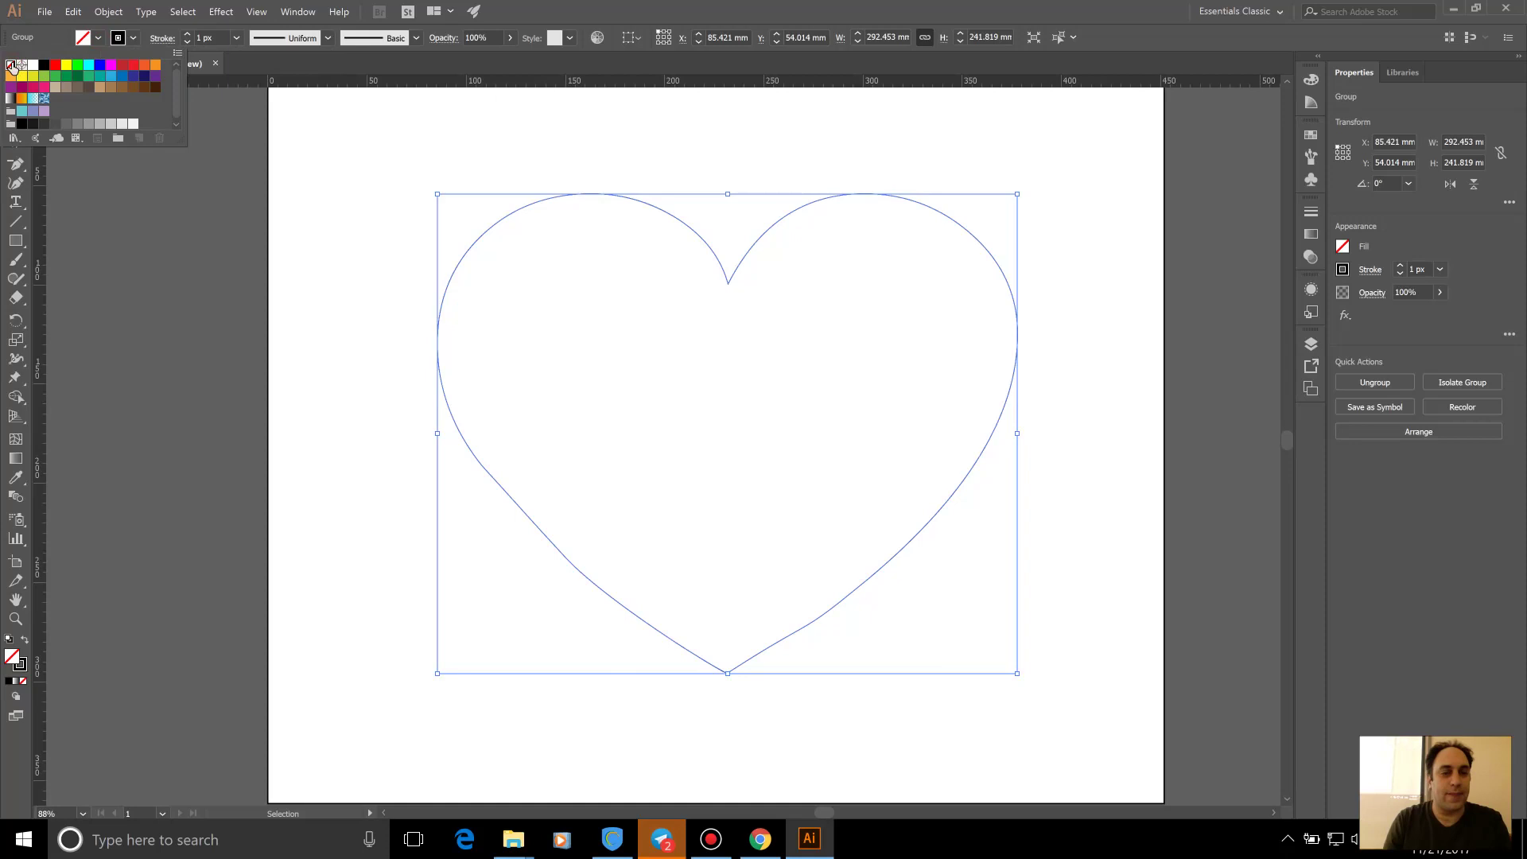
click(156, 354)
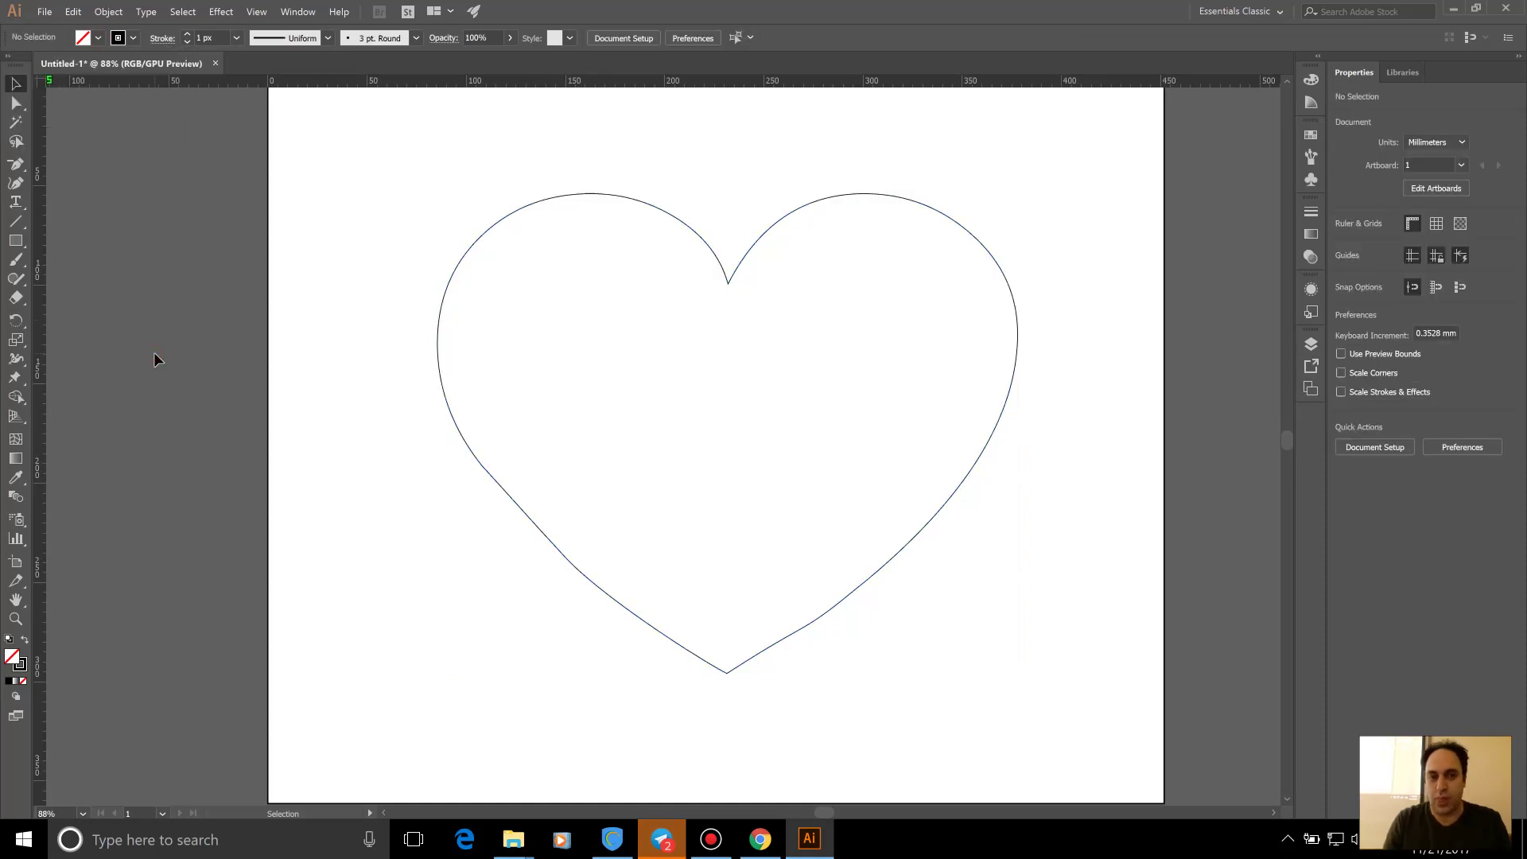
Draw thin horizontal bars across the upper and lower heart, nudging the upper bar slightly down
click(21, 243)
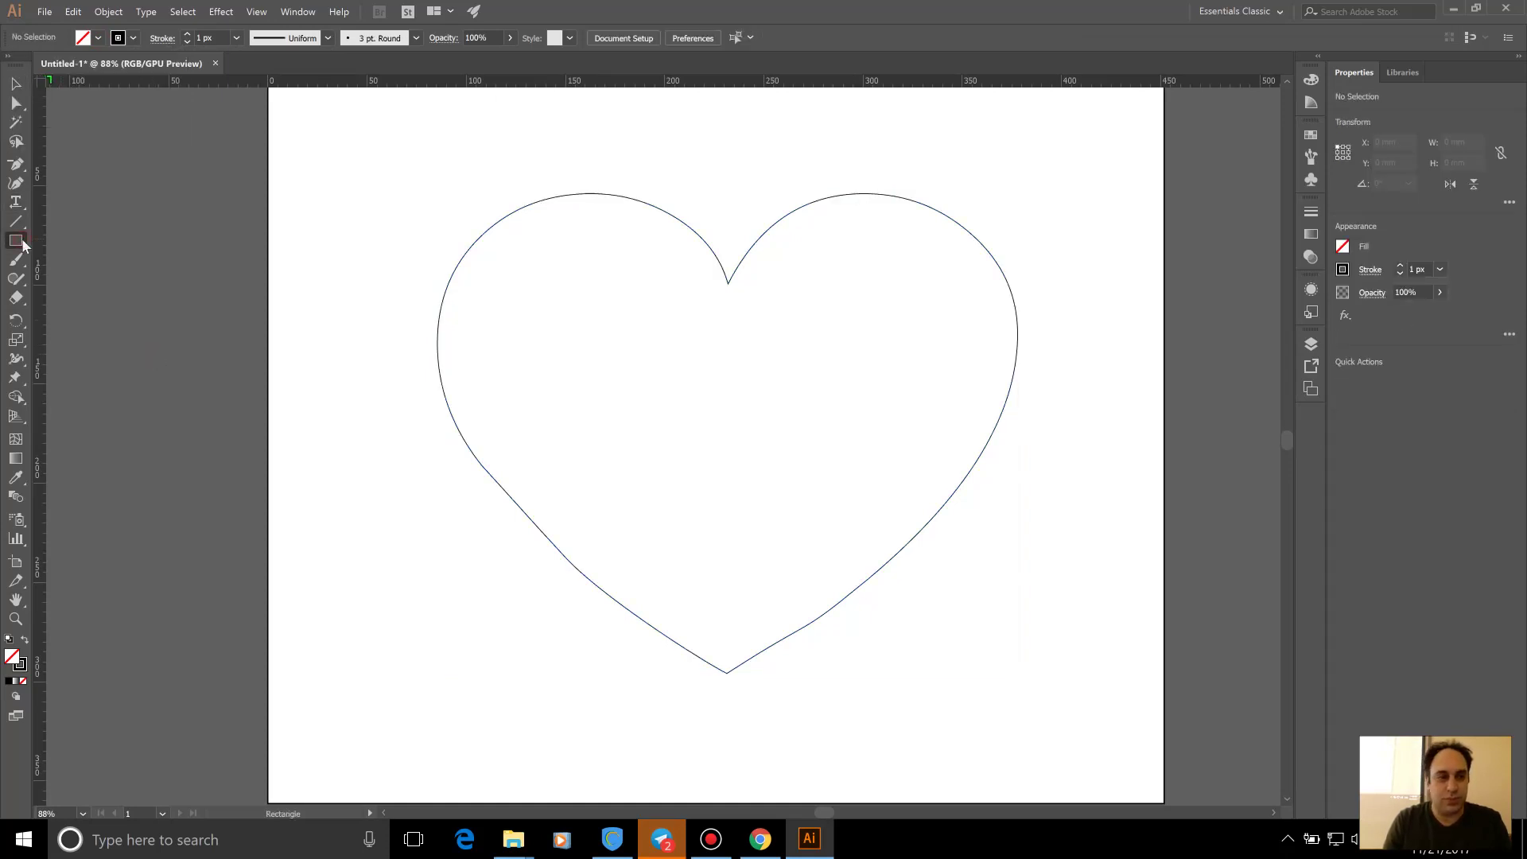
drag(401, 356, 1061, 361)
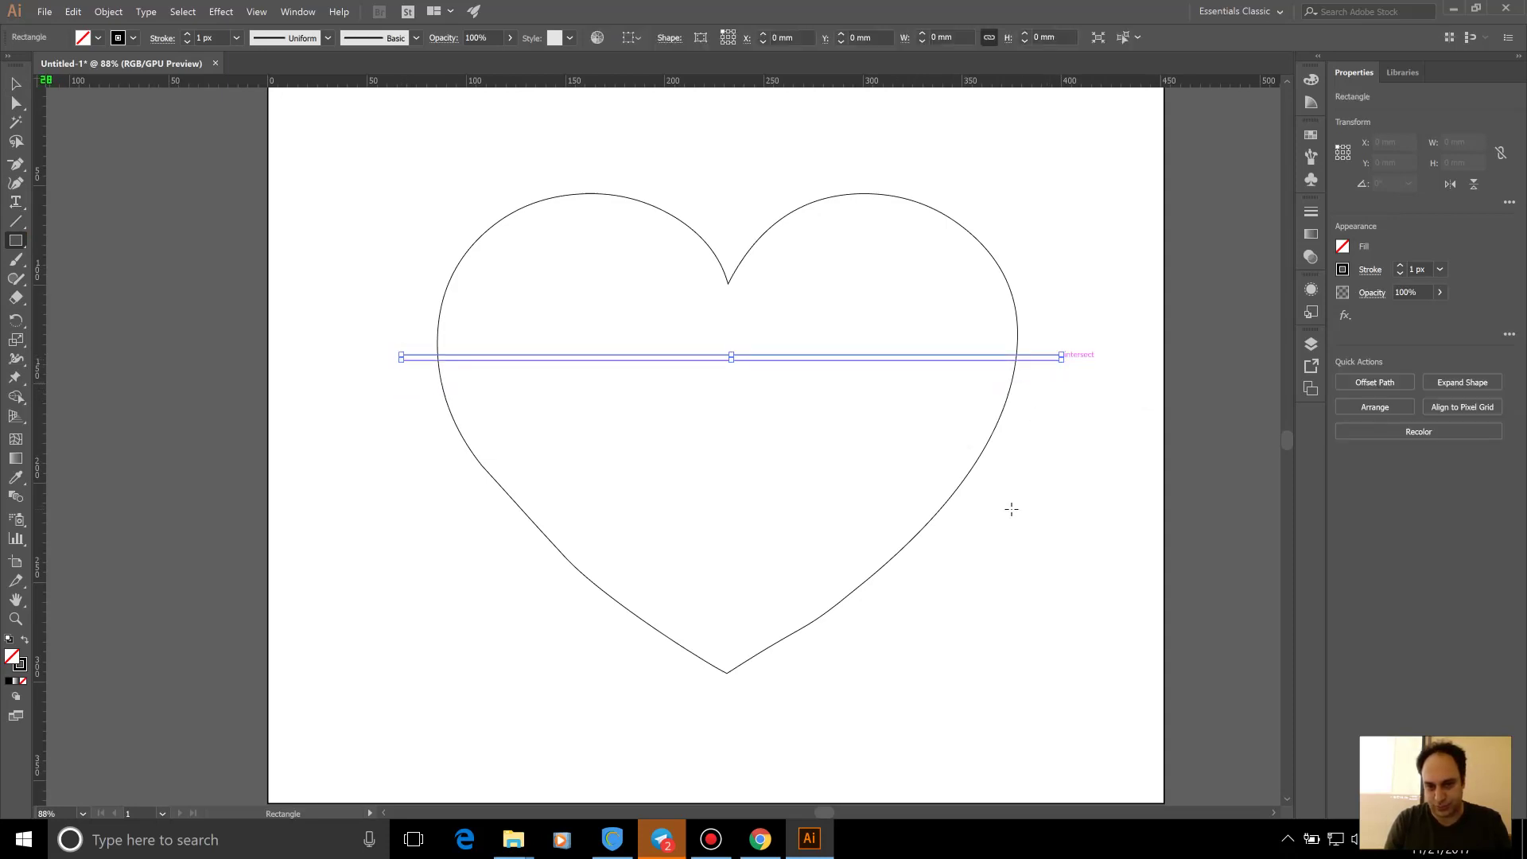
drag(1011, 504, 348, 515)
click(15, 84)
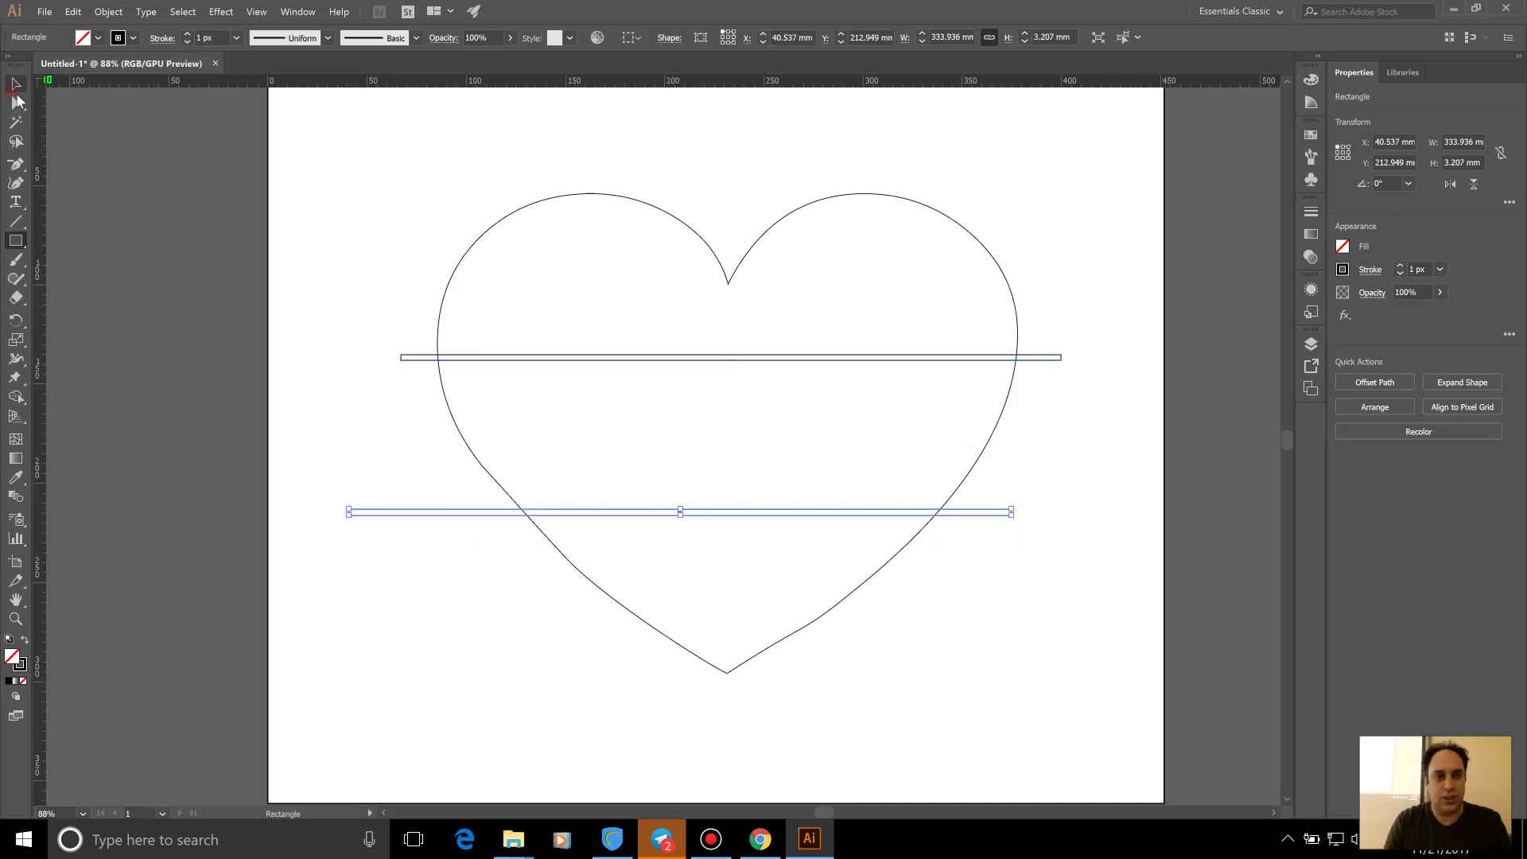
drag(416, 361, 413, 367)
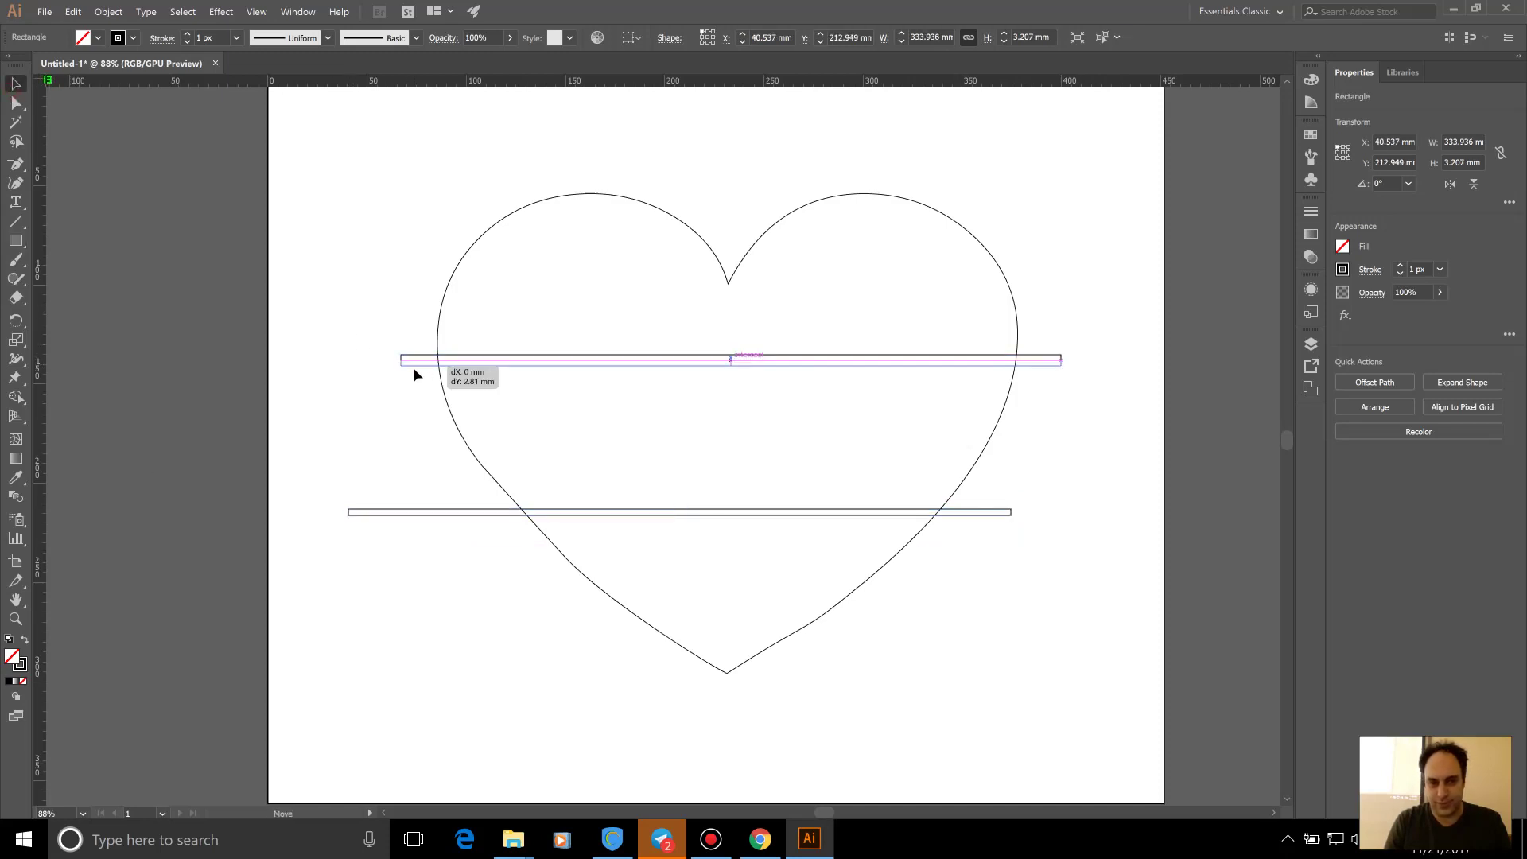
click(443, 510)
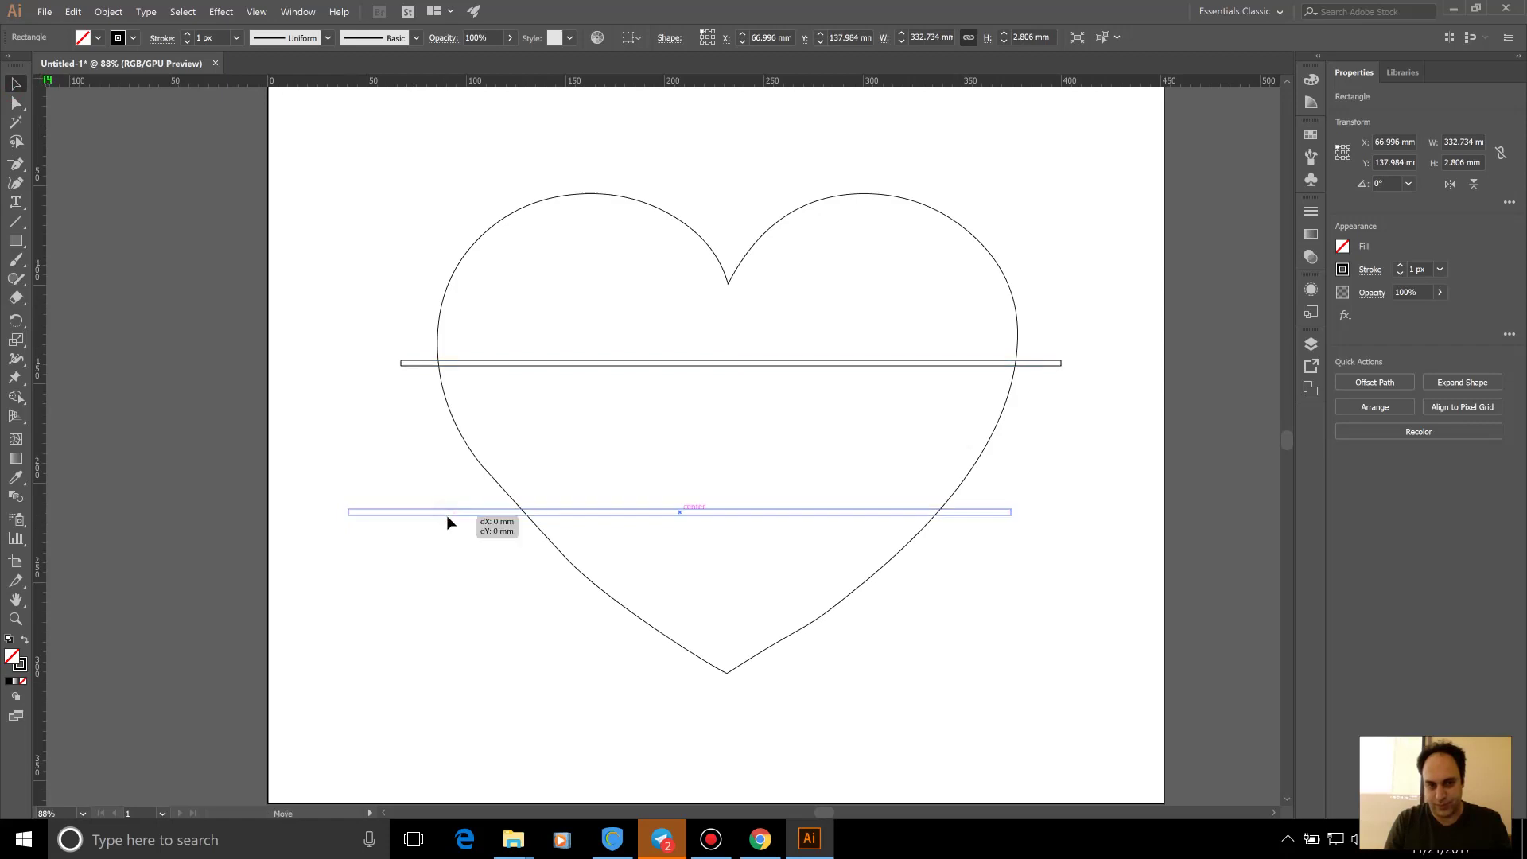
click(359, 660)
Select the heart and bars, open Pathfinder, and try Divide and another shape operation
drag(370, 197, 1139, 722)
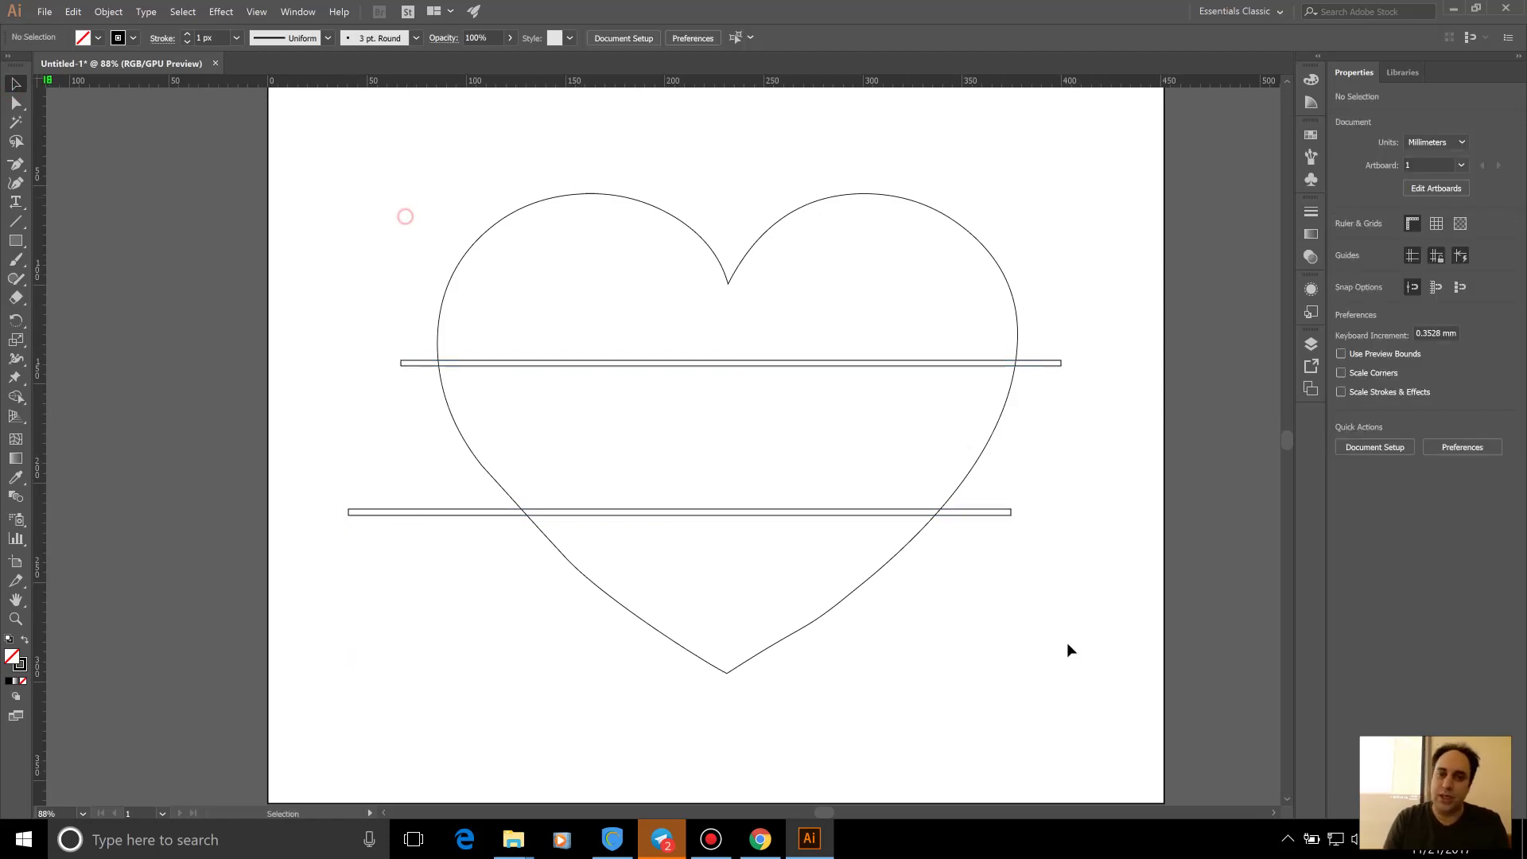
click(298, 11)
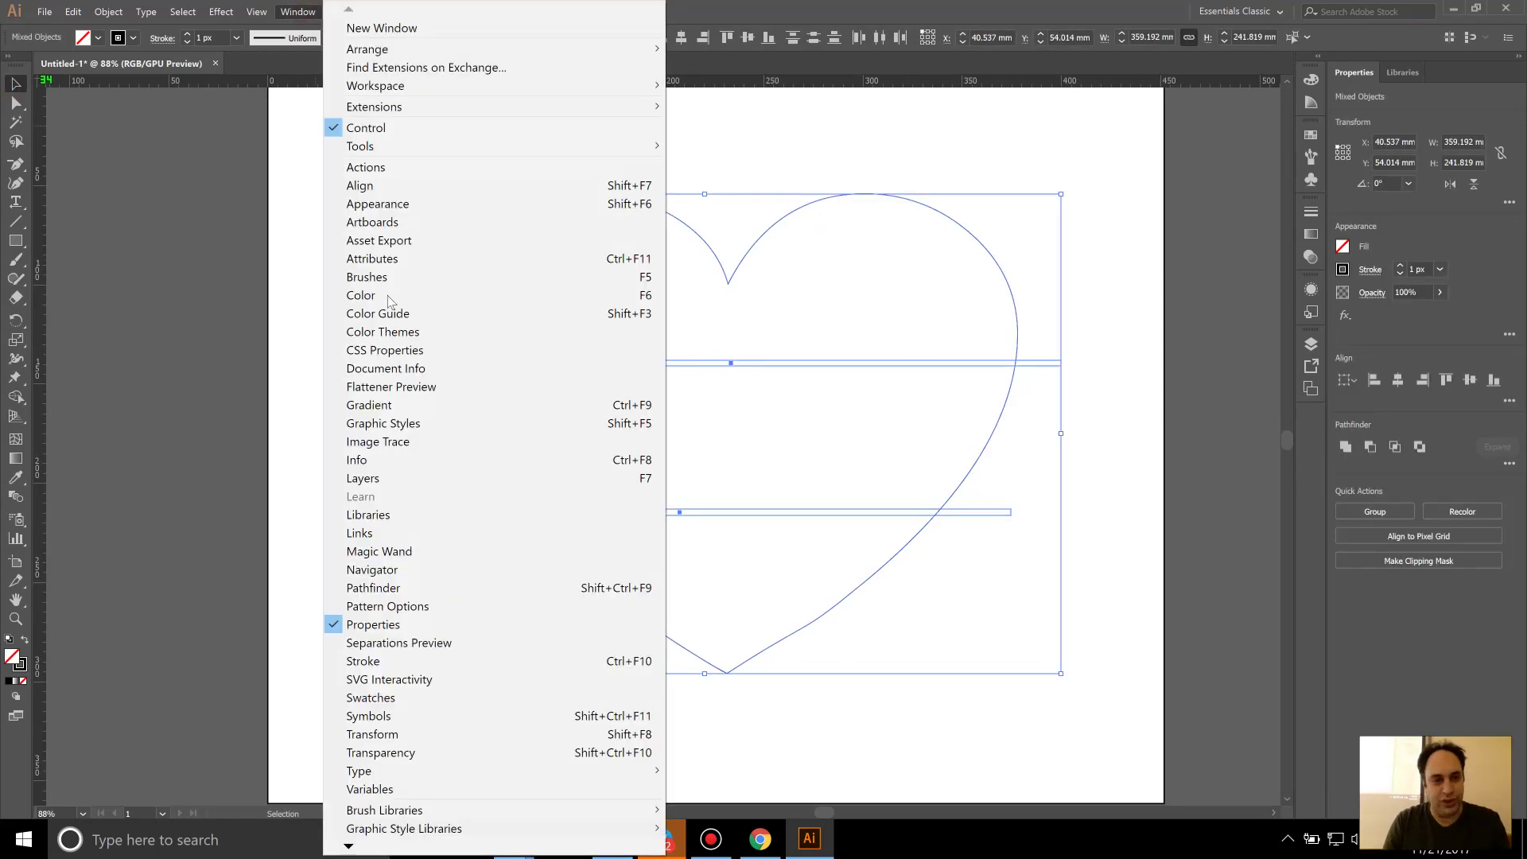
click(491, 586)
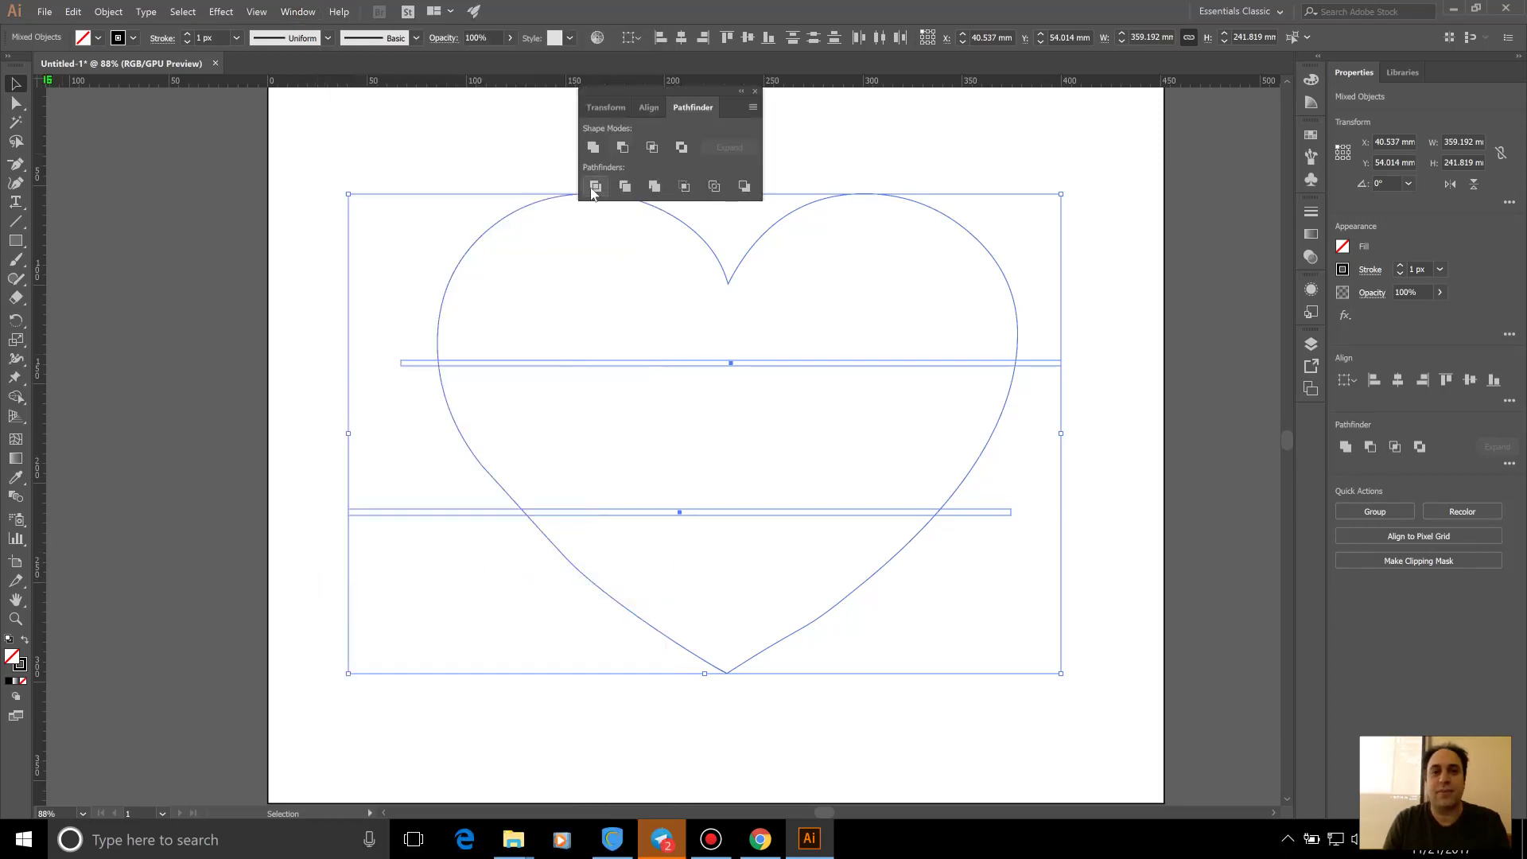
click(594, 186)
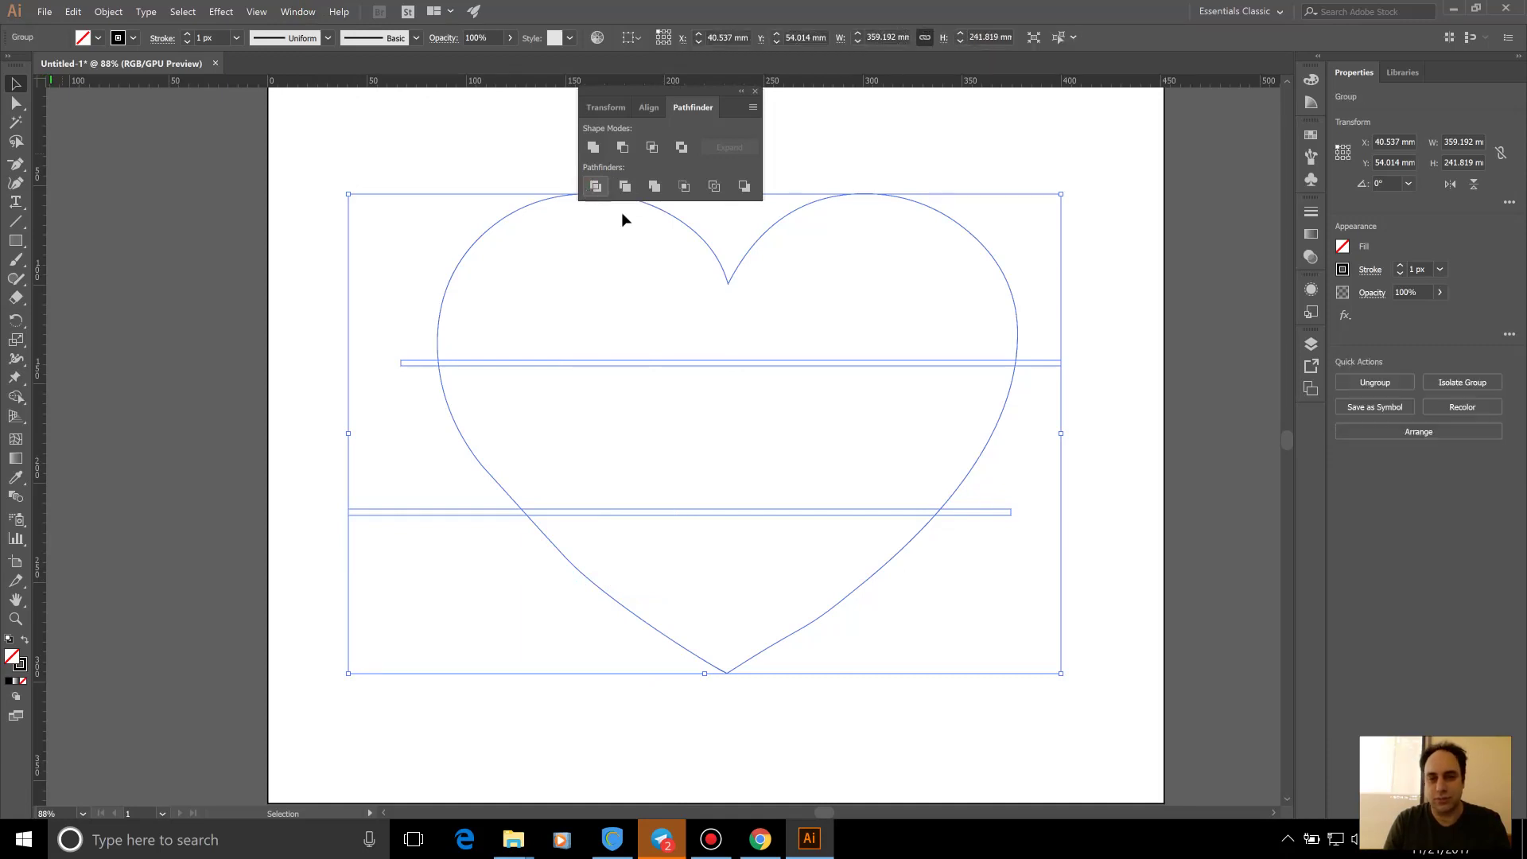
click(624, 189)
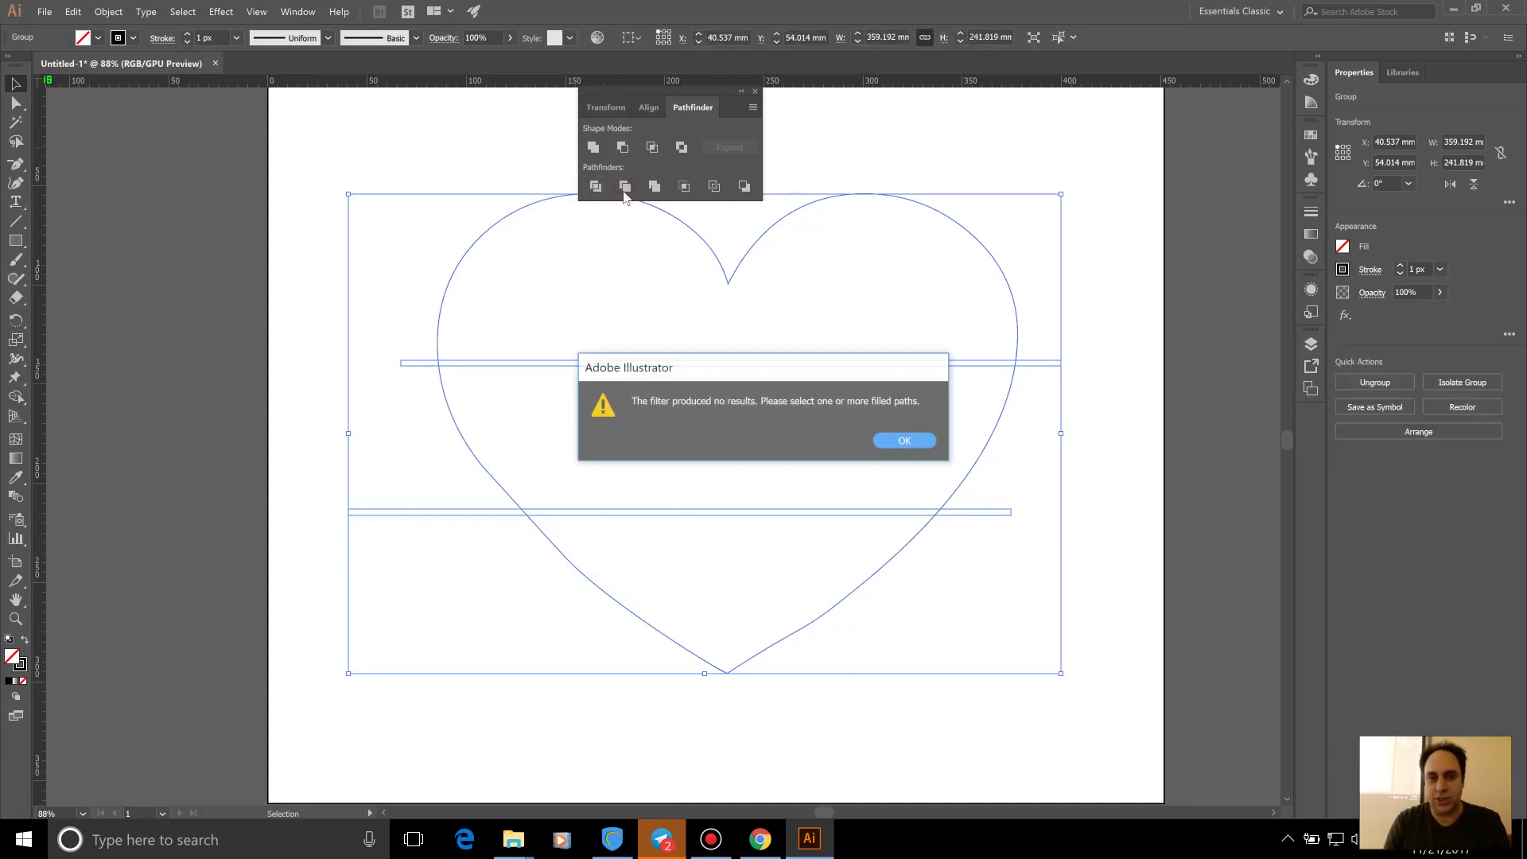
click(880, 441)
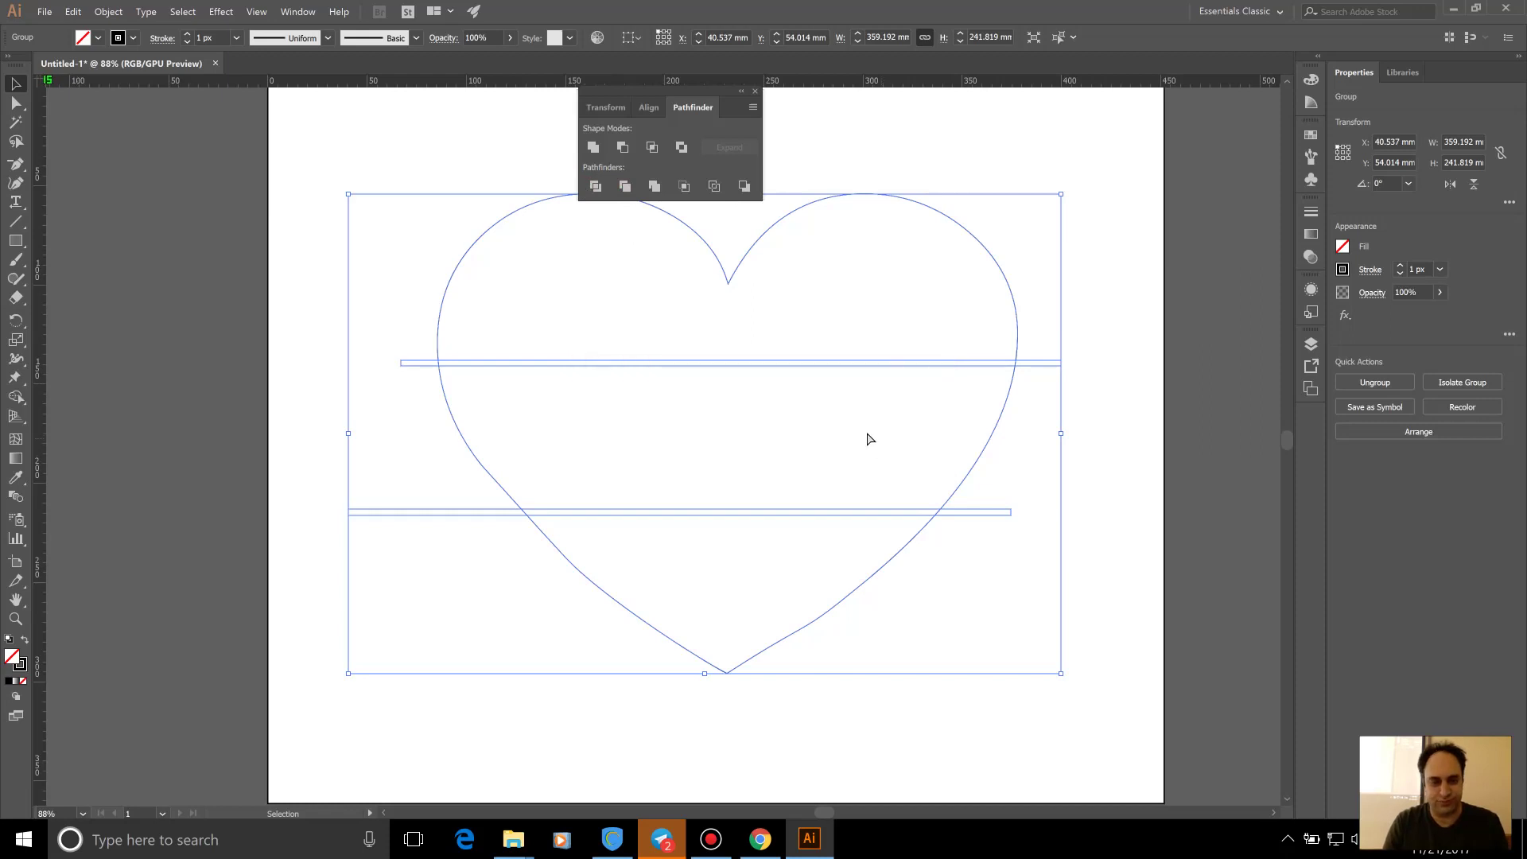
click(692, 362)
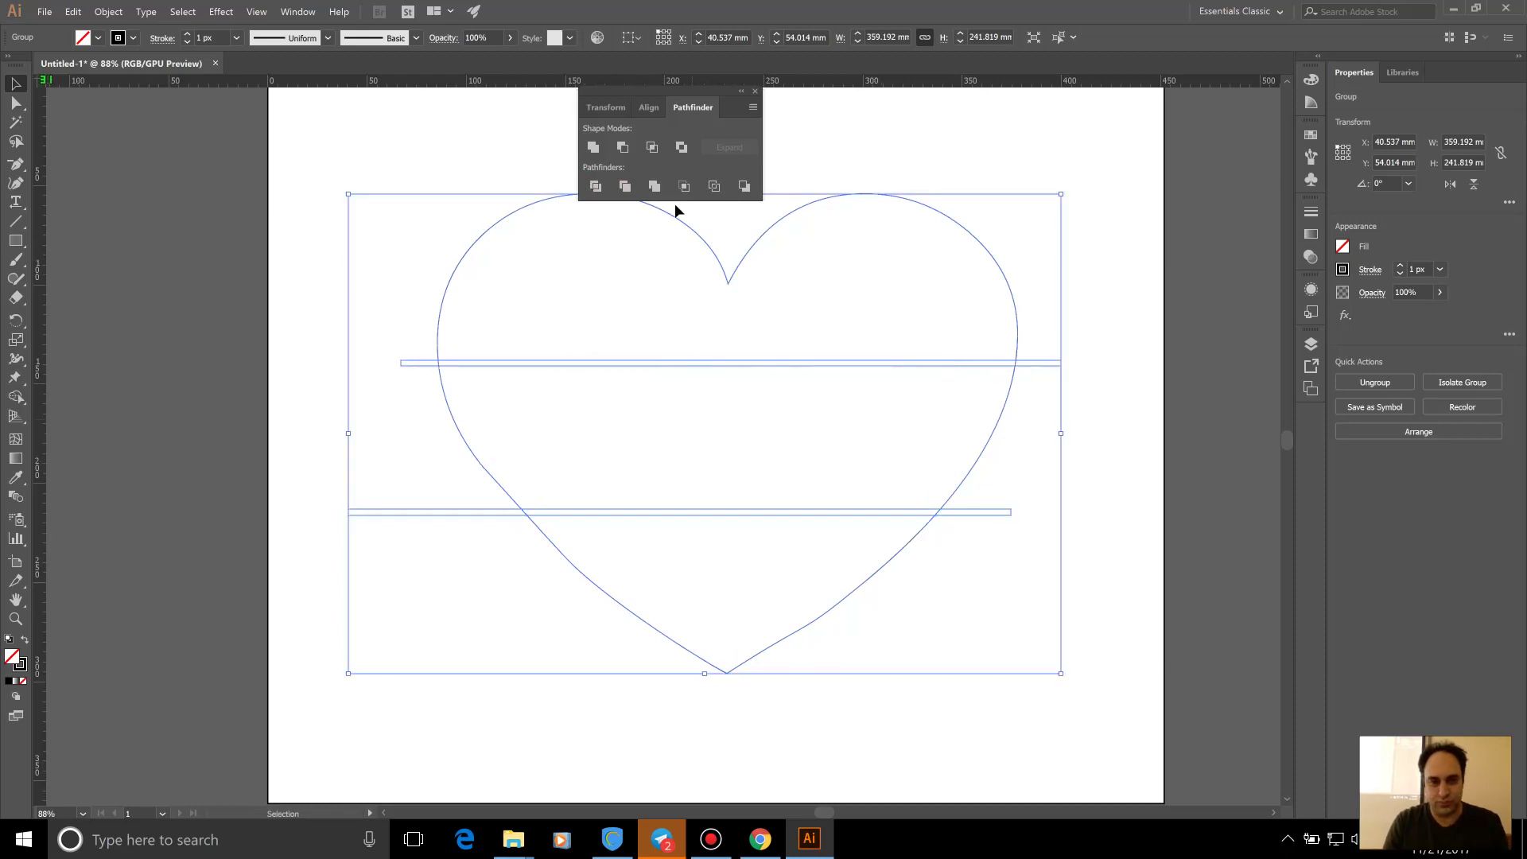
click(625, 186)
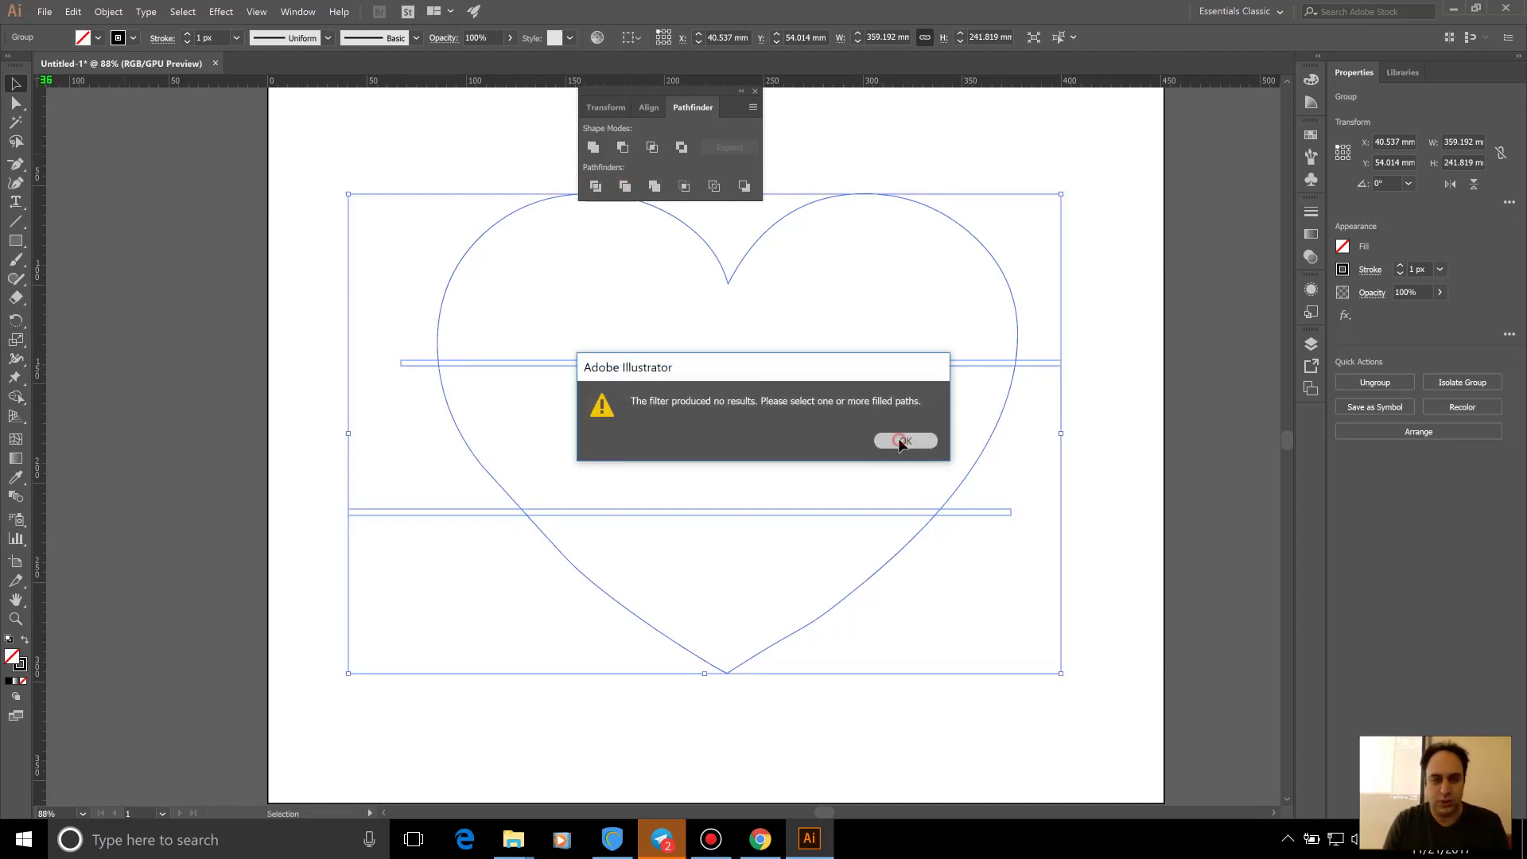
click(901, 442)
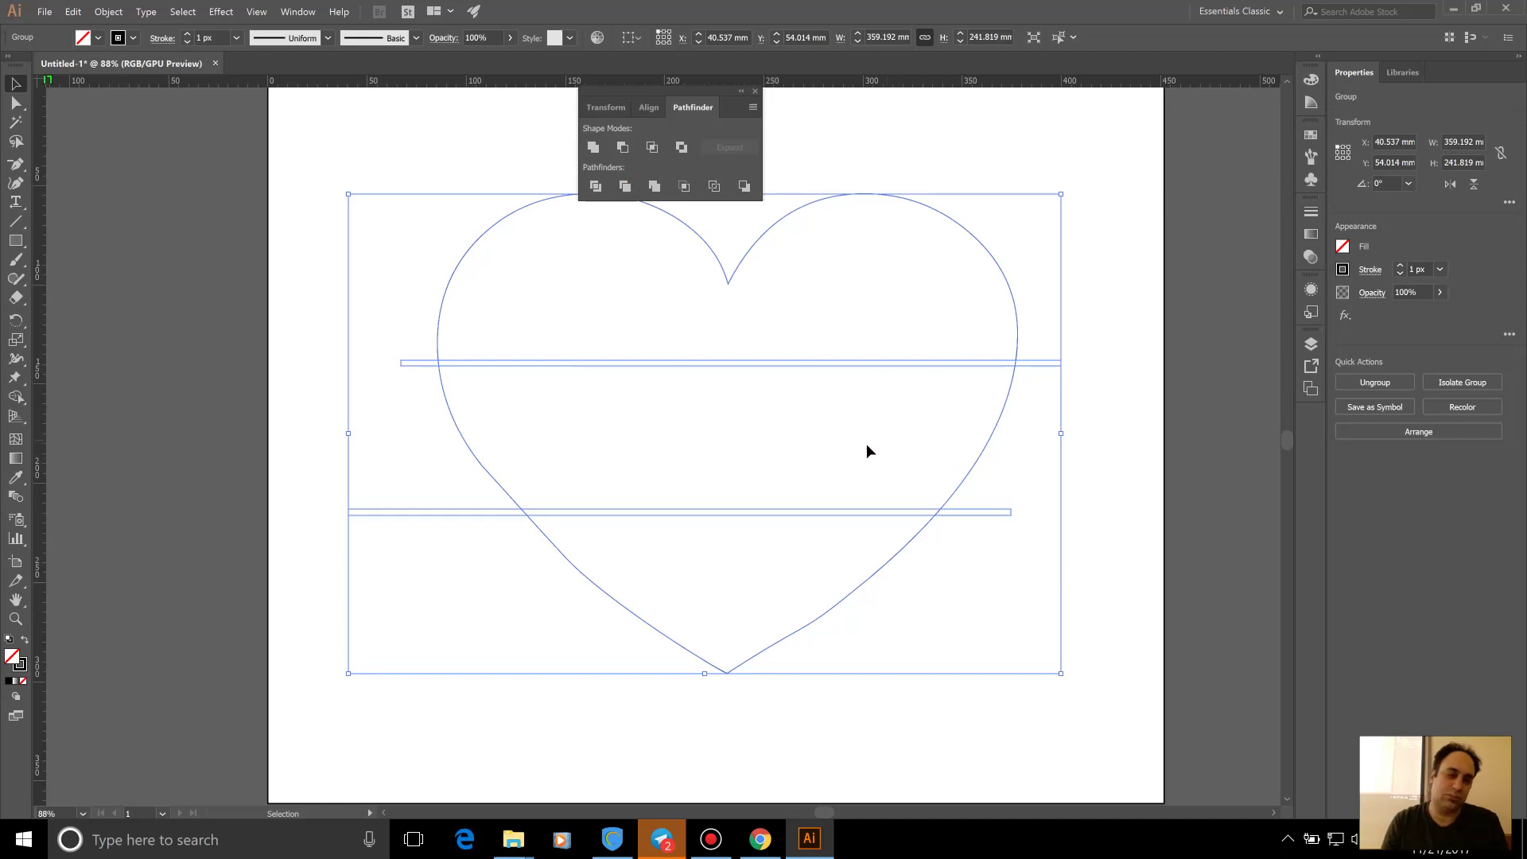
Apply Minus Front to cut the bars from the heart, leaving three bands
click(625, 147)
key(ctrl+z)
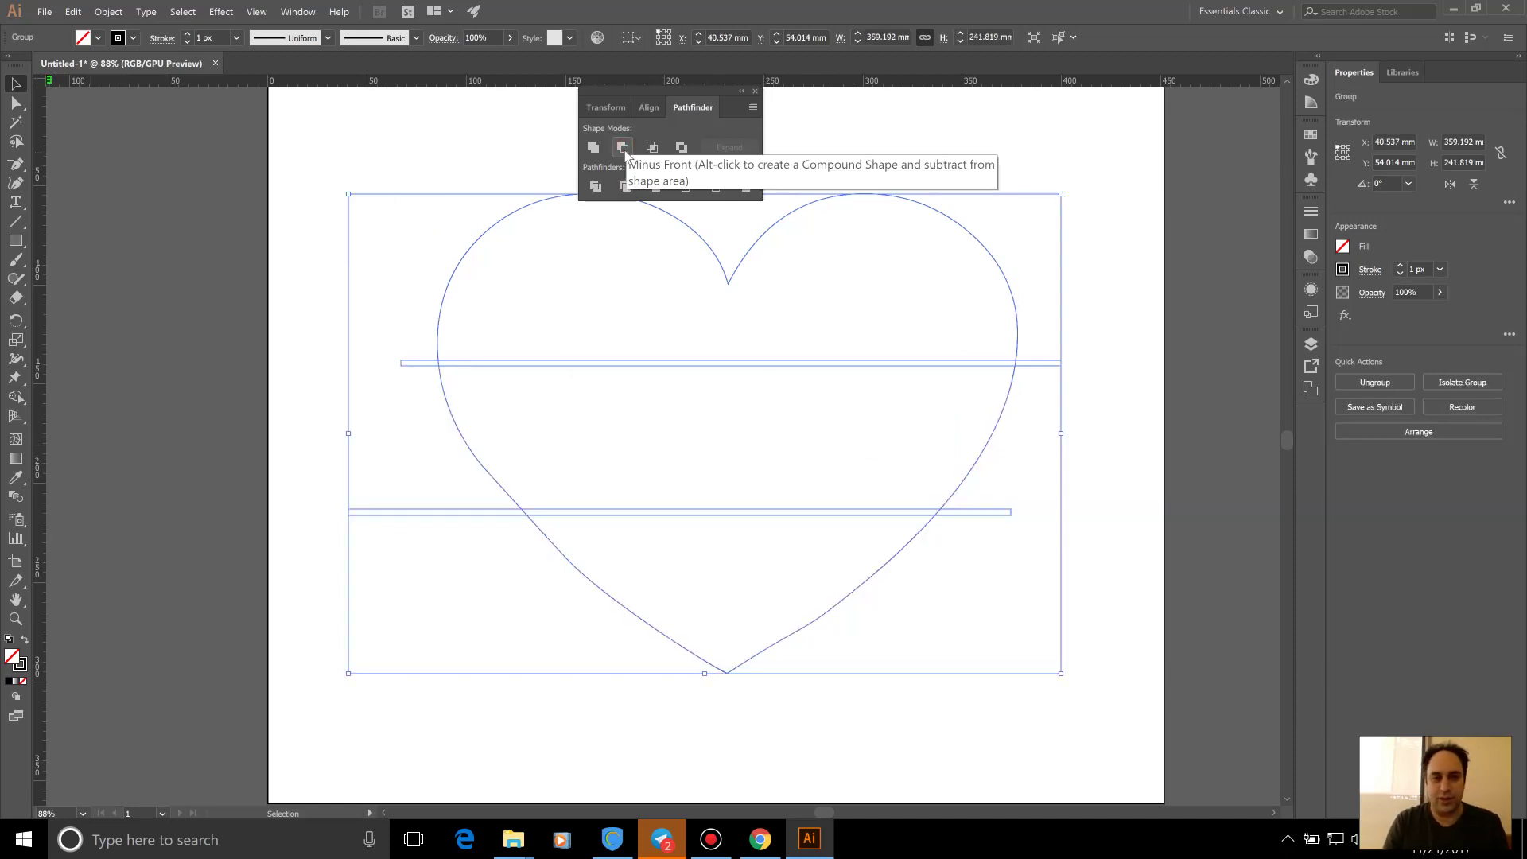
click(623, 150)
key(ctrl+z)
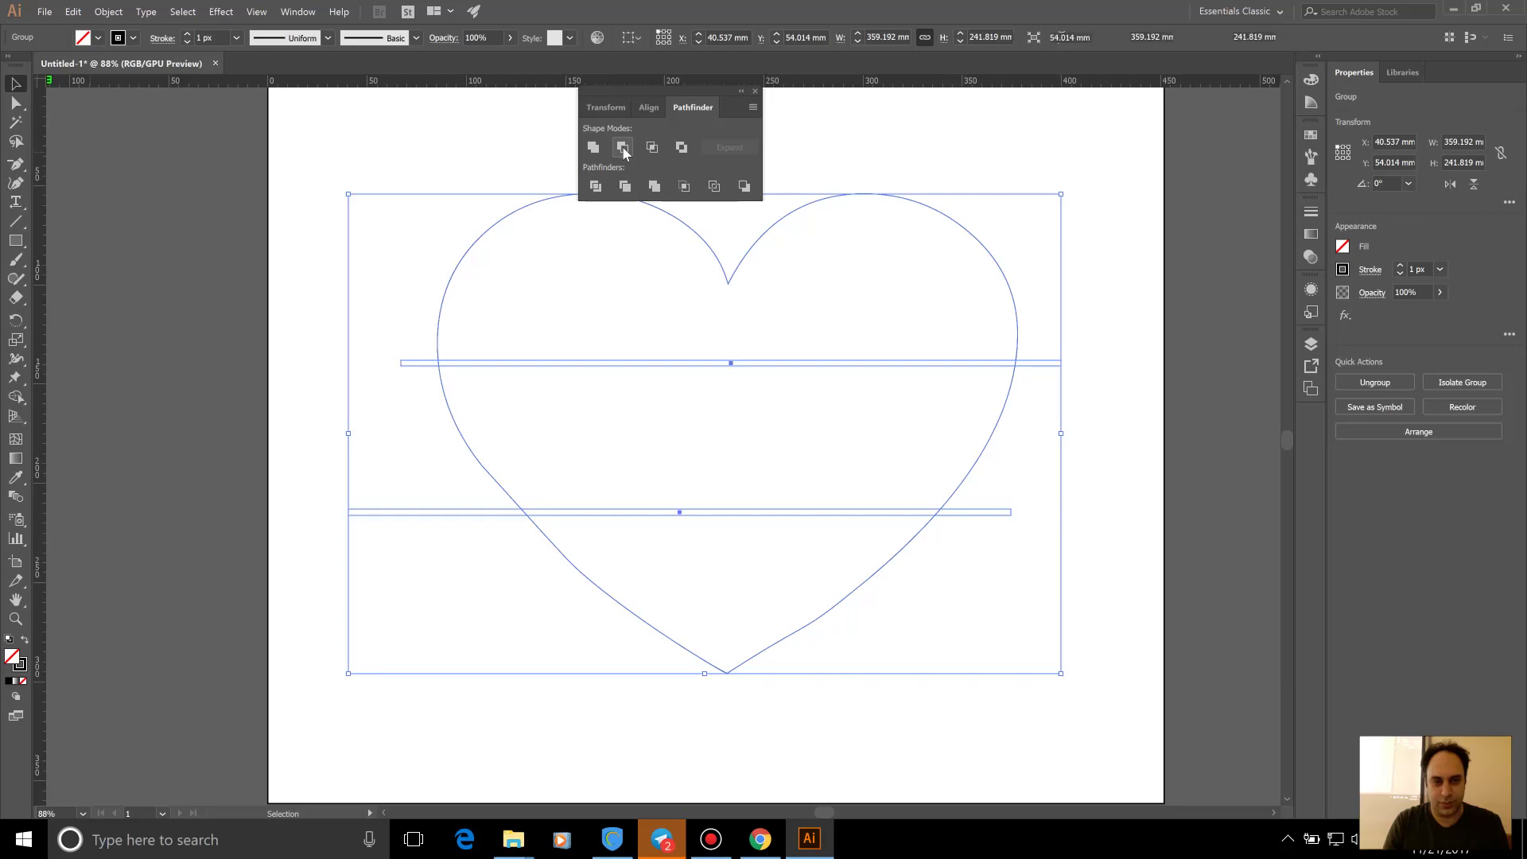
click(623, 148)
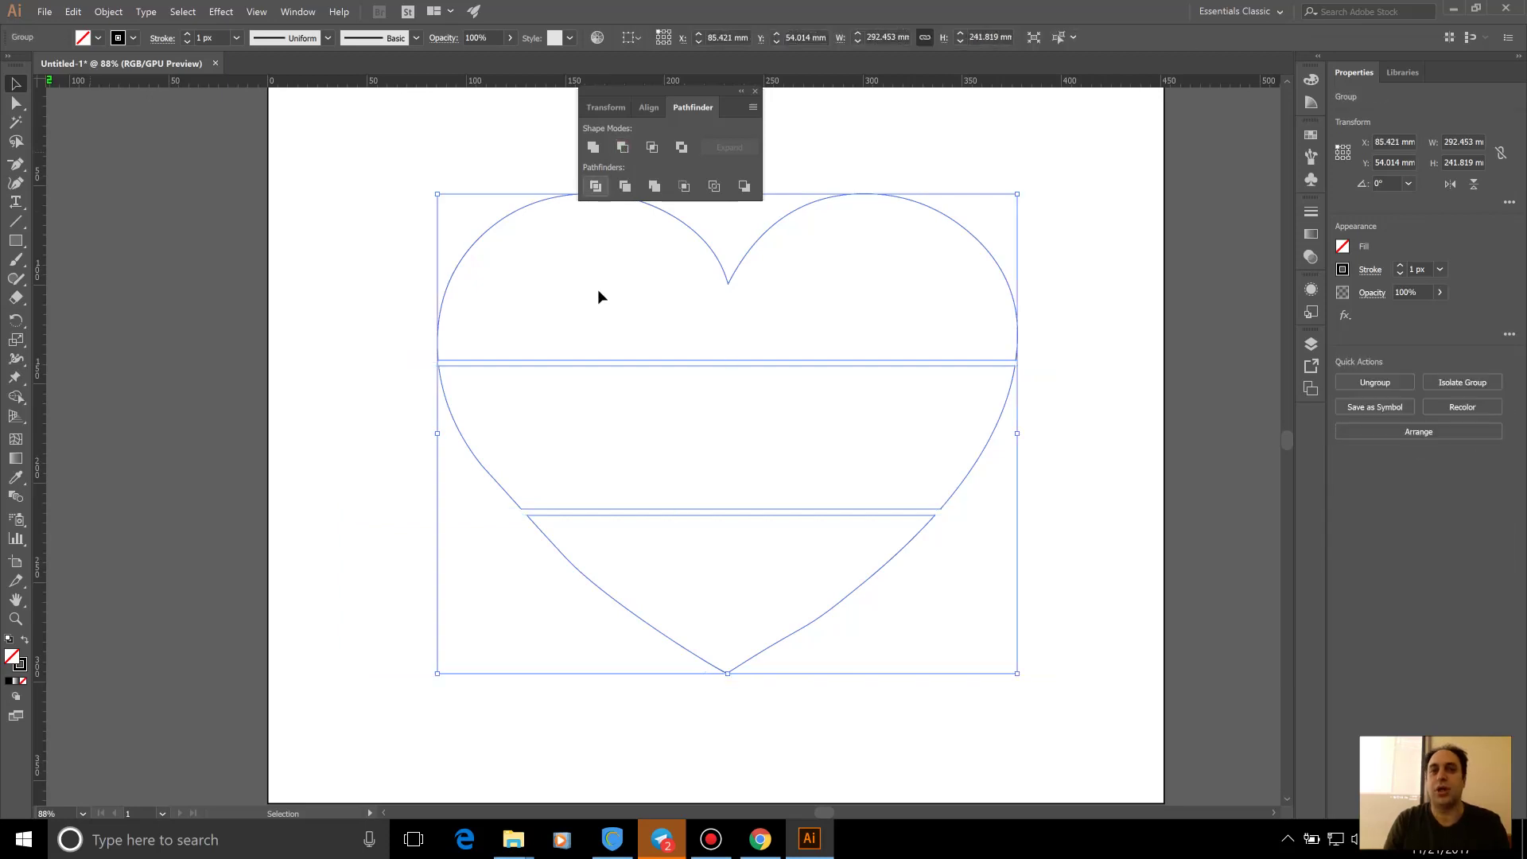
Close Pathfinder and ungroup the heart pieces into separate paths
click(495, 163)
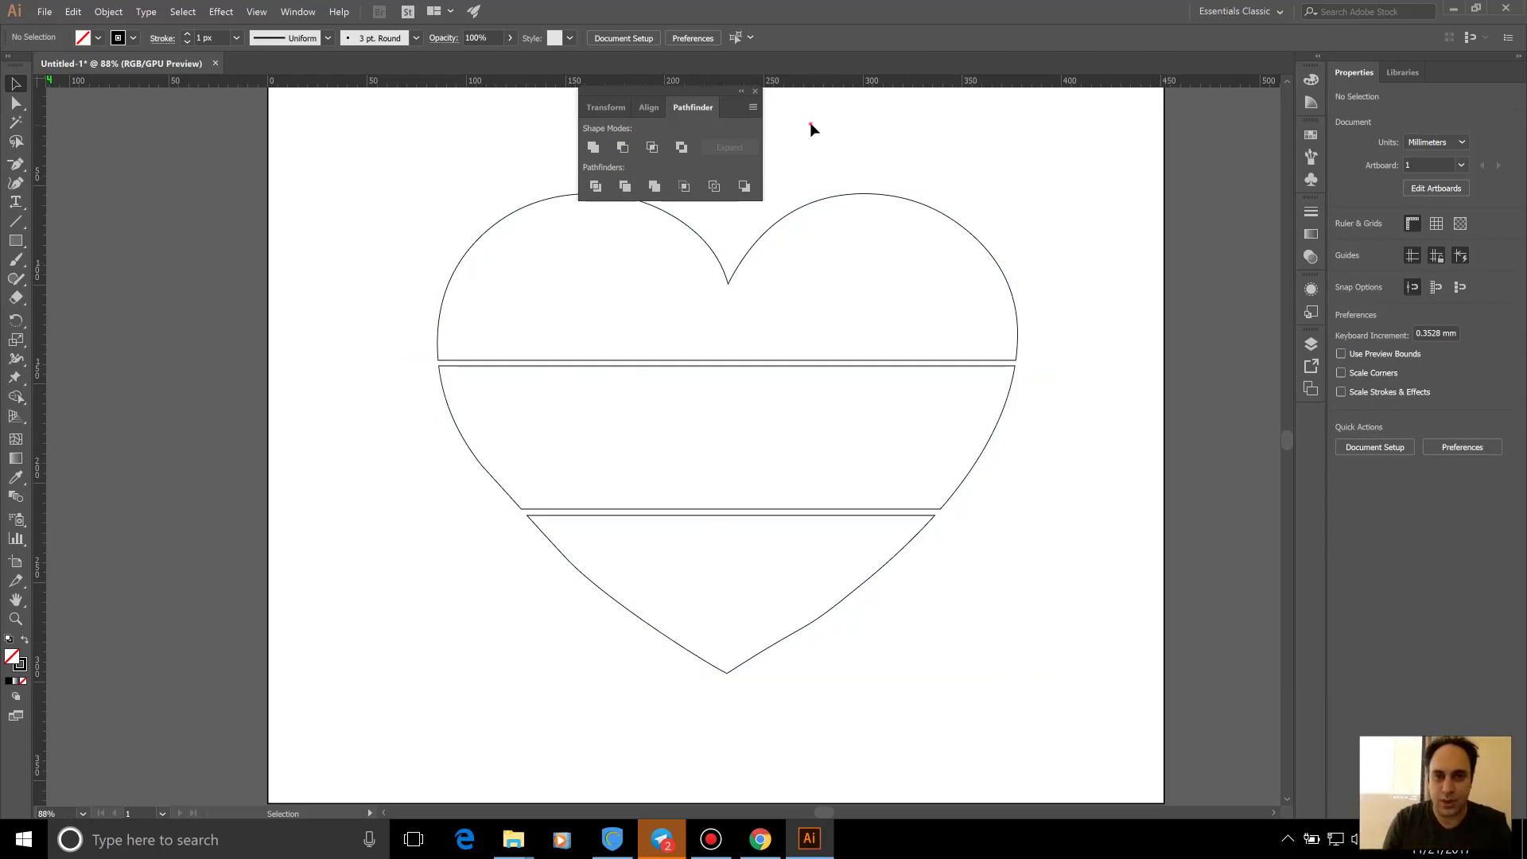
click(754, 94)
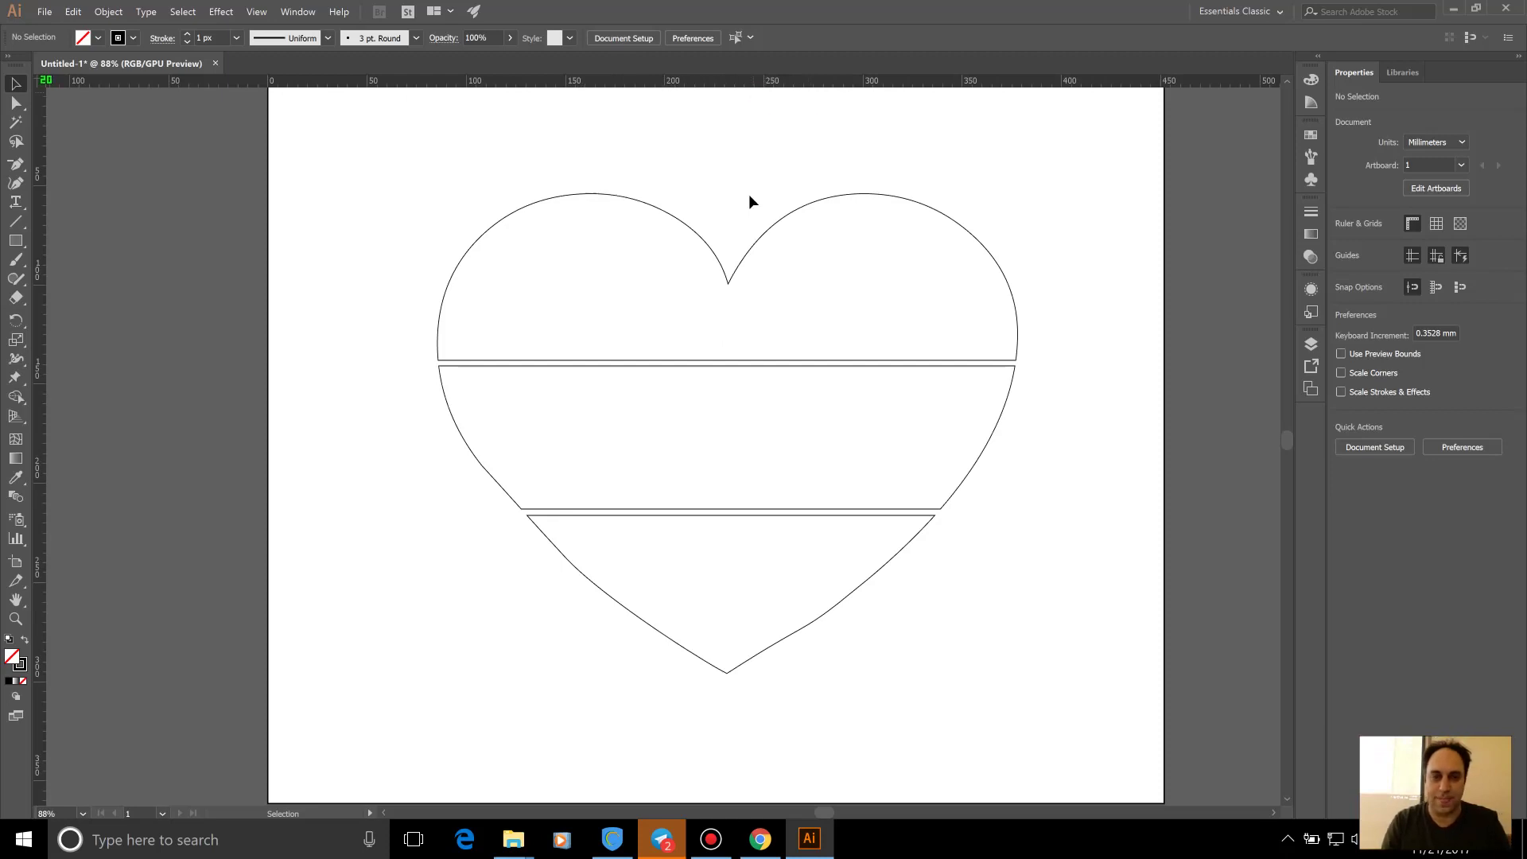
click(730, 275)
right_click(386, 179)
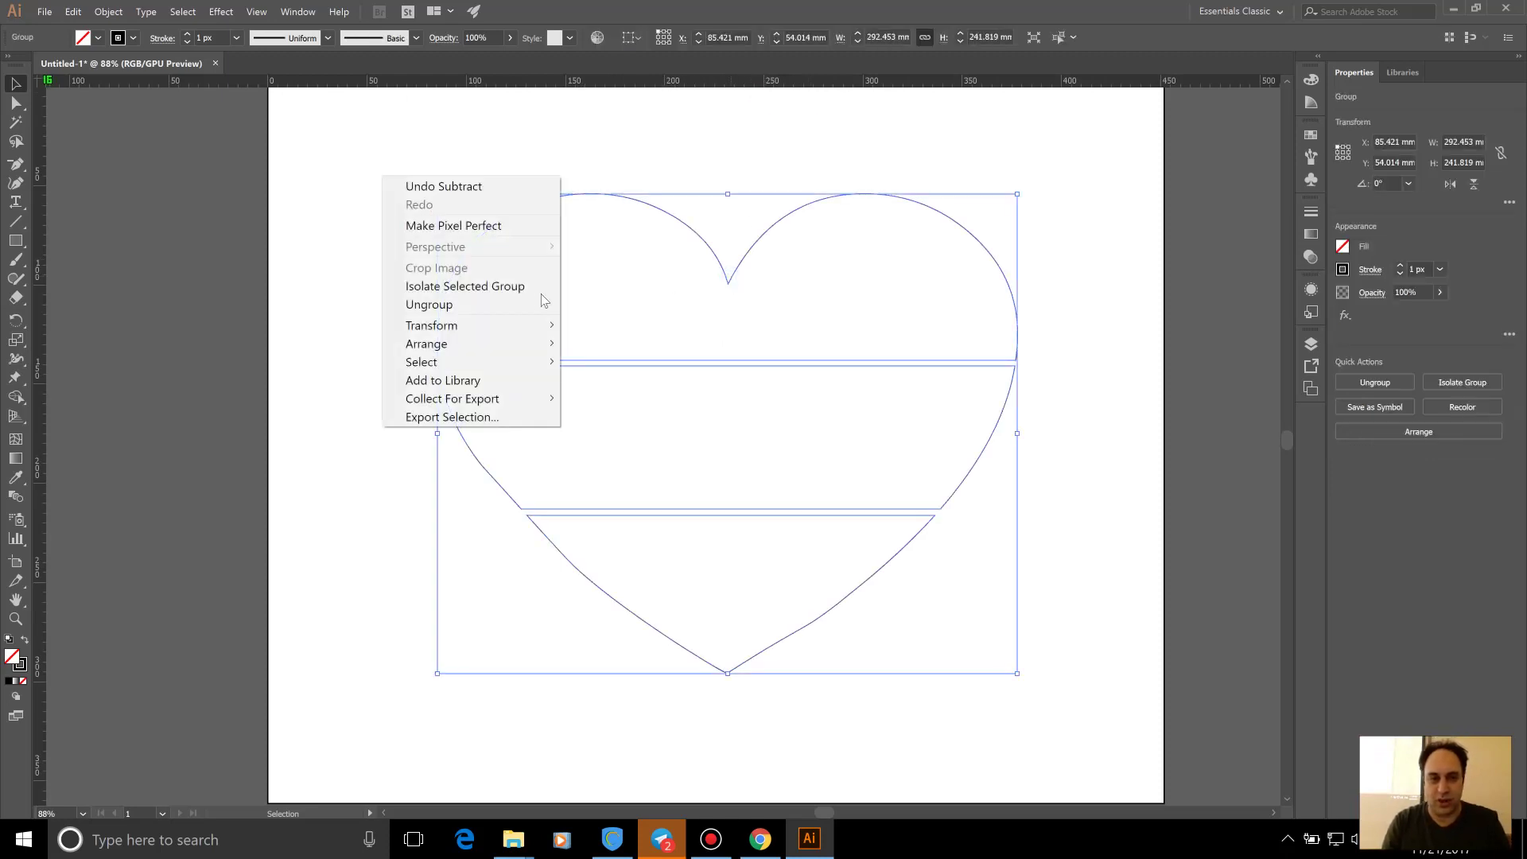
click(506, 303)
click(509, 250)
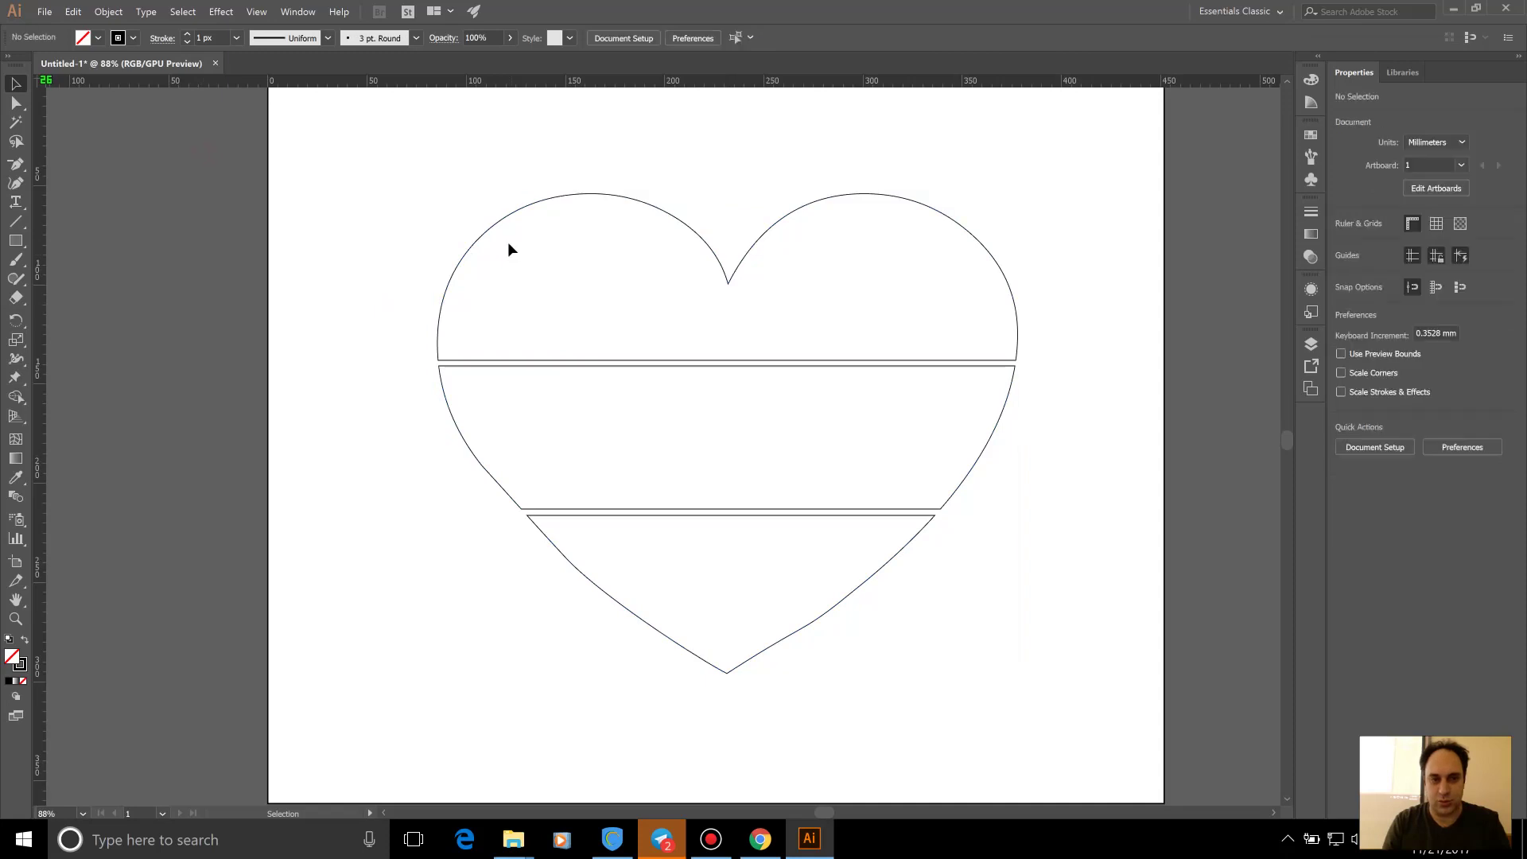
Test-move the top band, undo it back into place, and pan to centre the heart
mouse_move(499, 228)
mouse_down()
mouse_move(722, 395)
mouse_move(498, 309)
mouse_up()
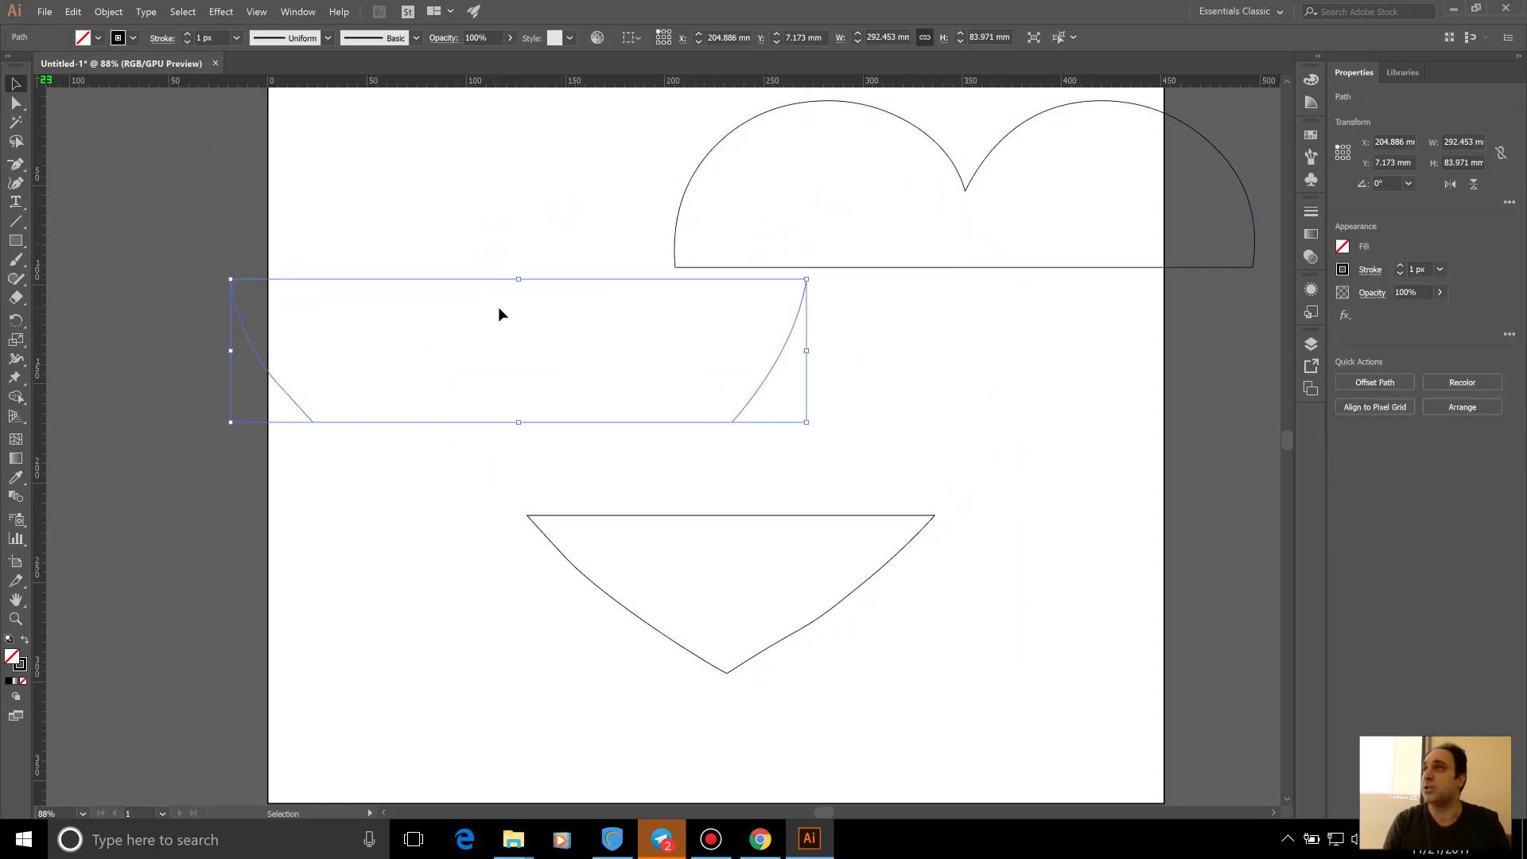
key(a)
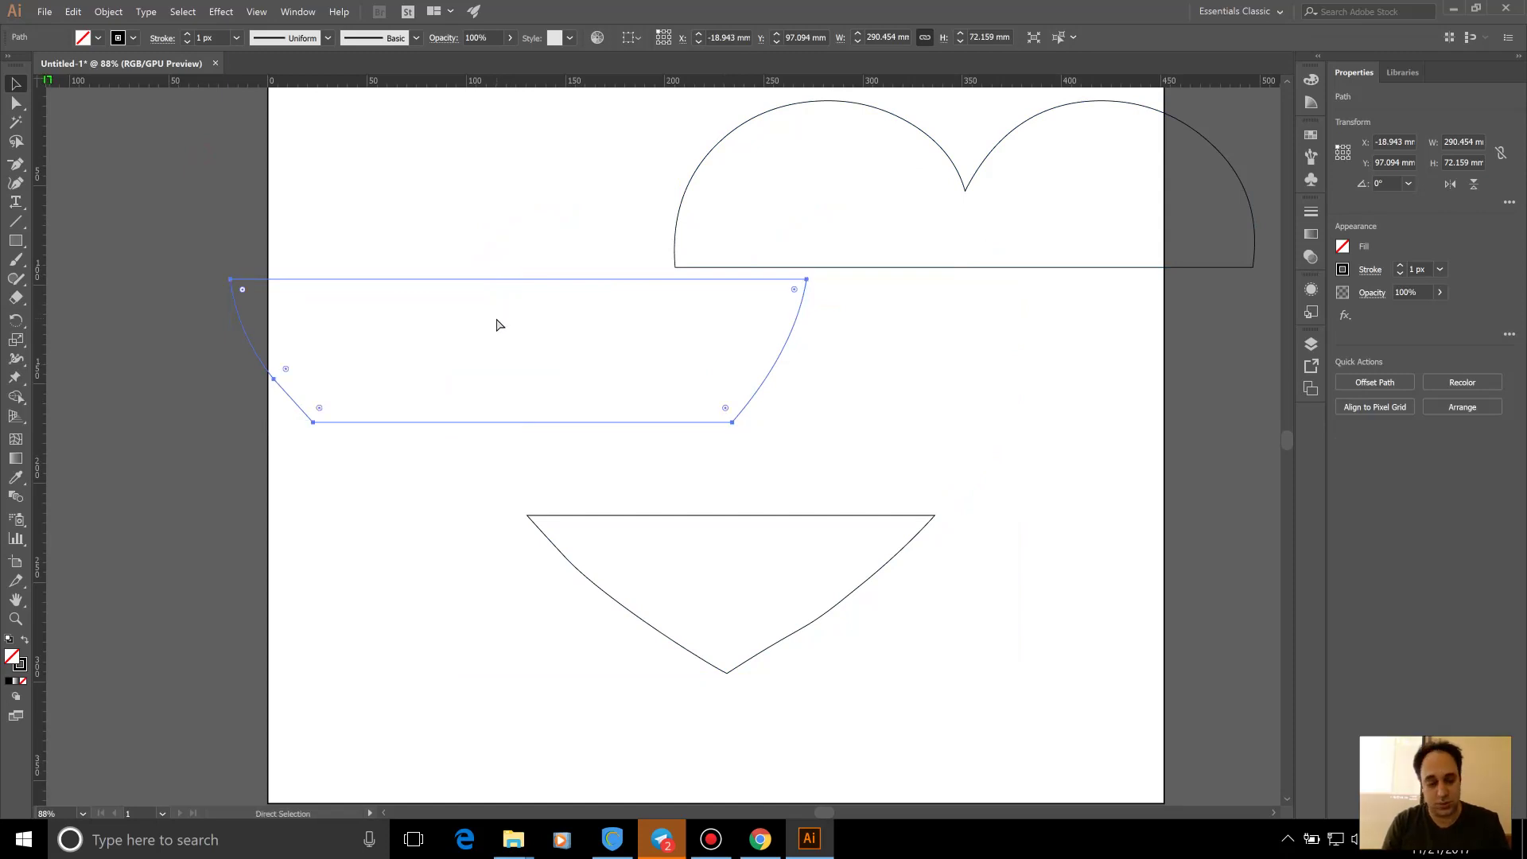
key(ctrl+z)
key(ctrl+z)
key(v)
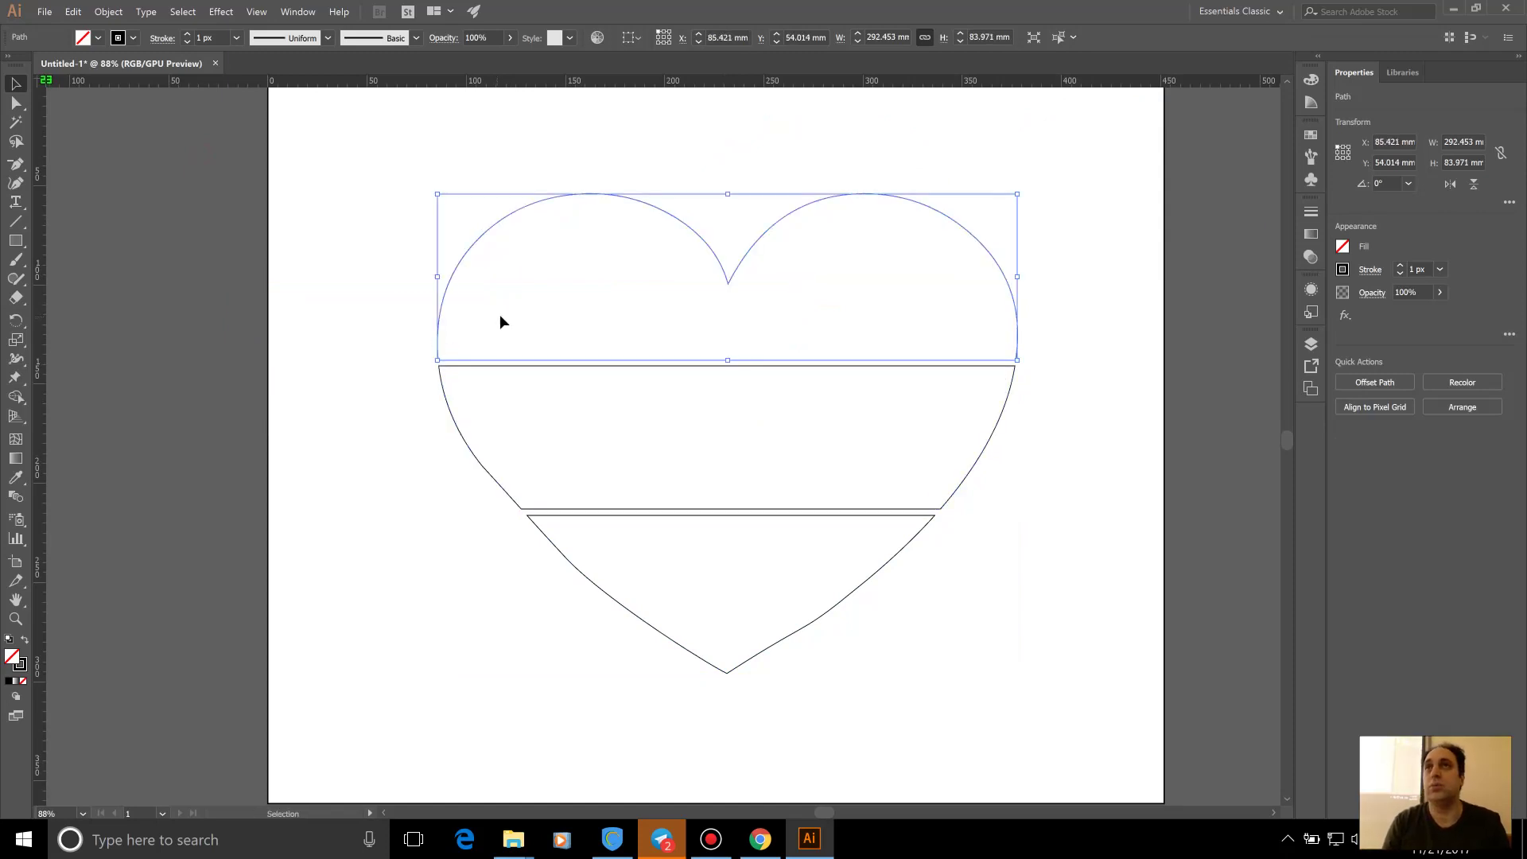
drag(443, 300, 620, 302)
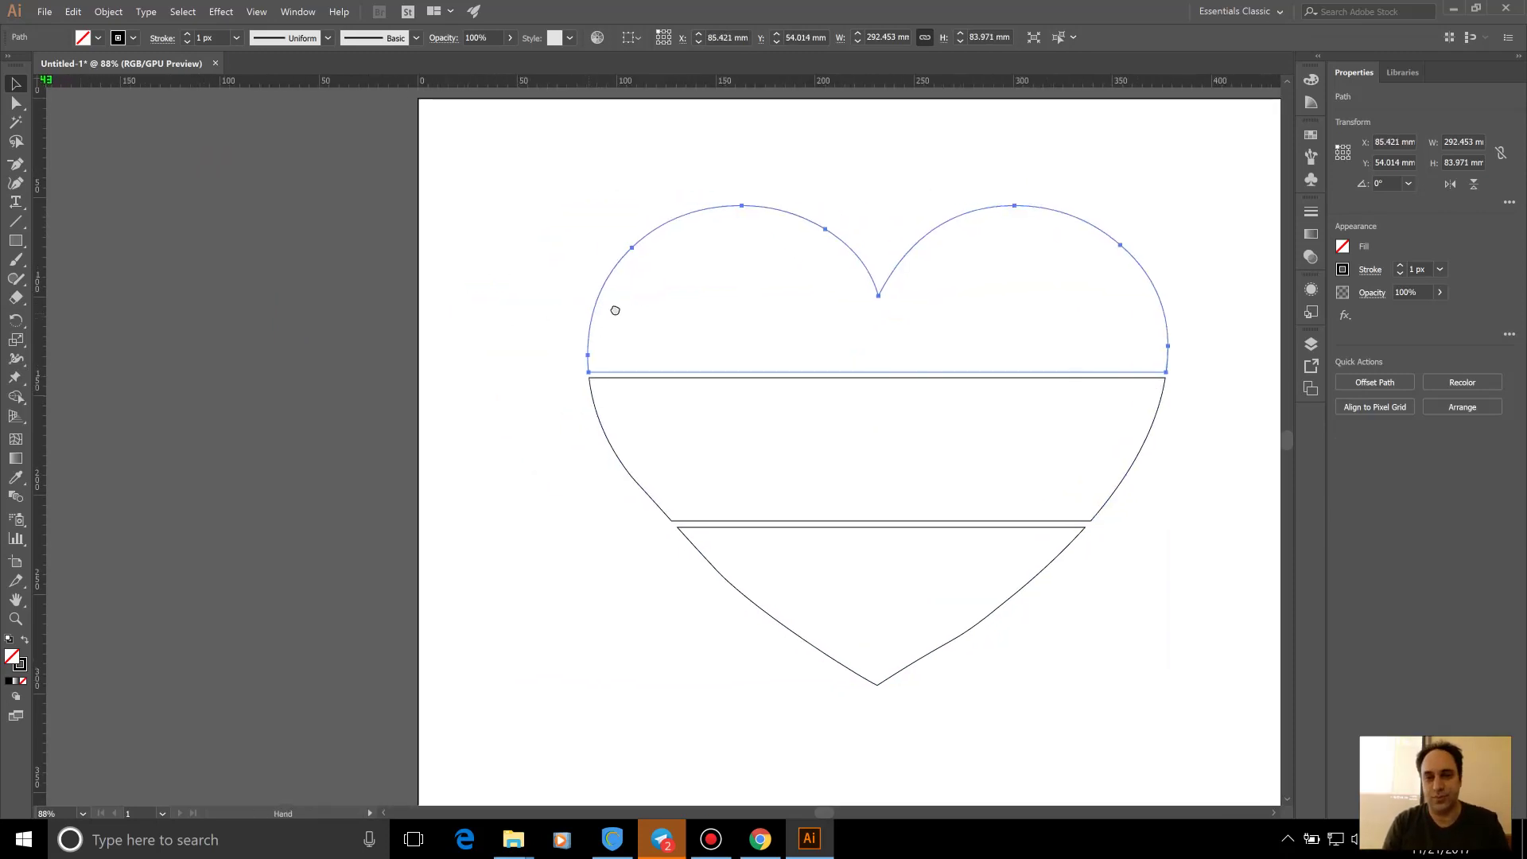
Add a left-to-right, left-aligned text object left of the heart reading YEK
click(15, 201)
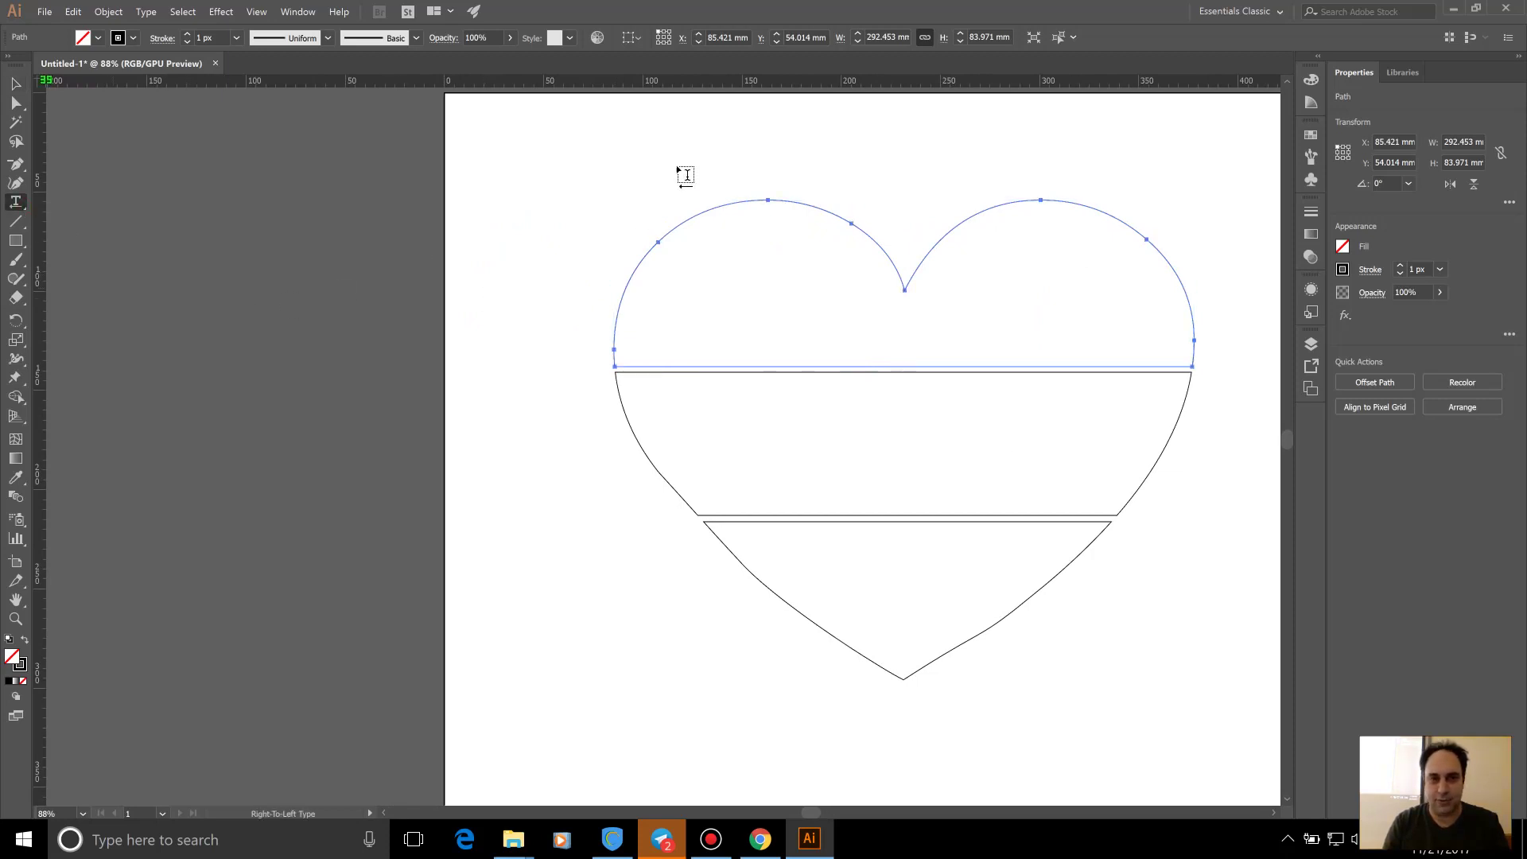
click(159, 271)
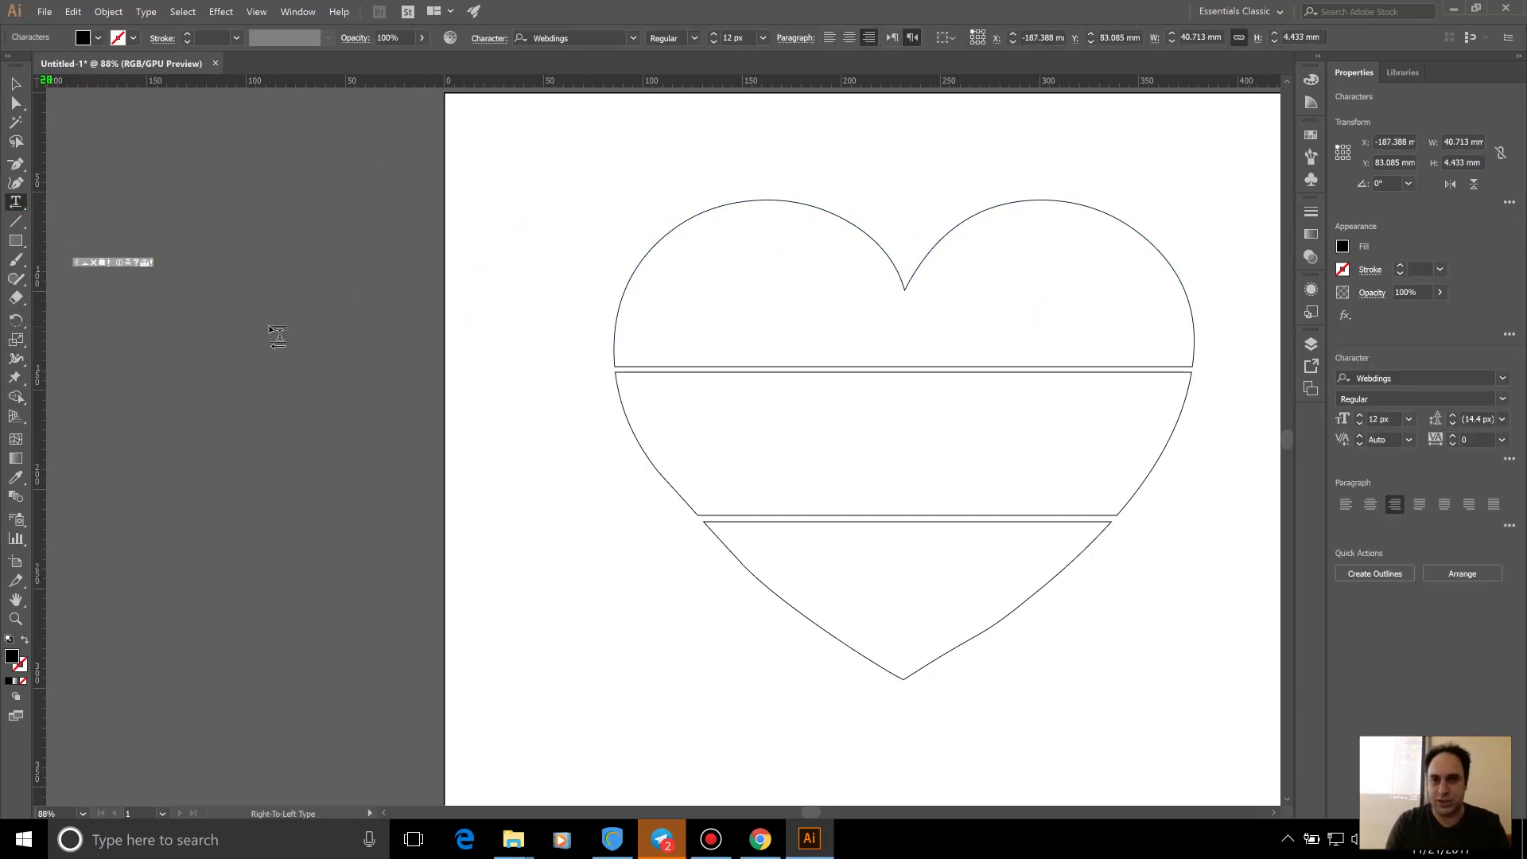
click(892, 37)
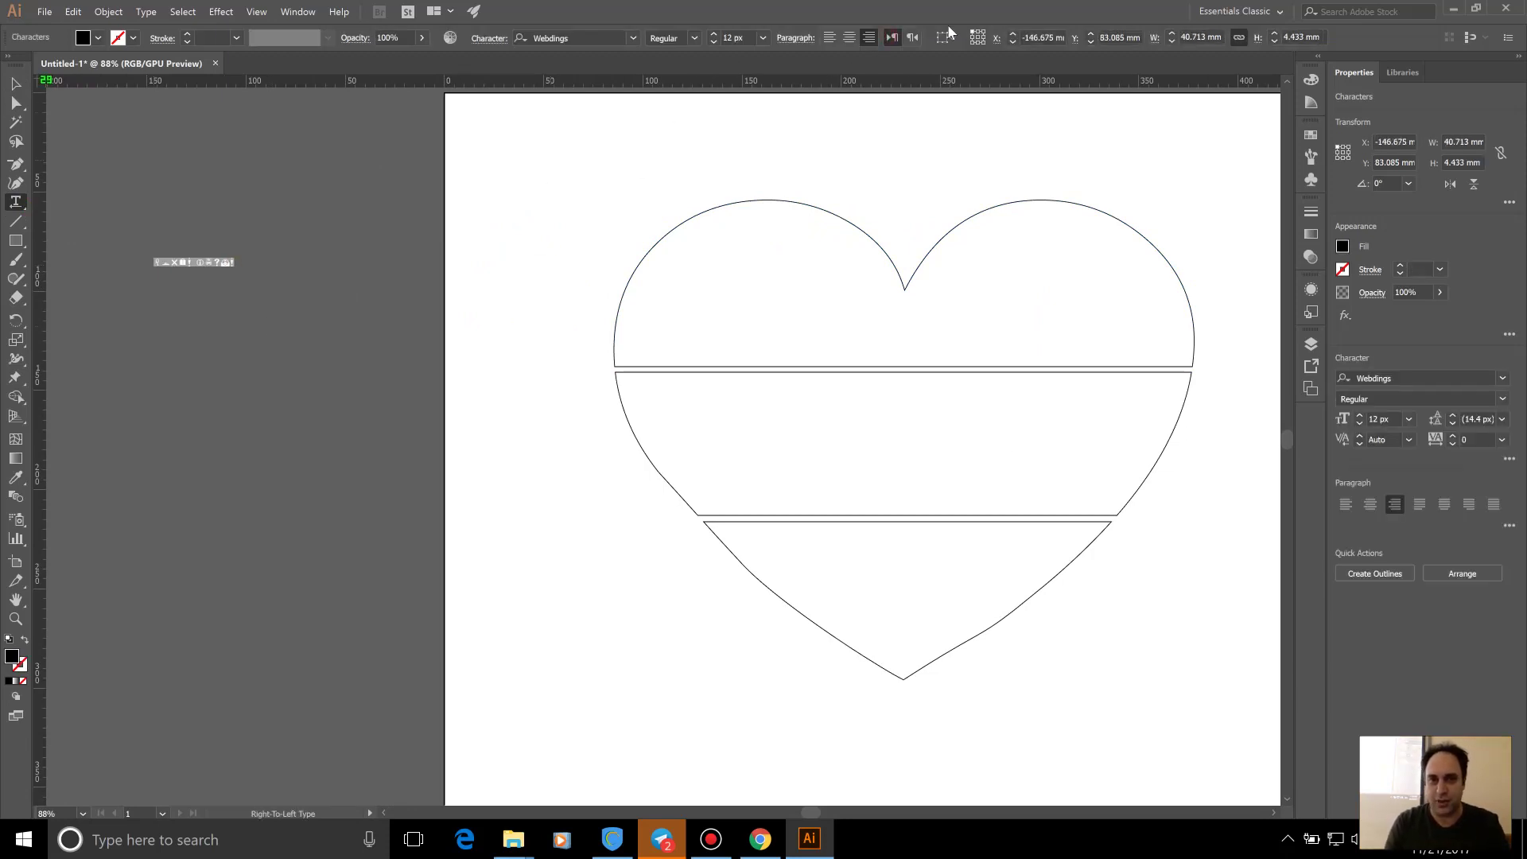
click(830, 37)
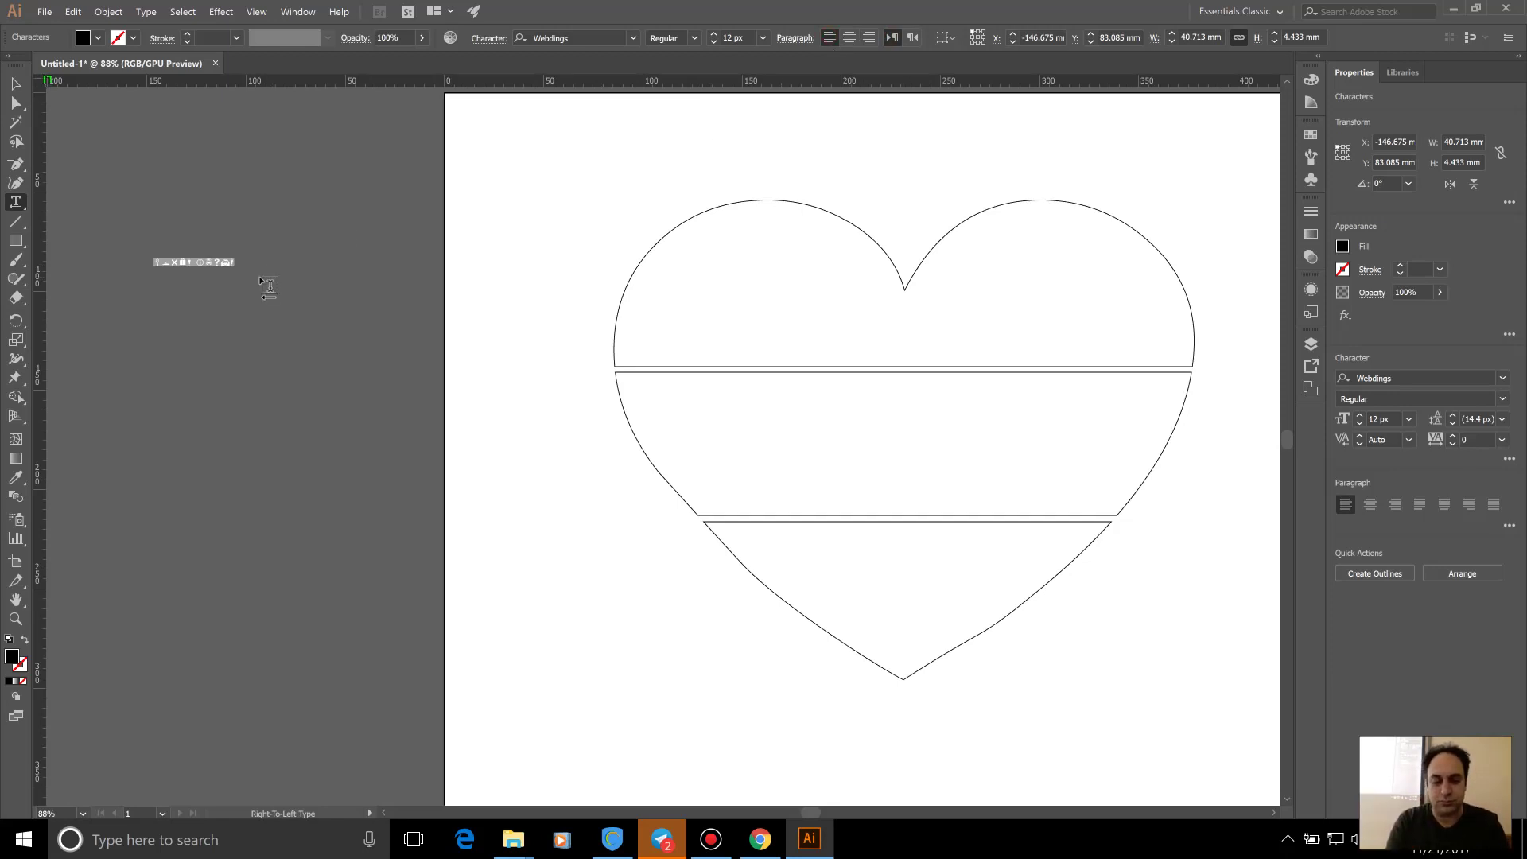
key(BackSpace)
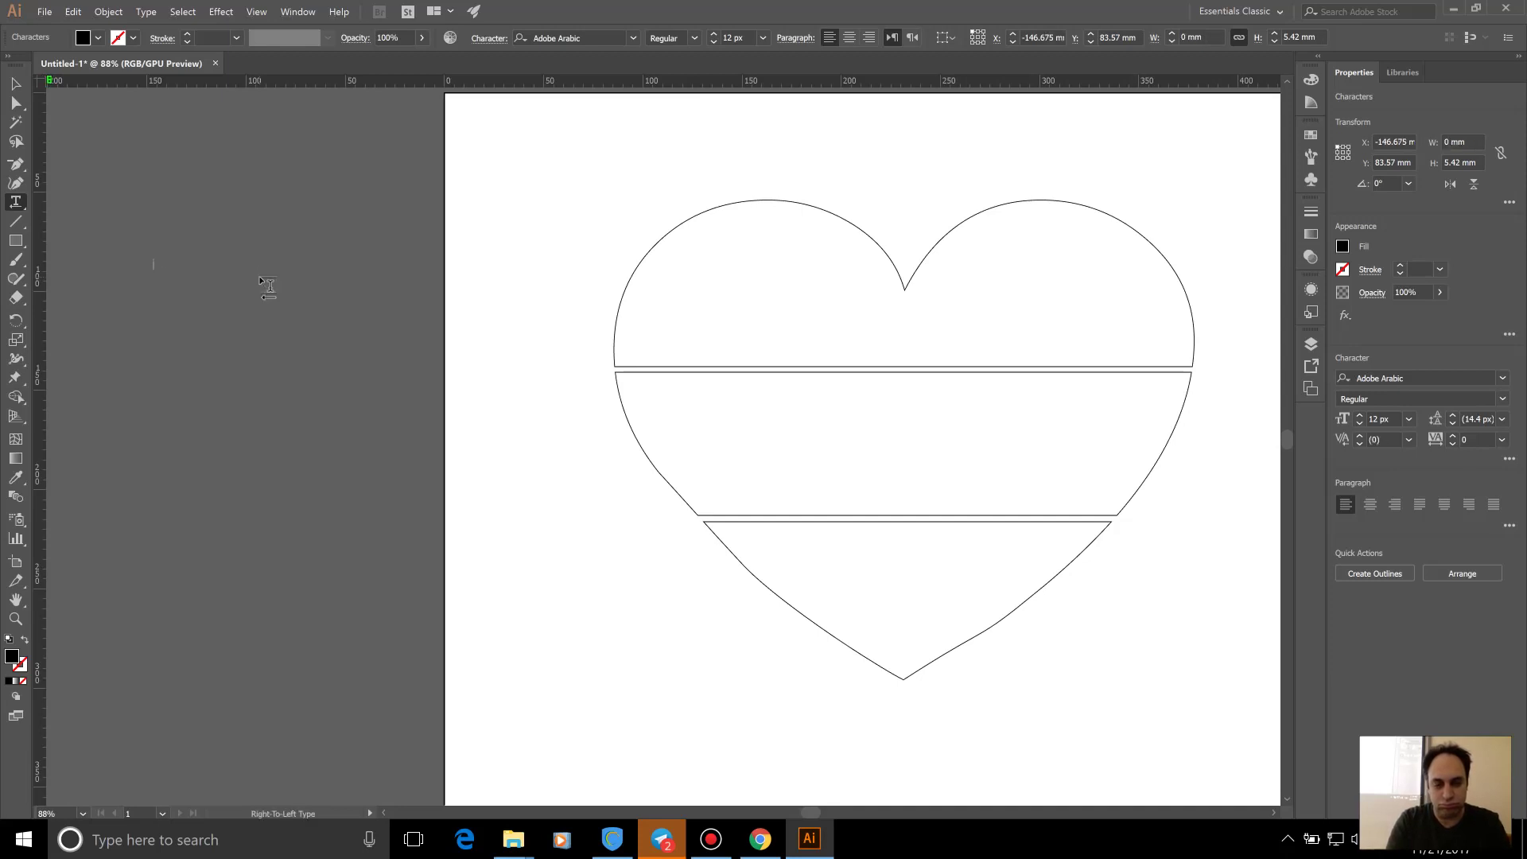
text(YEK)
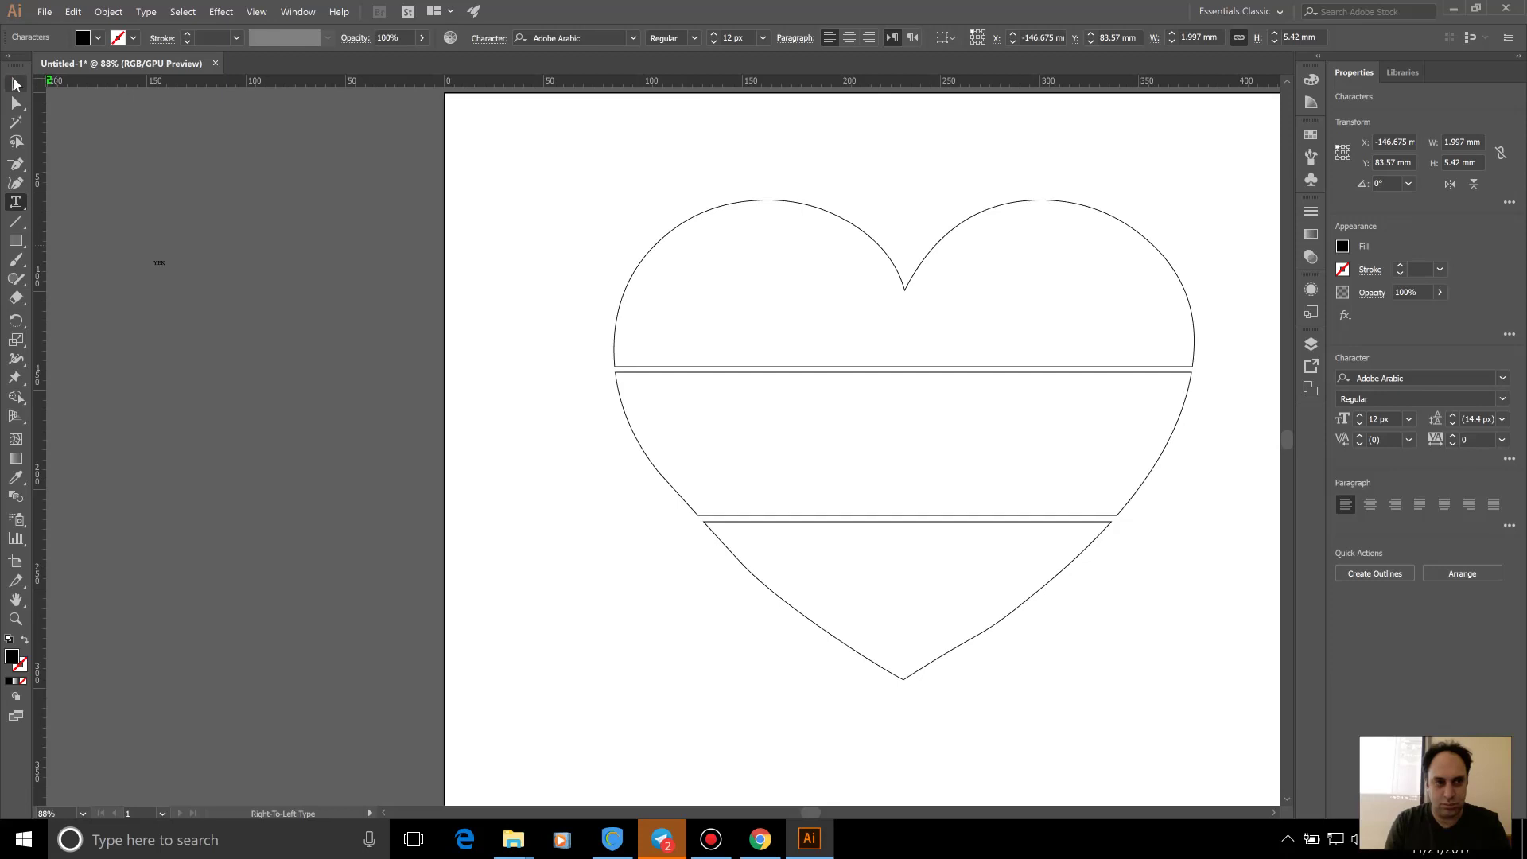
Enlarge the YEK text to 108.77 pt and paste a duplicate of it
click(16, 83)
mouse_move(171, 256)
mouse_down()
mouse_move(304, 189)
mouse_move(569, 256)
mouse_move(551, 268)
mouse_up()
key(ctrl+v)
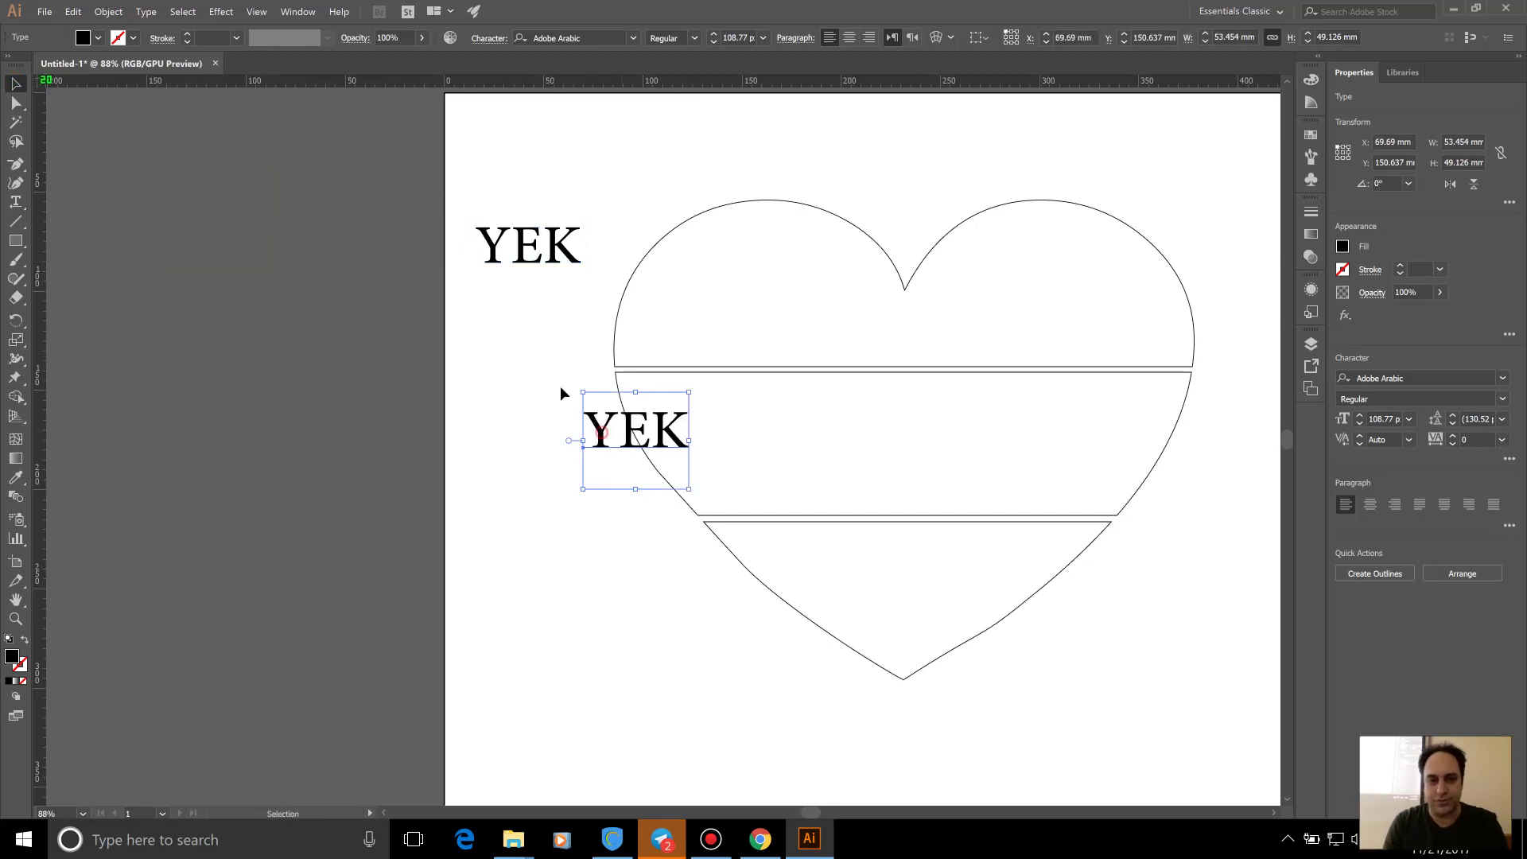
Place the YEK copy below the original and retype it as SERI
drag(621, 437, 513, 313)
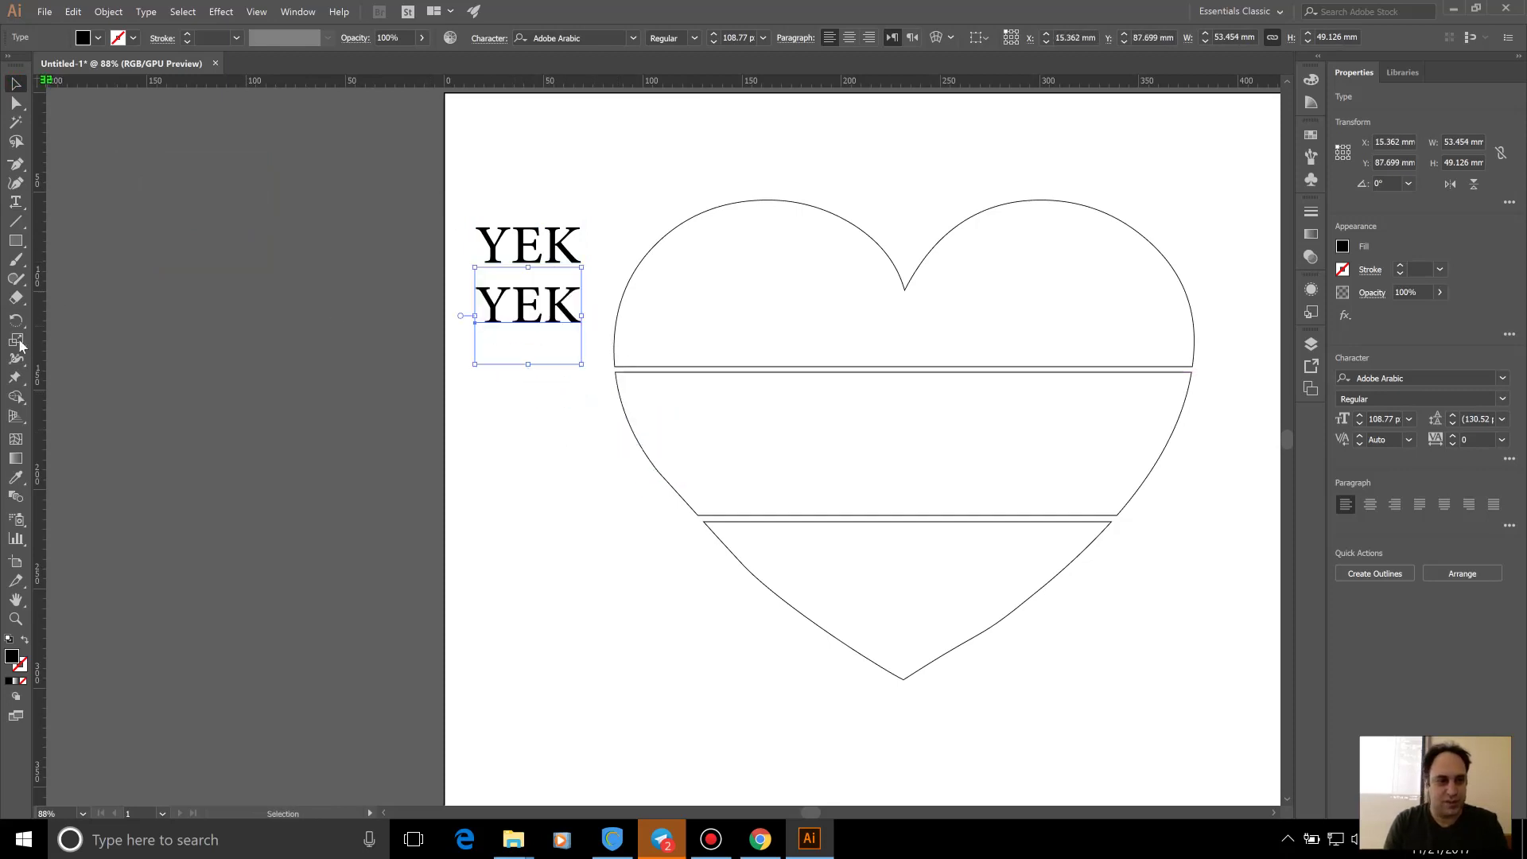
click(15, 202)
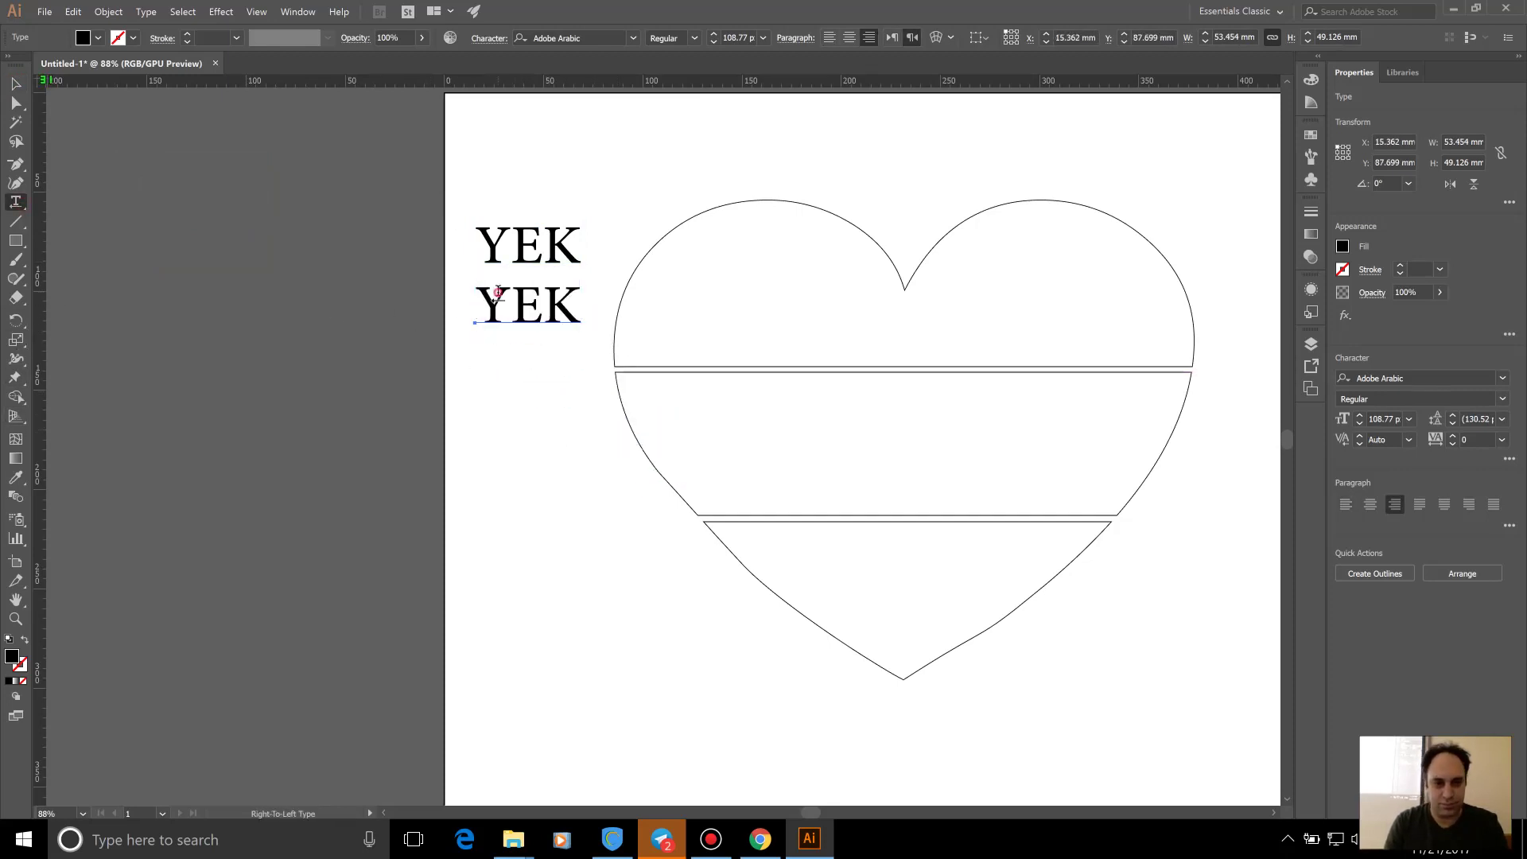
click(499, 294)
key(ctrl+a)
text(SERI)
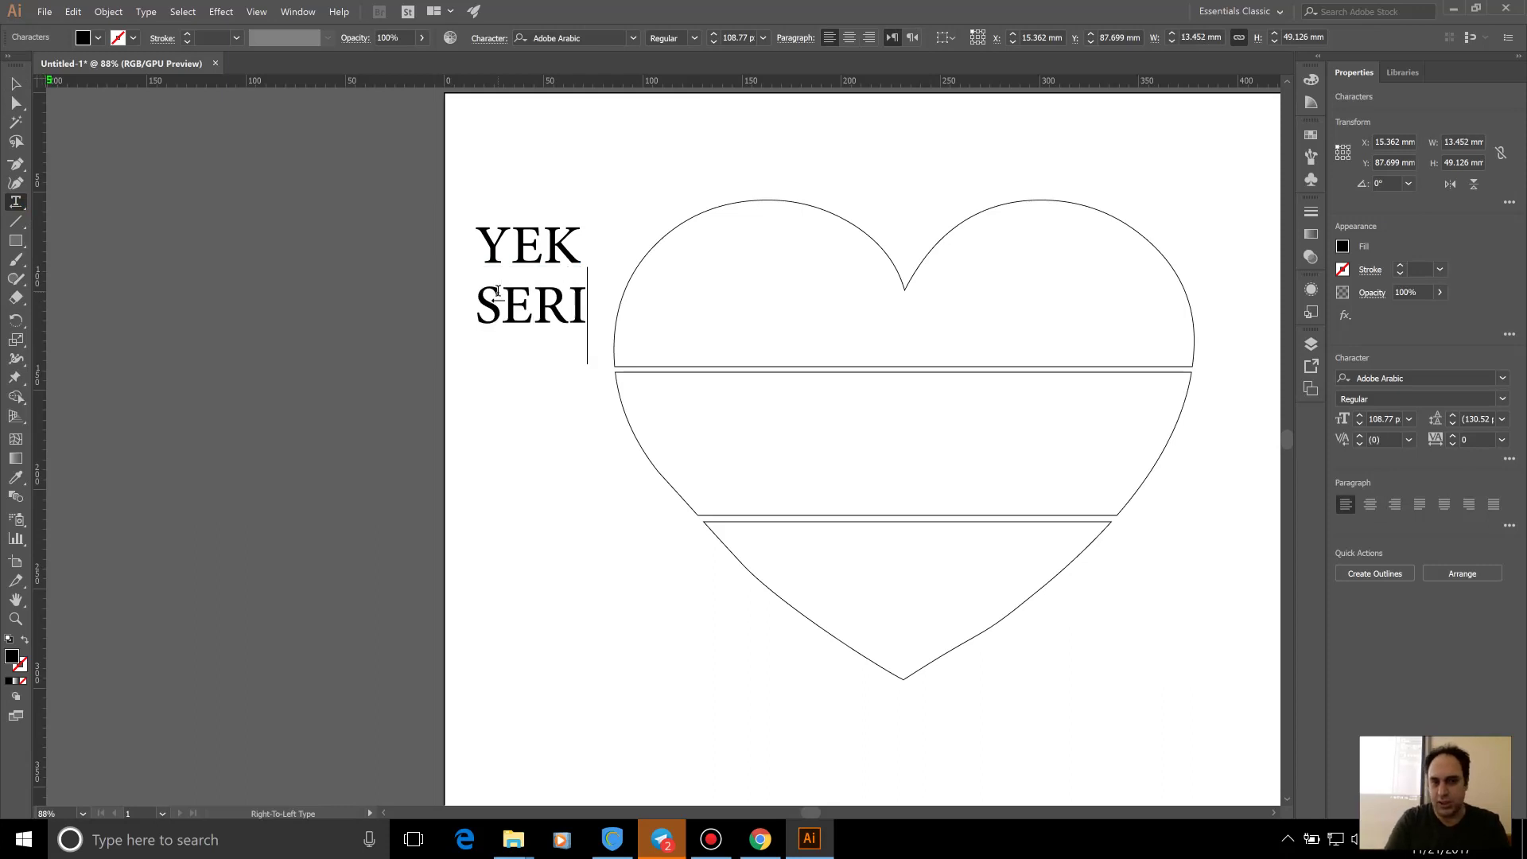
click(16, 87)
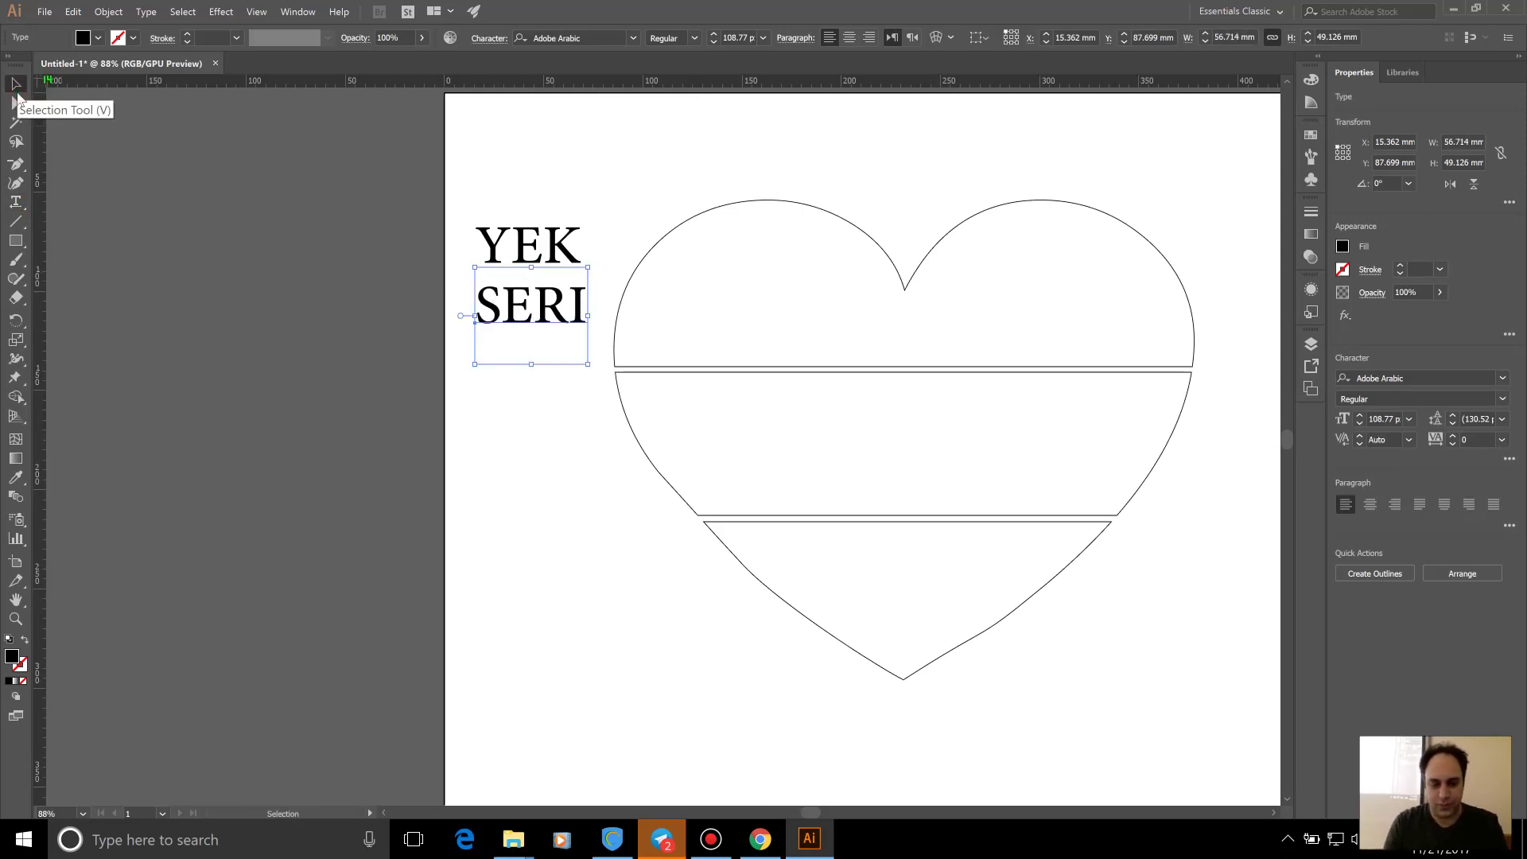
Duplicate SERI, move the copy below it, and retype it as RAEIYAT
key(ctrl+c)
key(ctrl+v)
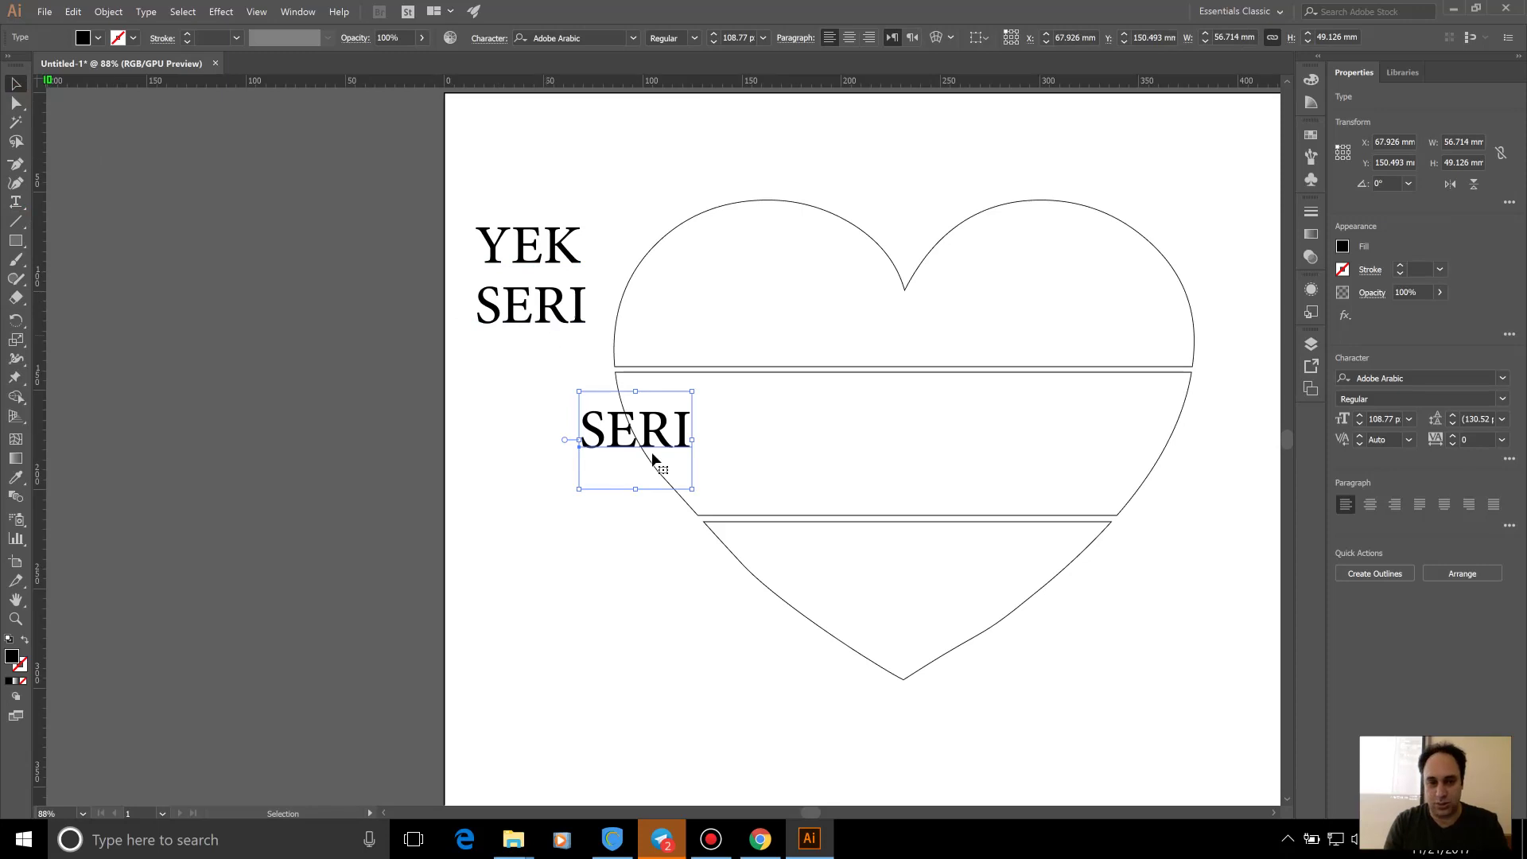
drag(614, 436, 519, 385)
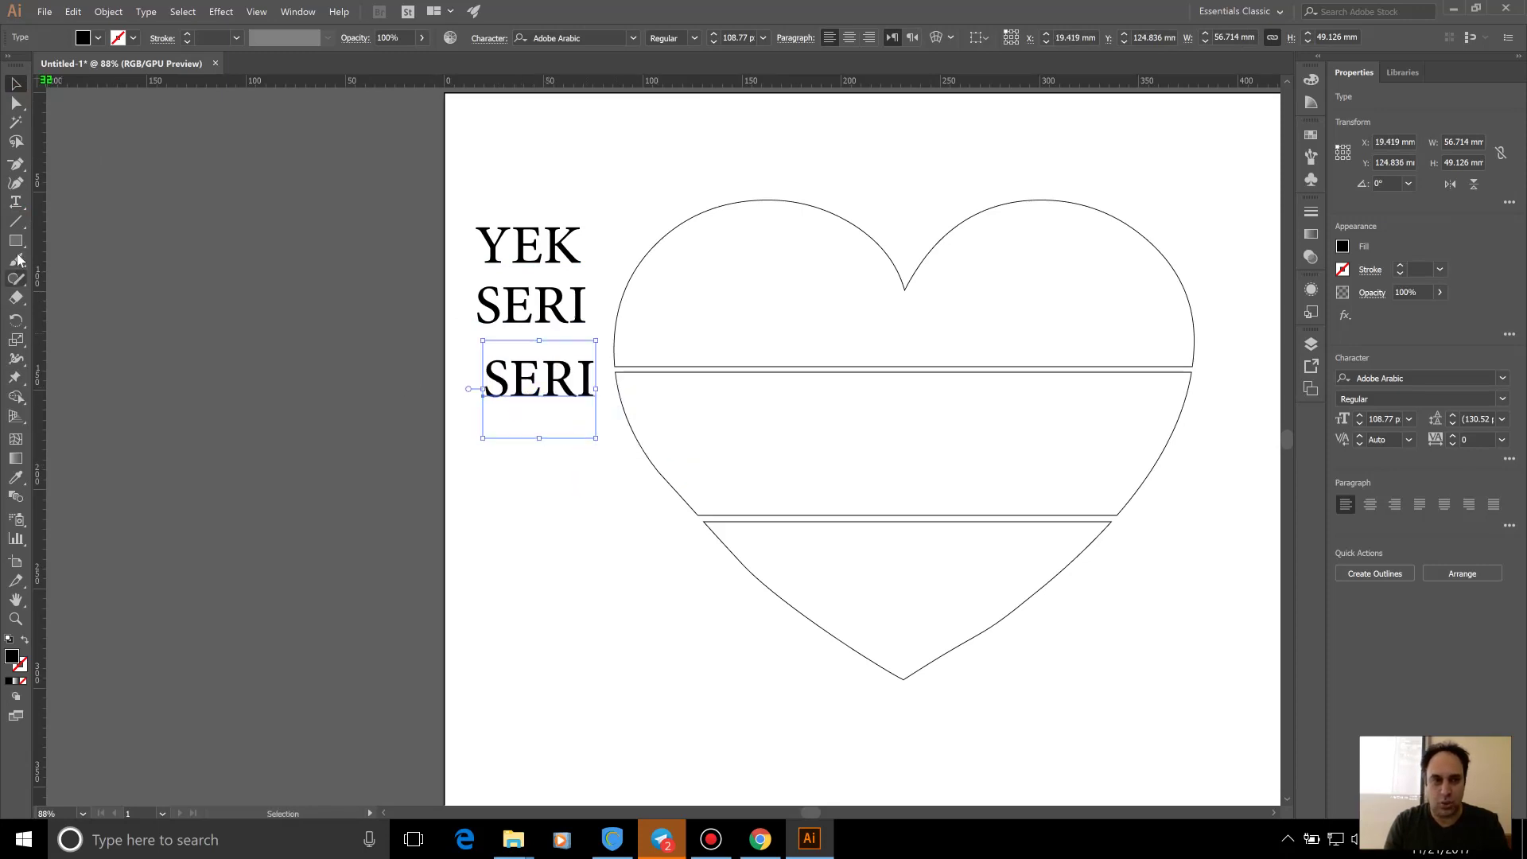
click(16, 203)
click(487, 383)
key(ctrl+a)
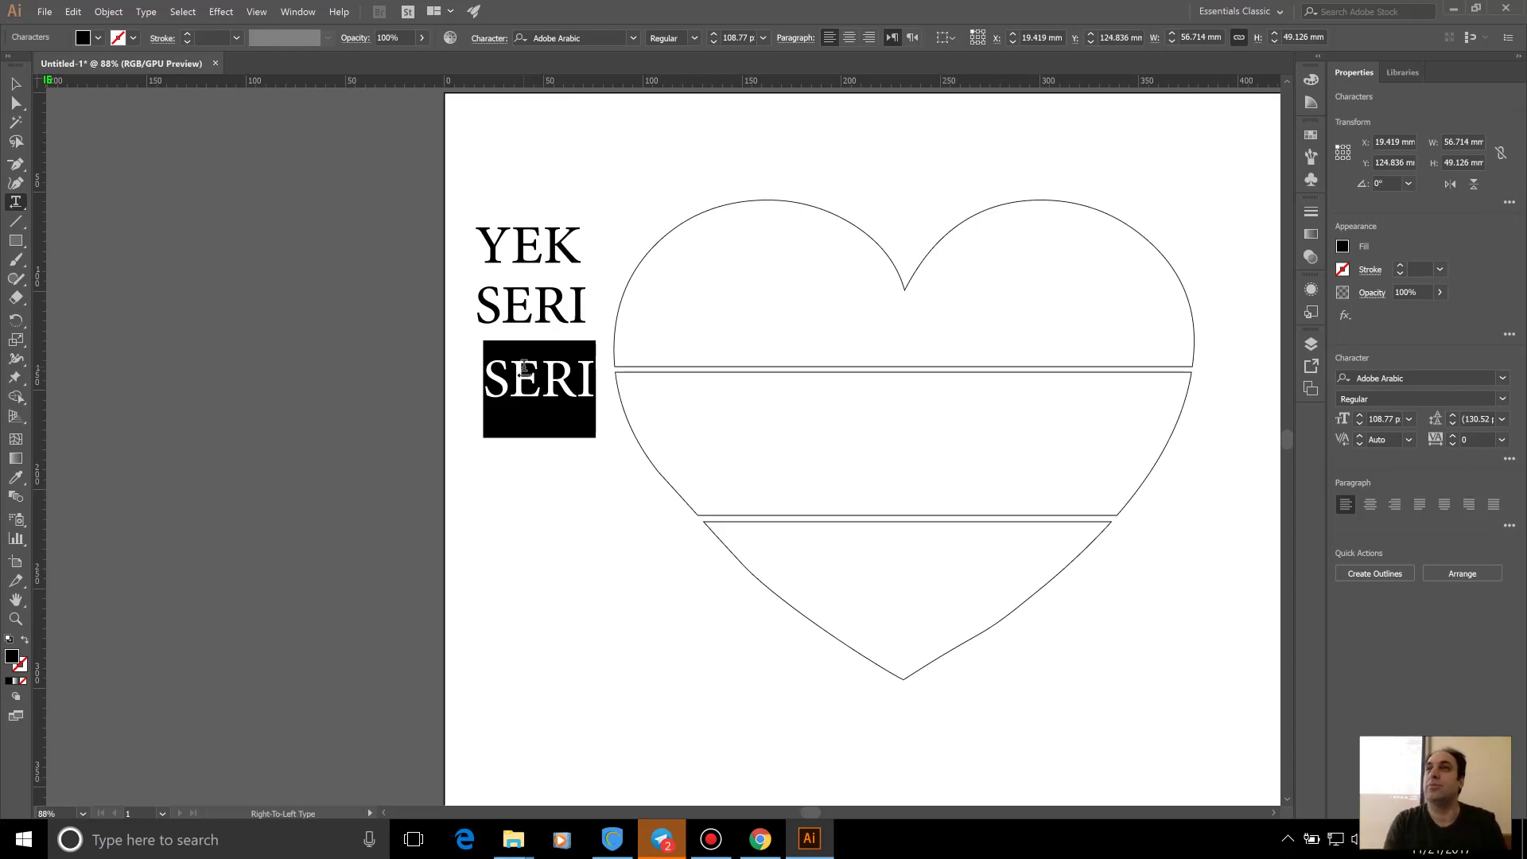
text(R)
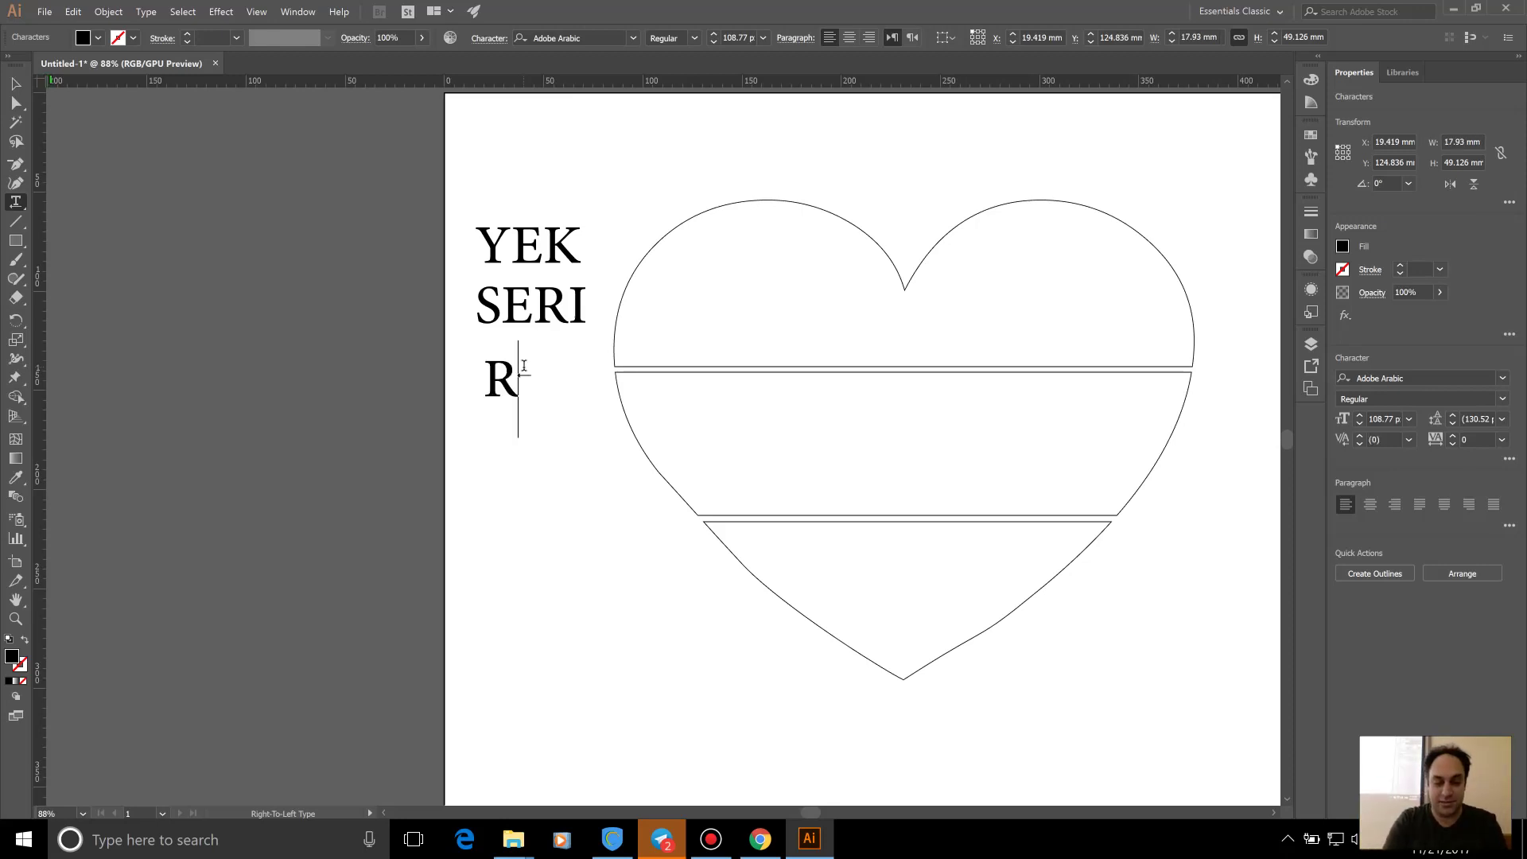
text(AEIYAT)
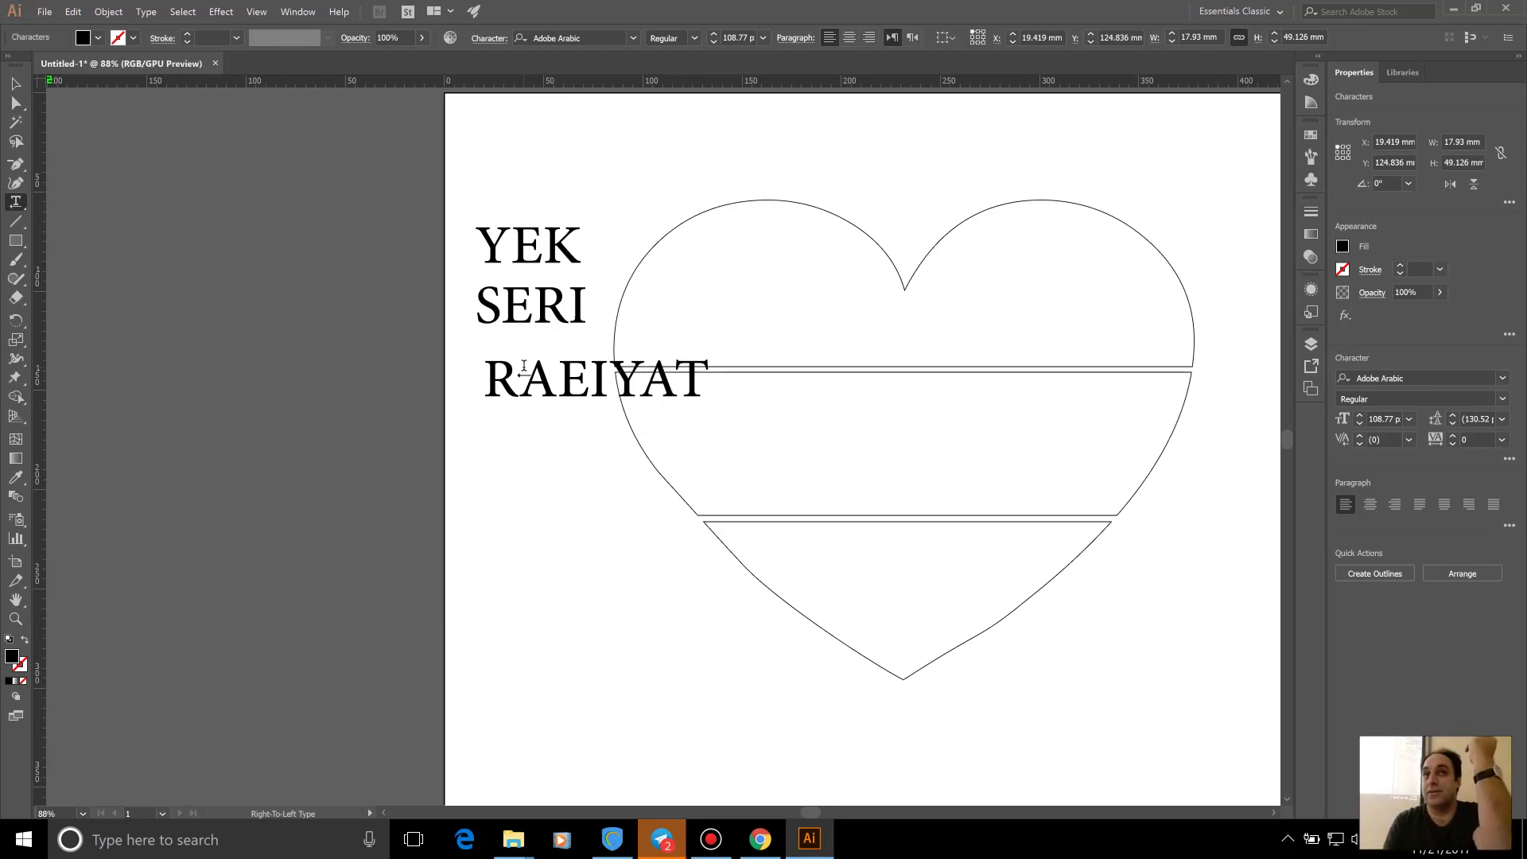
click(16, 83)
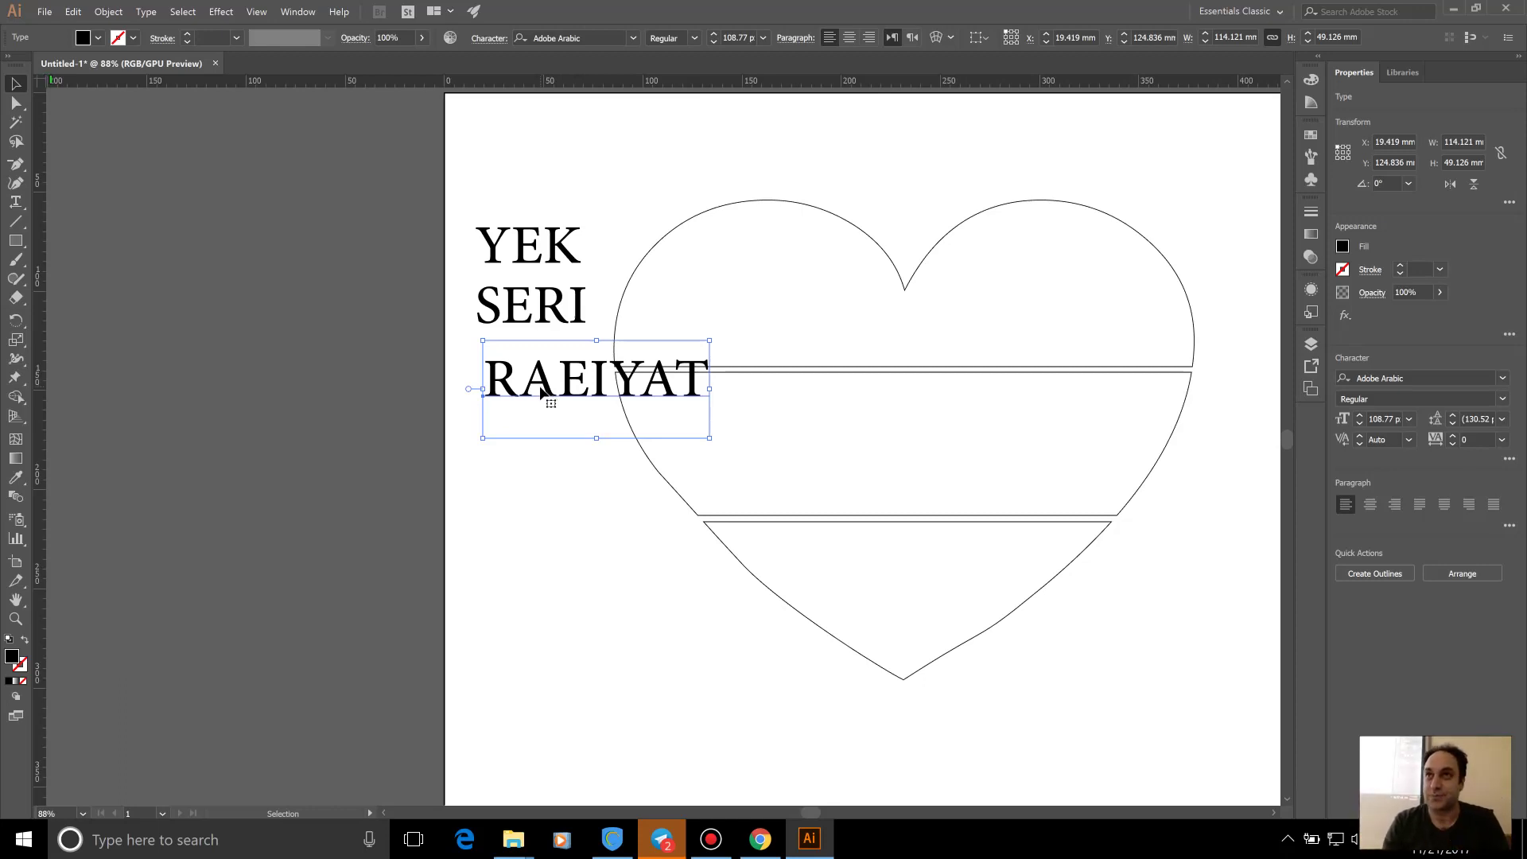
Drag RAEIYAT, SERI and YEK down beside the heart's bottom, middle and top sections
drag(521, 392, 580, 640)
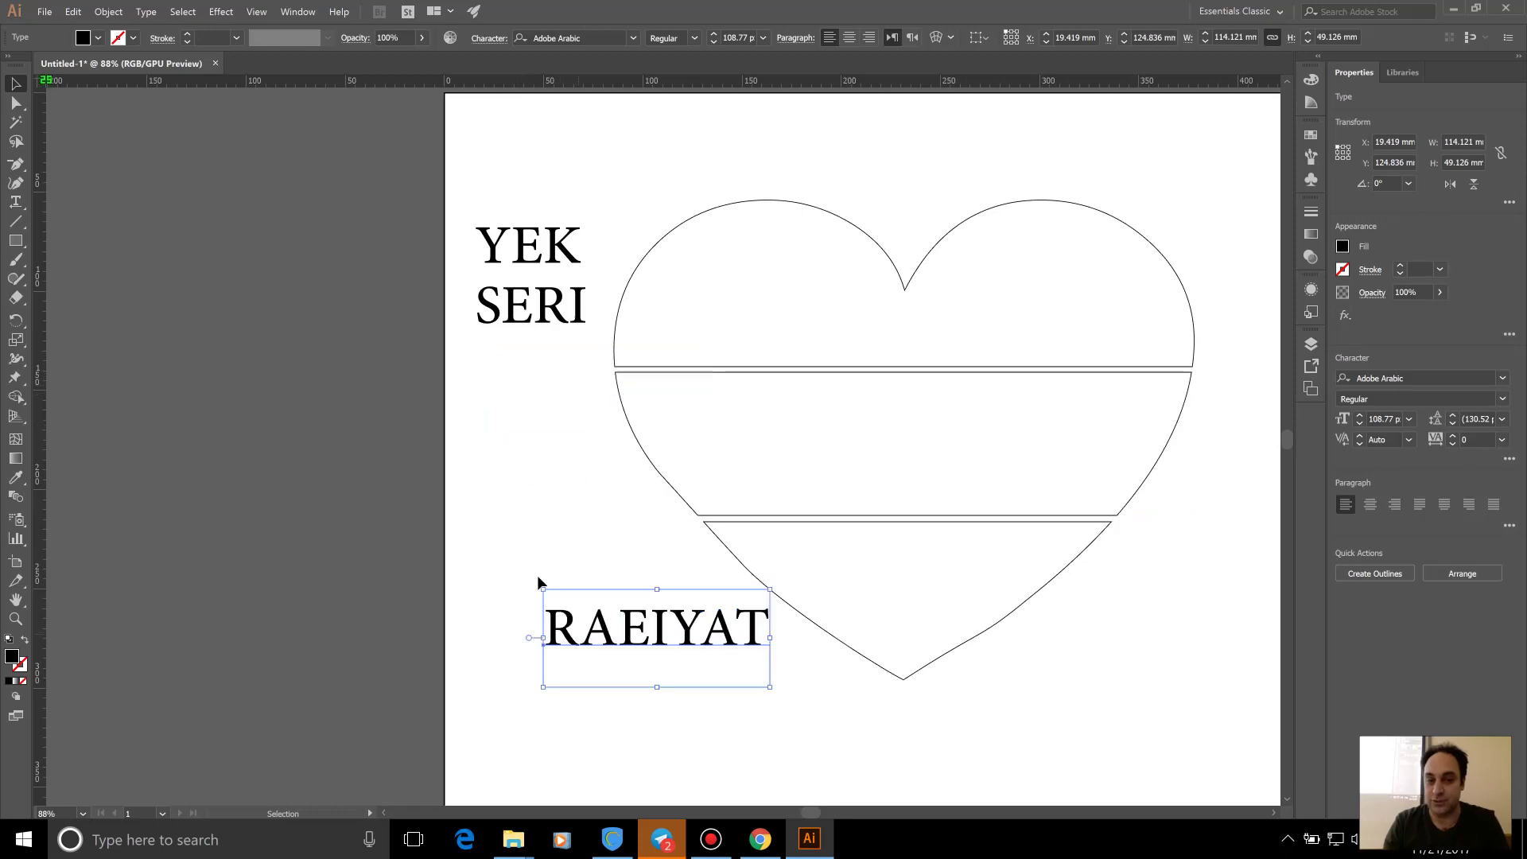
drag(517, 306, 554, 476)
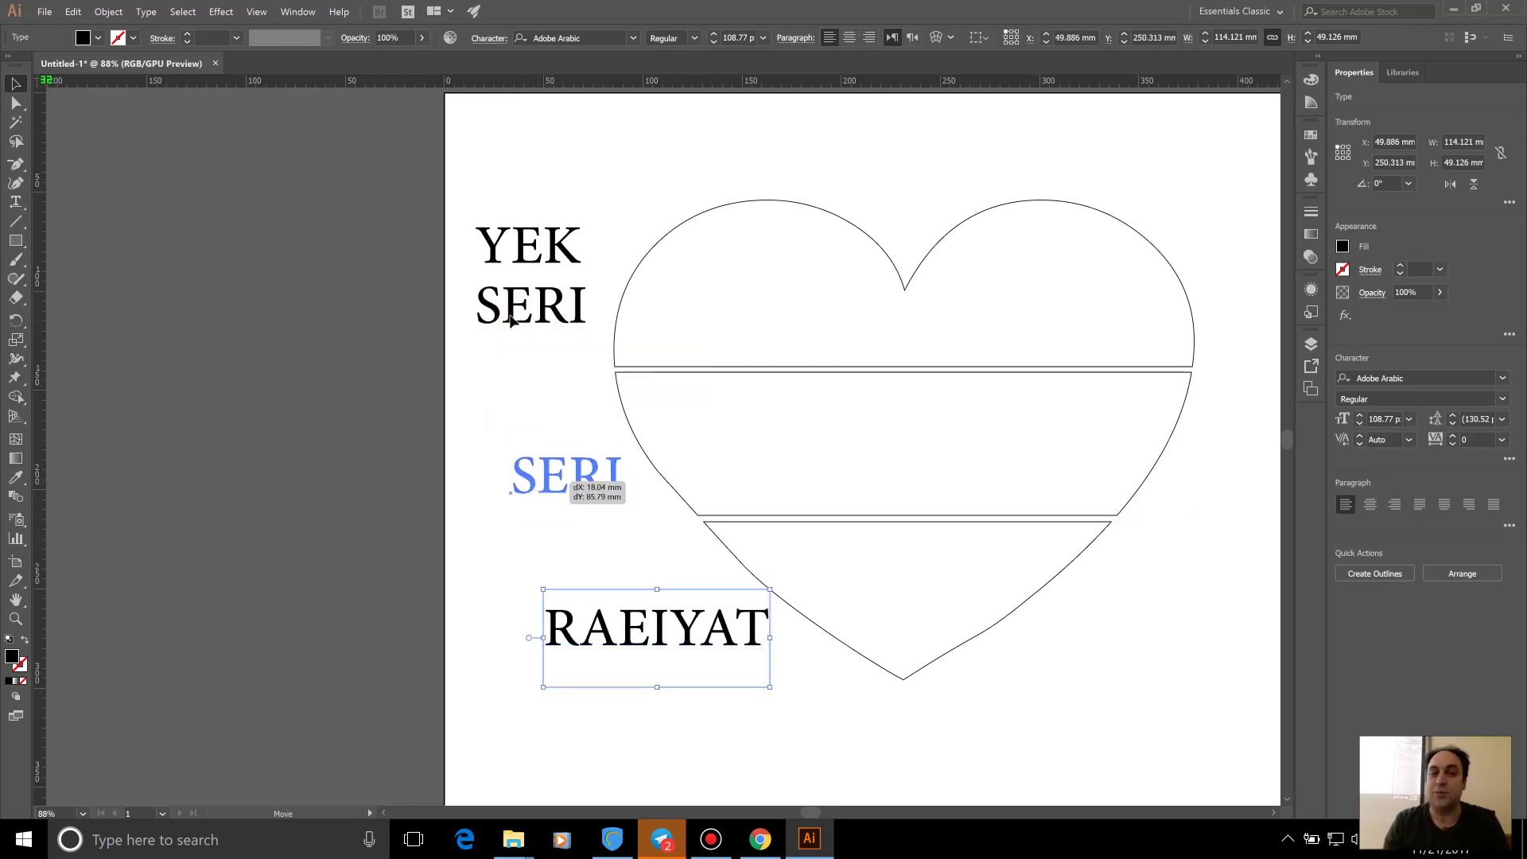
drag(524, 261, 534, 320)
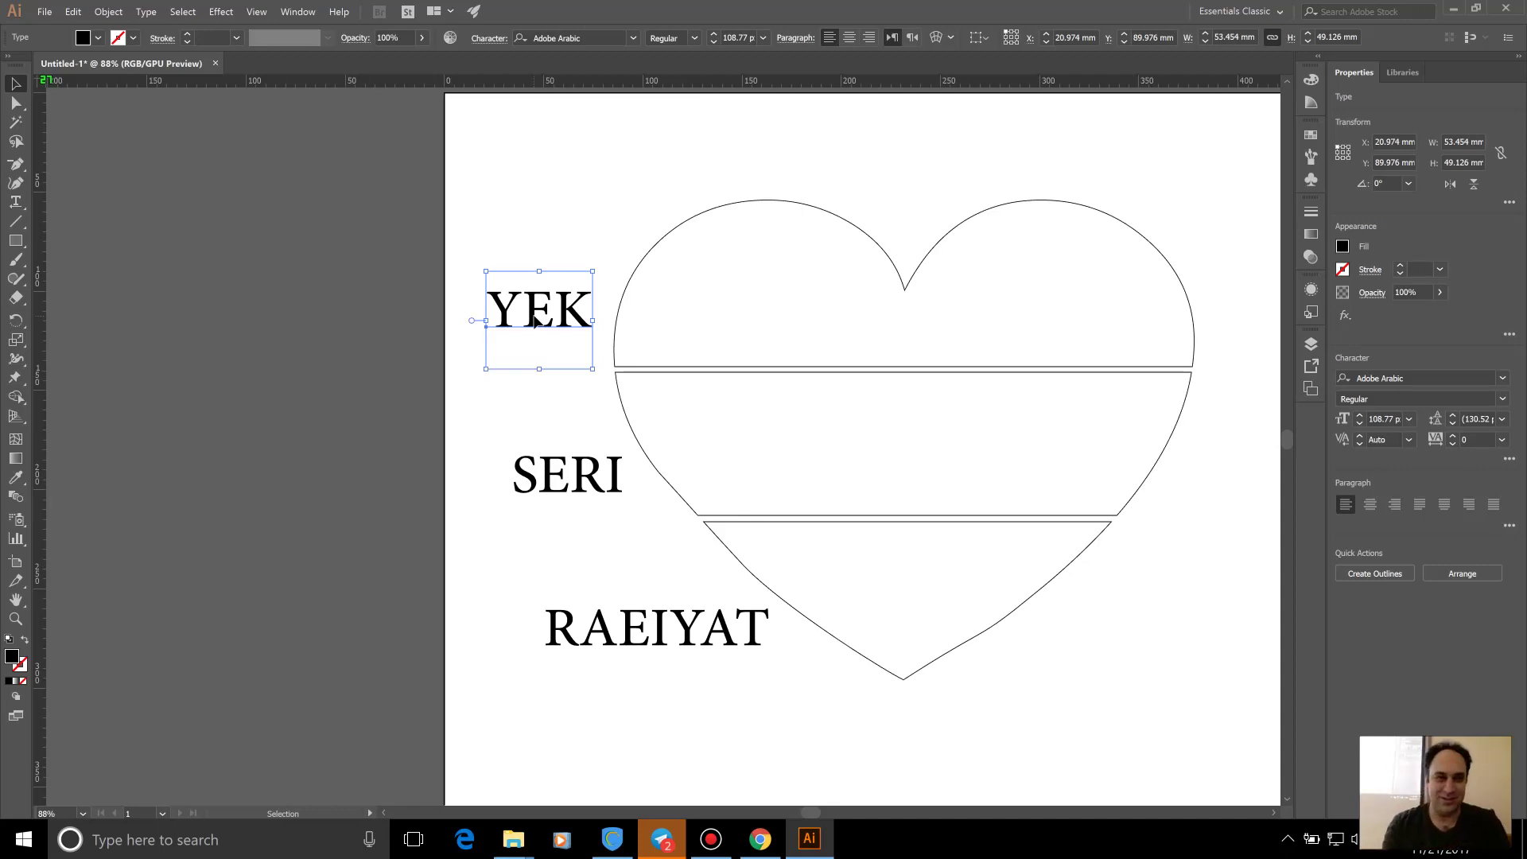
Bring the three heart pieces in front of the words
click(613, 347)
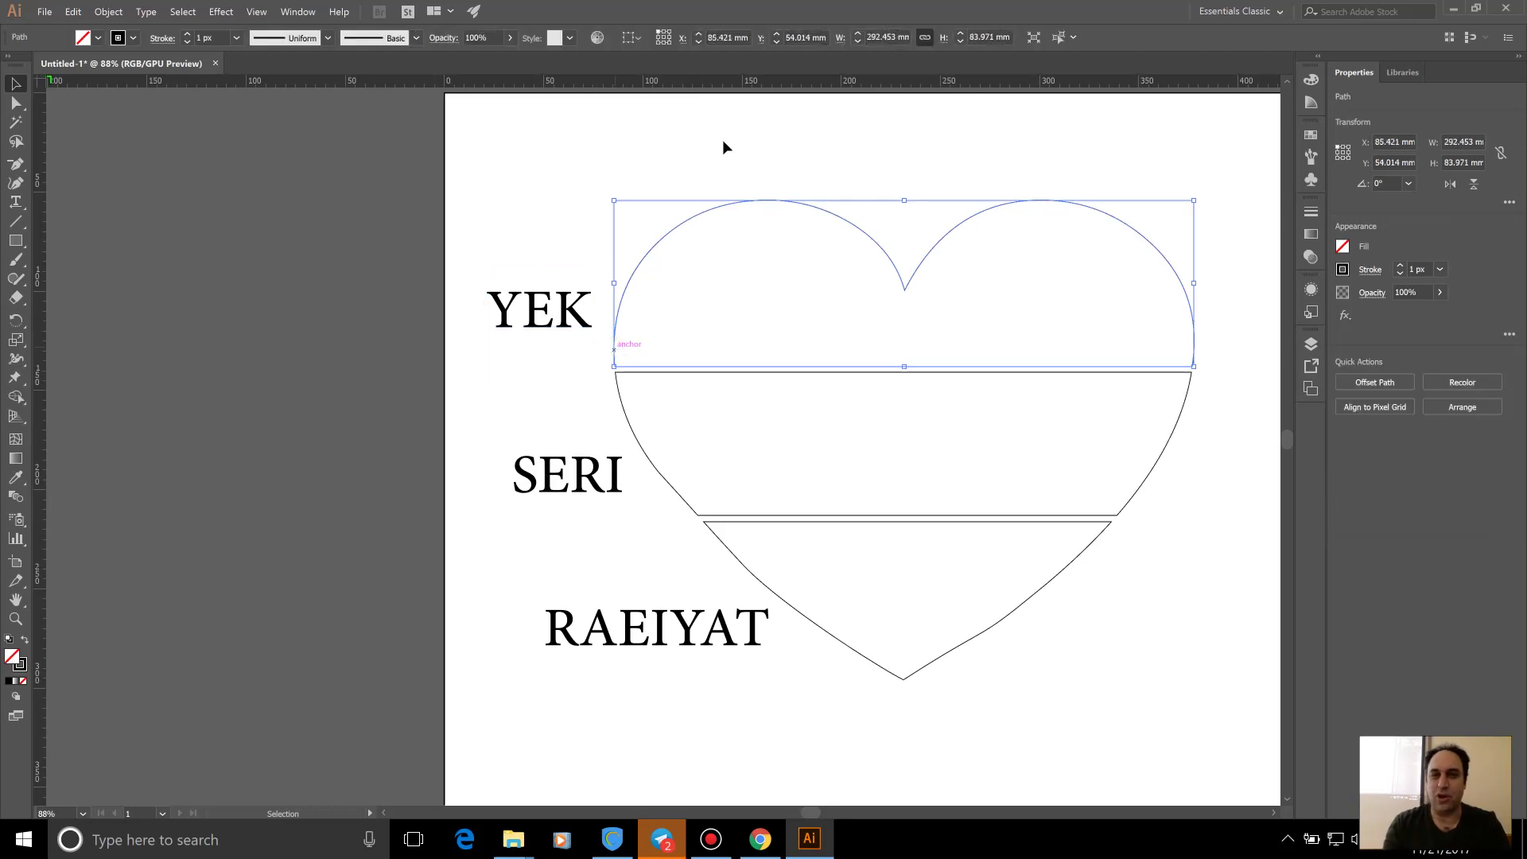
drag(810, 145, 998, 700)
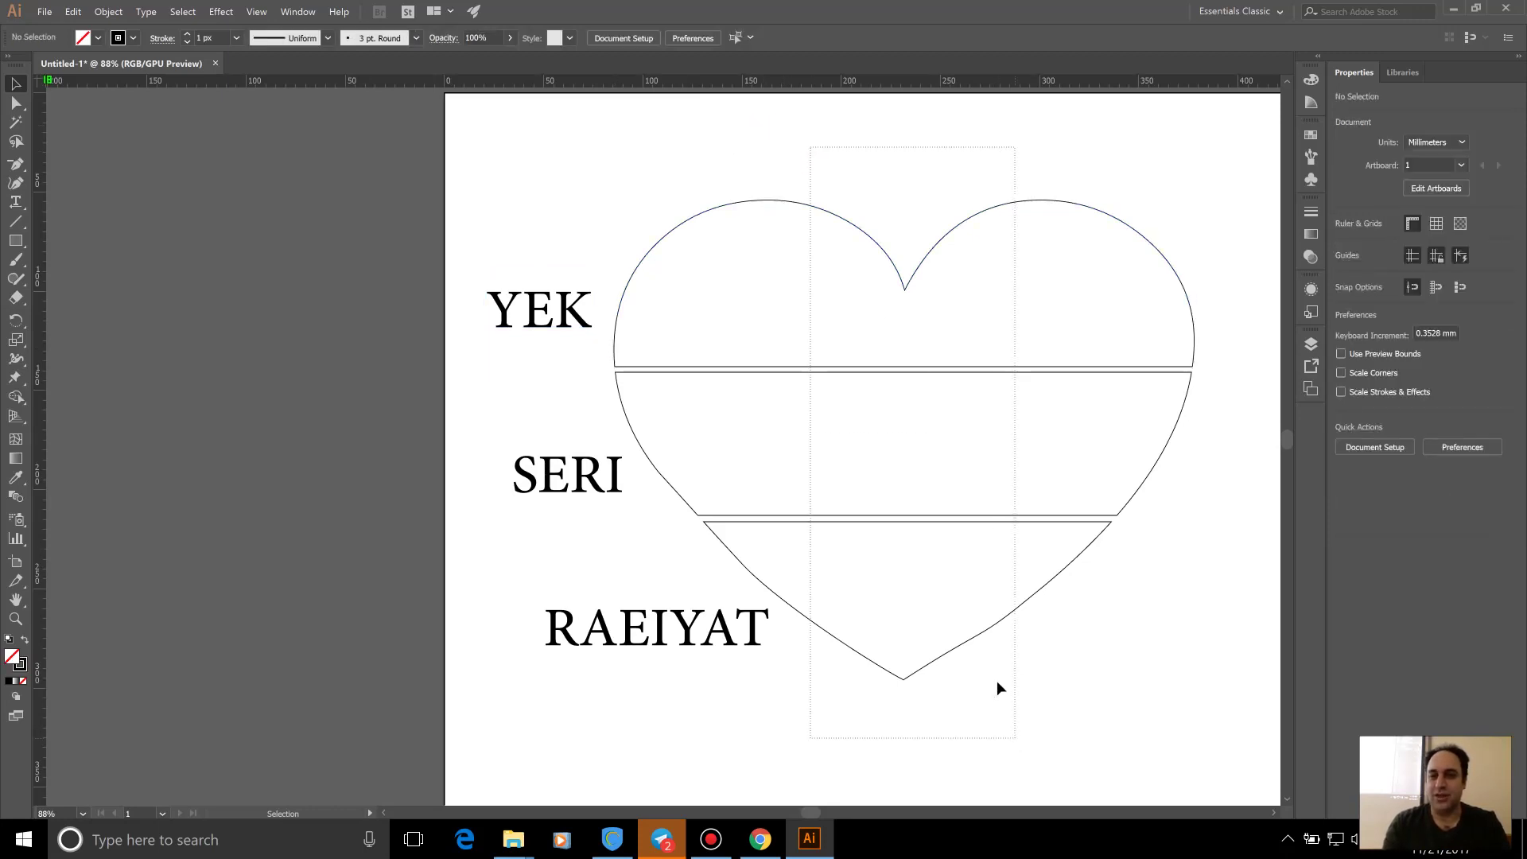
right_click(906, 366)
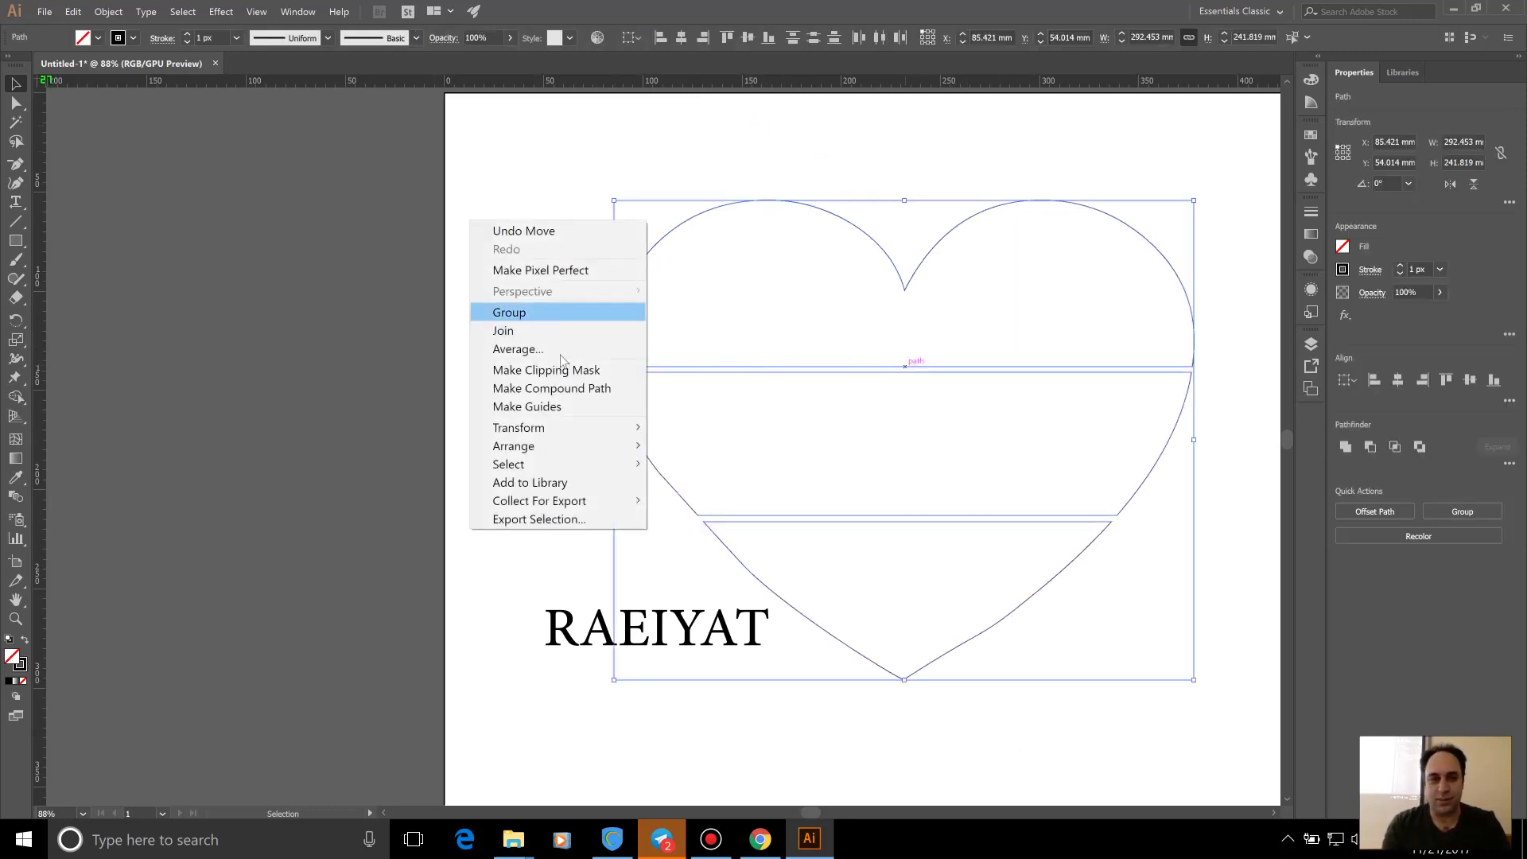
mouse_move(513, 445)
click(700, 446)
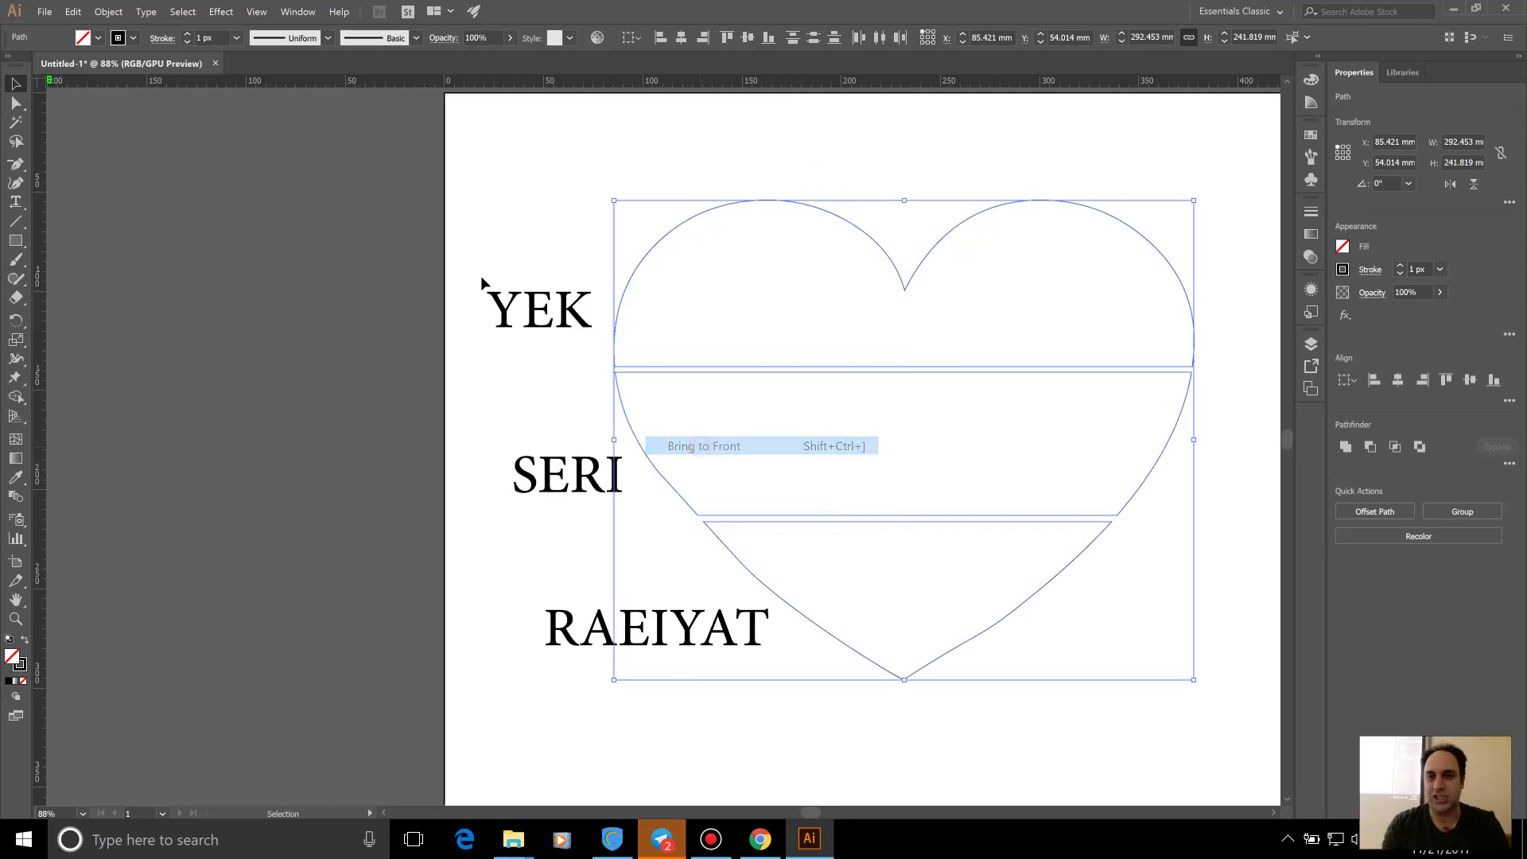
Envelope-distort YEK into the heart's top section using Make with Top Object
click(443, 214)
click(671, 237)
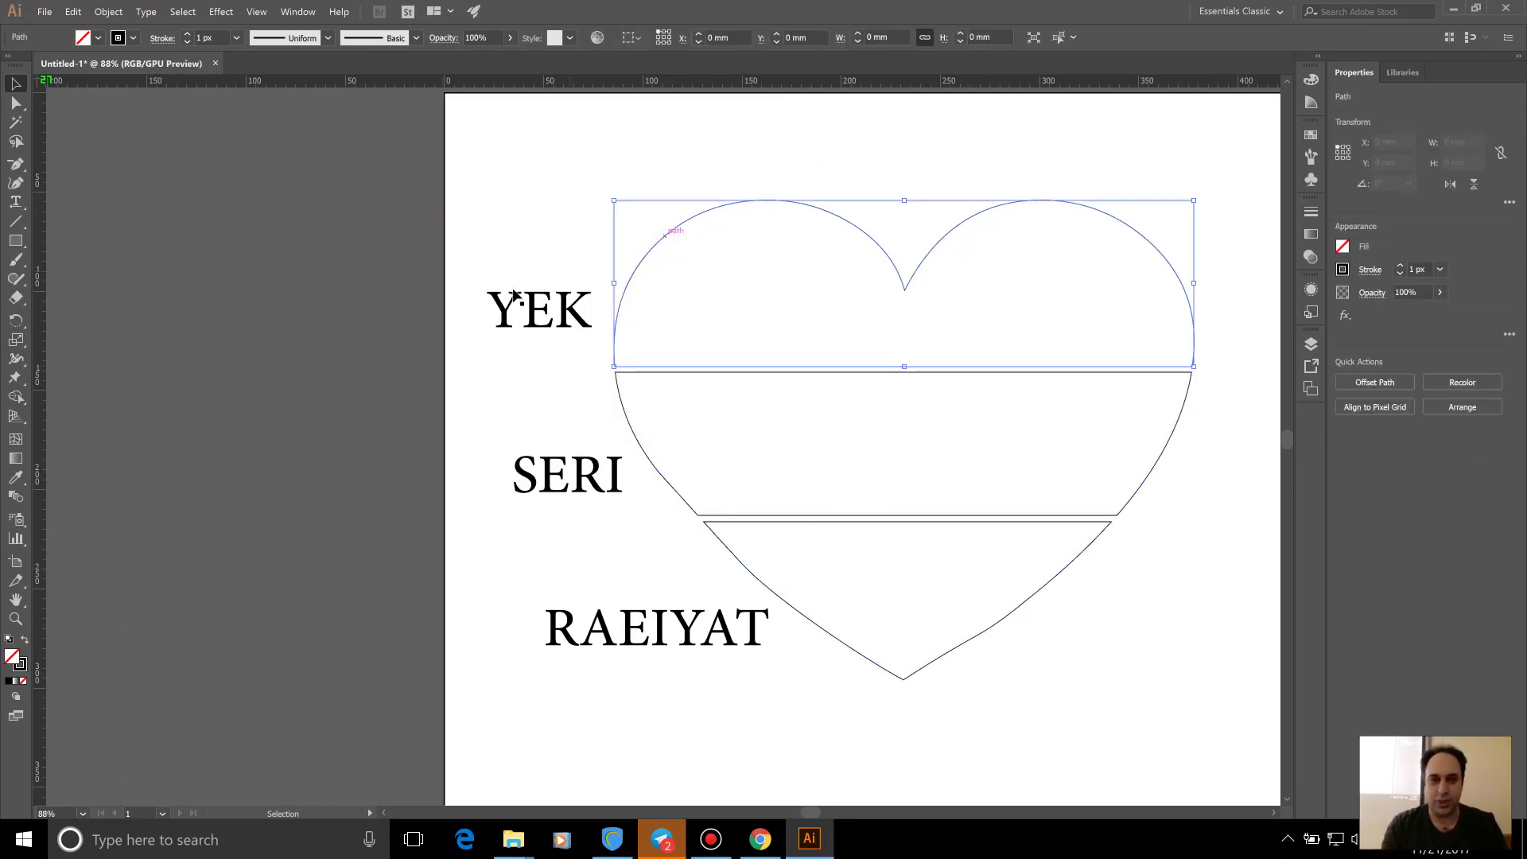
shift+click(510, 302)
click(108, 11)
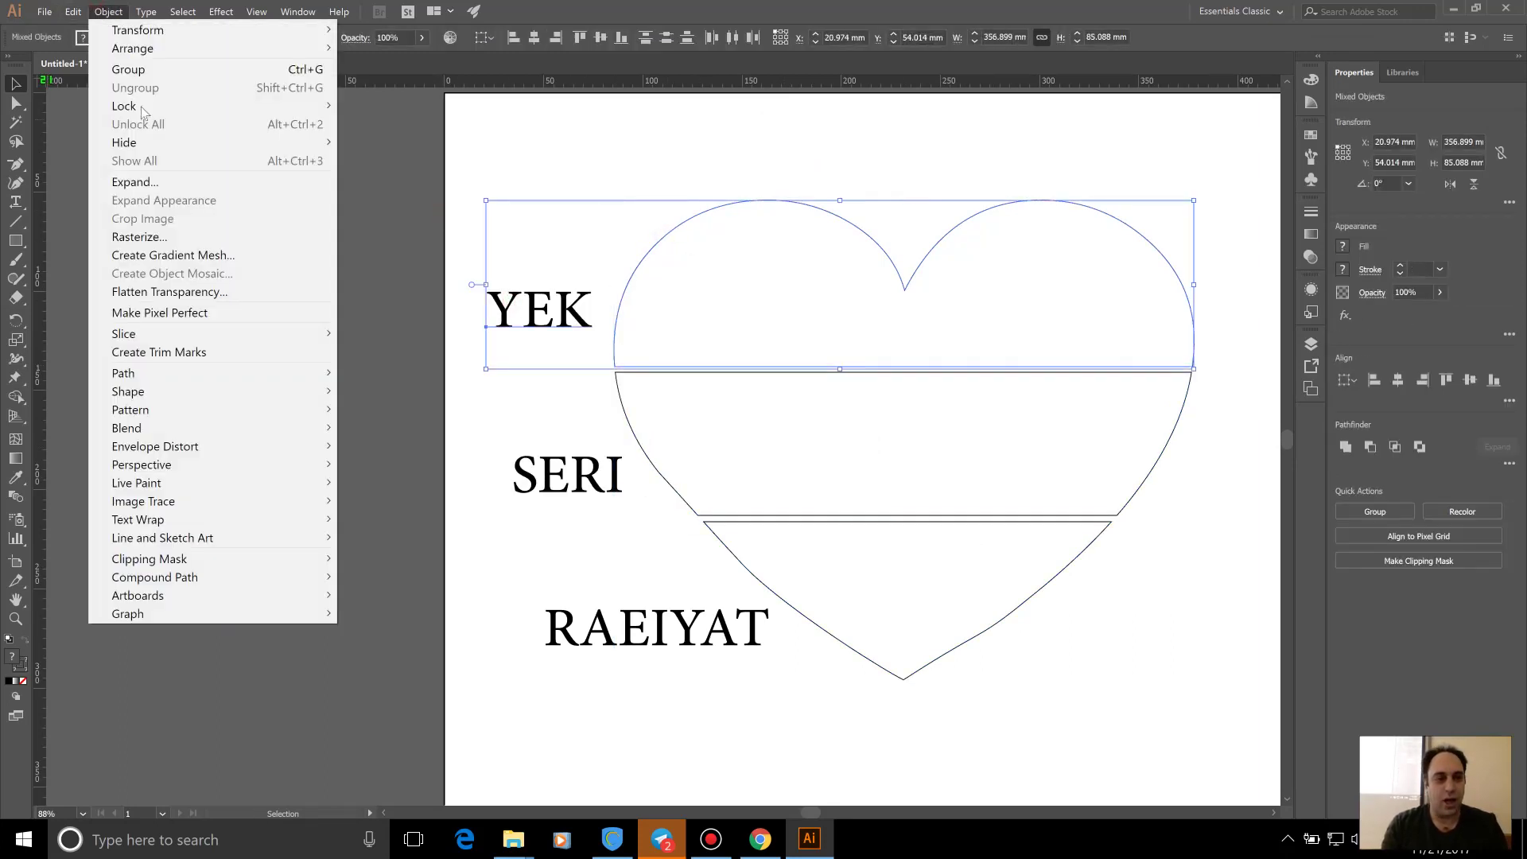
mouse_move(155, 446)
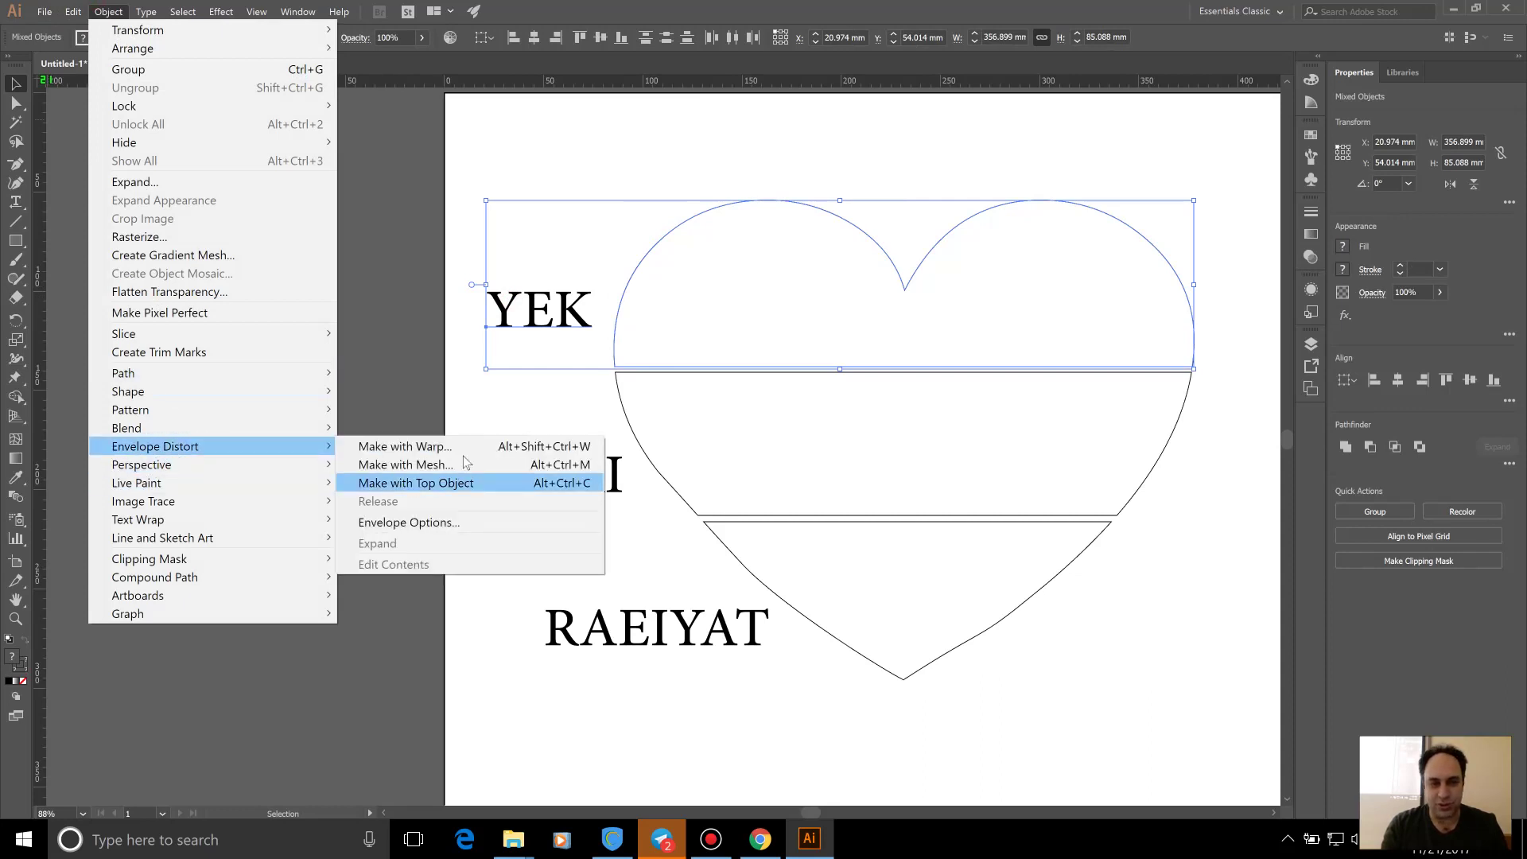
click(459, 482)
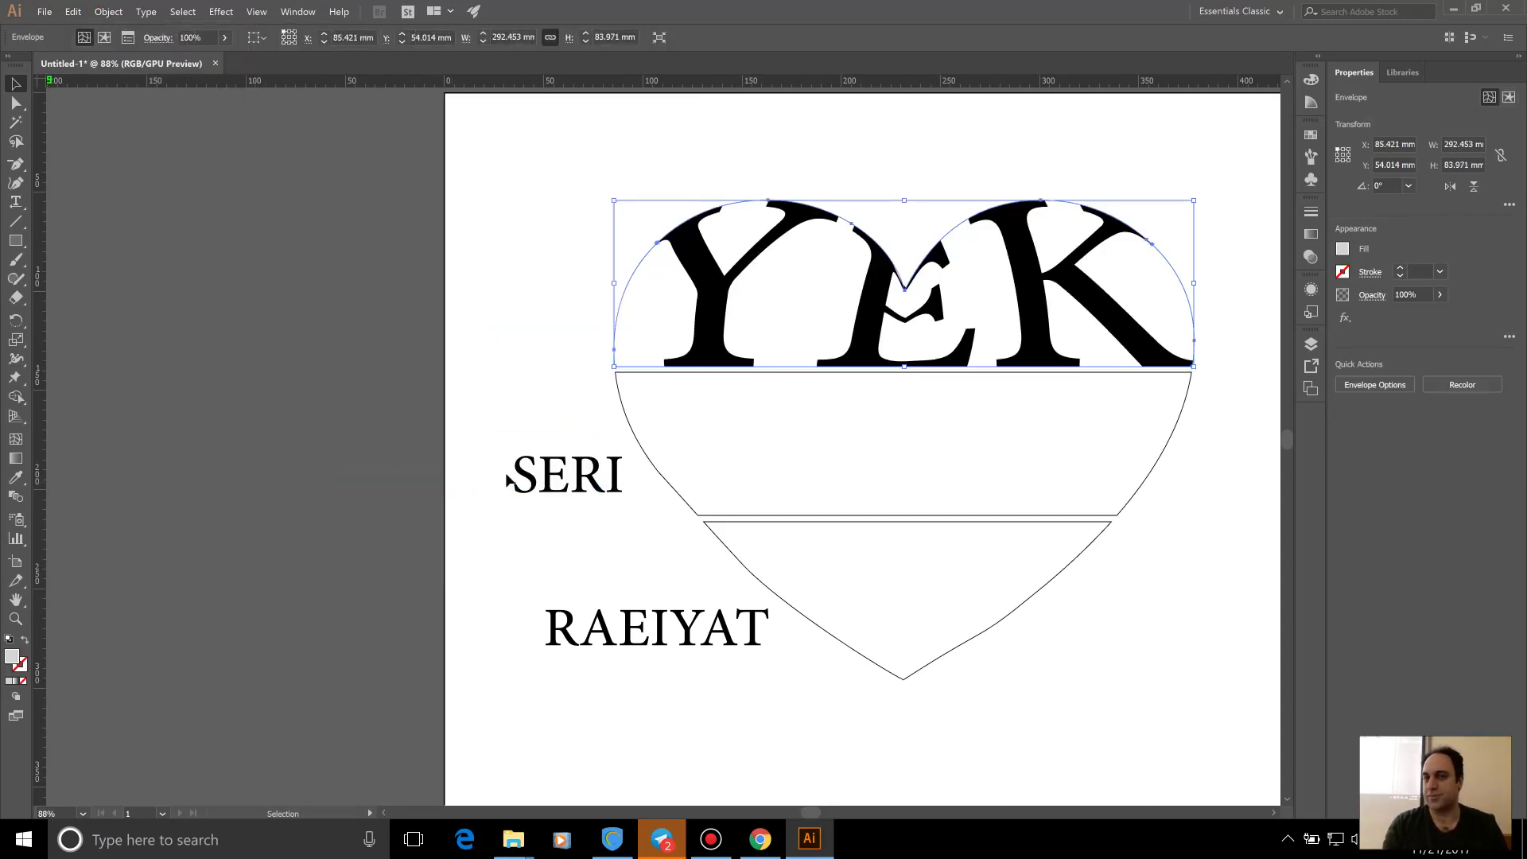
Envelope-distort SERI into the heart's middle band shape
click(665, 476)
shift+click(557, 477)
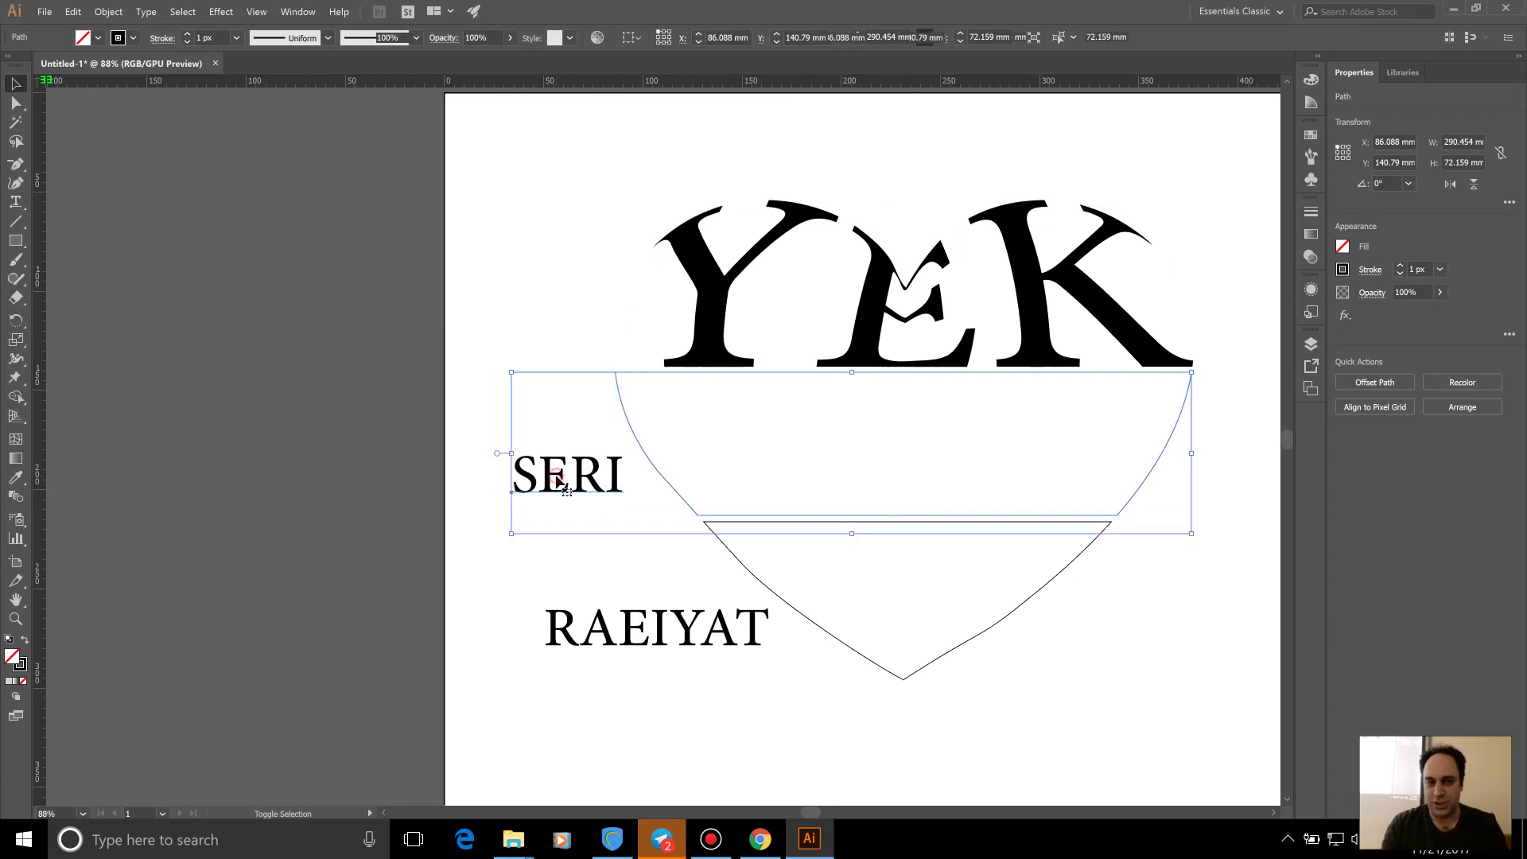
click(147, 11)
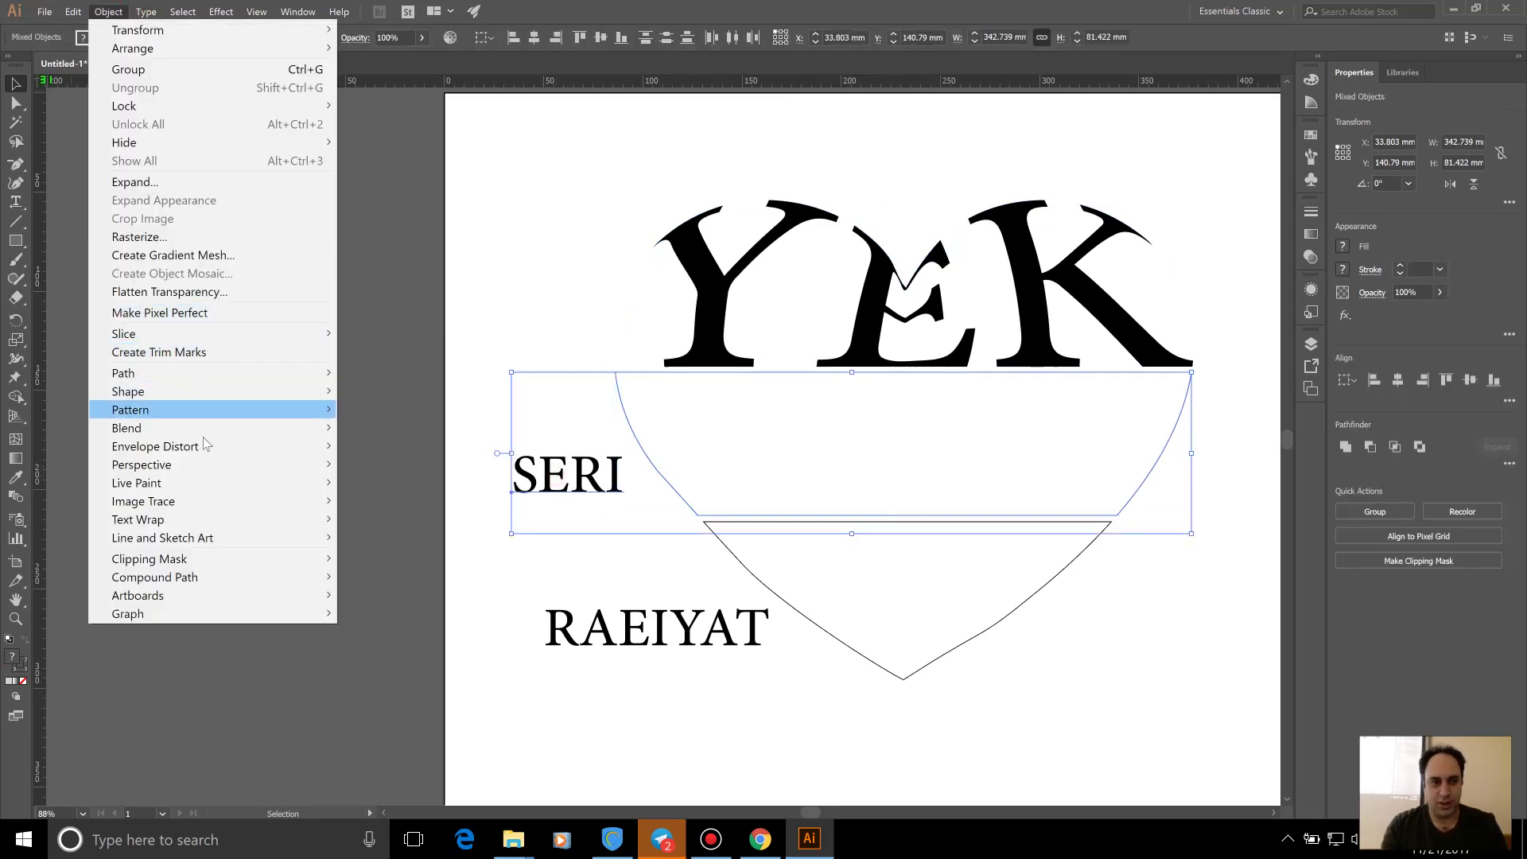
mouse_move(155, 447)
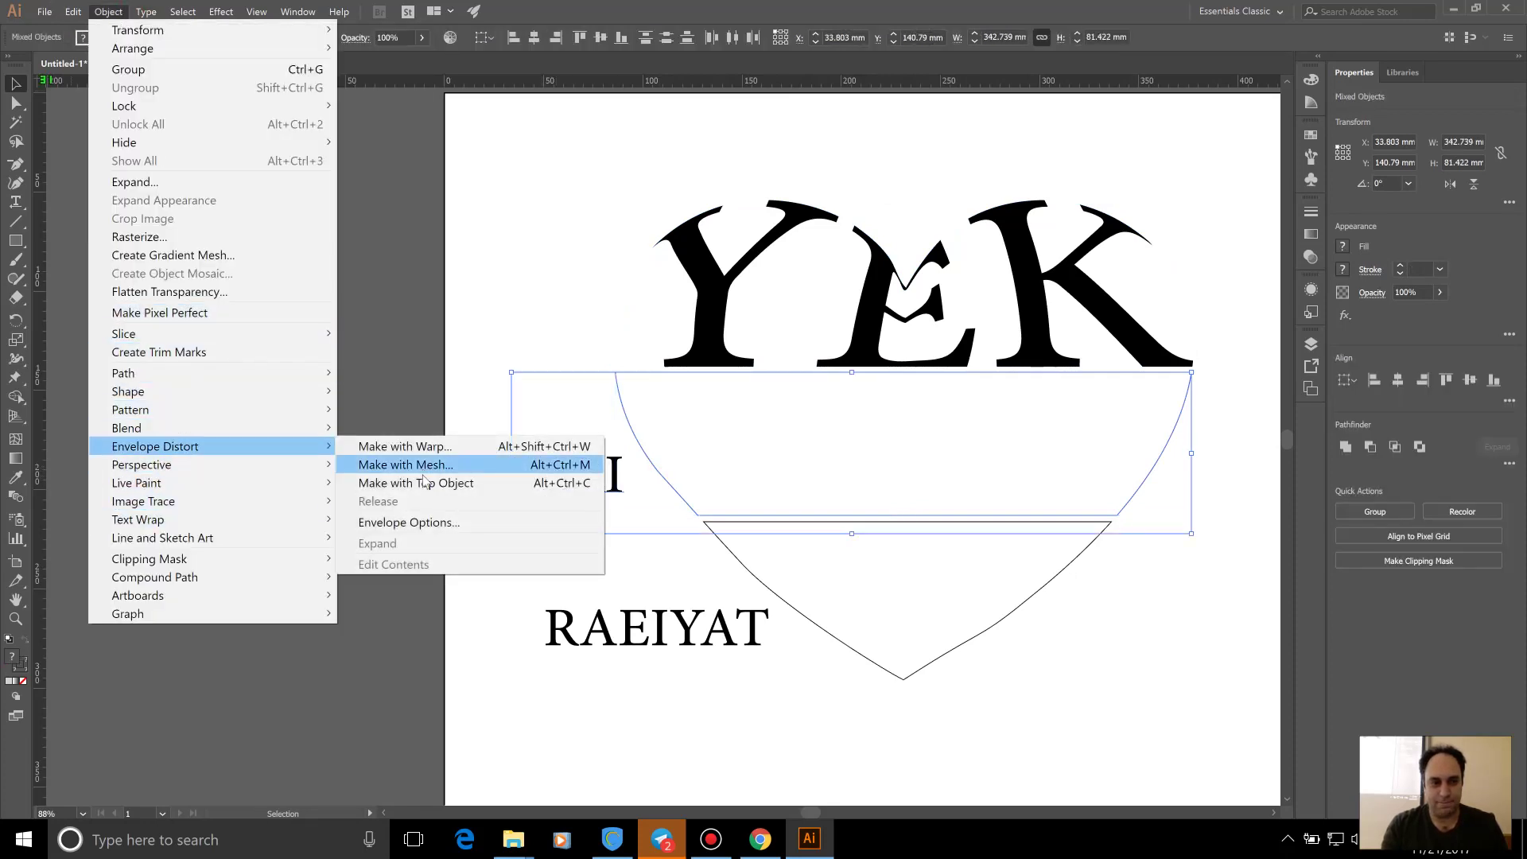
click(422, 488)
Warp RAEIYAT into the heart's pointed bottom, then fit the artboard in the window
click(879, 665)
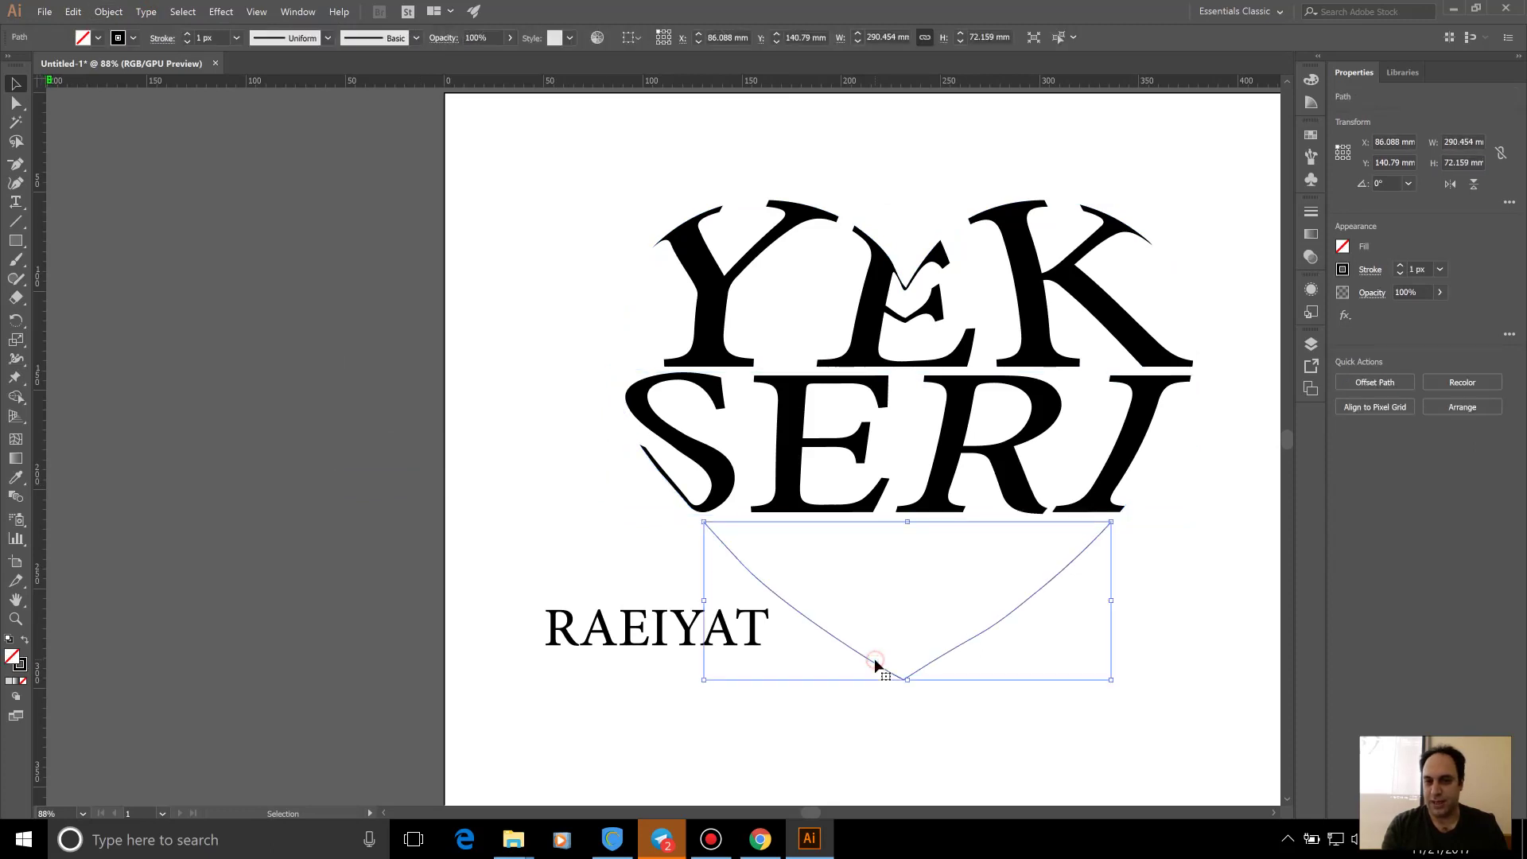
shift+click(680, 640)
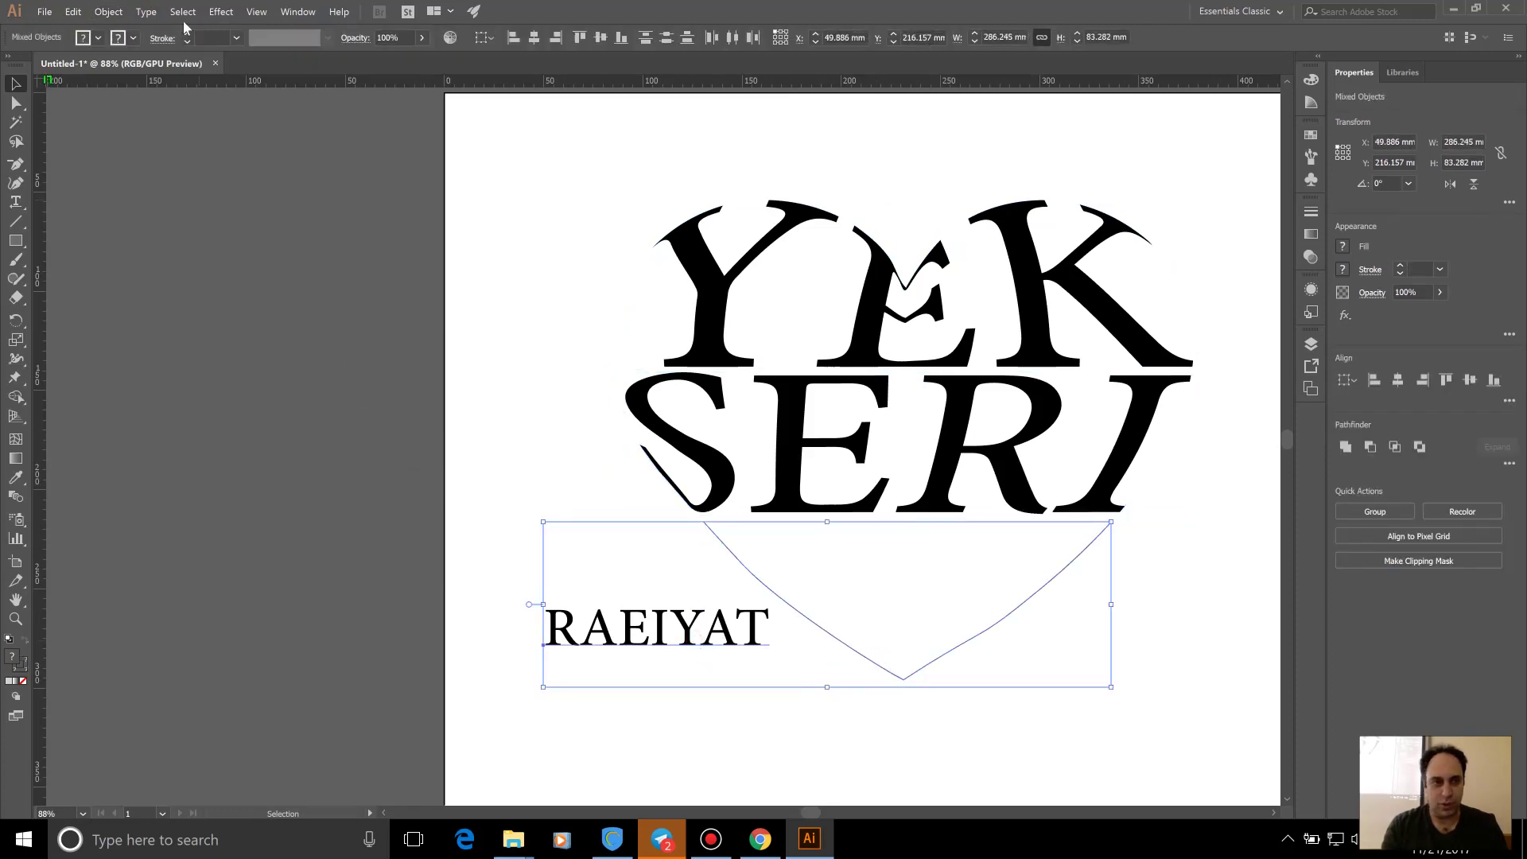
click(109, 11)
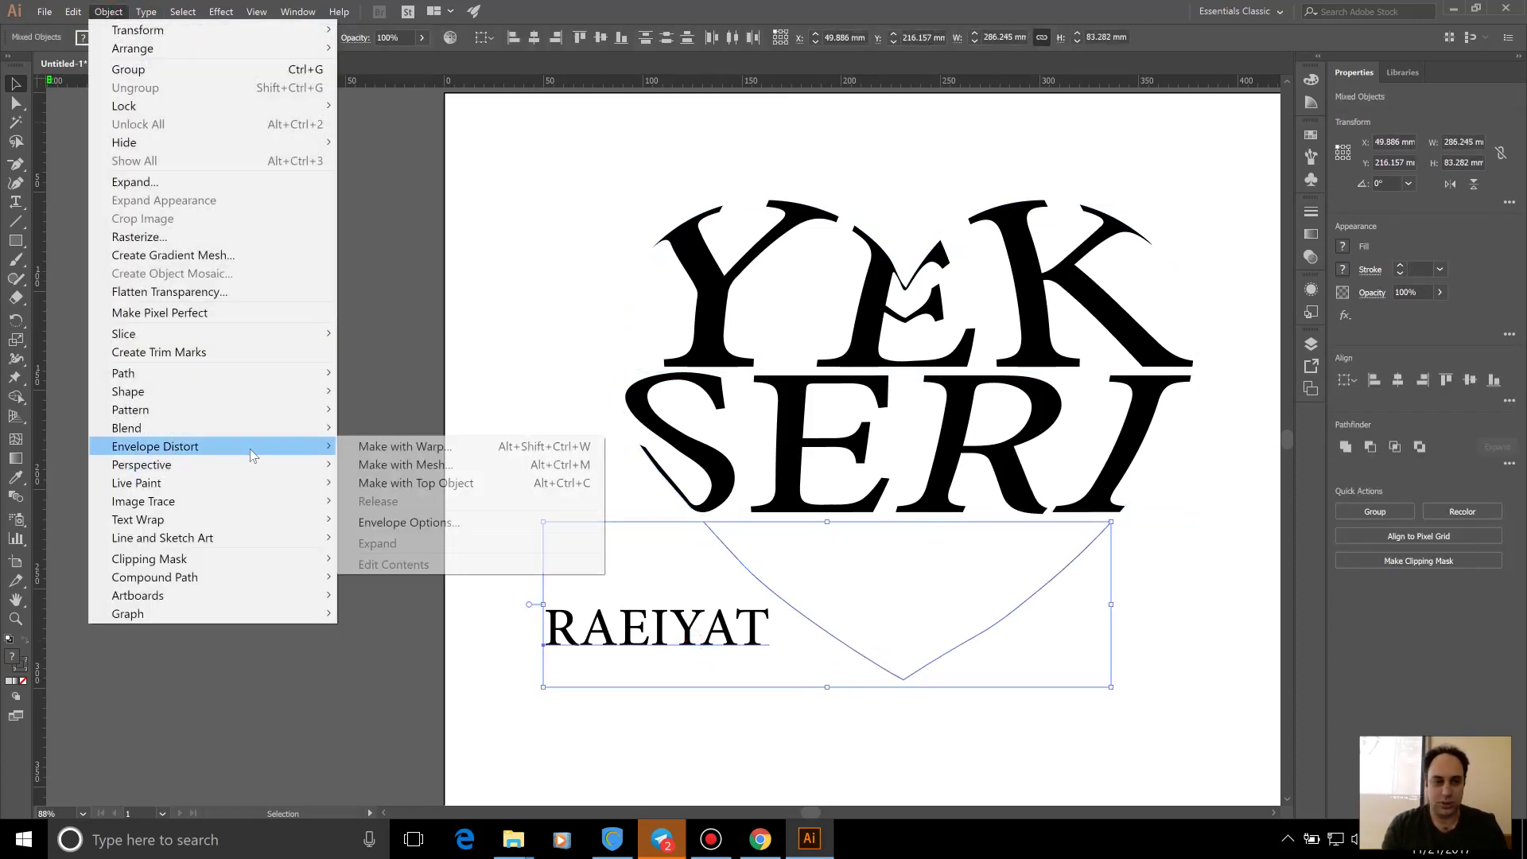
mouse_move(155, 446)
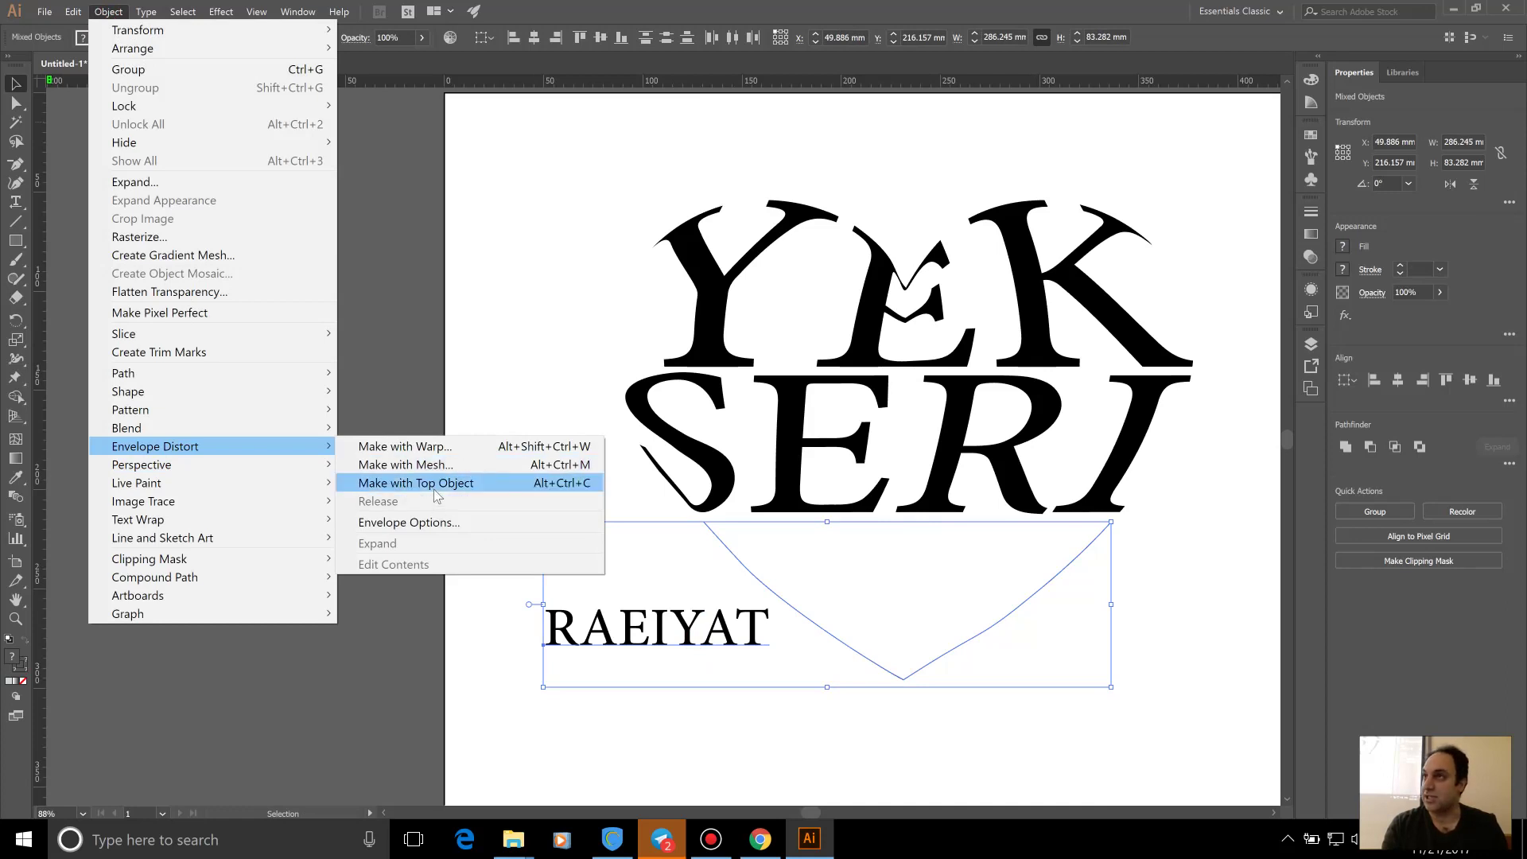
click(435, 492)
click(398, 501)
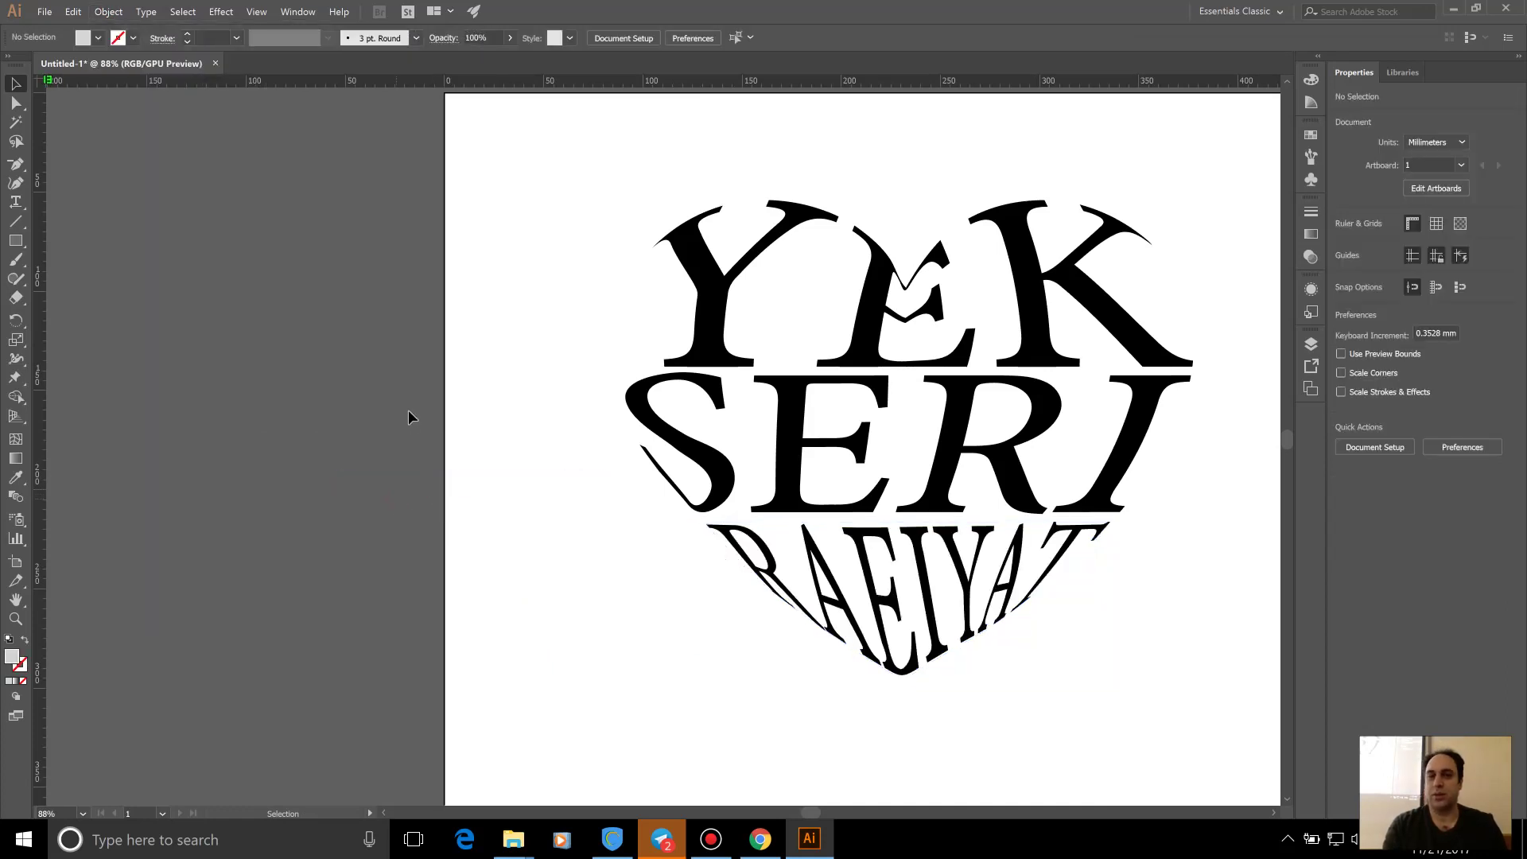
key(ctrl+0)
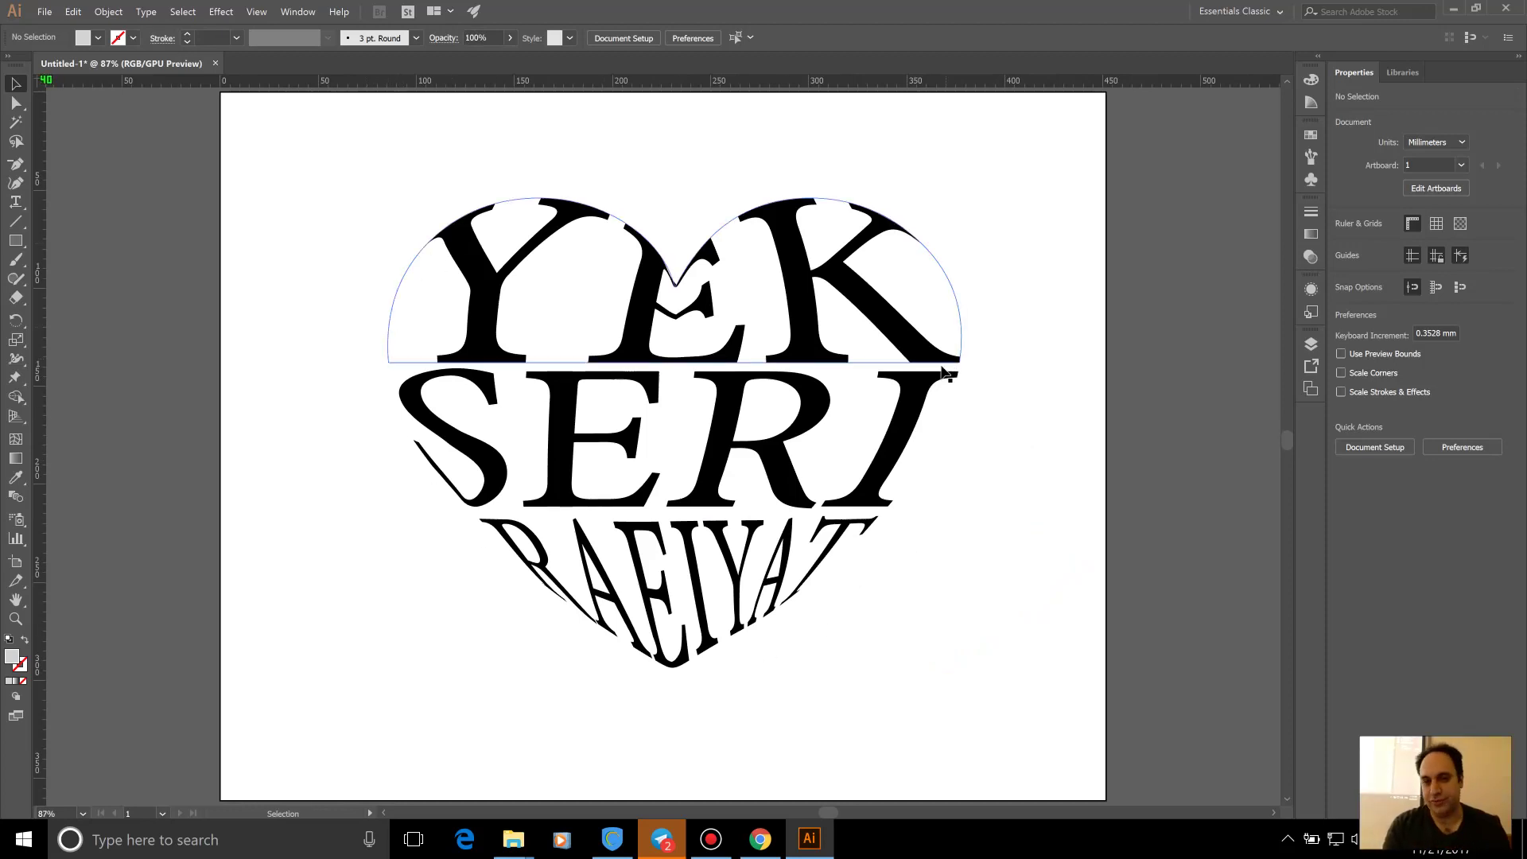
click(714, 317)
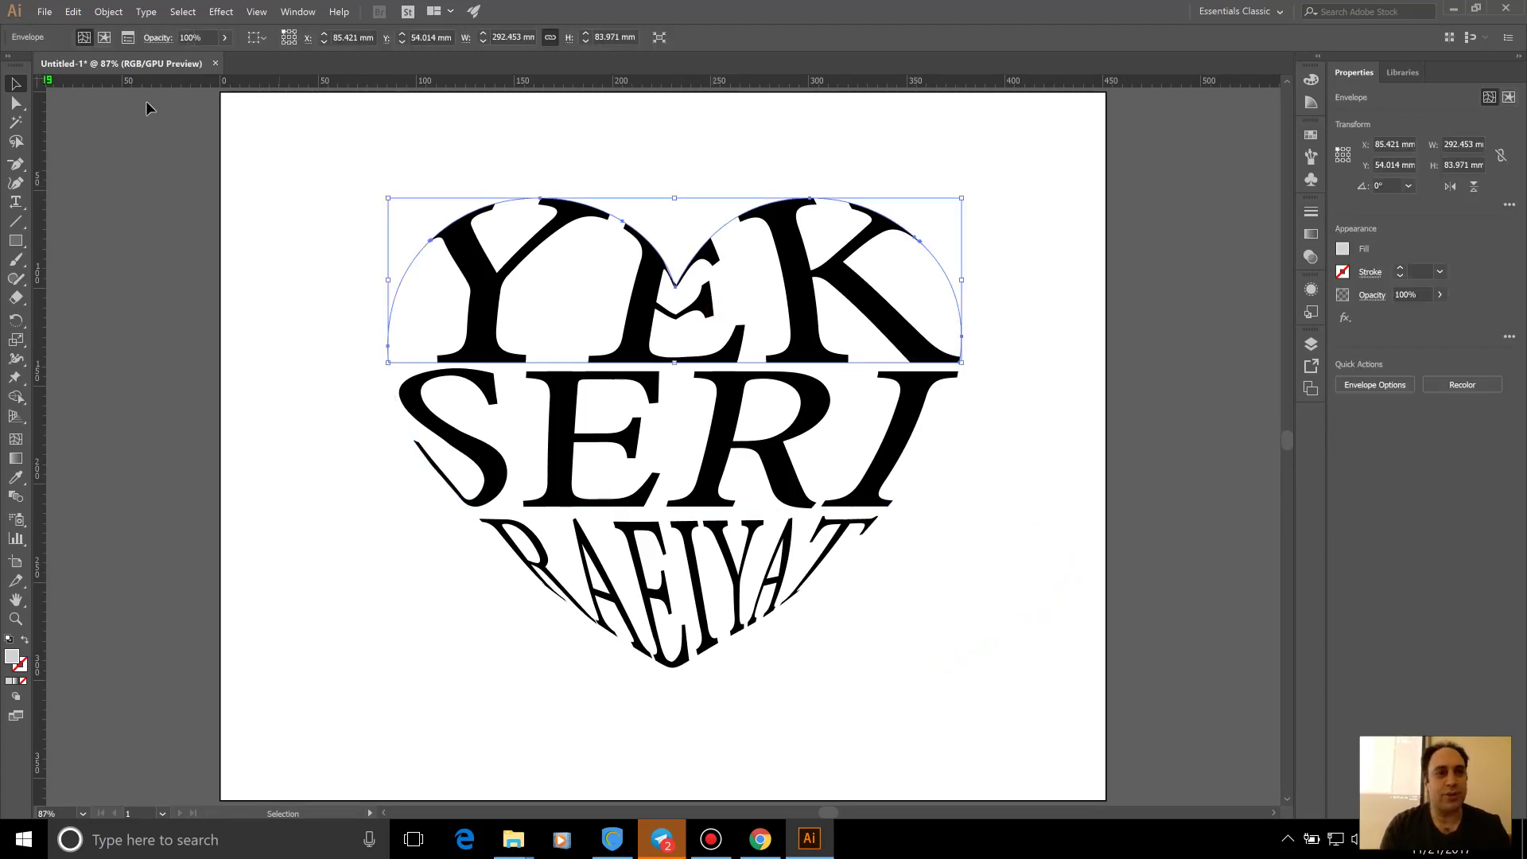
Fill the YEK envelope's text with dark brown
click(103, 38)
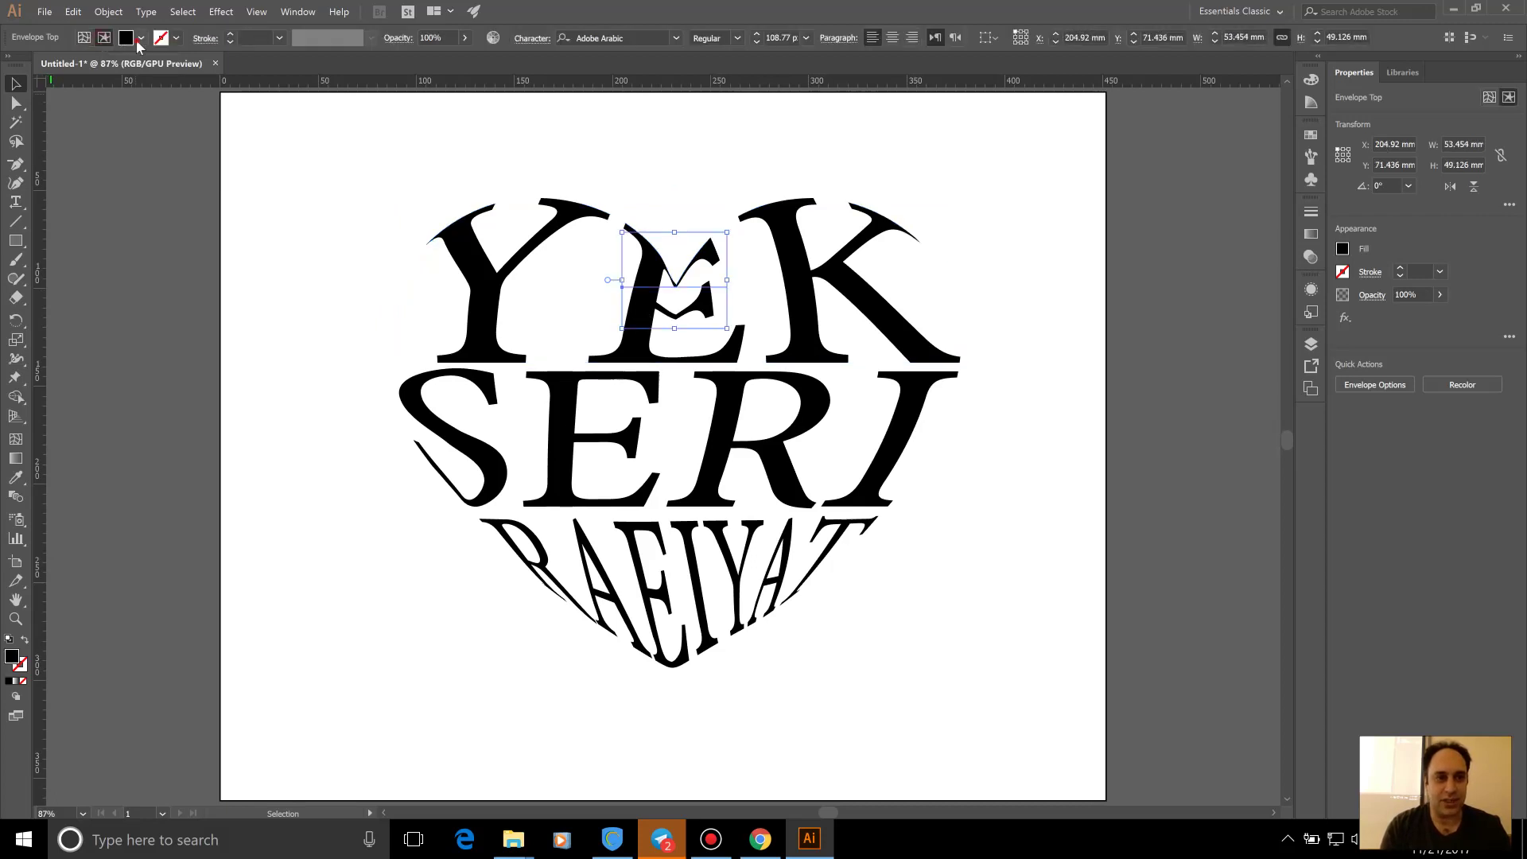
click(141, 38)
click(134, 89)
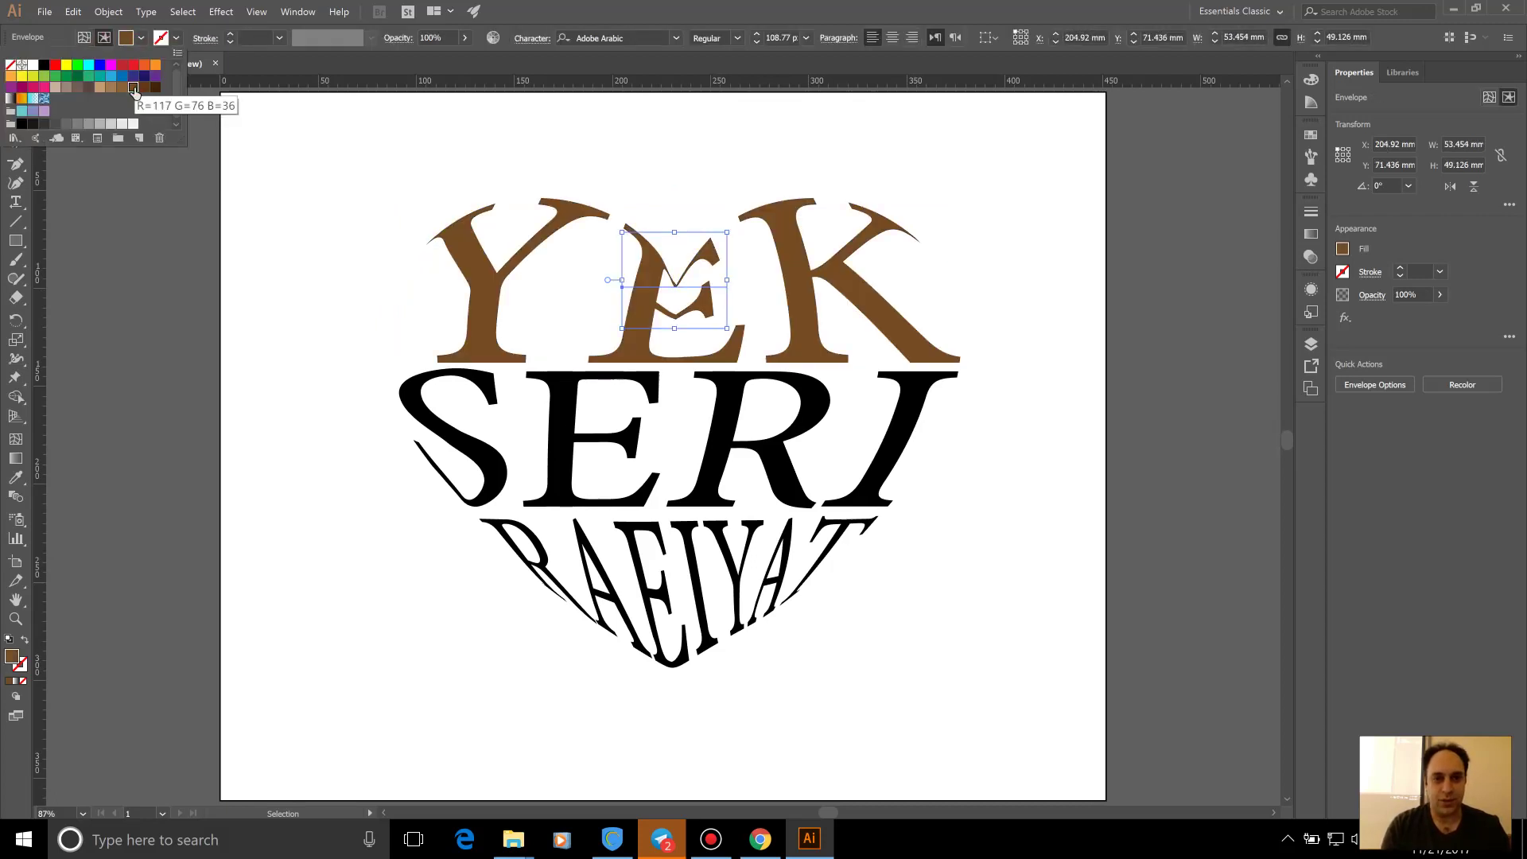
click(549, 12)
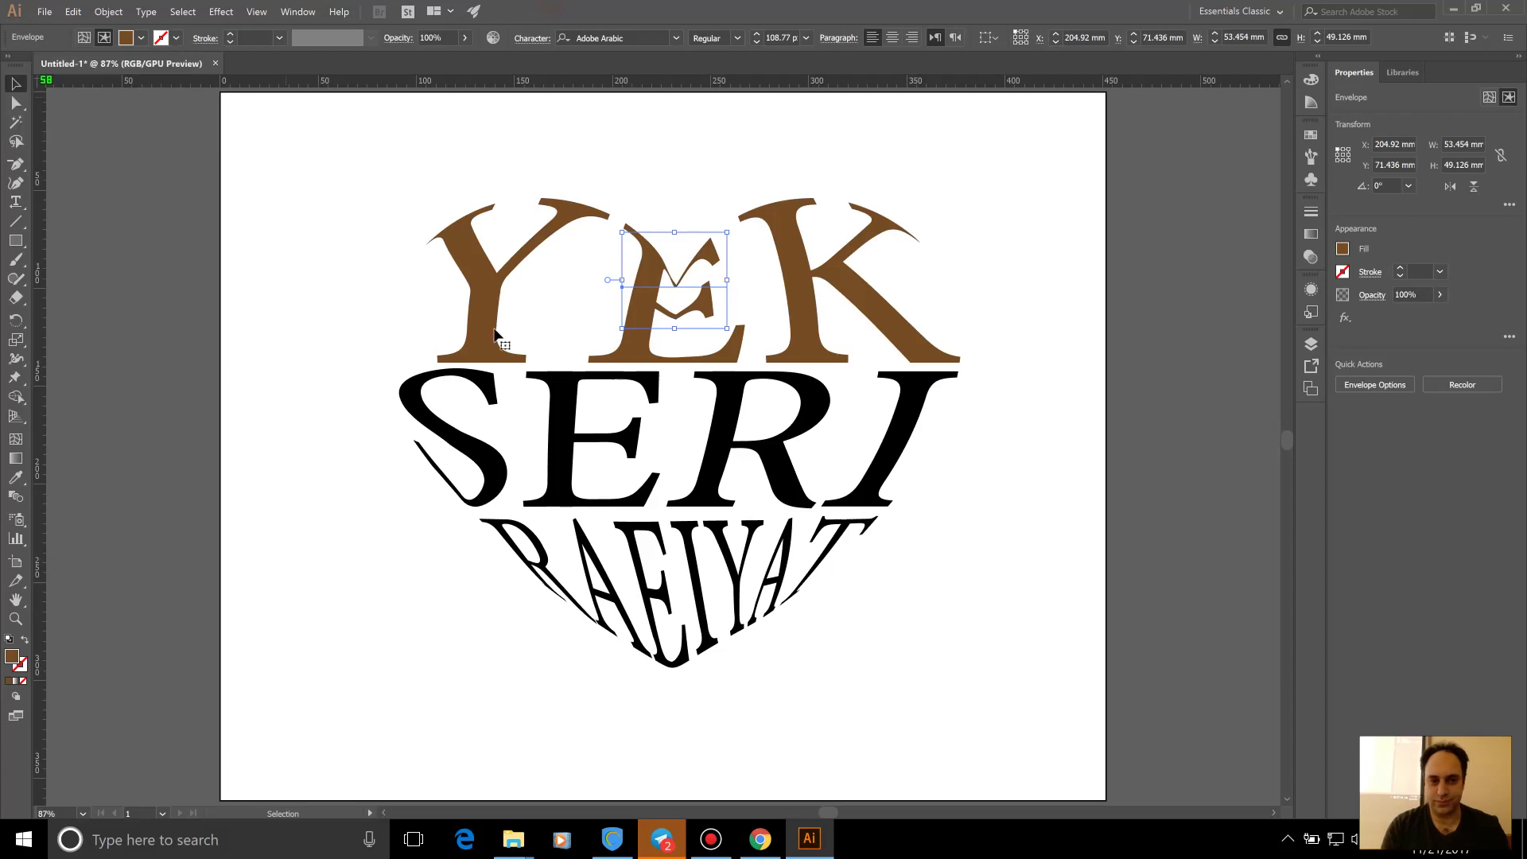
Fill the SERI envelope's text with a lighter brown
click(492, 395)
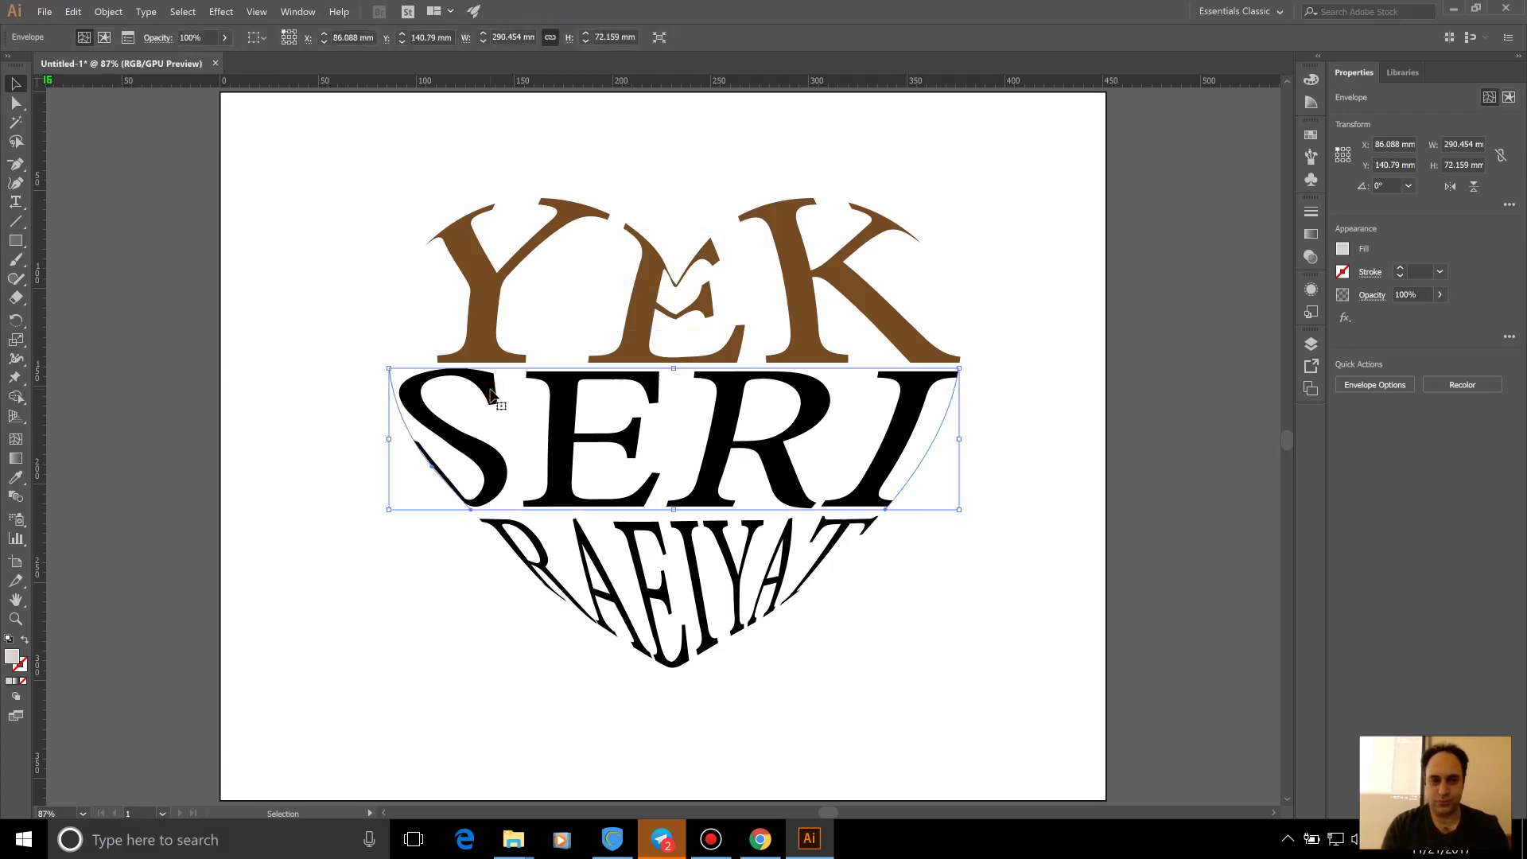
click(111, 37)
click(140, 38)
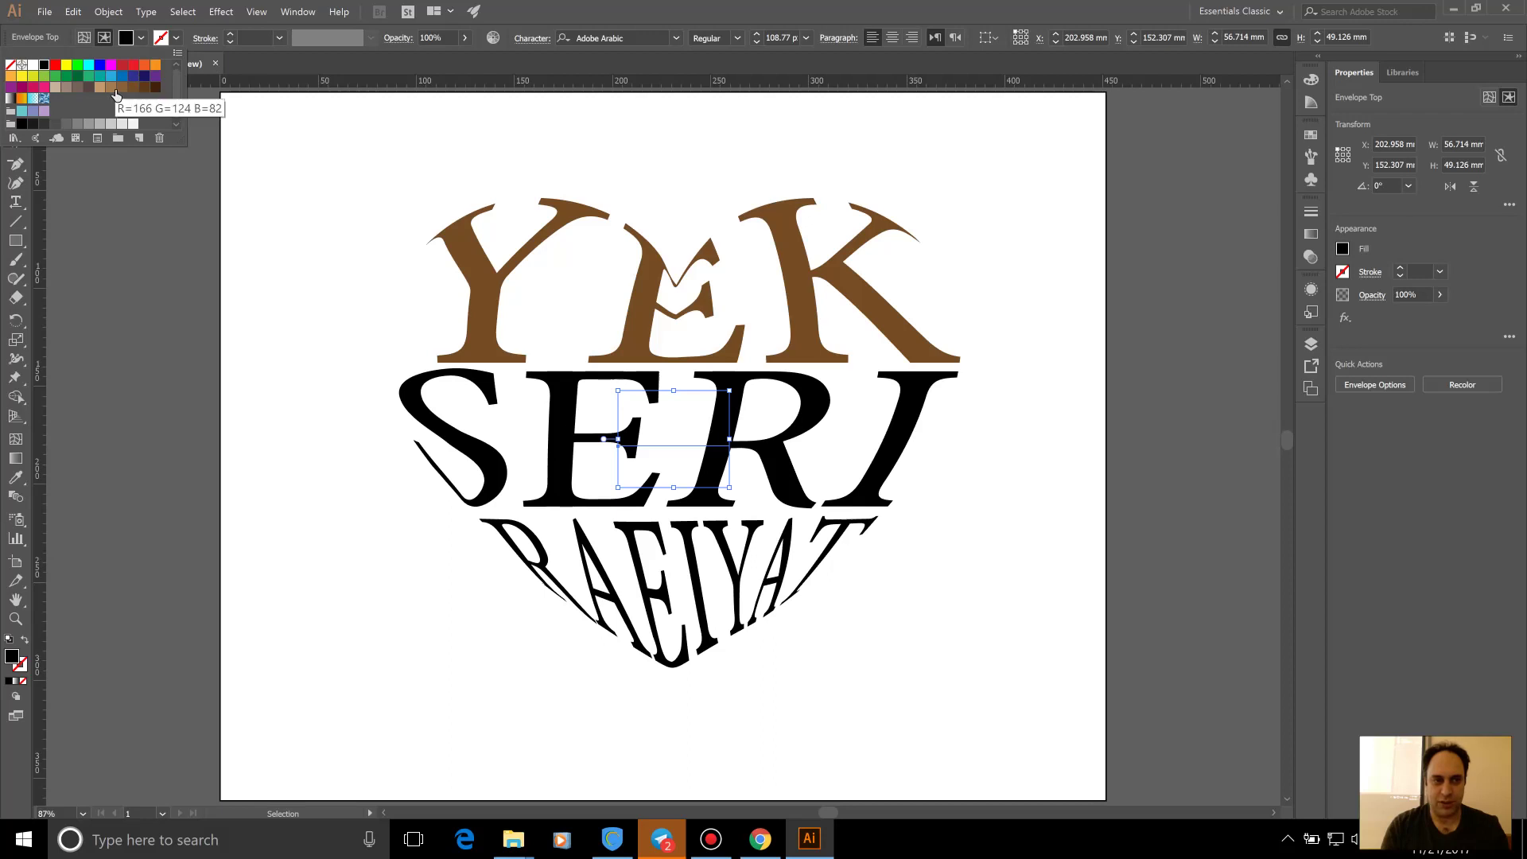
click(116, 94)
click(538, 561)
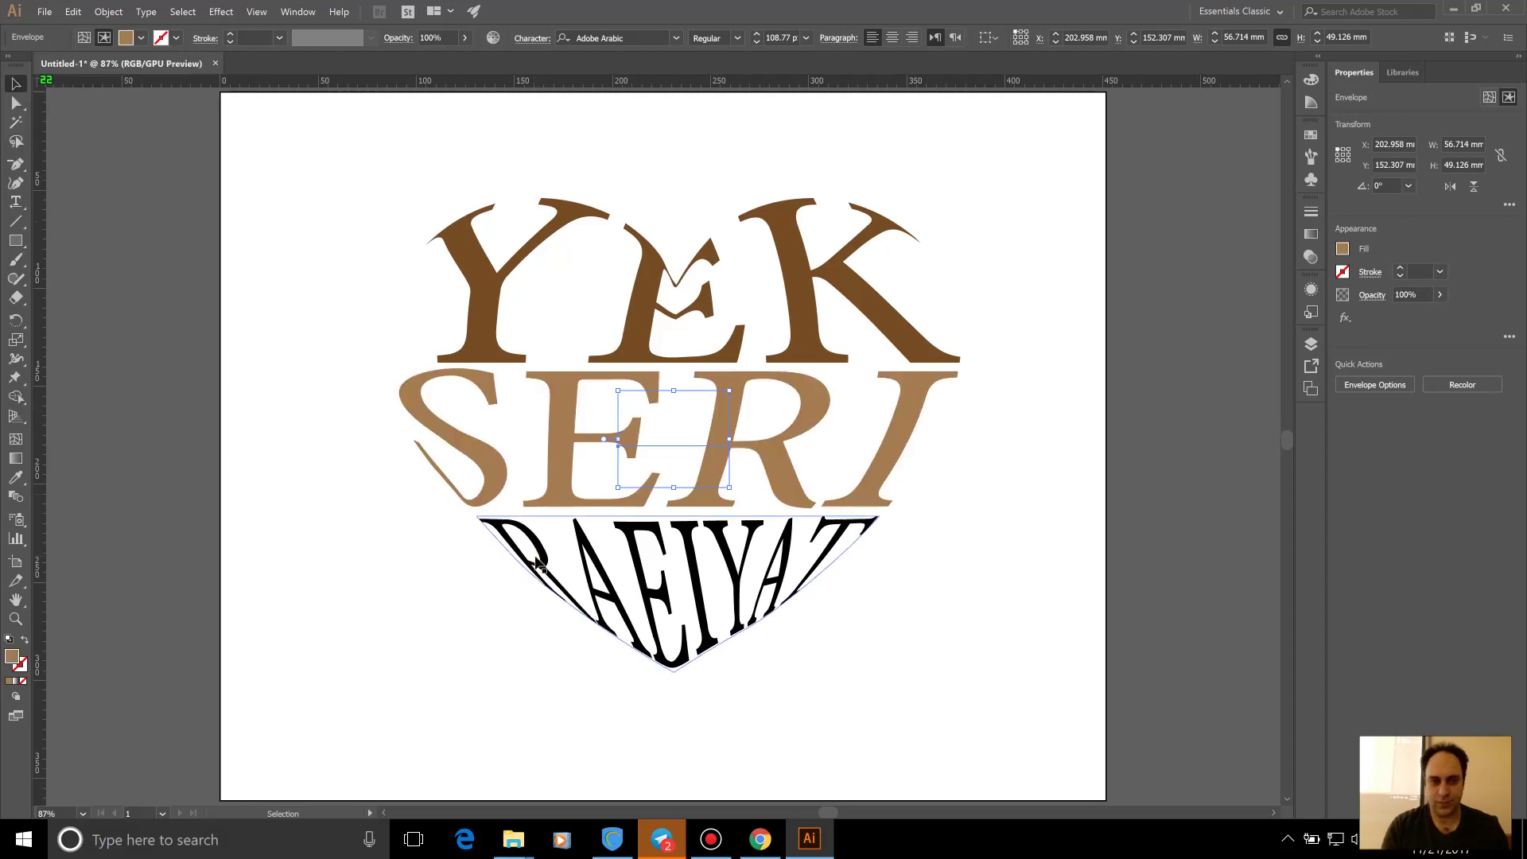
Fill the RAEIYAT envelope's text with pale beige instead of dark grey
click(558, 527)
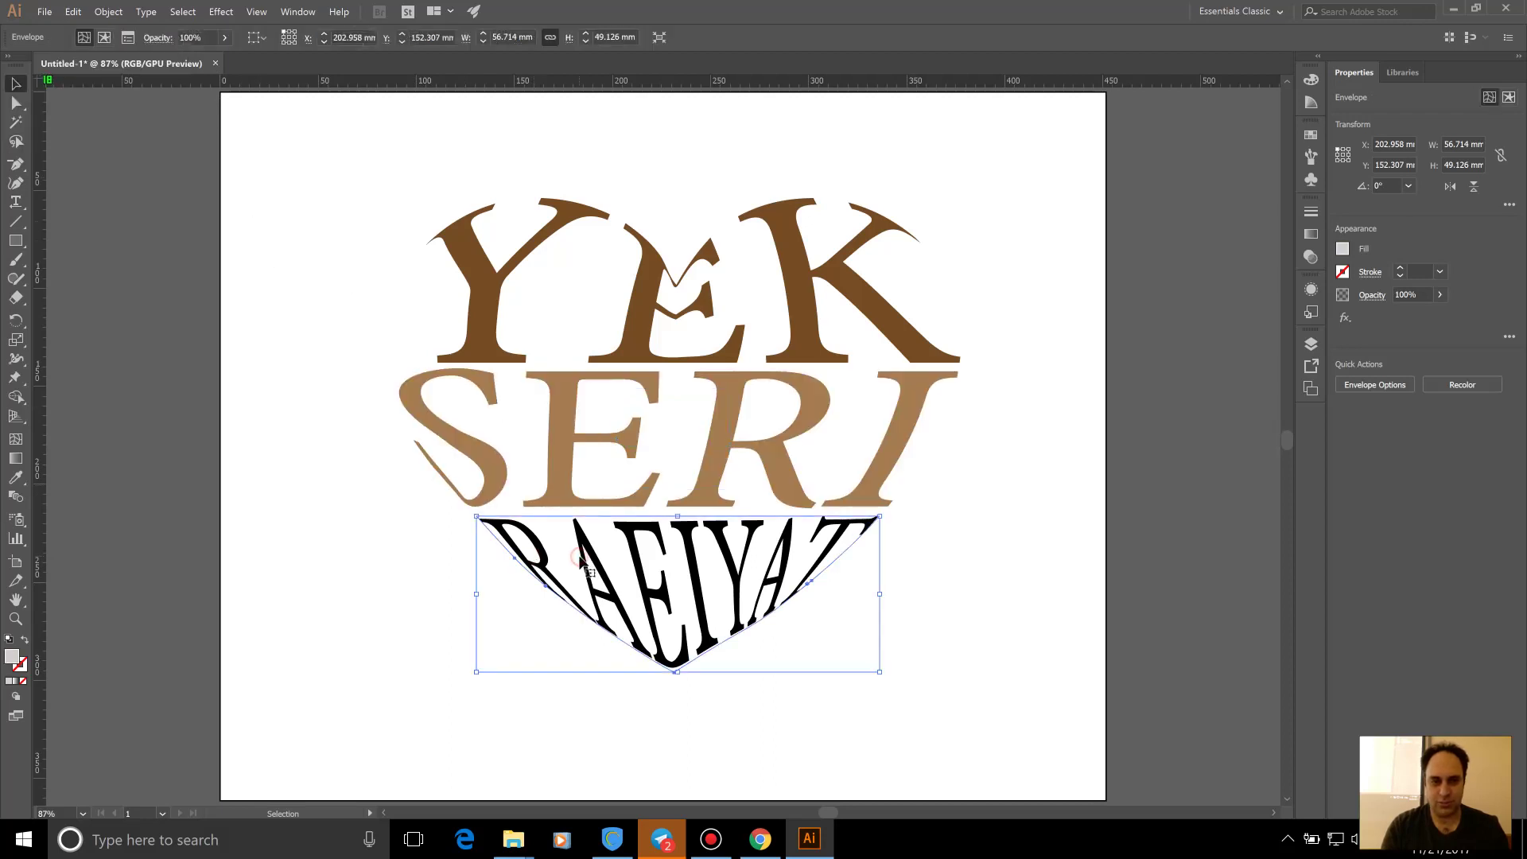
click(104, 37)
click(140, 37)
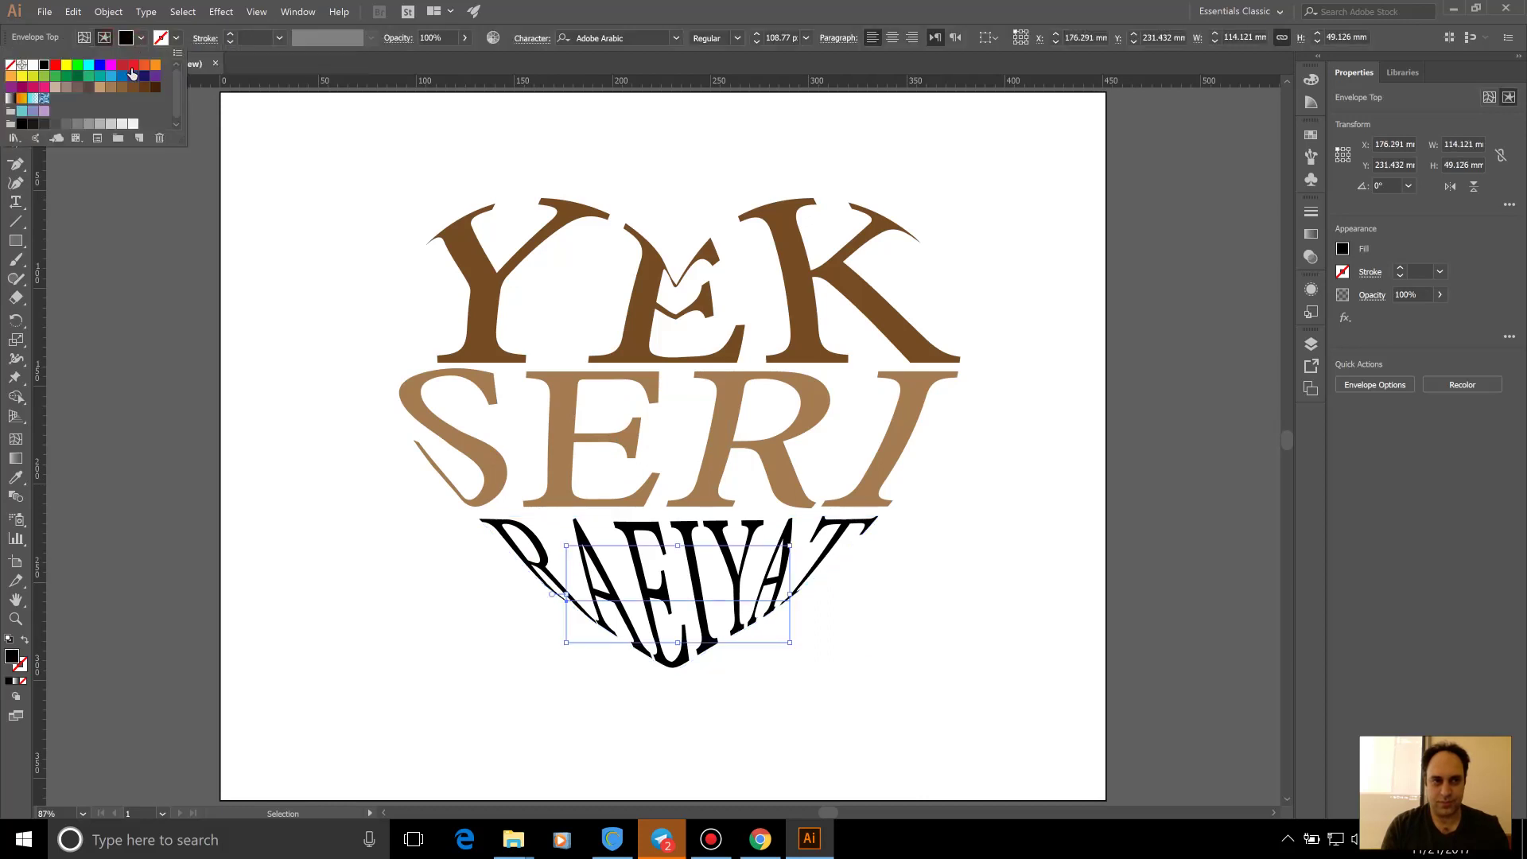
click(91, 92)
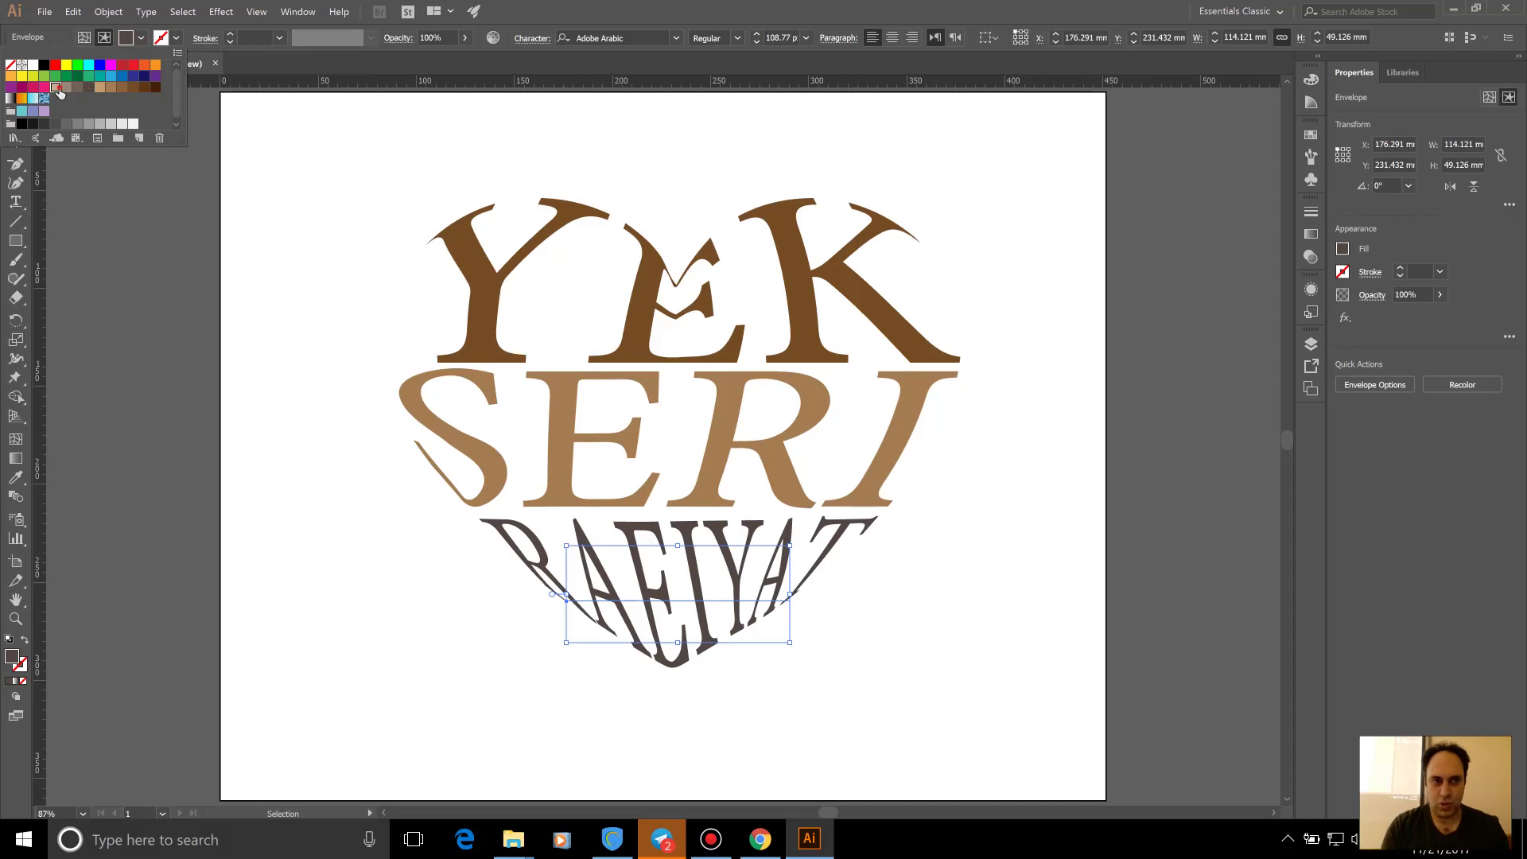
click(59, 88)
click(292, 450)
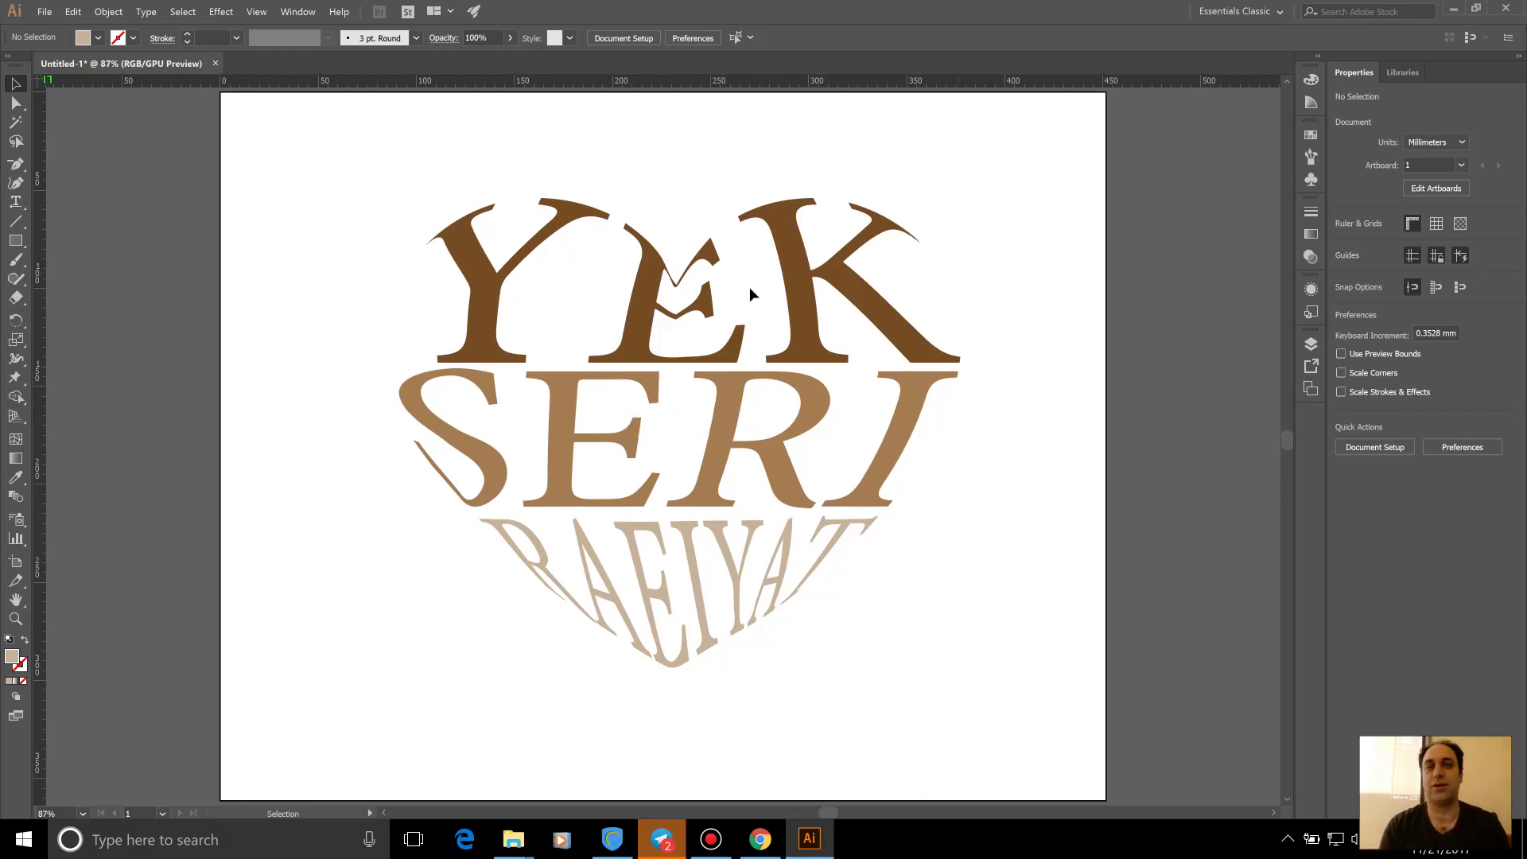
Raise the centre dip of YEK's envelope slightly
click(688, 274)
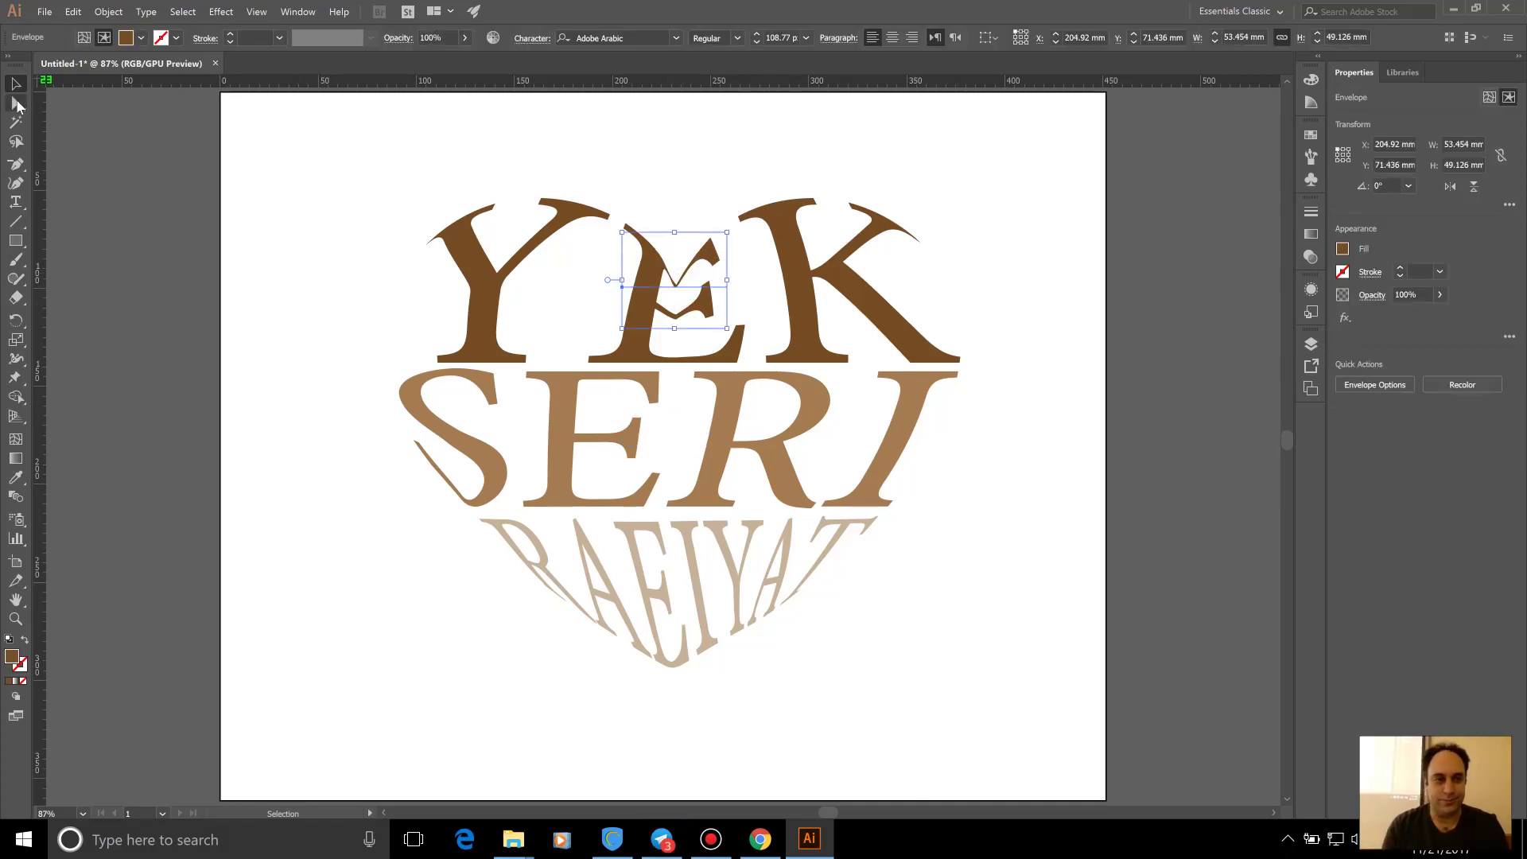
click(82, 39)
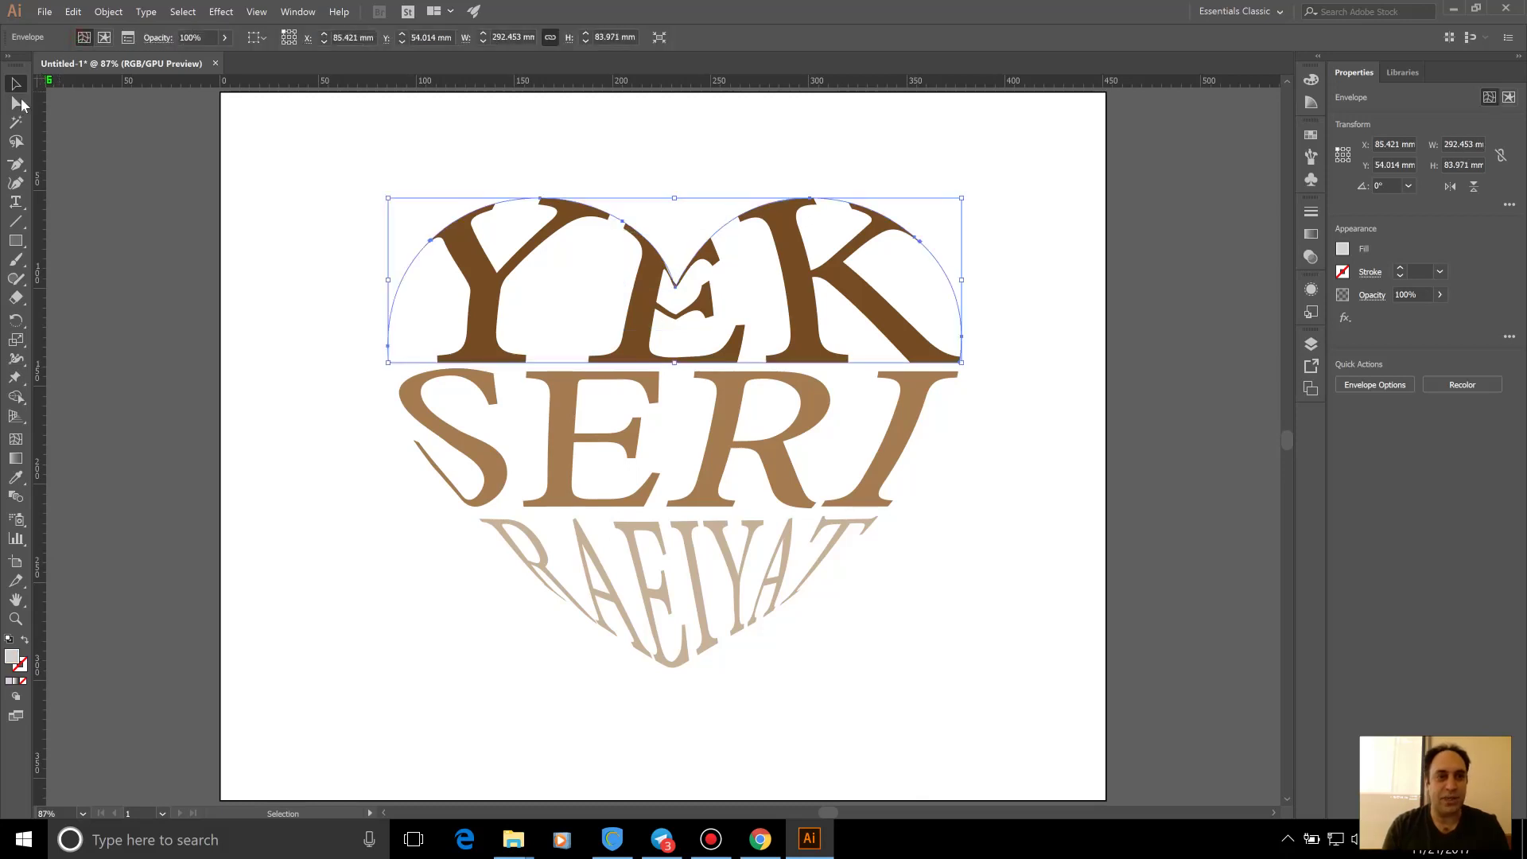
key(a)
drag(674, 291, 679, 271)
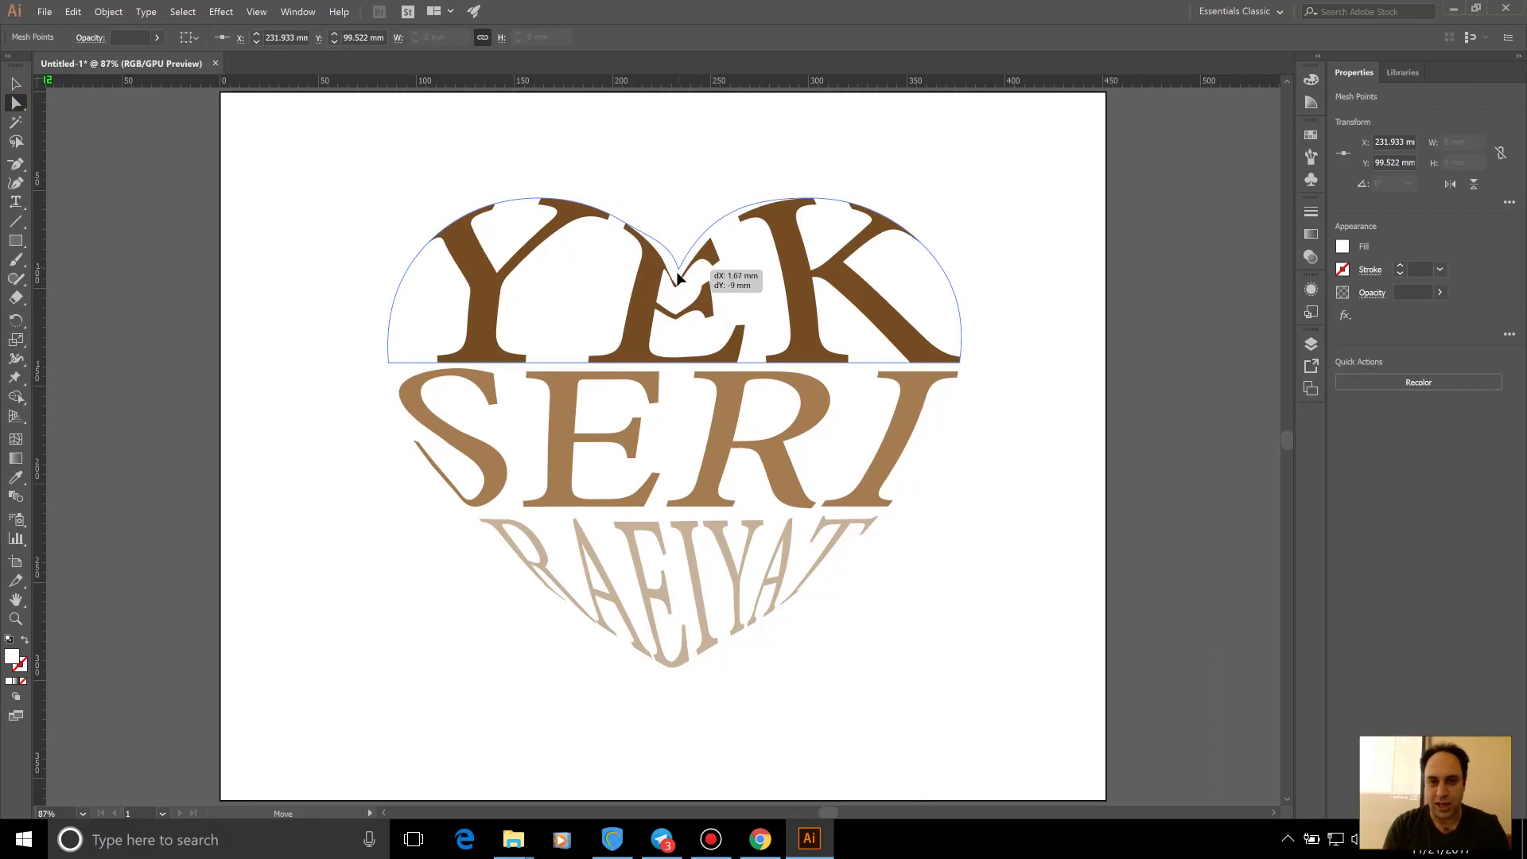
drag(679, 269, 674, 272)
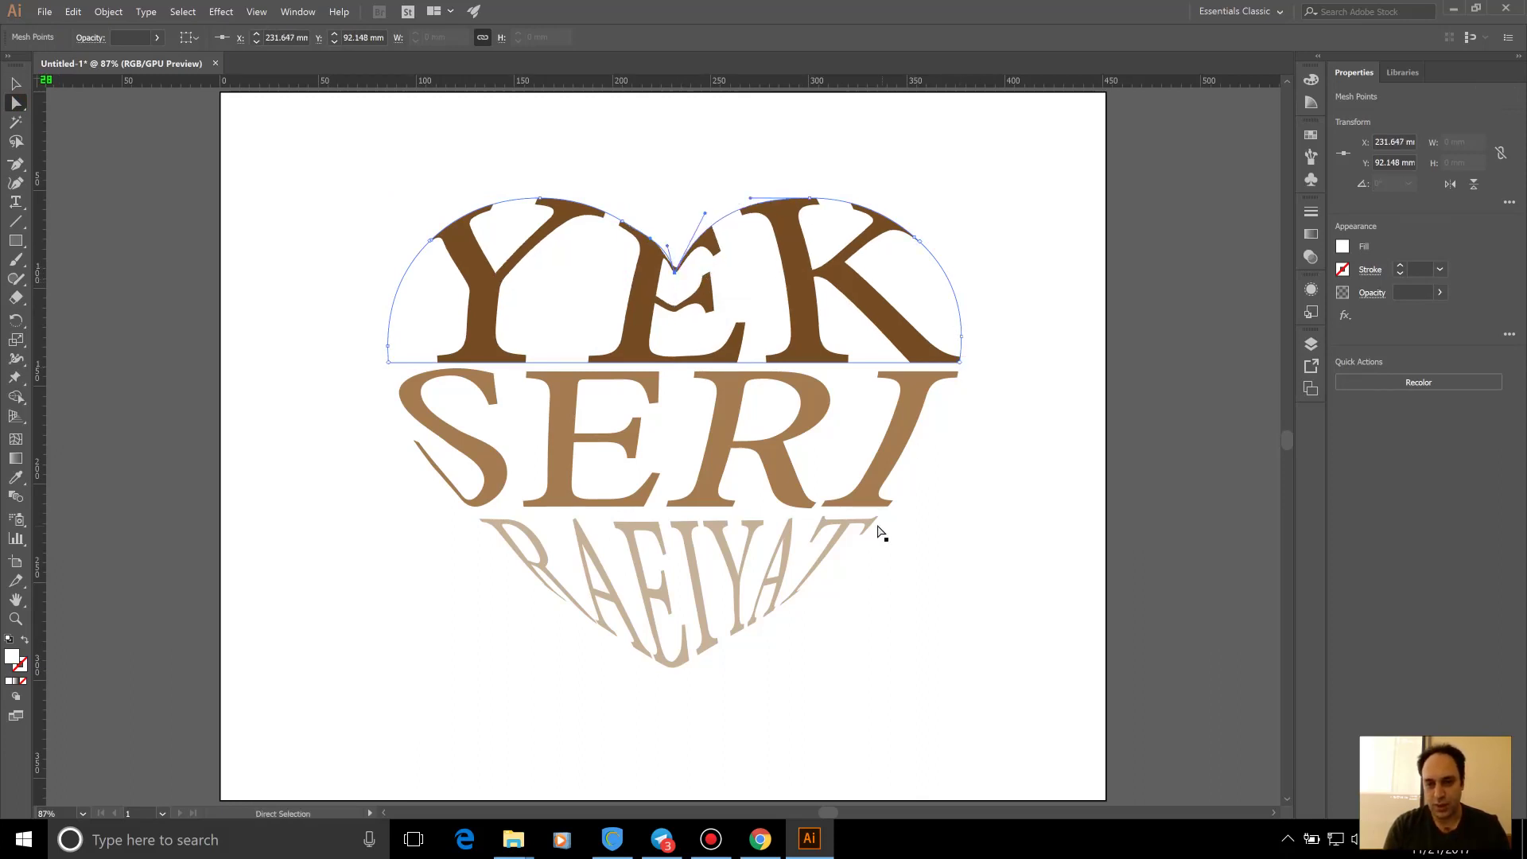
Nudge the top-right point of RAEIYAT's envelope to the right
click(844, 542)
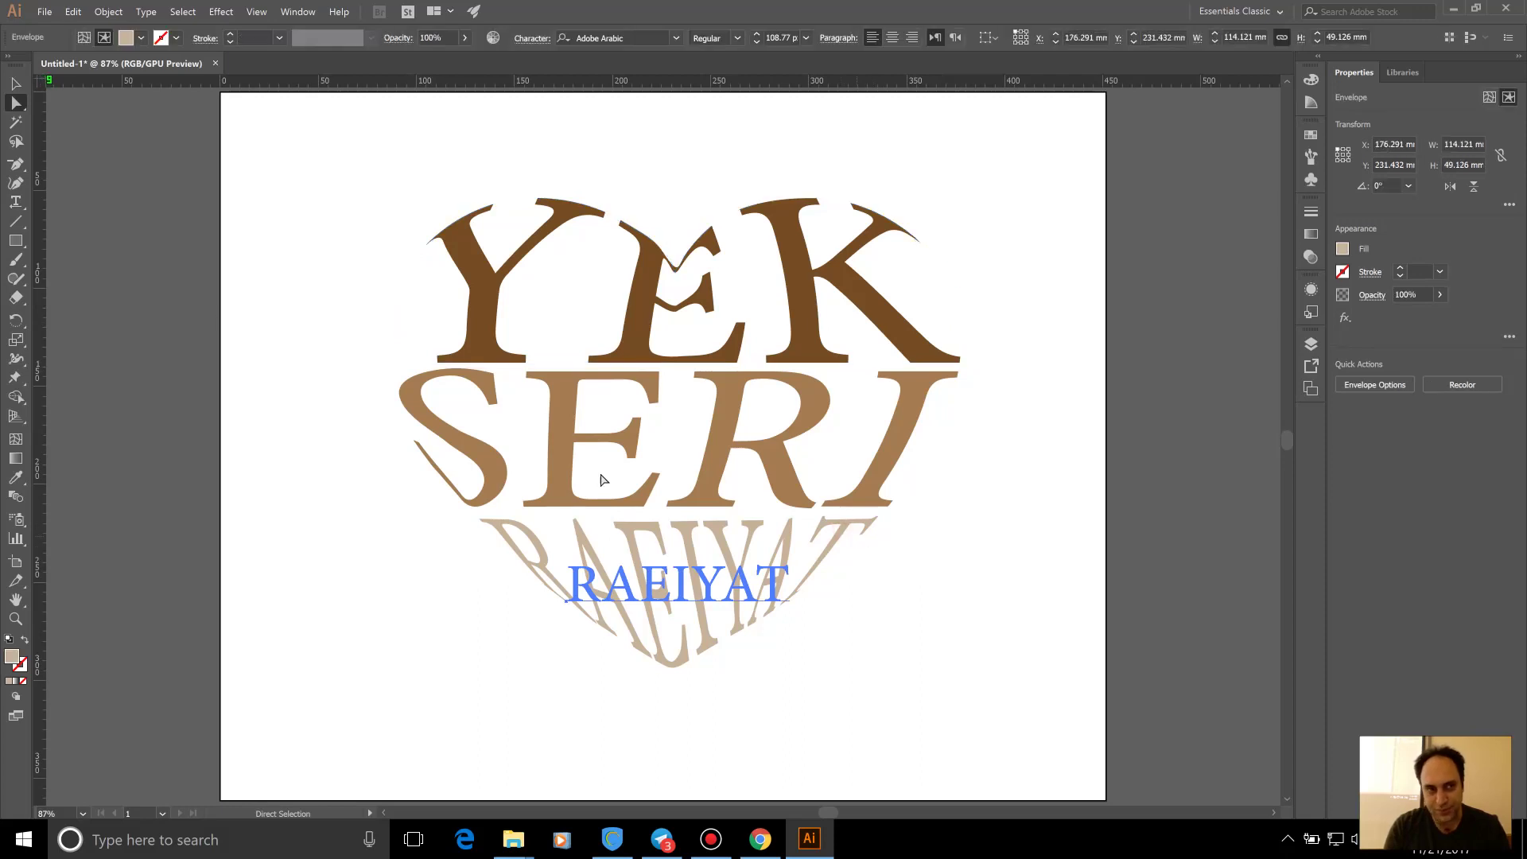
click(85, 37)
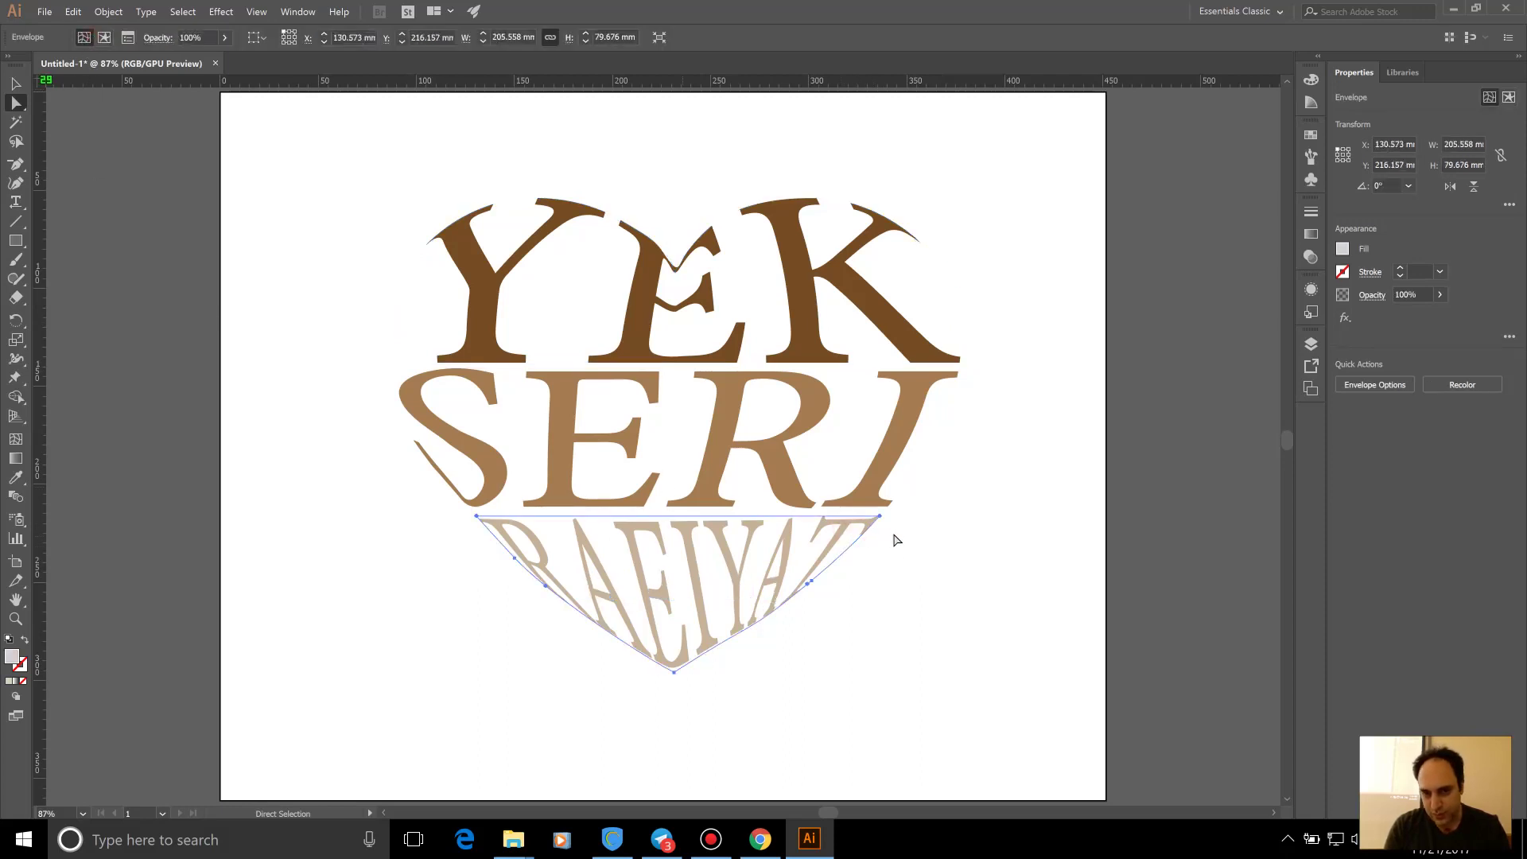
click(879, 516)
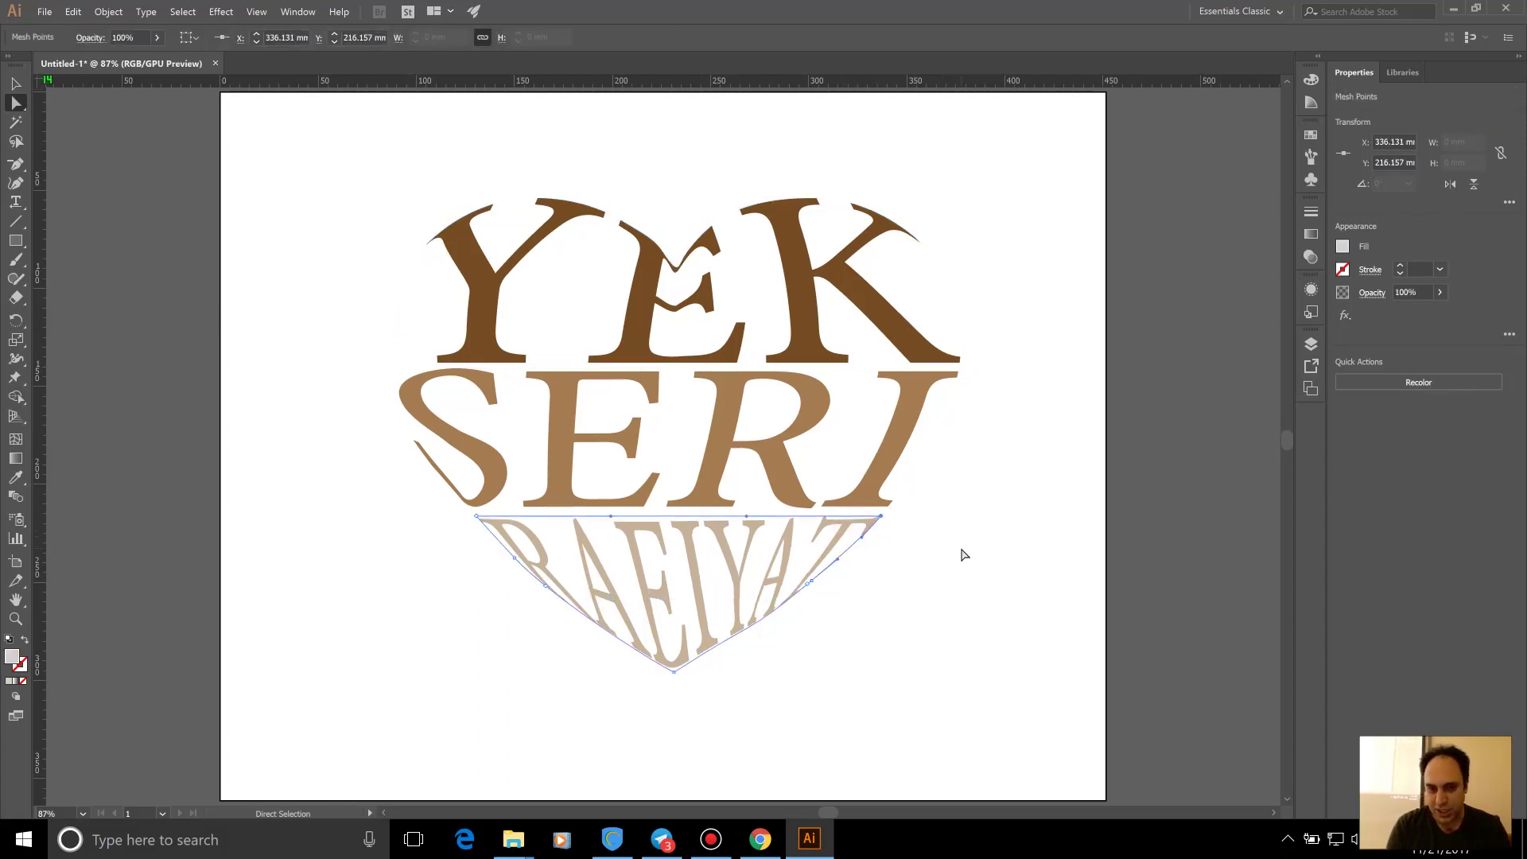
key(Right)
key(Right)
key(Right)
key(Right)
key(Right)
key(Right)
key(Right)
key(Right)
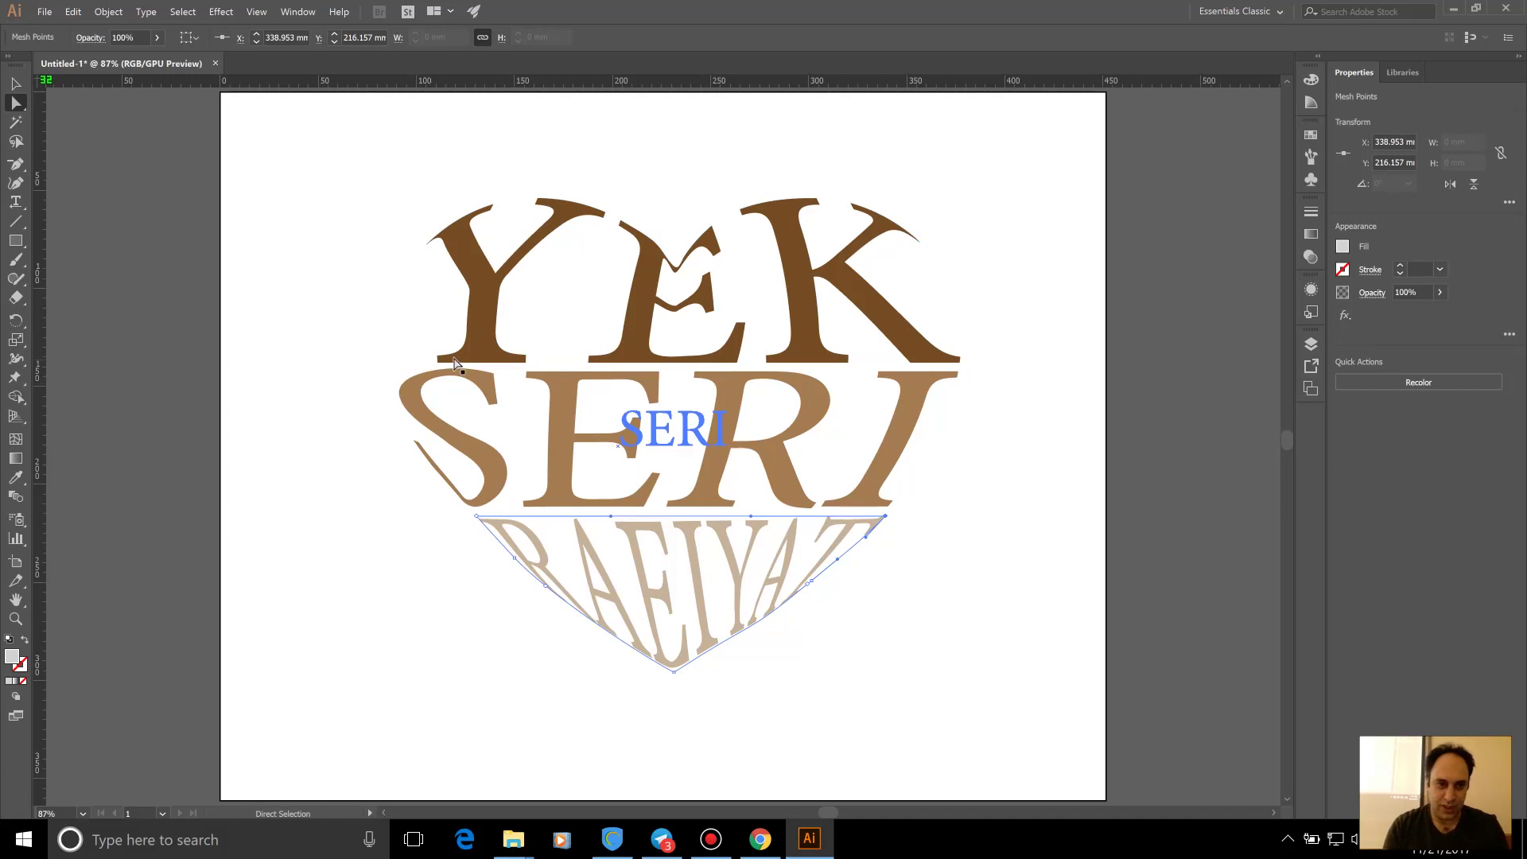
Pull YEK's left envelope point outward and fine-tune it with Shift+arrow nudges
click(387, 363)
drag(386, 363, 340, 362)
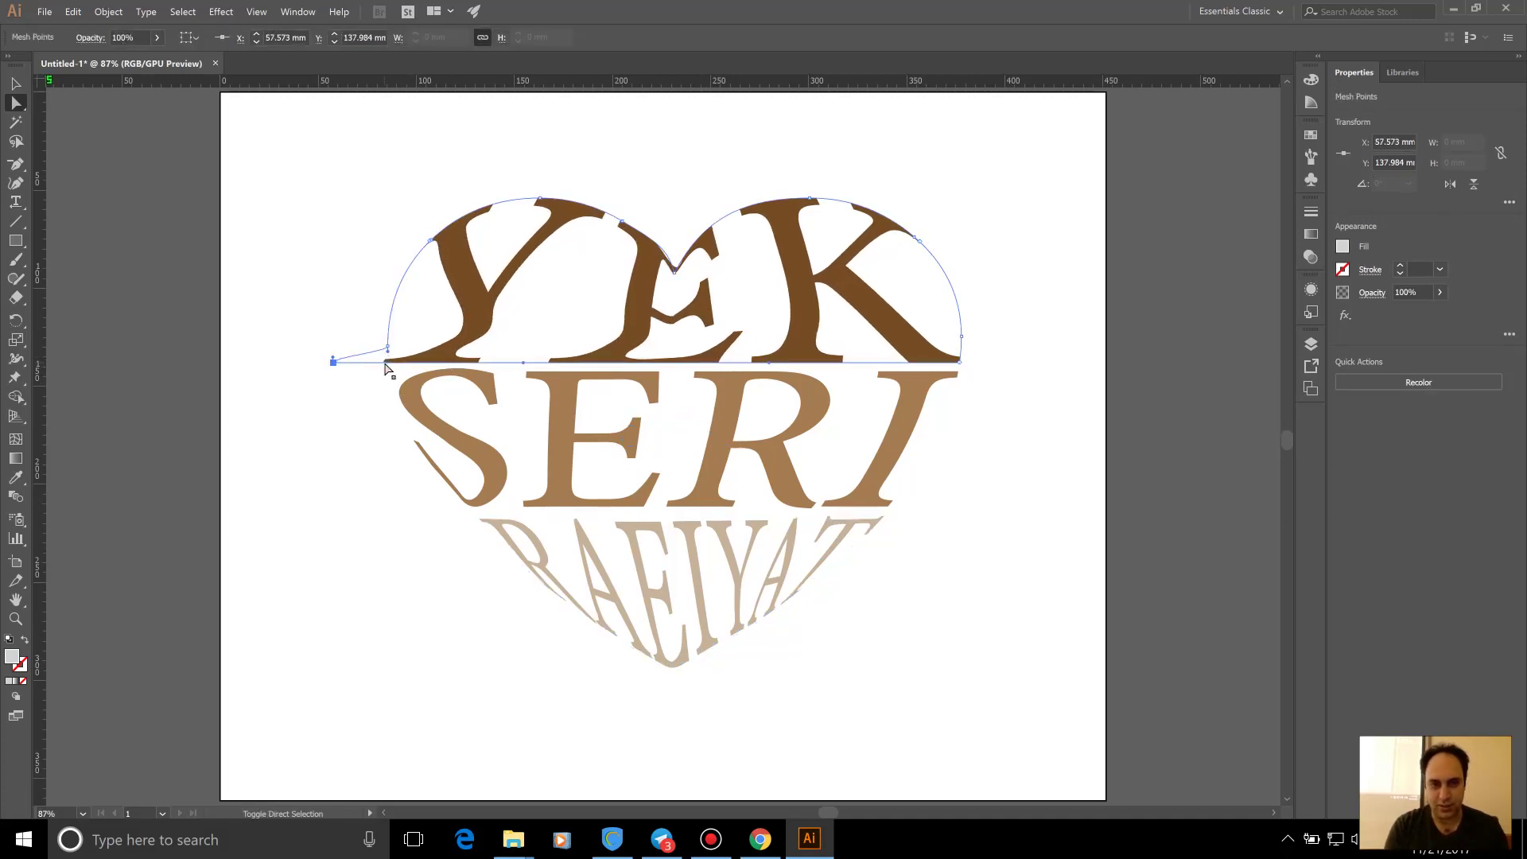
key(shift+Right)
key(shift+Right)
key(shift+Right)
key(shift+Right)
key(shift+Right)
key(shift+Right)
key(shift+Right)
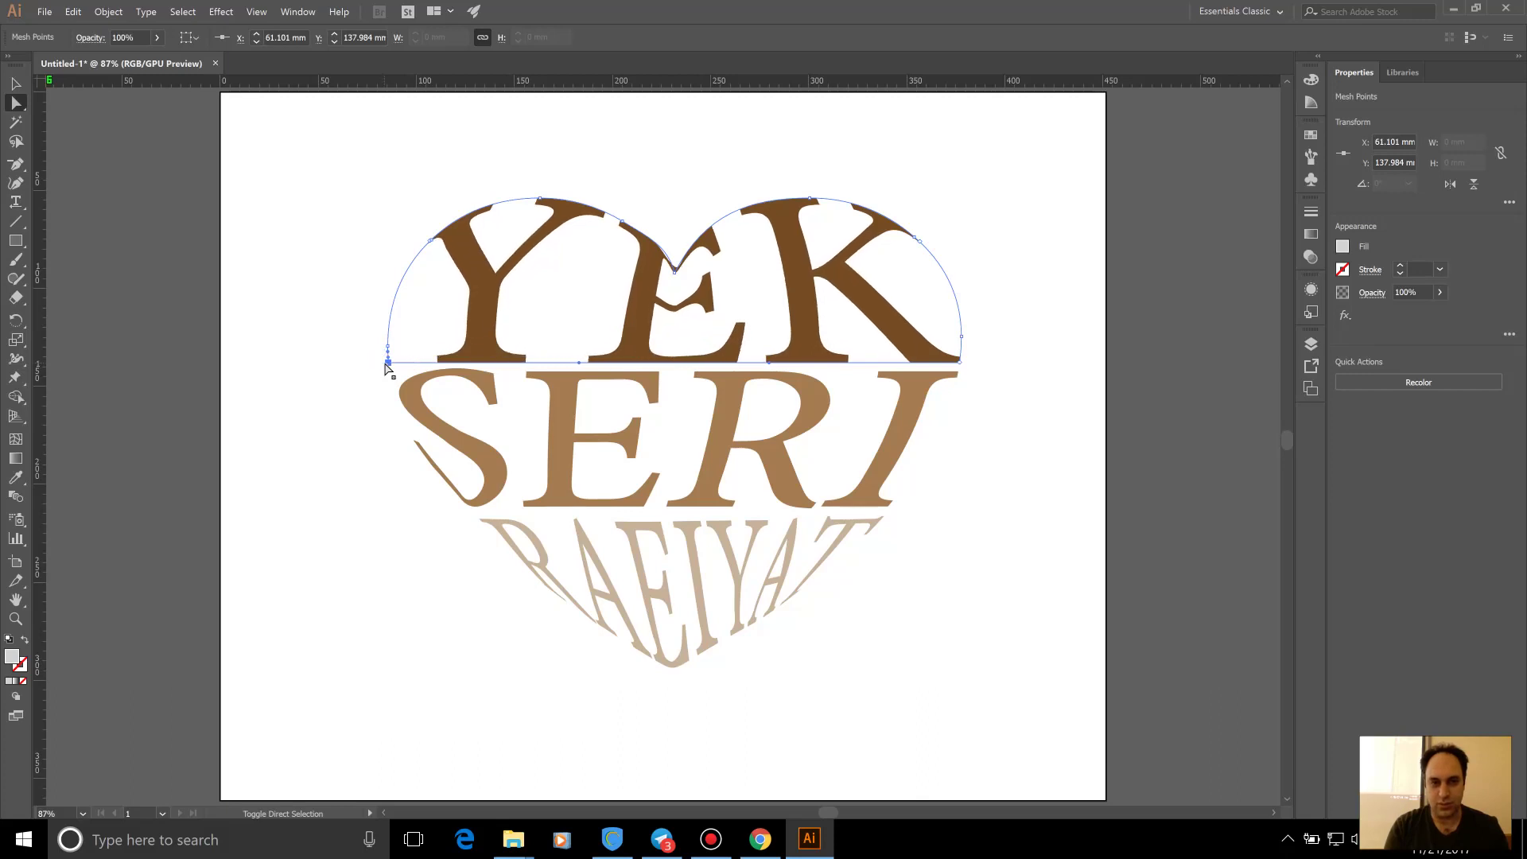
key(shift+Right)
key(shift+Right)
key(shift+Right)
key(shift+Right)
key(shift+Right)
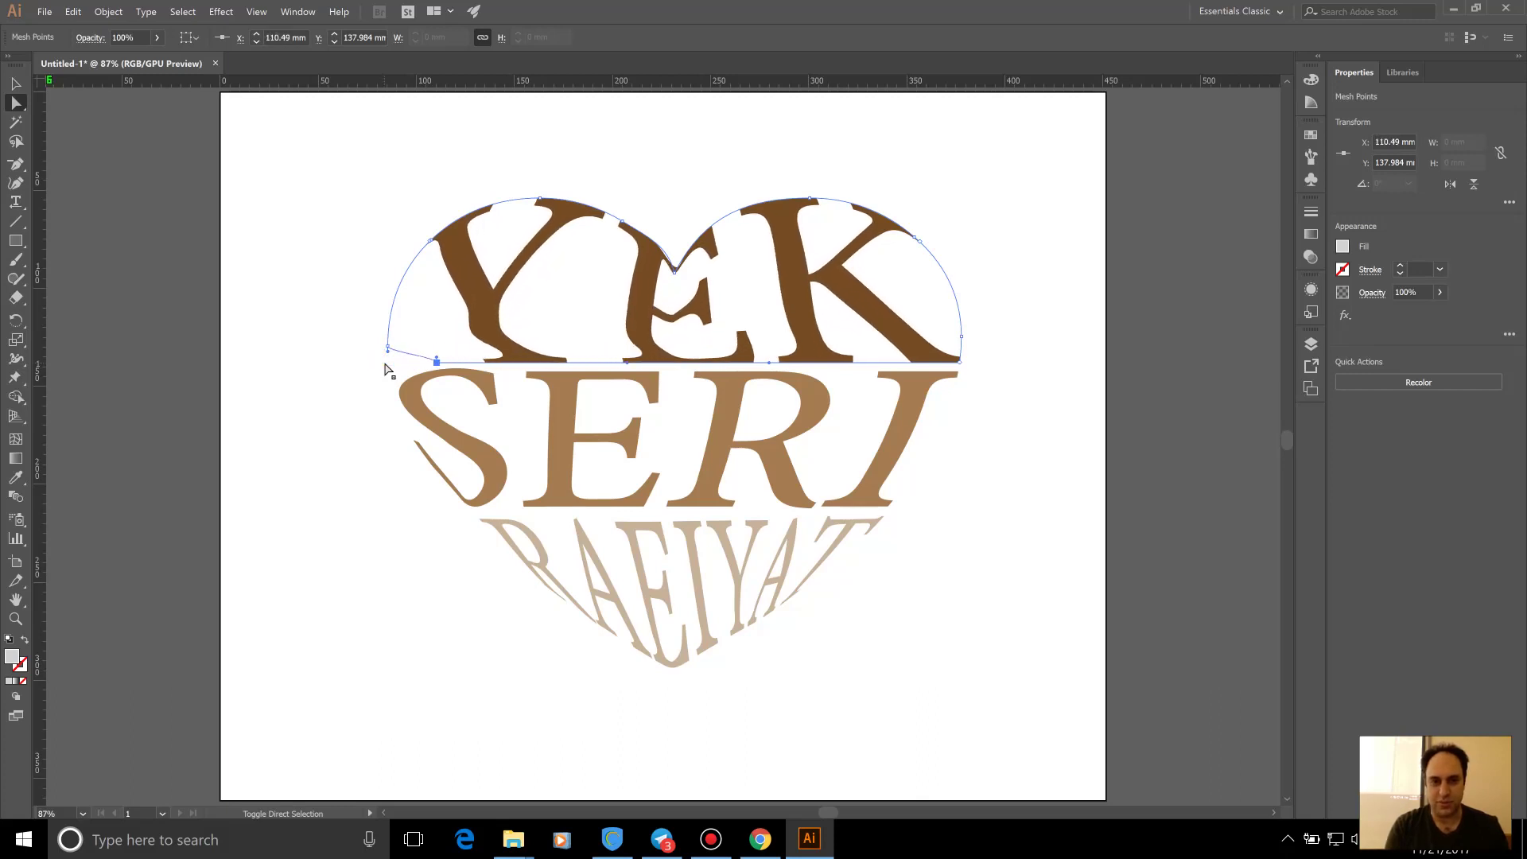
key(shift+Right)
key(shift+Right)
key(shift+Left)
key(shift+Left)
key(shift+Left)
key(shift+Left)
key(shift+Left)
key(shift+Left)
key(shift+Left)
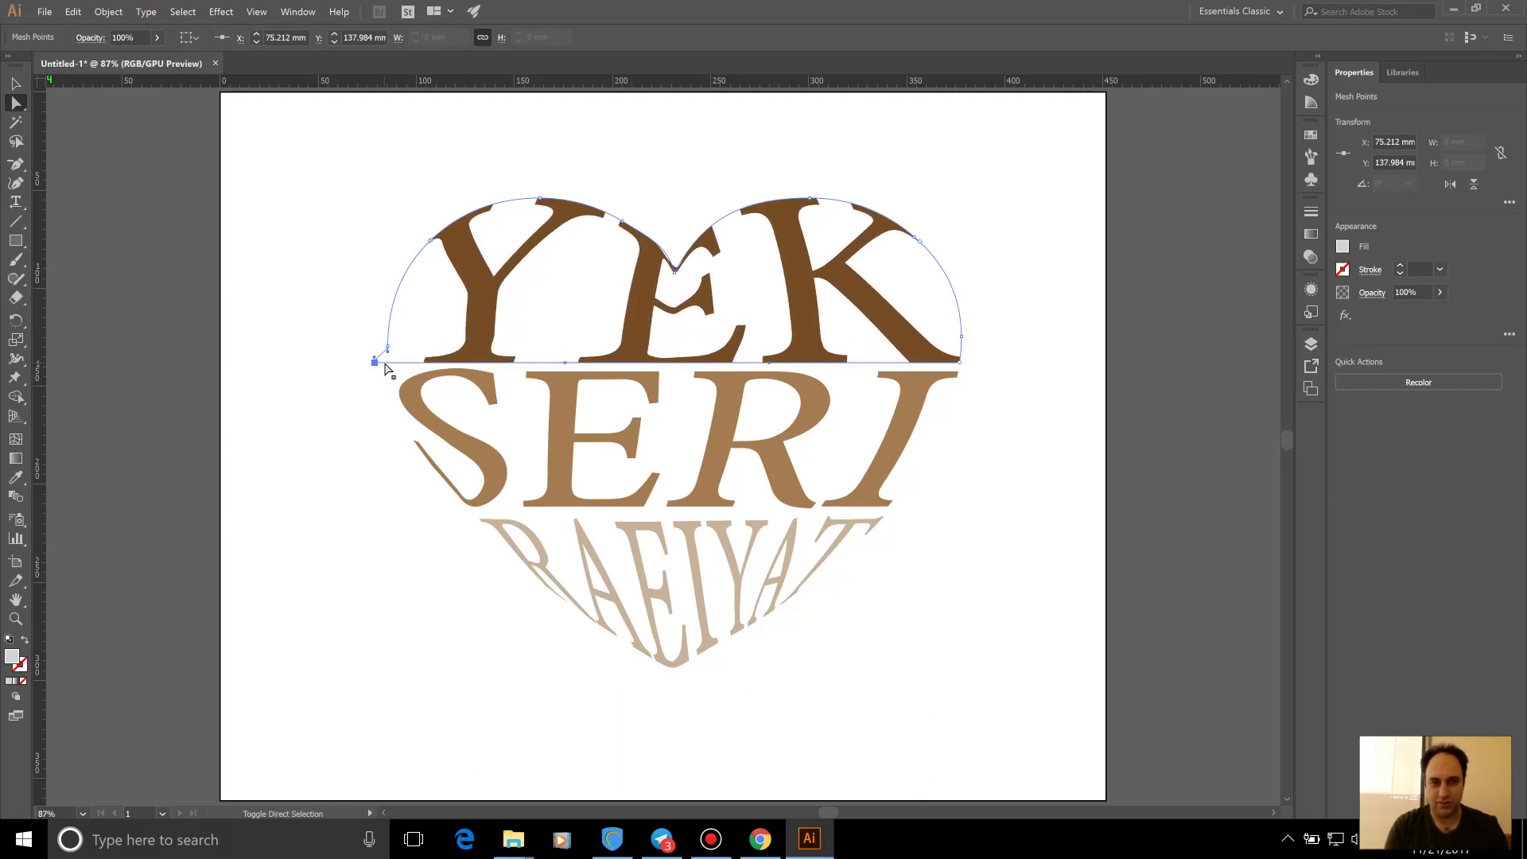
key(shift+Left)
key(shift+Left)
key(shift+Left)
key(shift+Left)
key(shift+Left)
key(shift+Right)
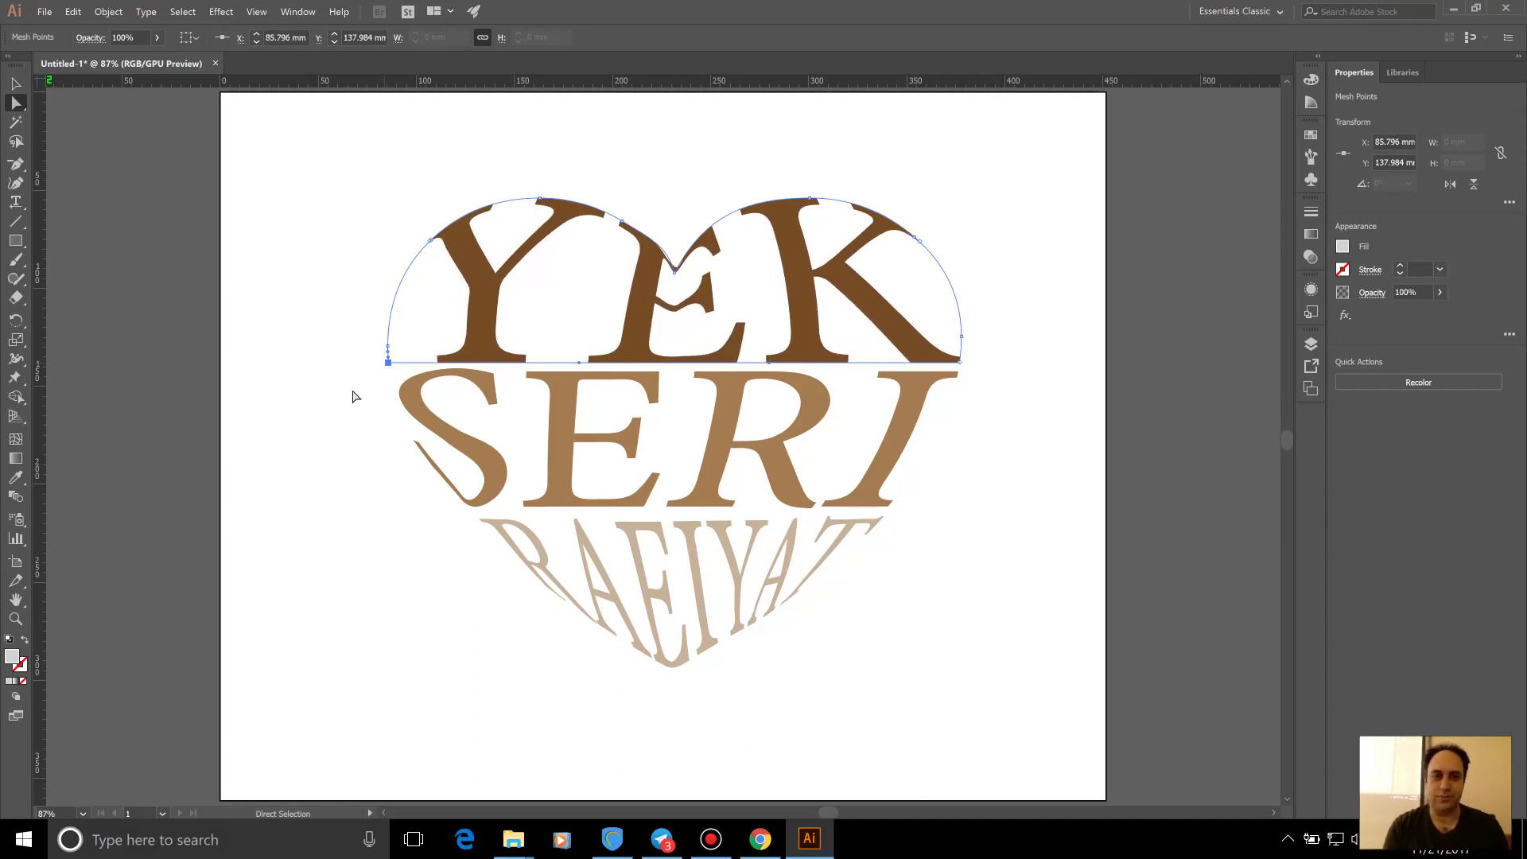
click(346, 394)
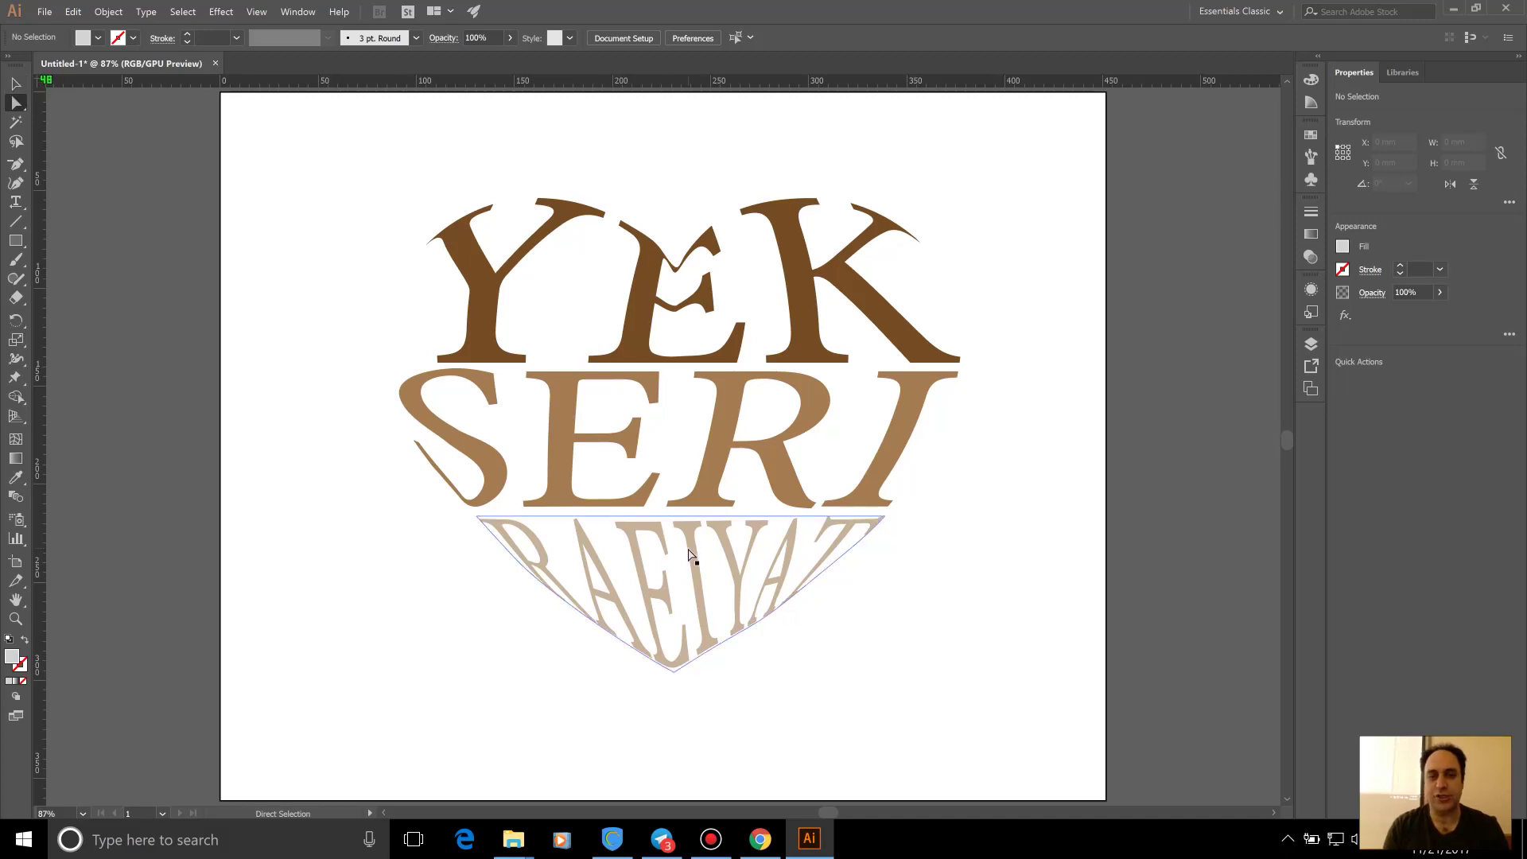
Replace the I in the bottom envelope's text with E so it reads RAEEYAT
click(13, 204)
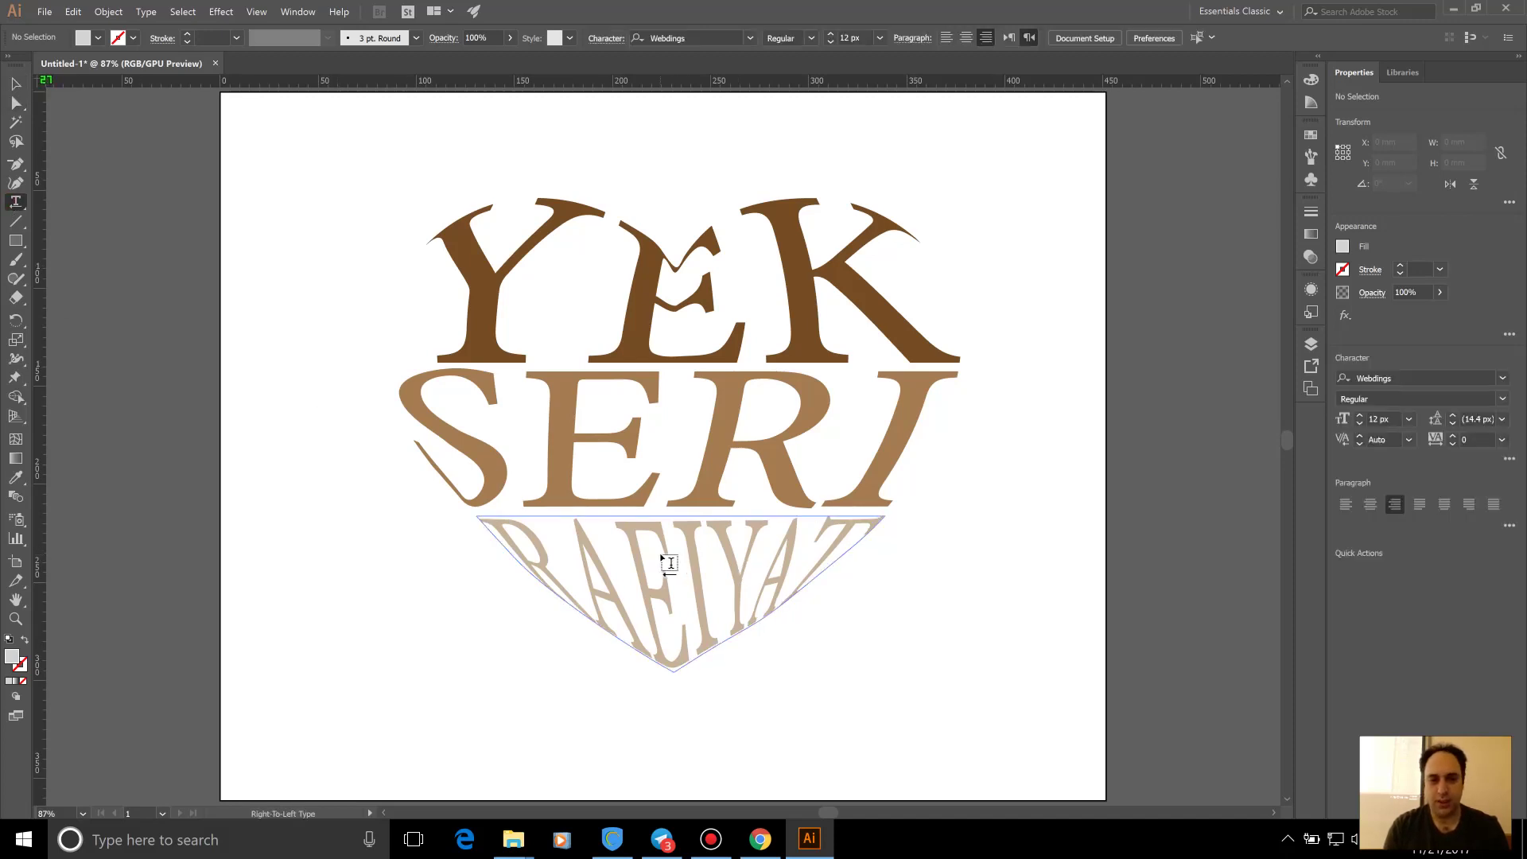
click(14, 85)
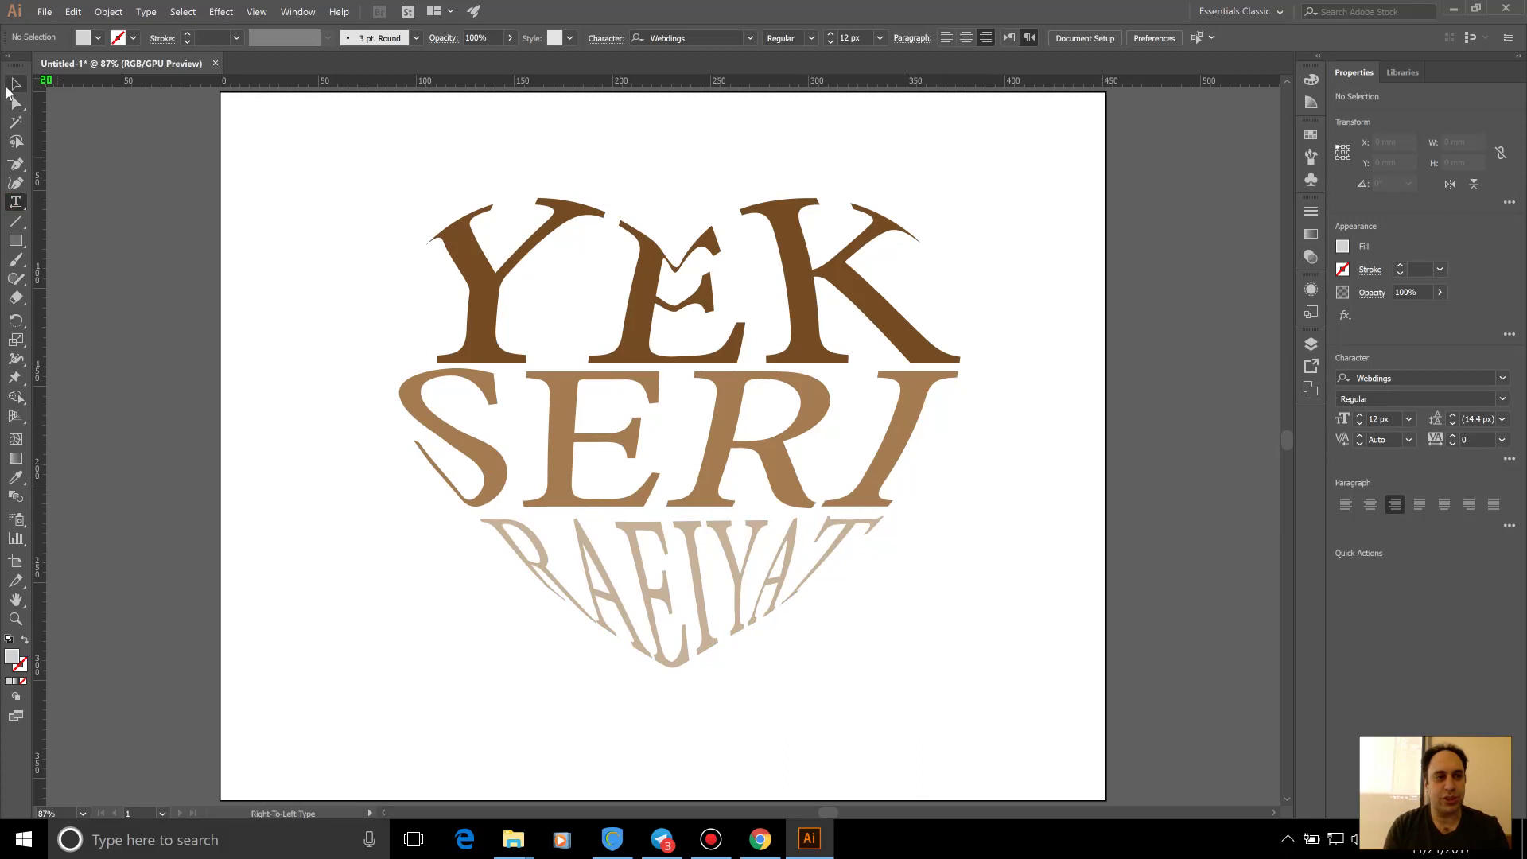
click(684, 546)
click(105, 38)
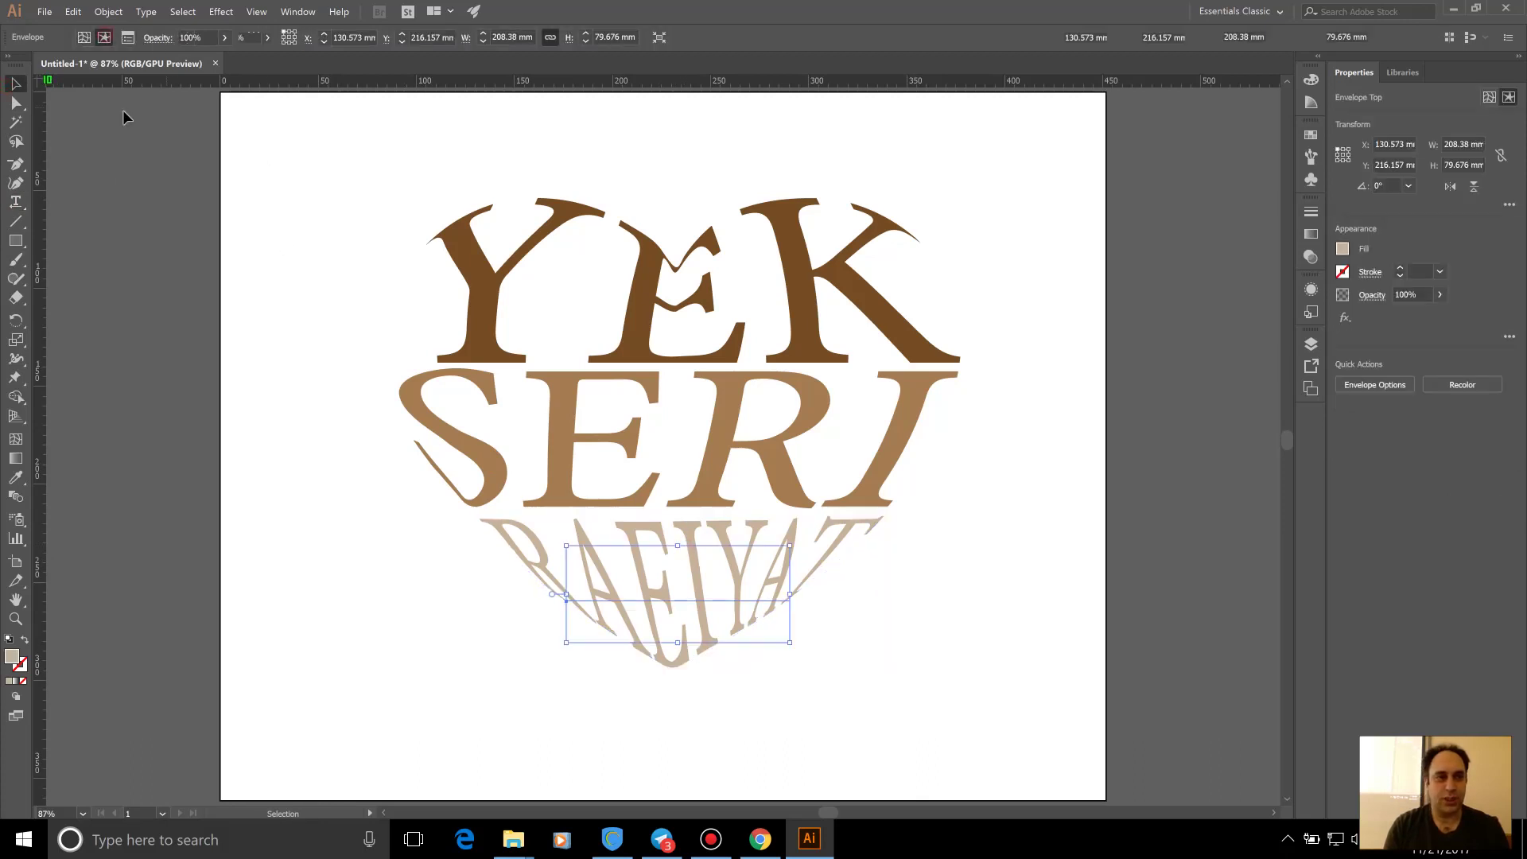
click(16, 202)
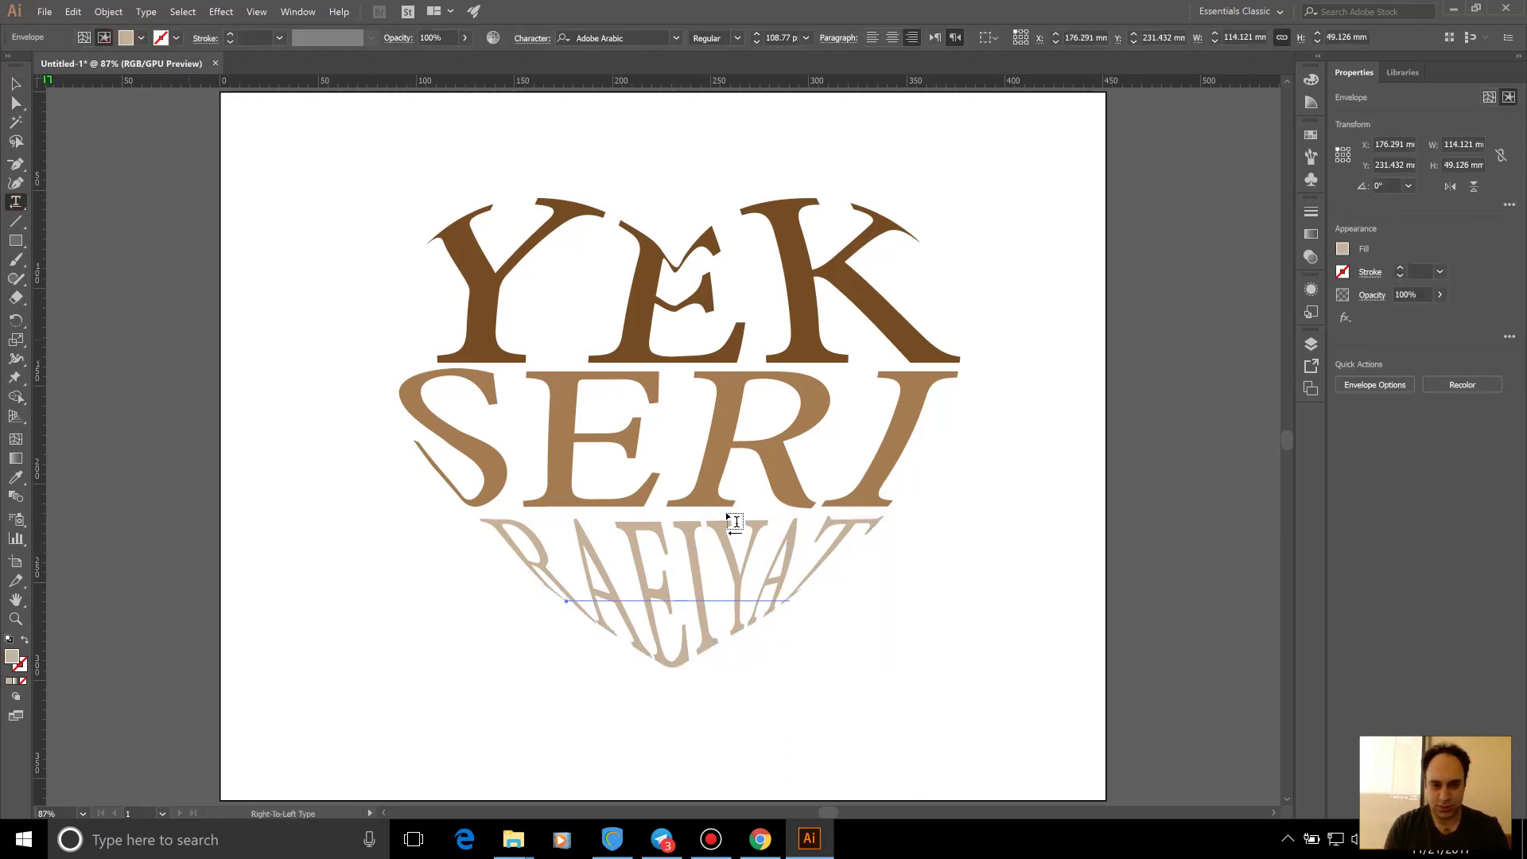
drag(689, 591, 673, 602)
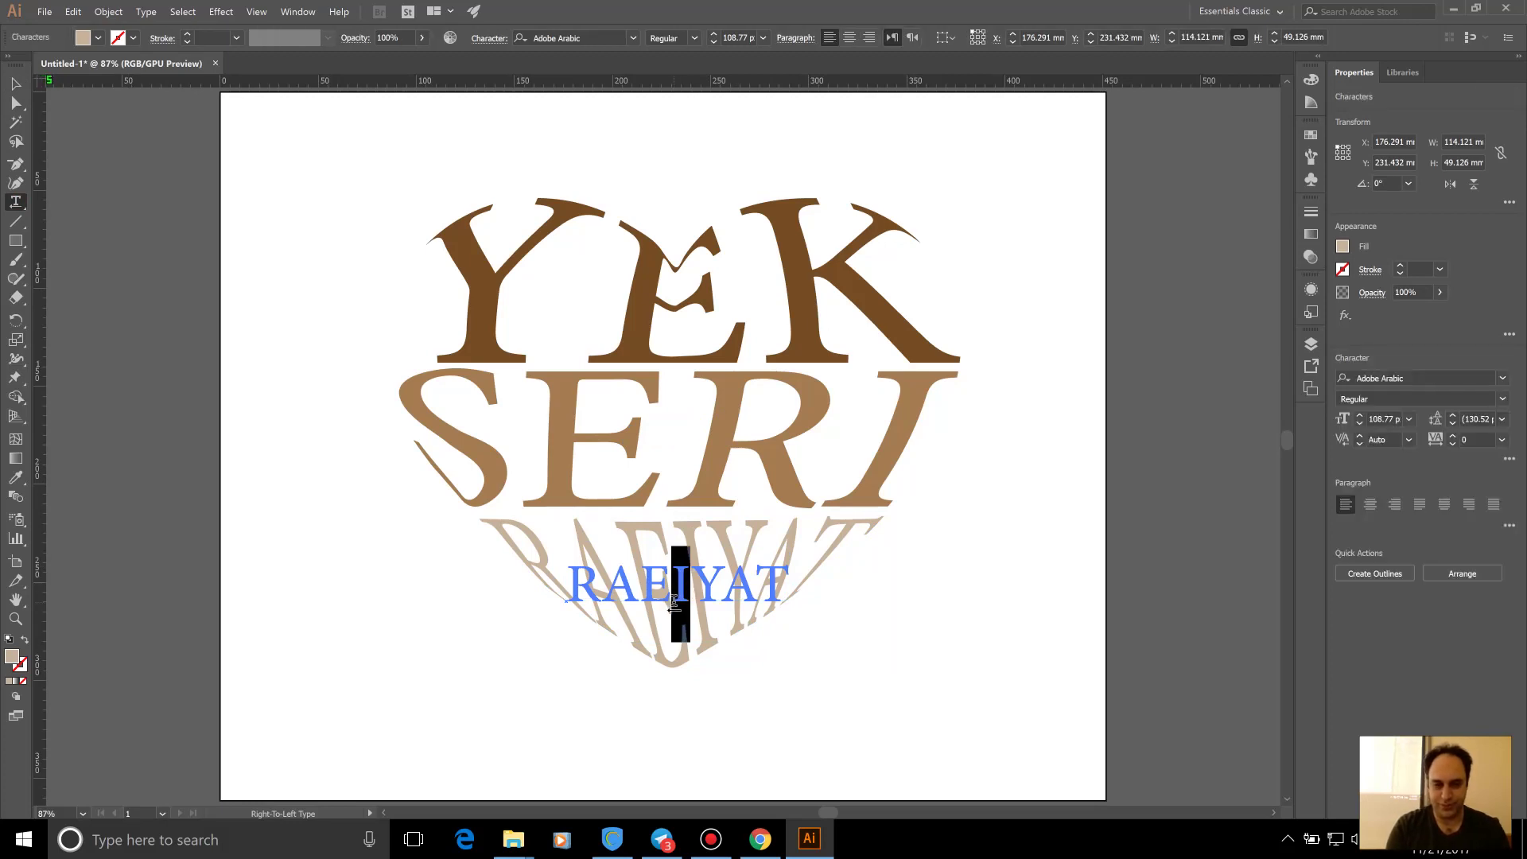
text(E)
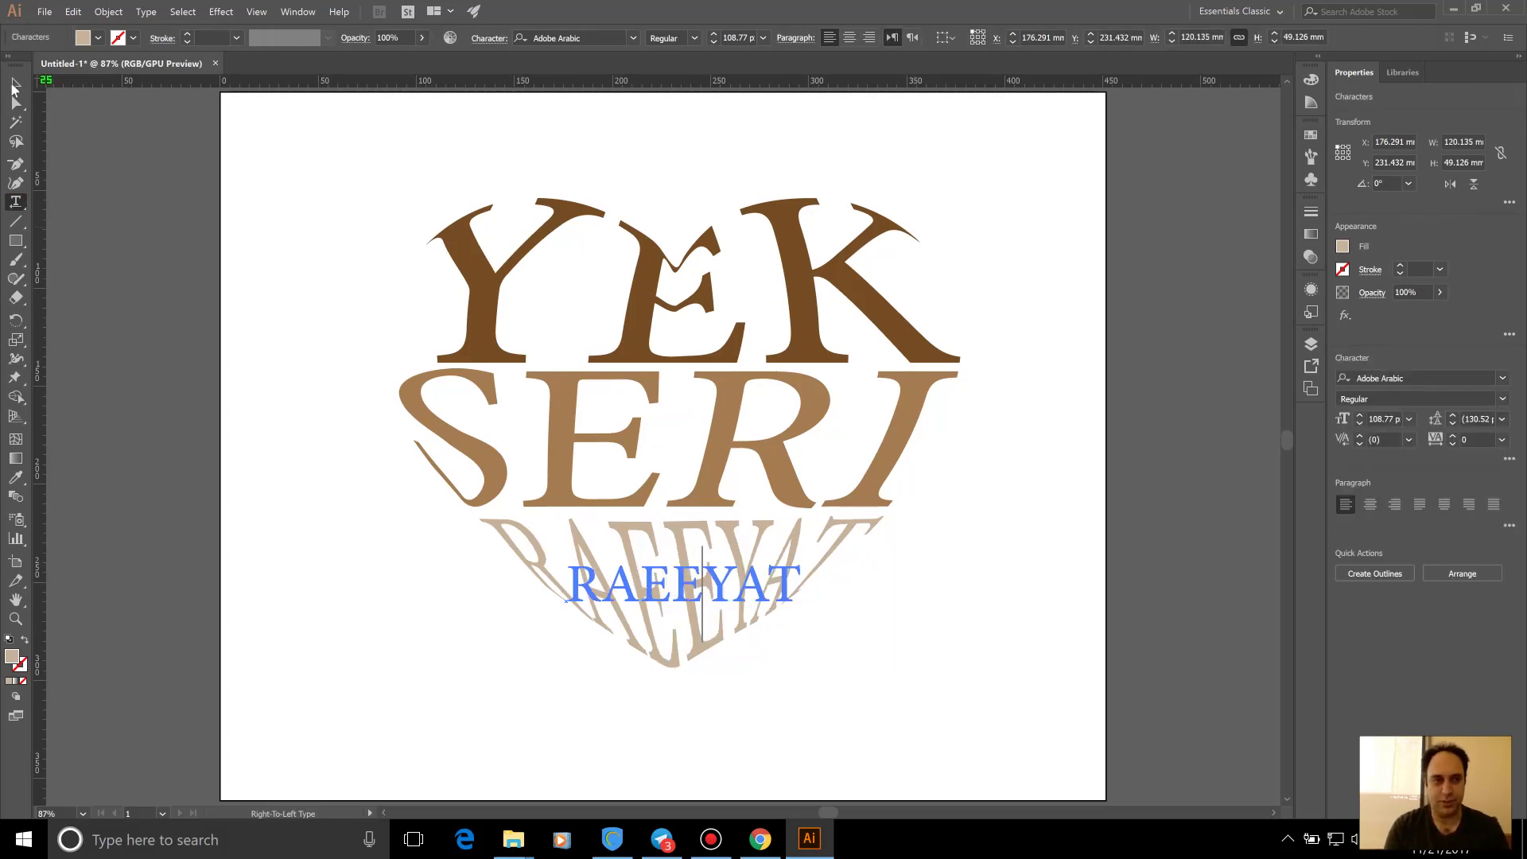
click(16, 83)
click(294, 519)
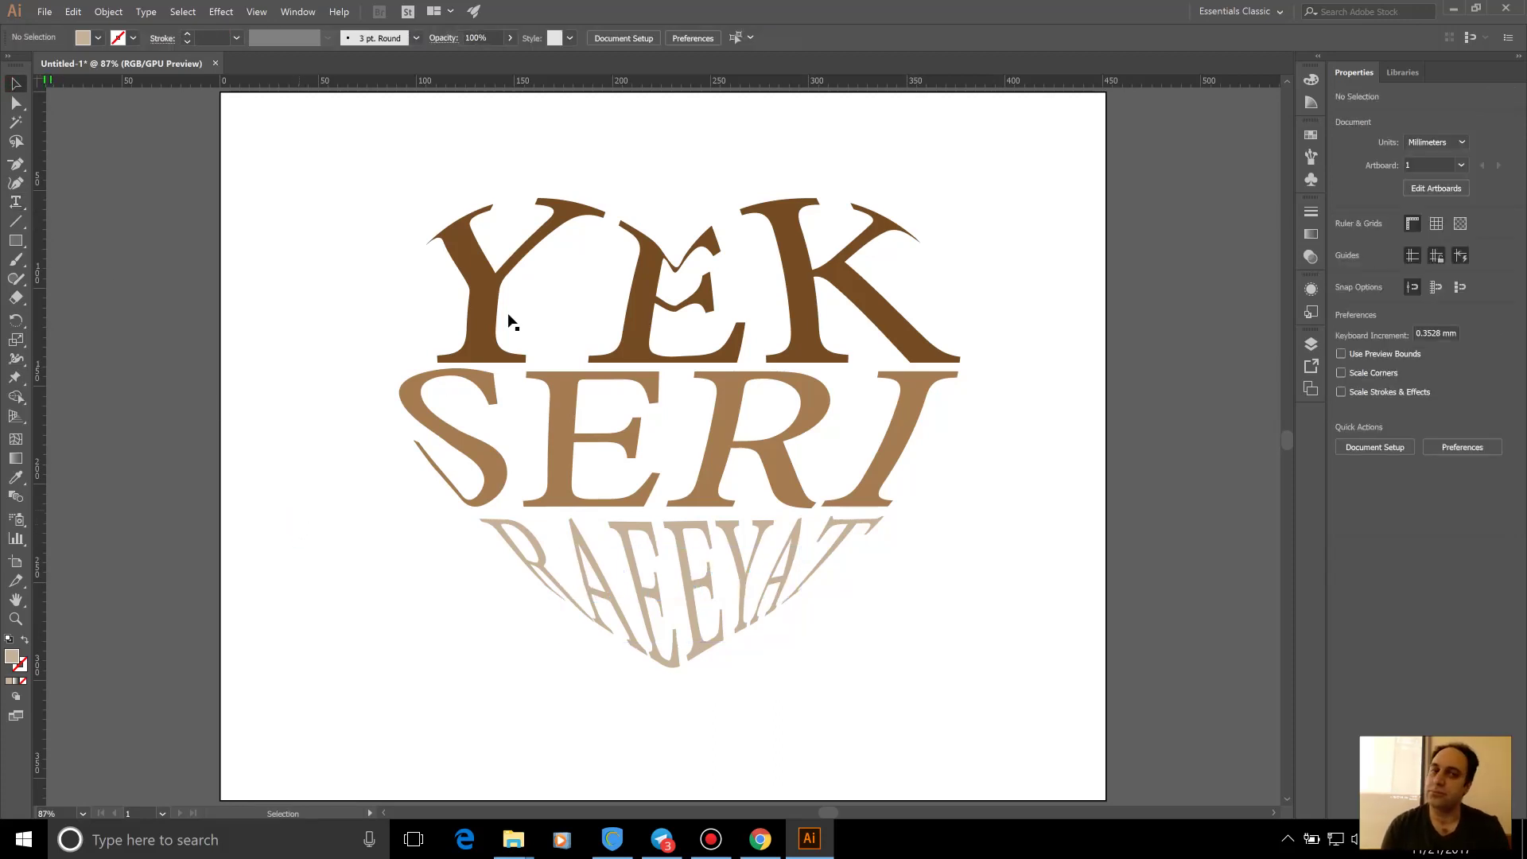
drag(504, 311, 635, 230)
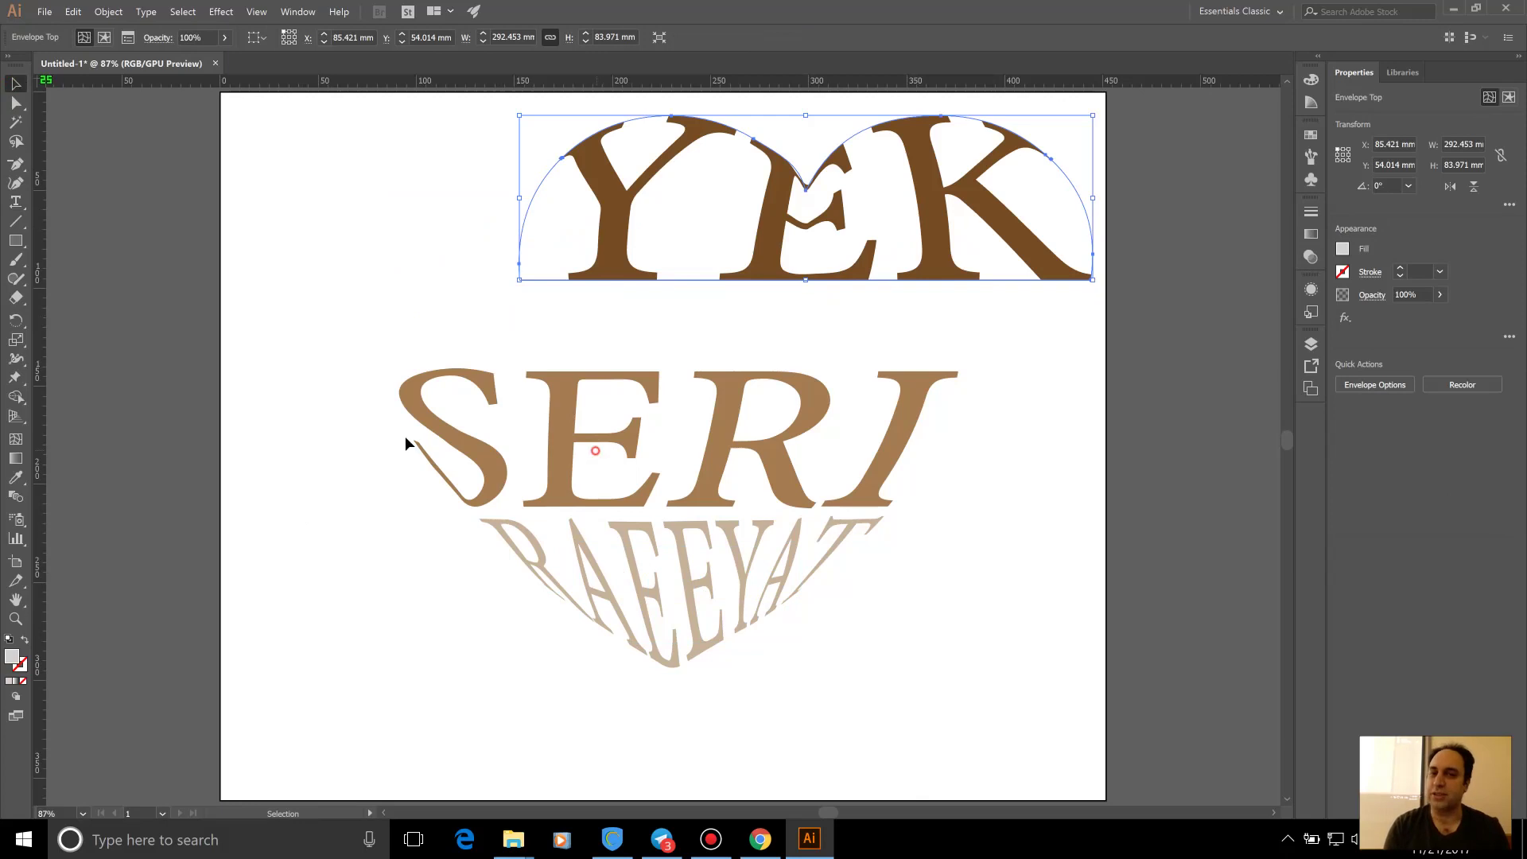
drag(546, 452, 493, 404)
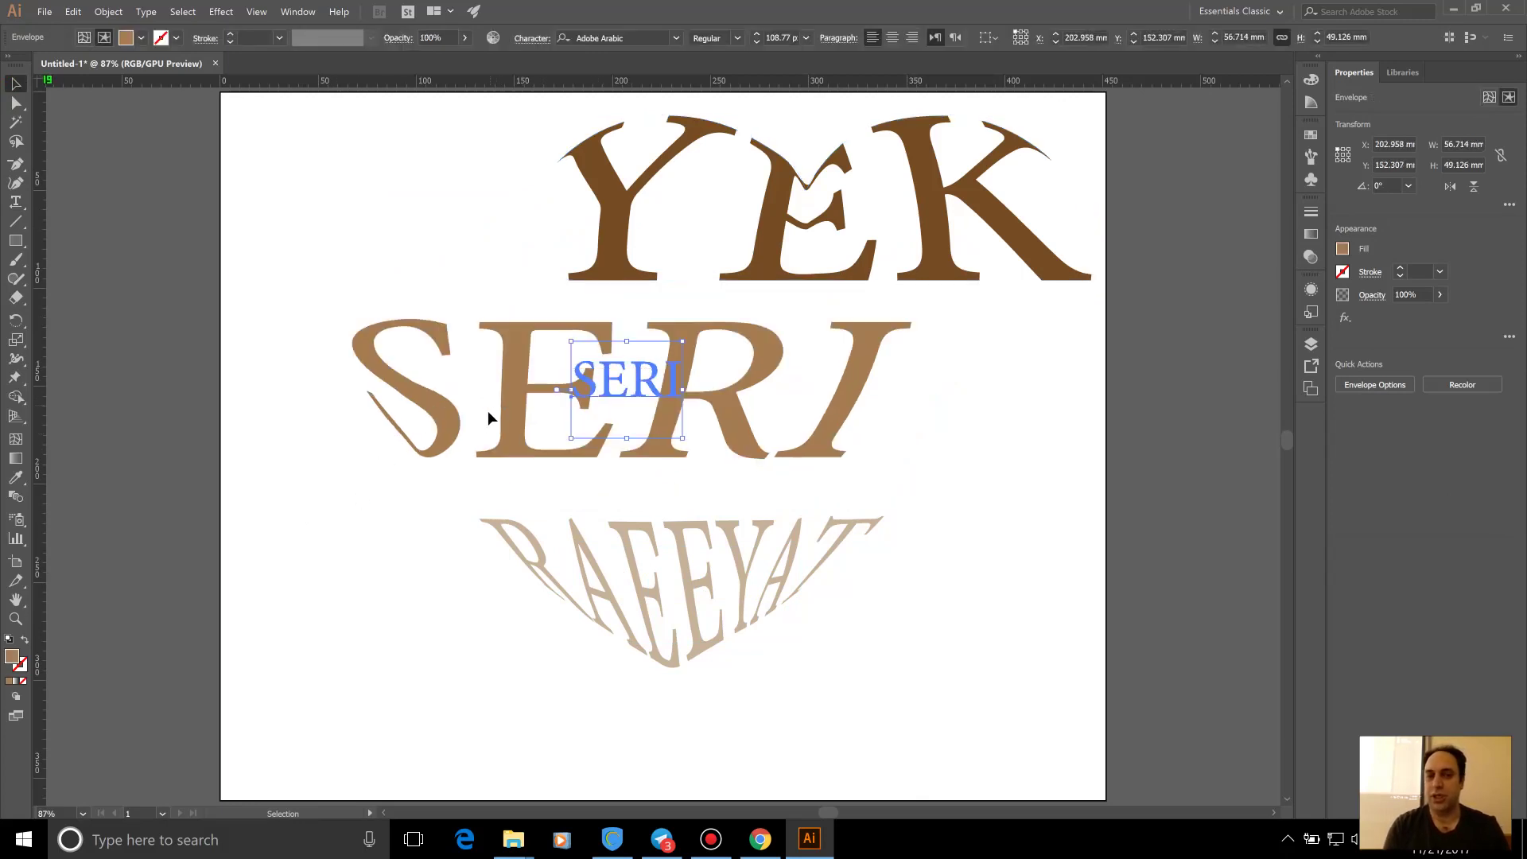
key(ctrl+z)
key(ctrl+z)
key(v)
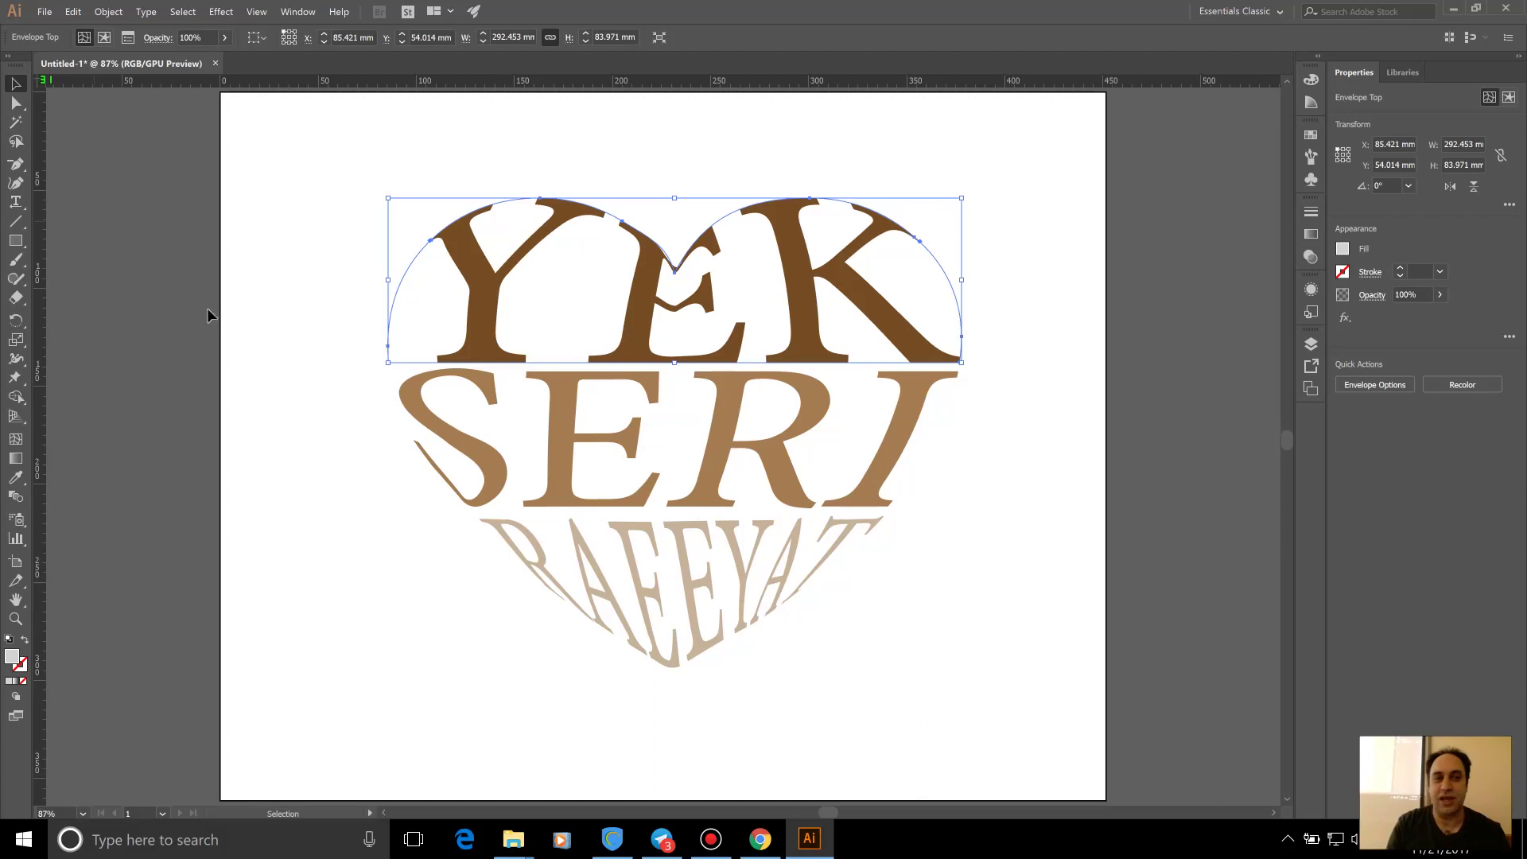
click(230, 332)
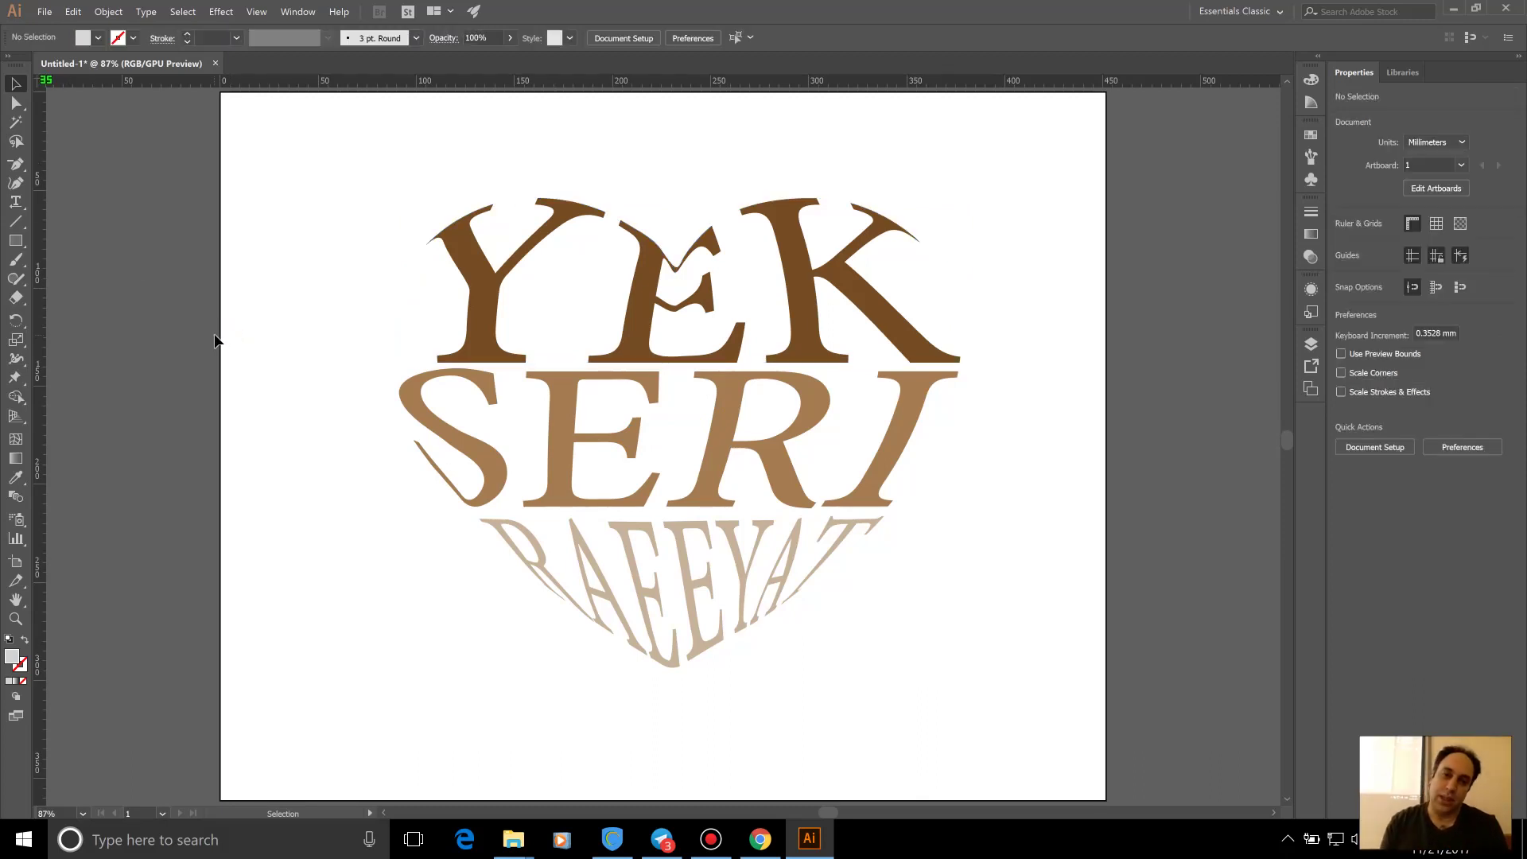
click(482, 280)
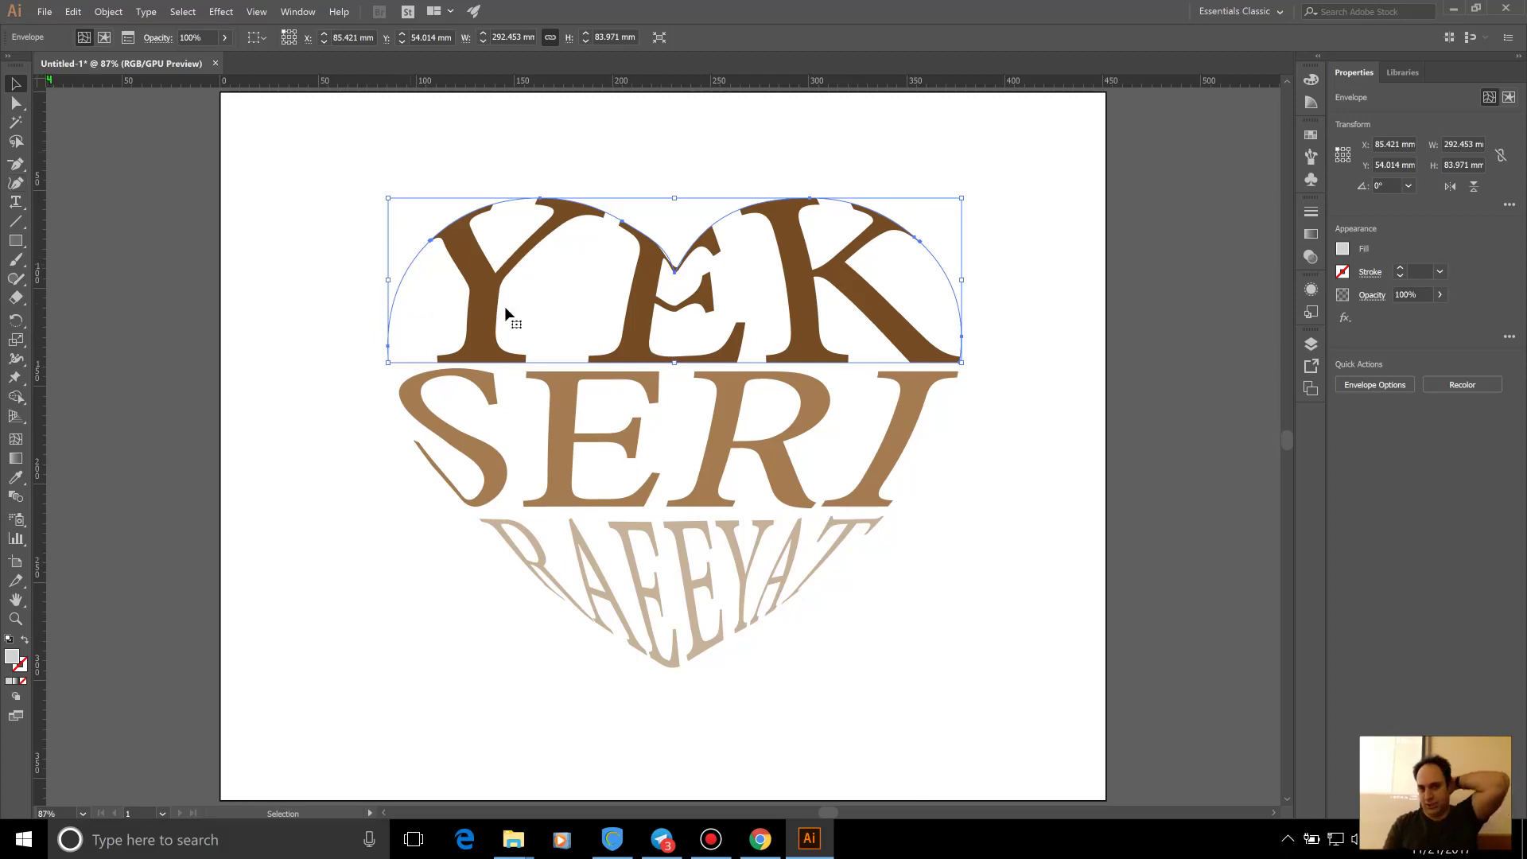
click(1029, 481)
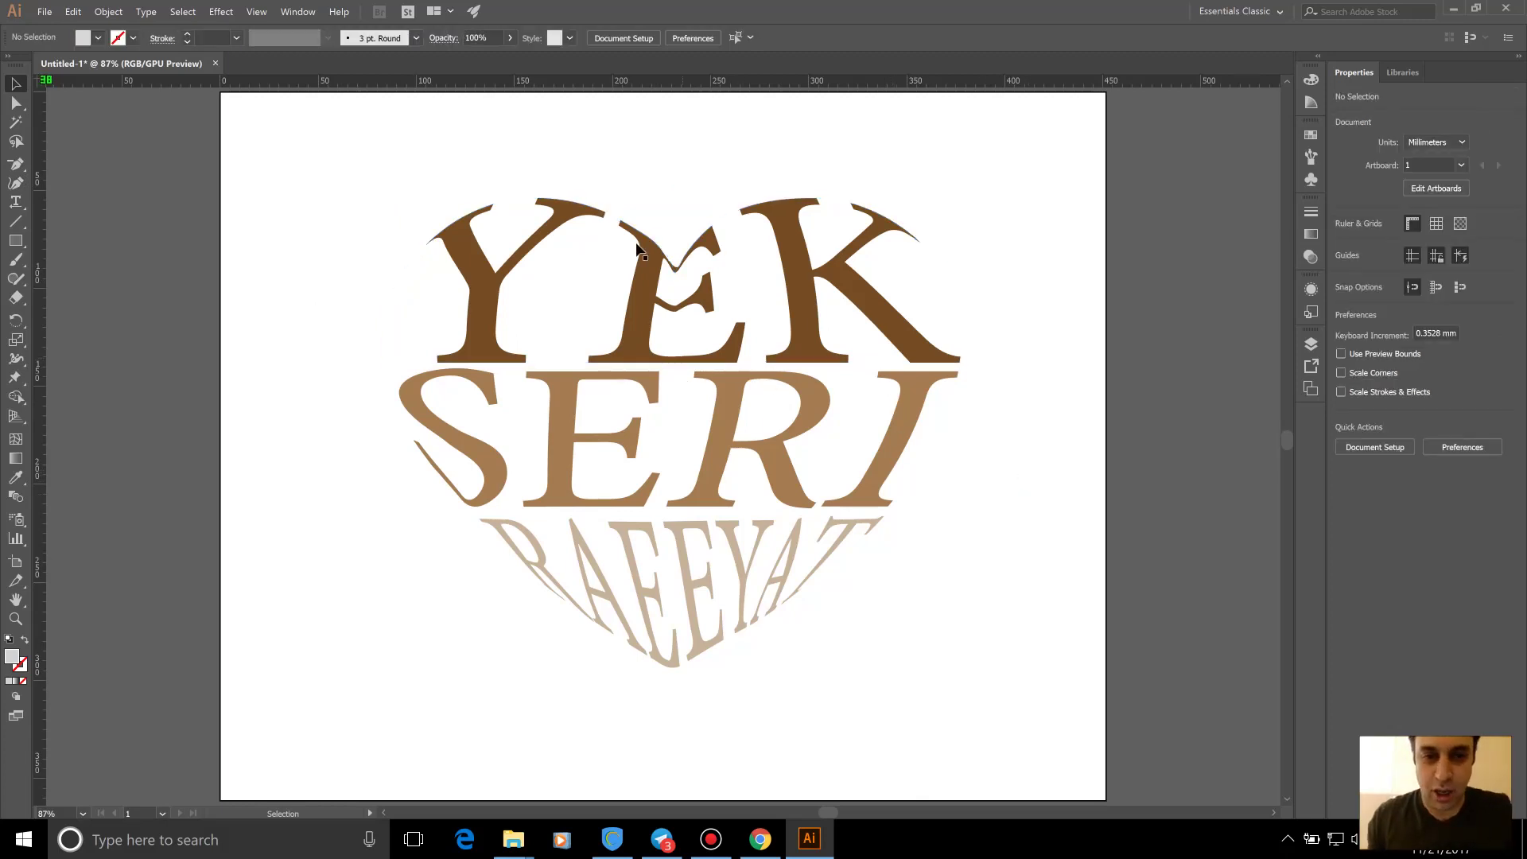
drag(580, 149, 790, 755)
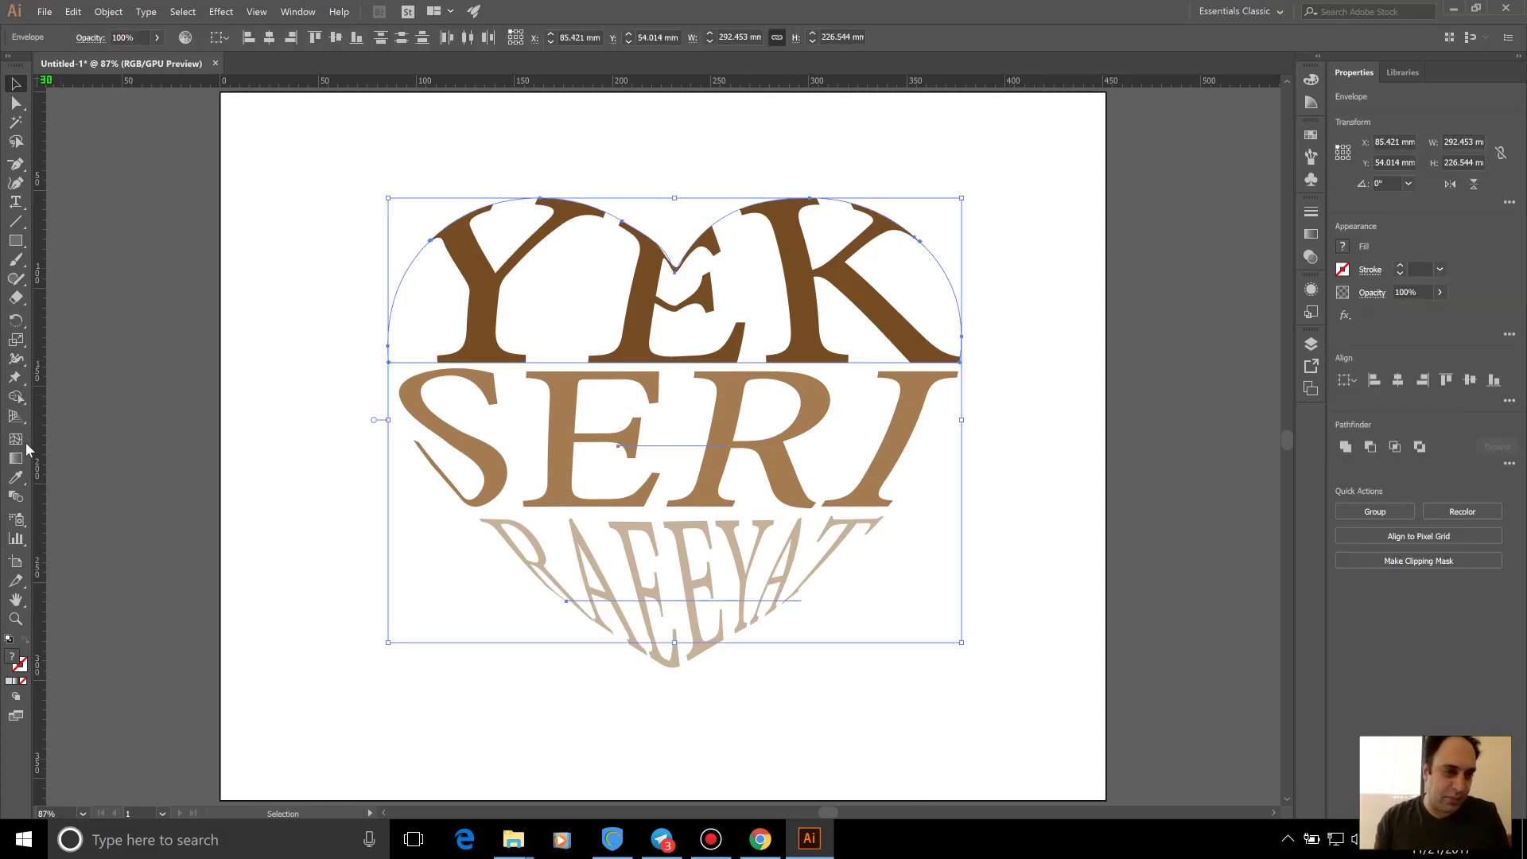
click(25, 398)
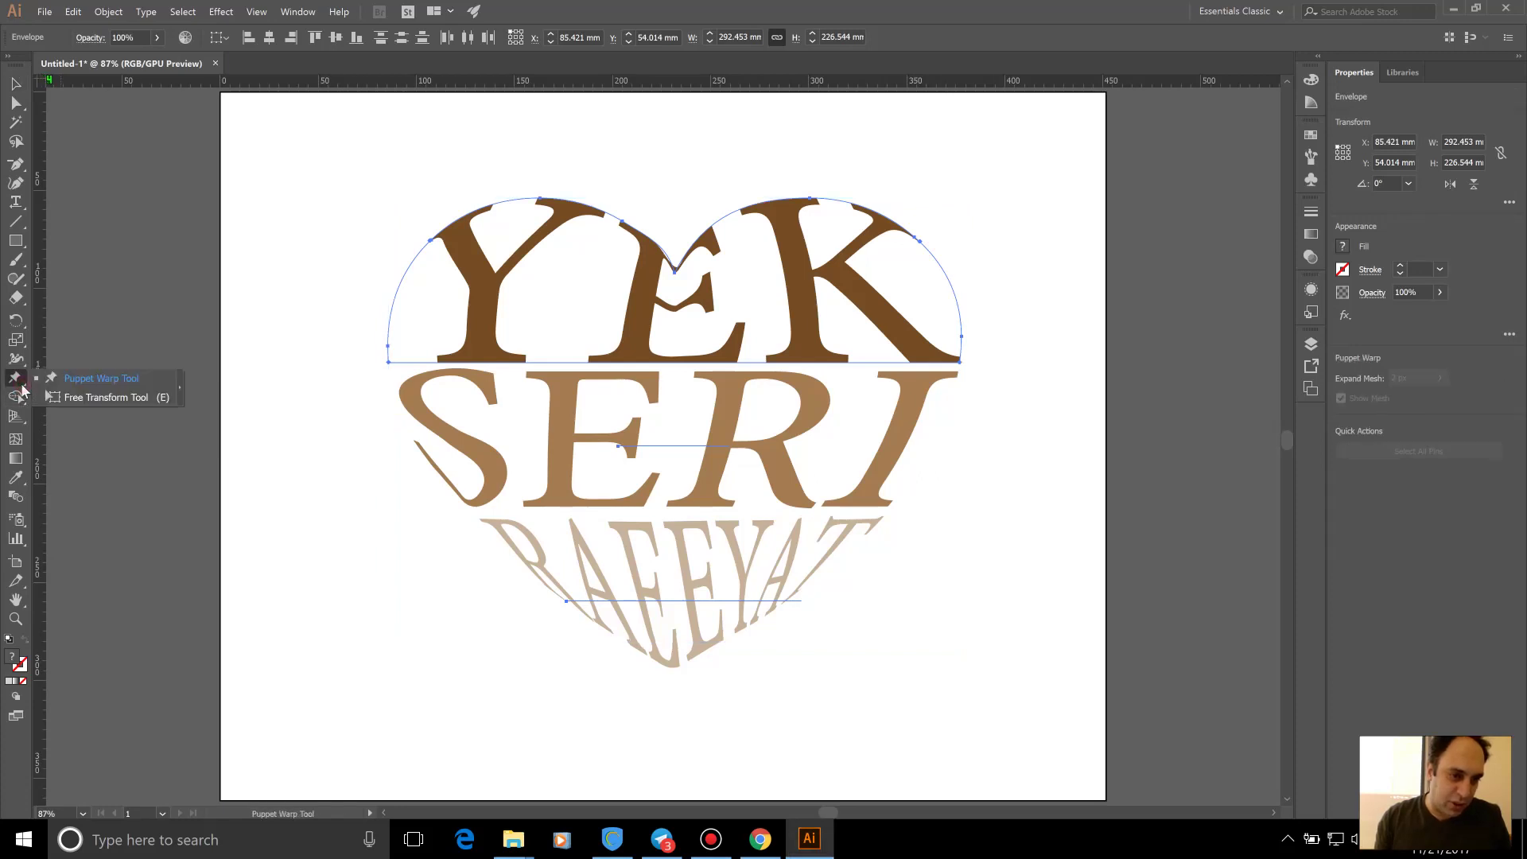
click(22, 359)
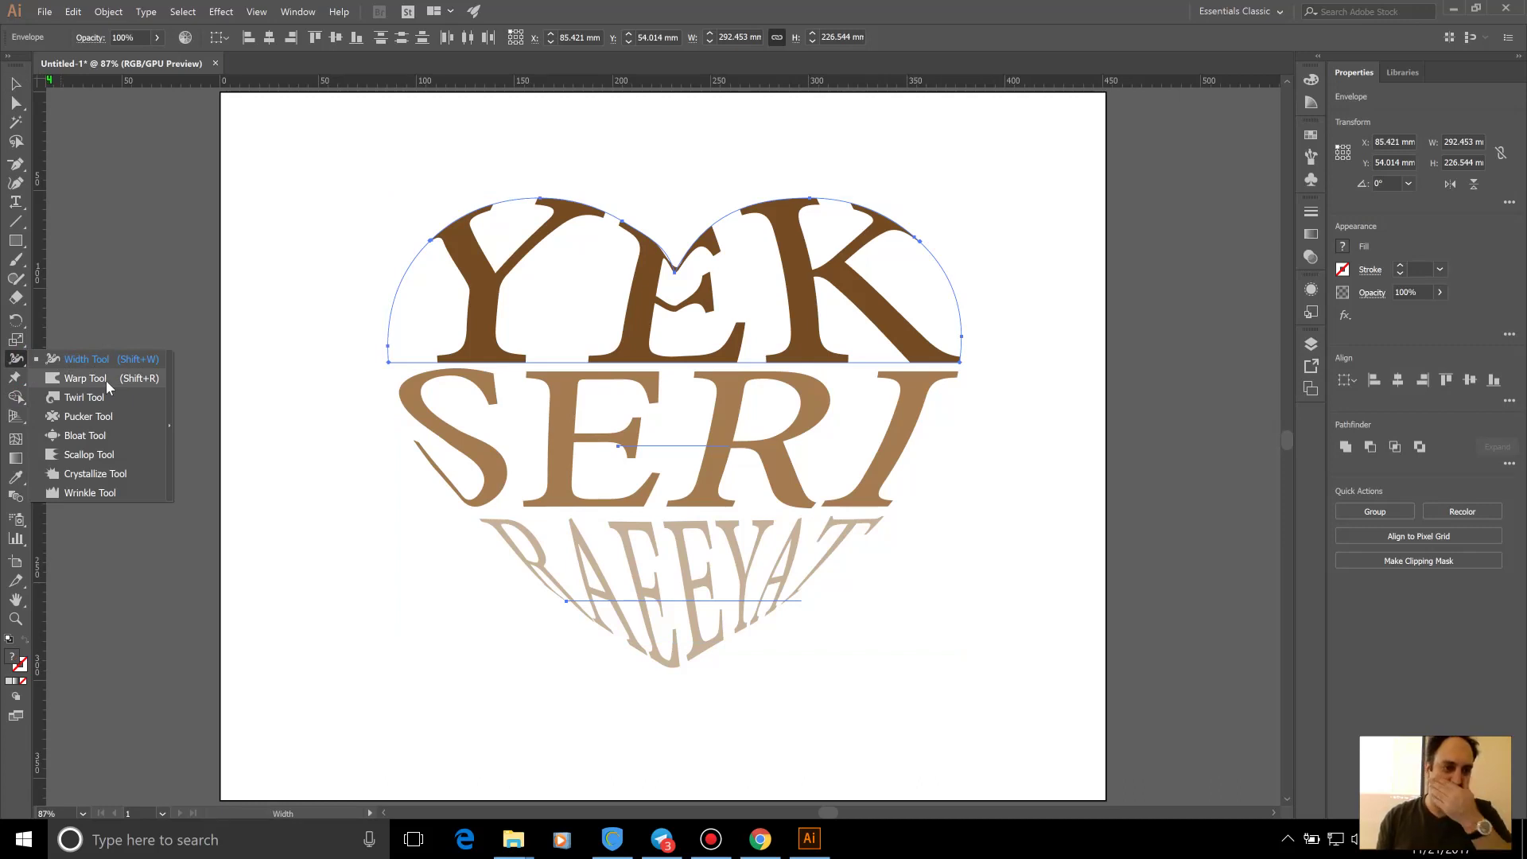
click(118, 433)
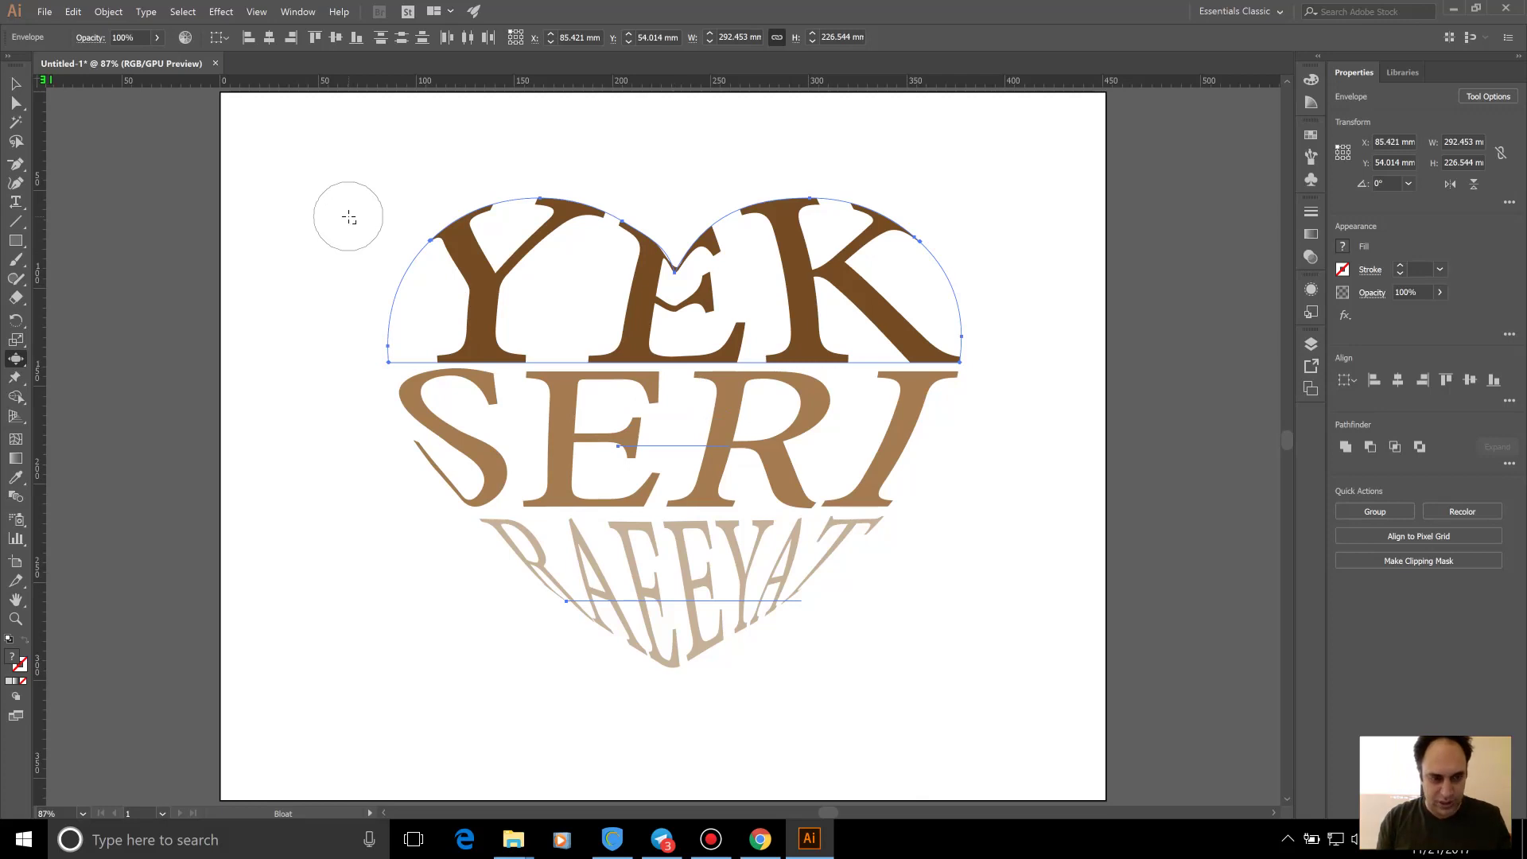
drag(349, 217, 677, 461)
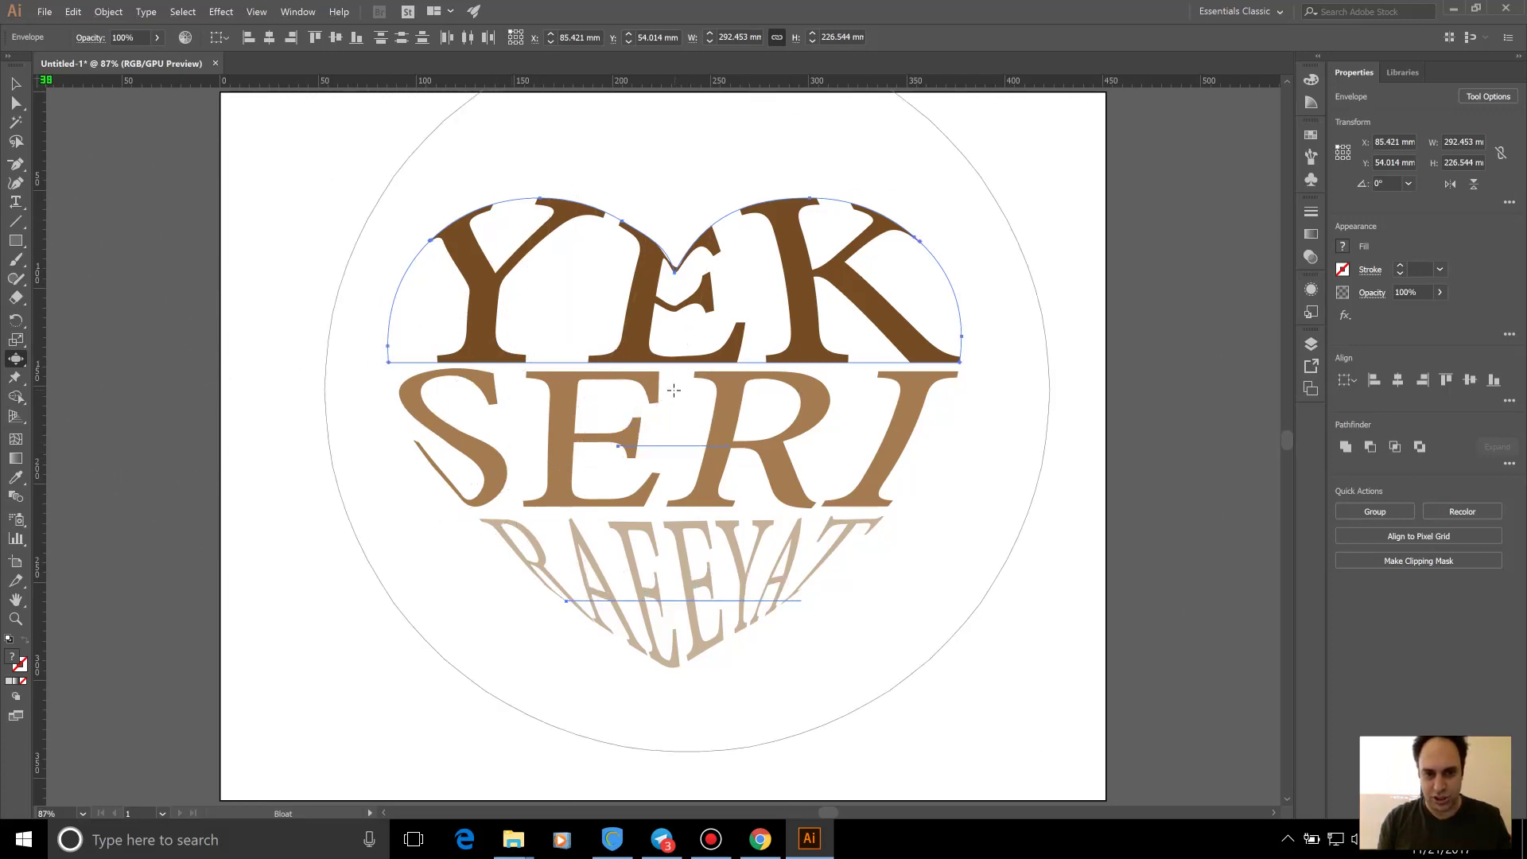
click(674, 391)
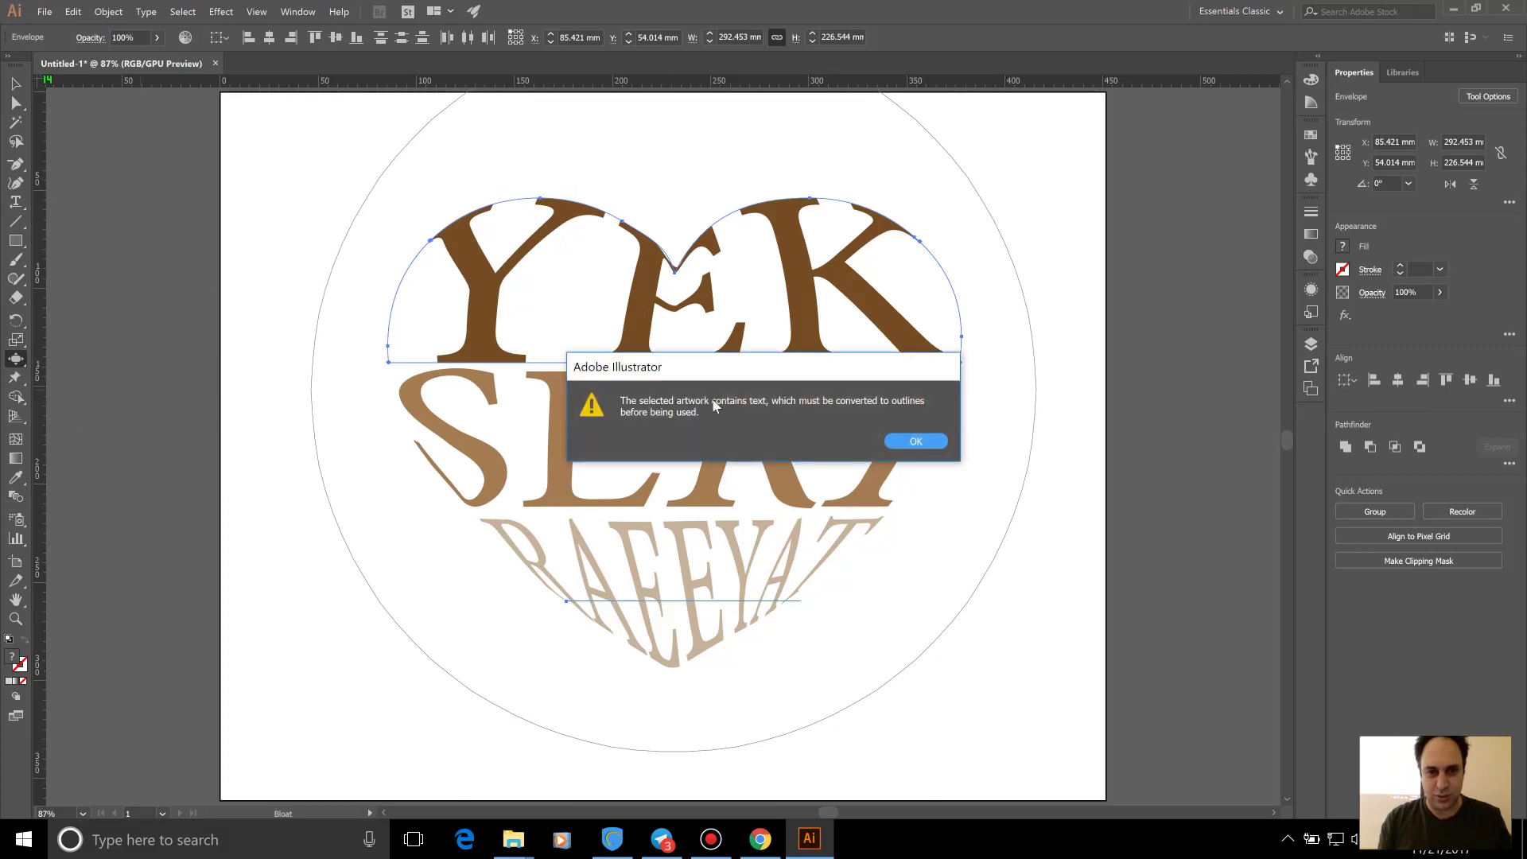
click(916, 442)
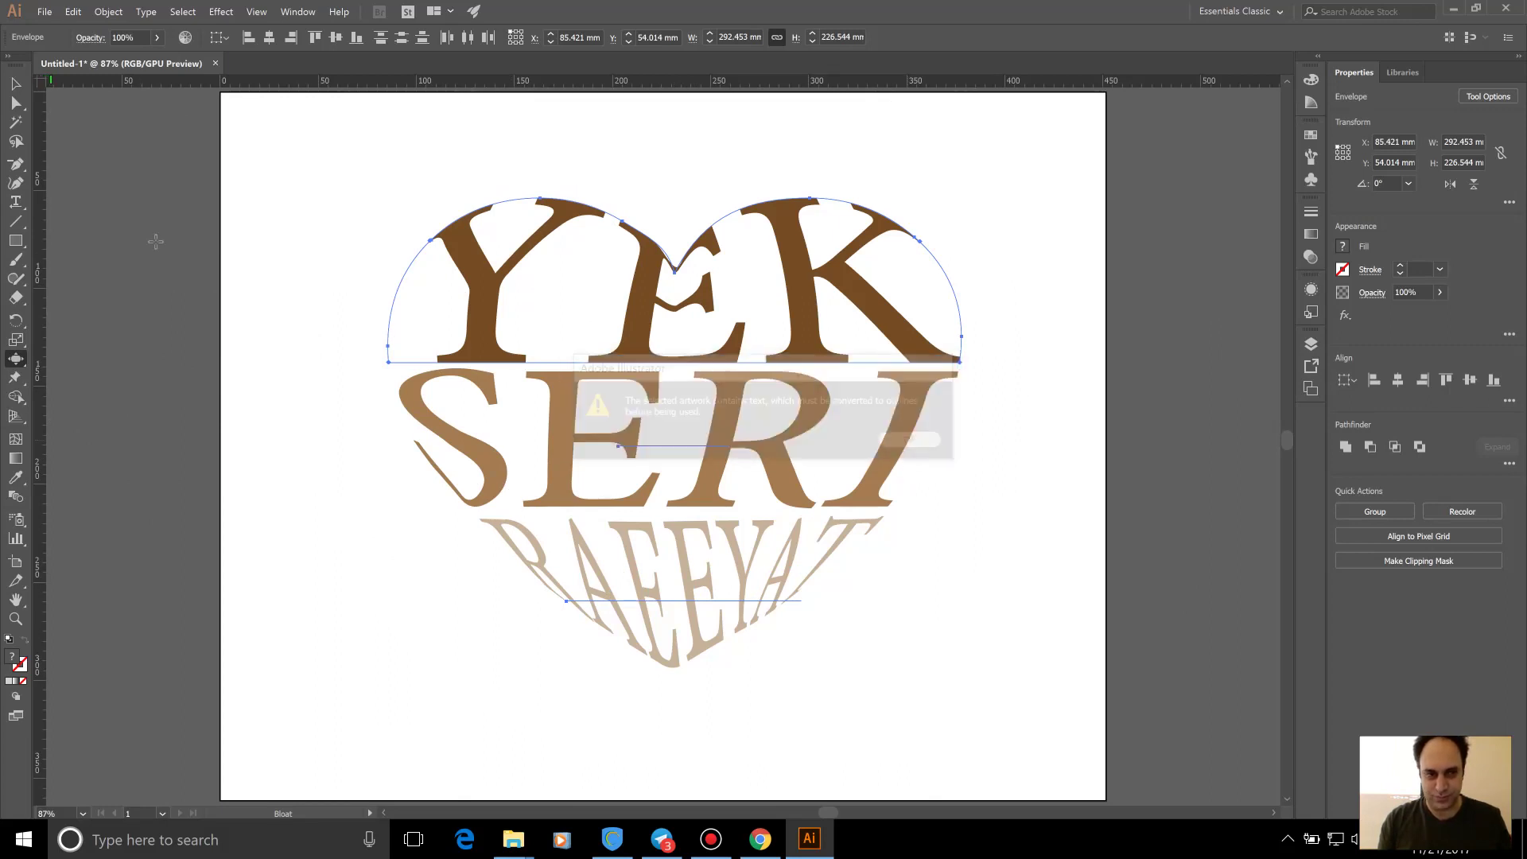
key(v)
Group the three warped words, then ungroup them again
click(591, 149)
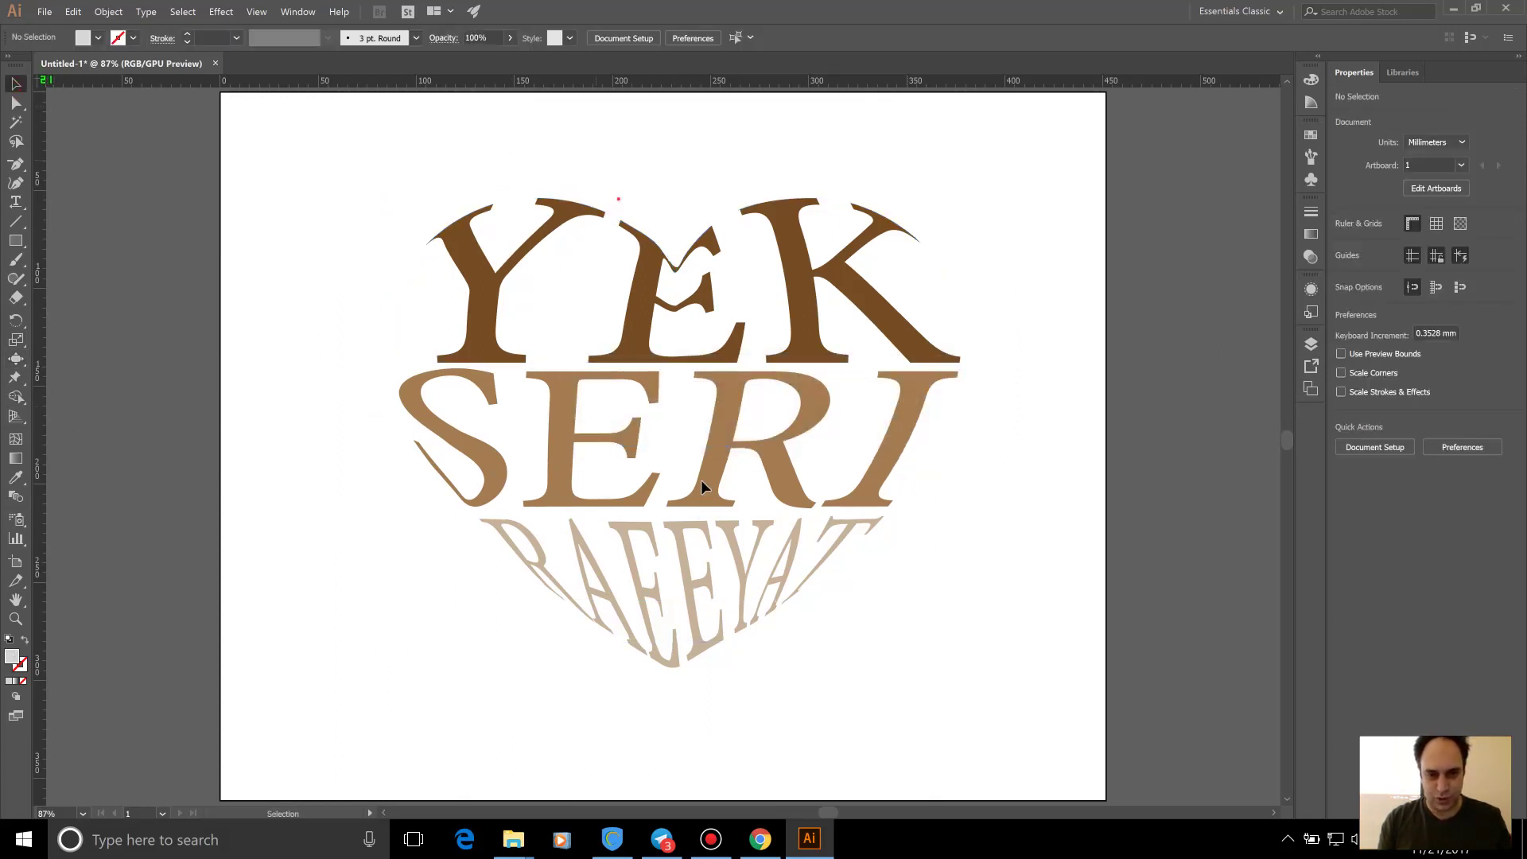
drag(600, 160, 776, 729)
key(a)
key(ctrl+g)
key(v)
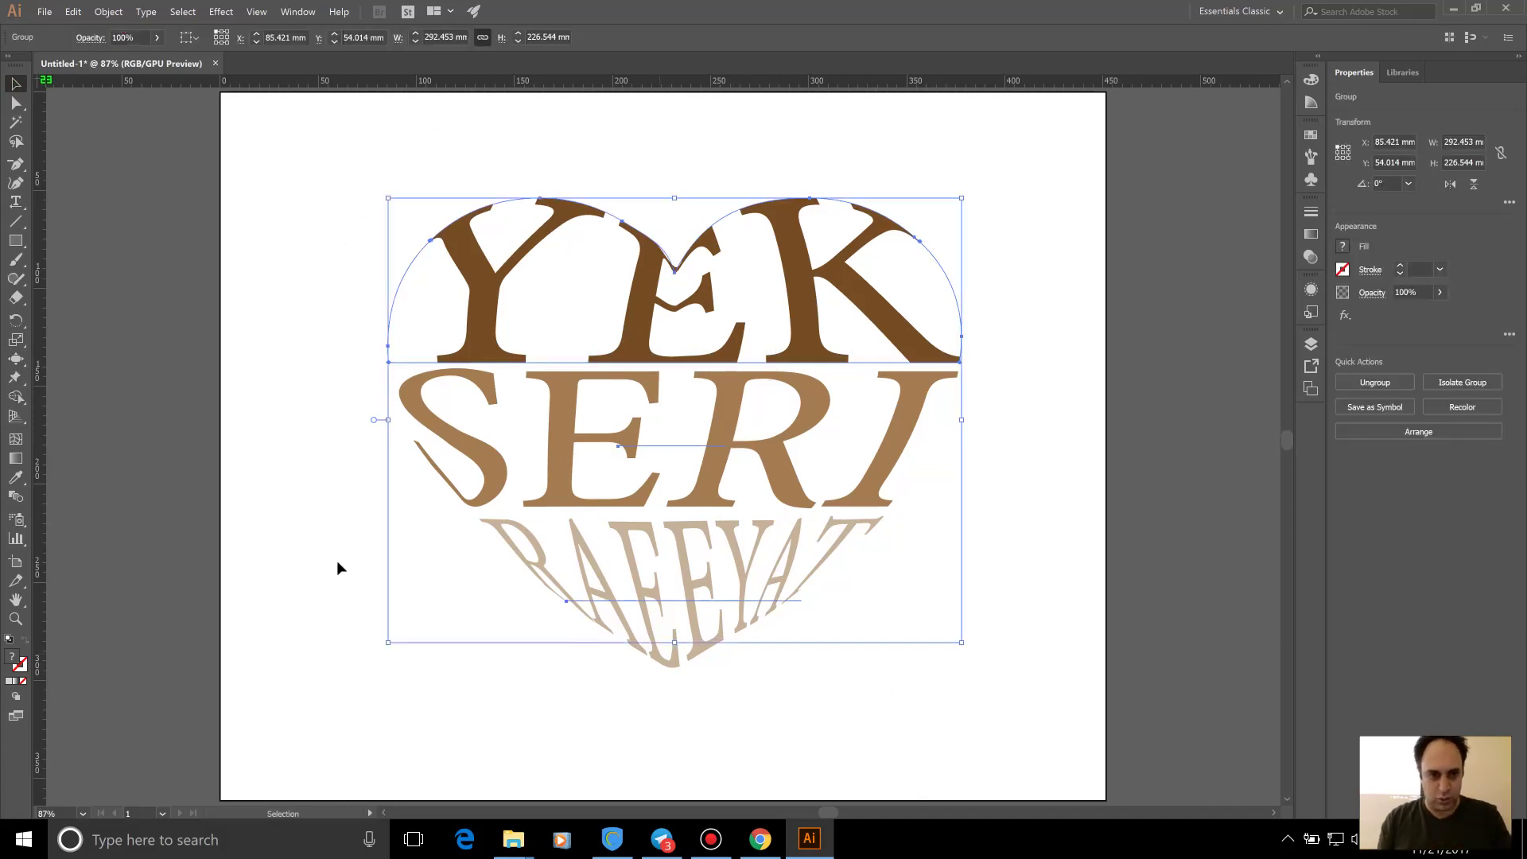
click(517, 436)
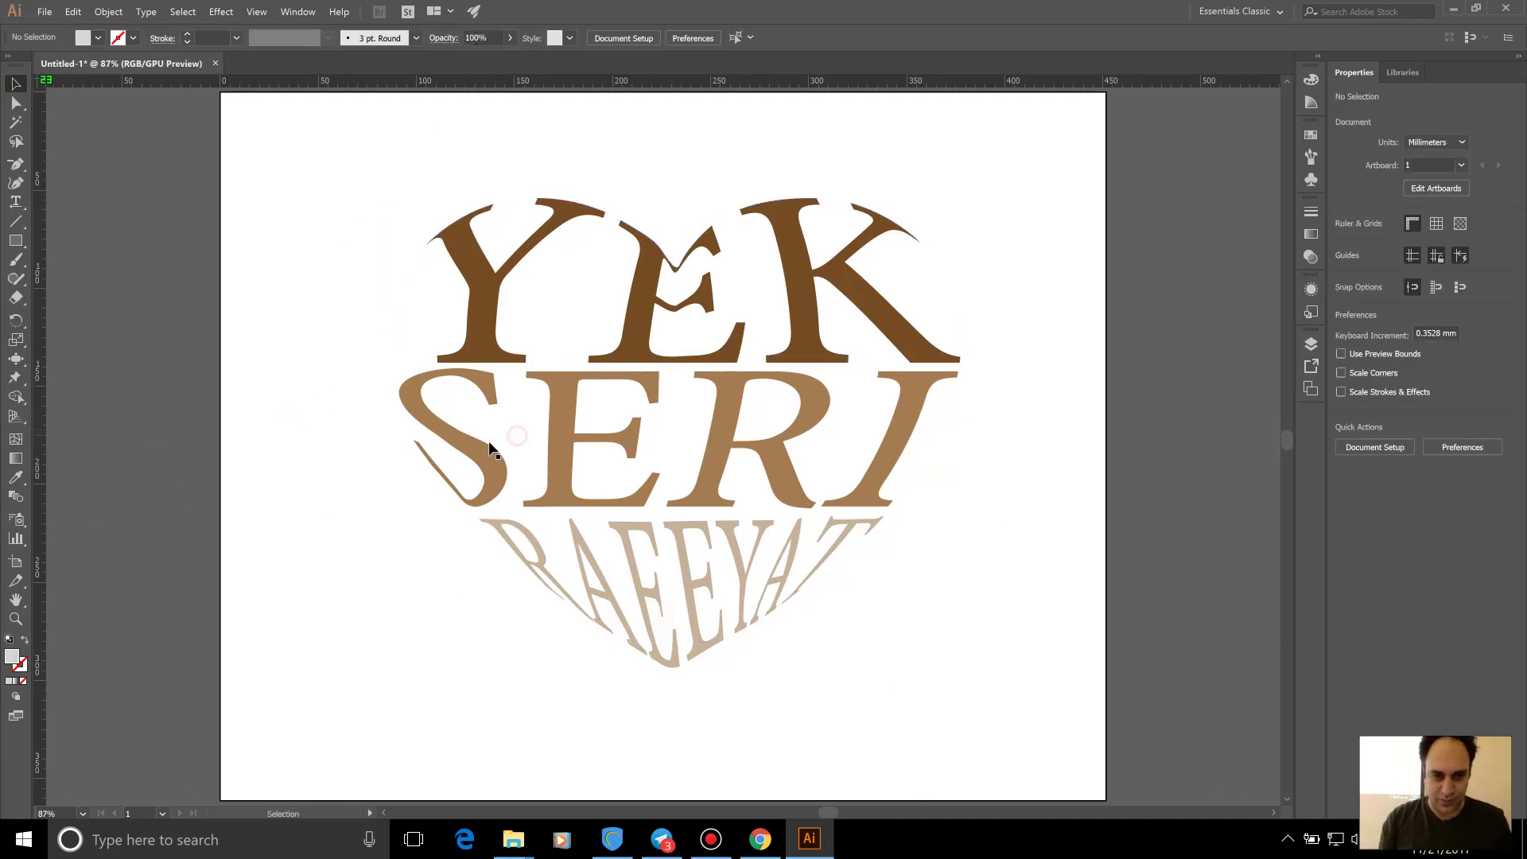
click(488, 448)
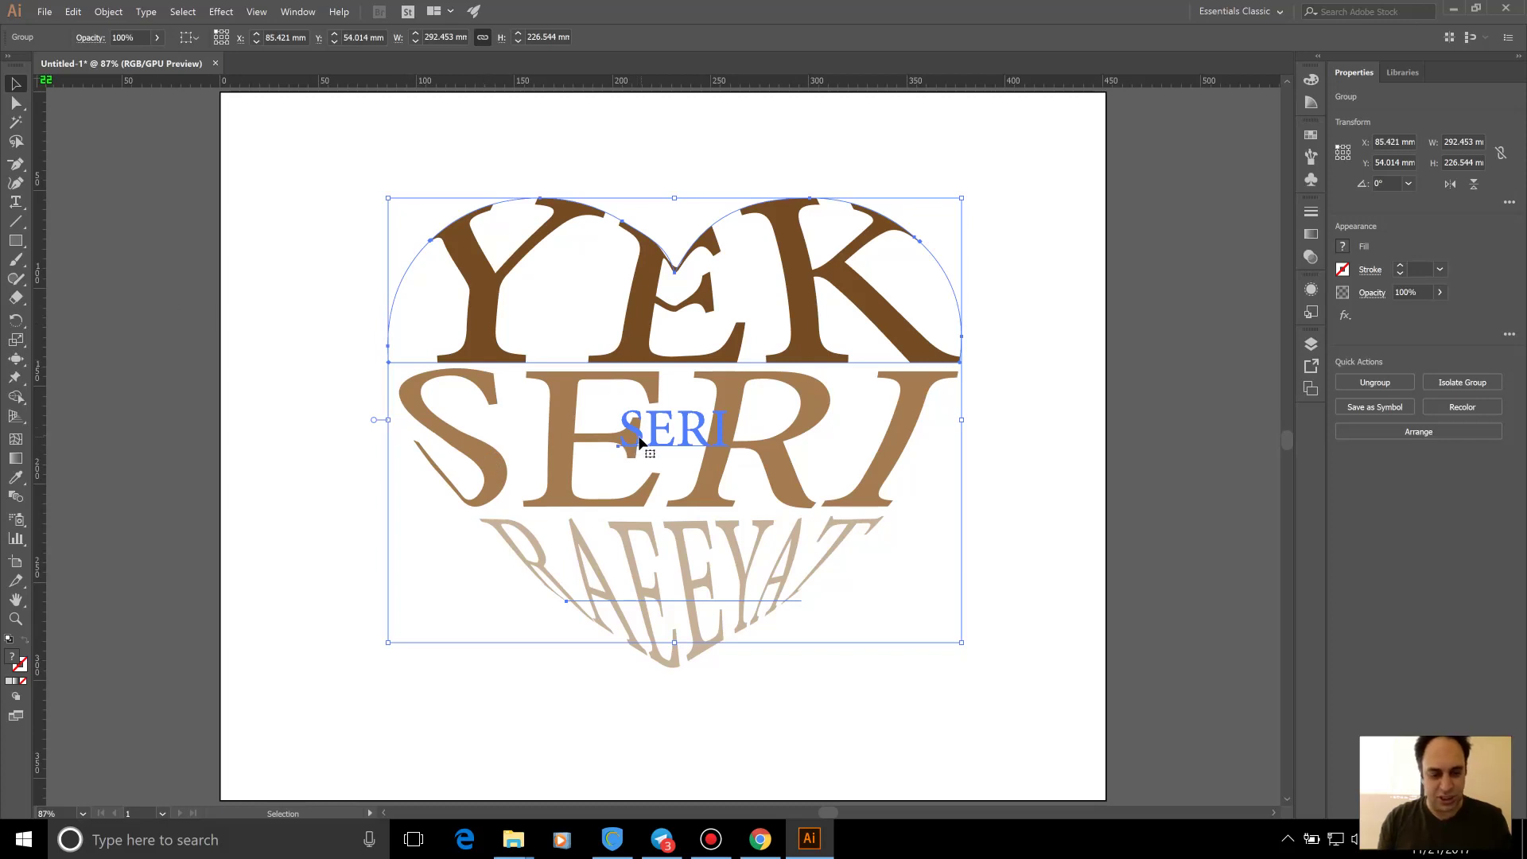
right_click(612, 436)
click(374, 383)
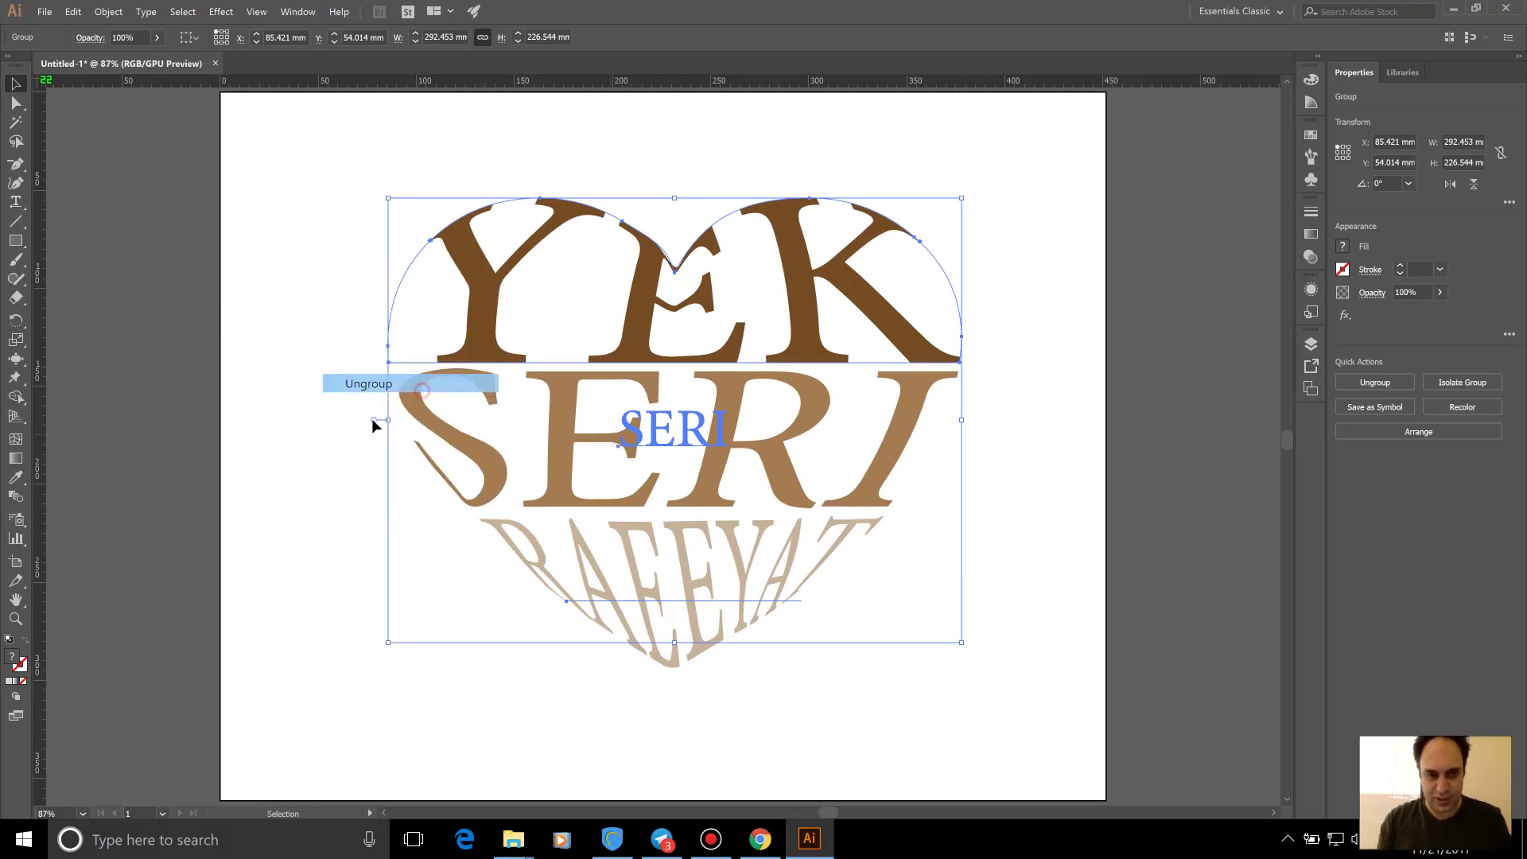
Select all the lettering and try the Bloat tool, dismissing the outlines warning
click(401, 438)
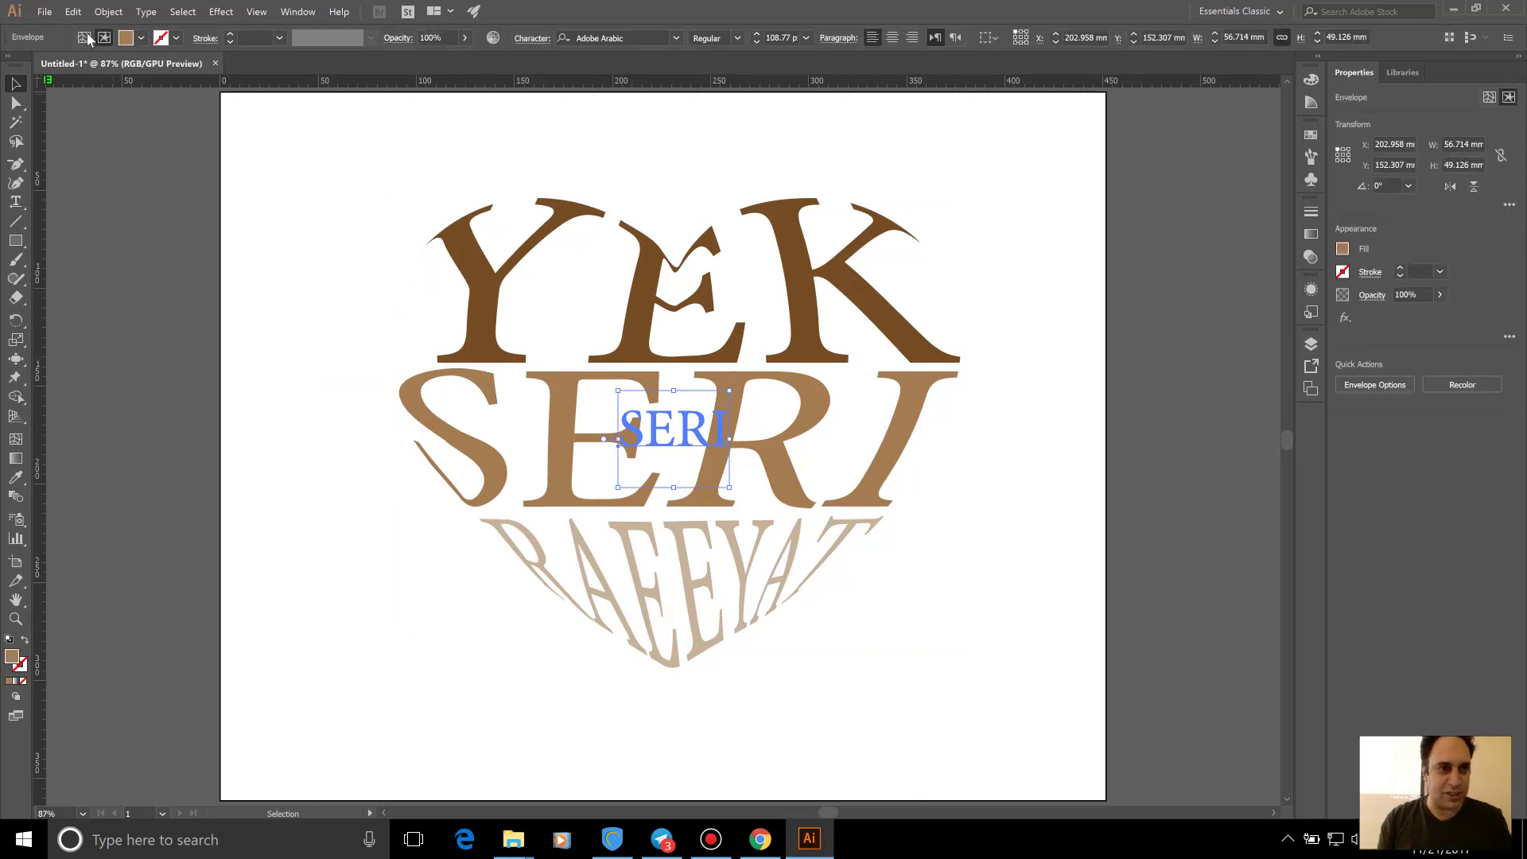
click(88, 38)
click(330, 213)
scroll(672, 489, down, 1)
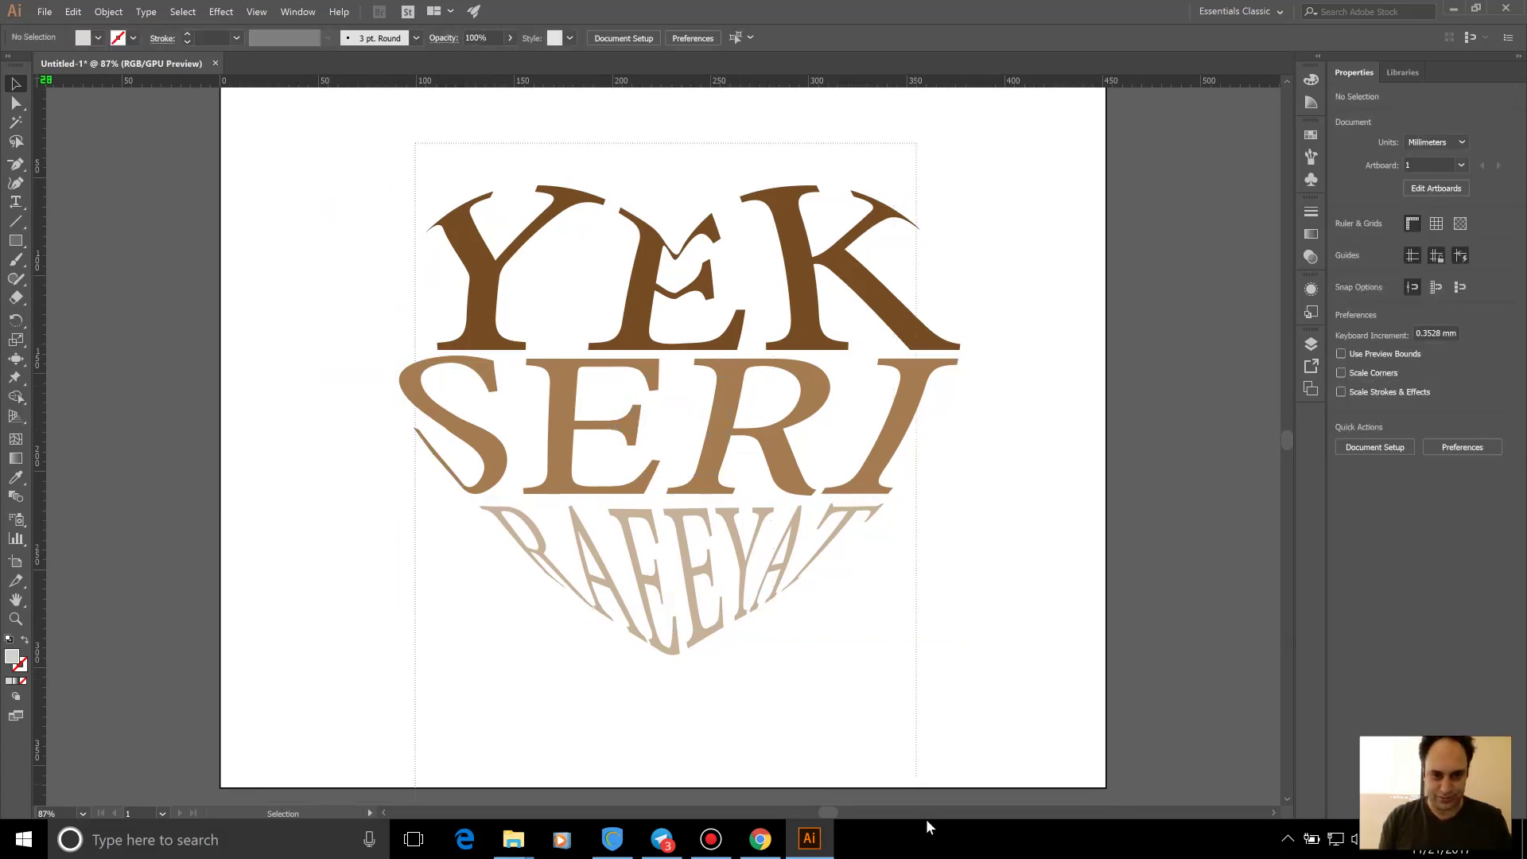
scroll(546, 665, down, 1)
key(ctrl+a)
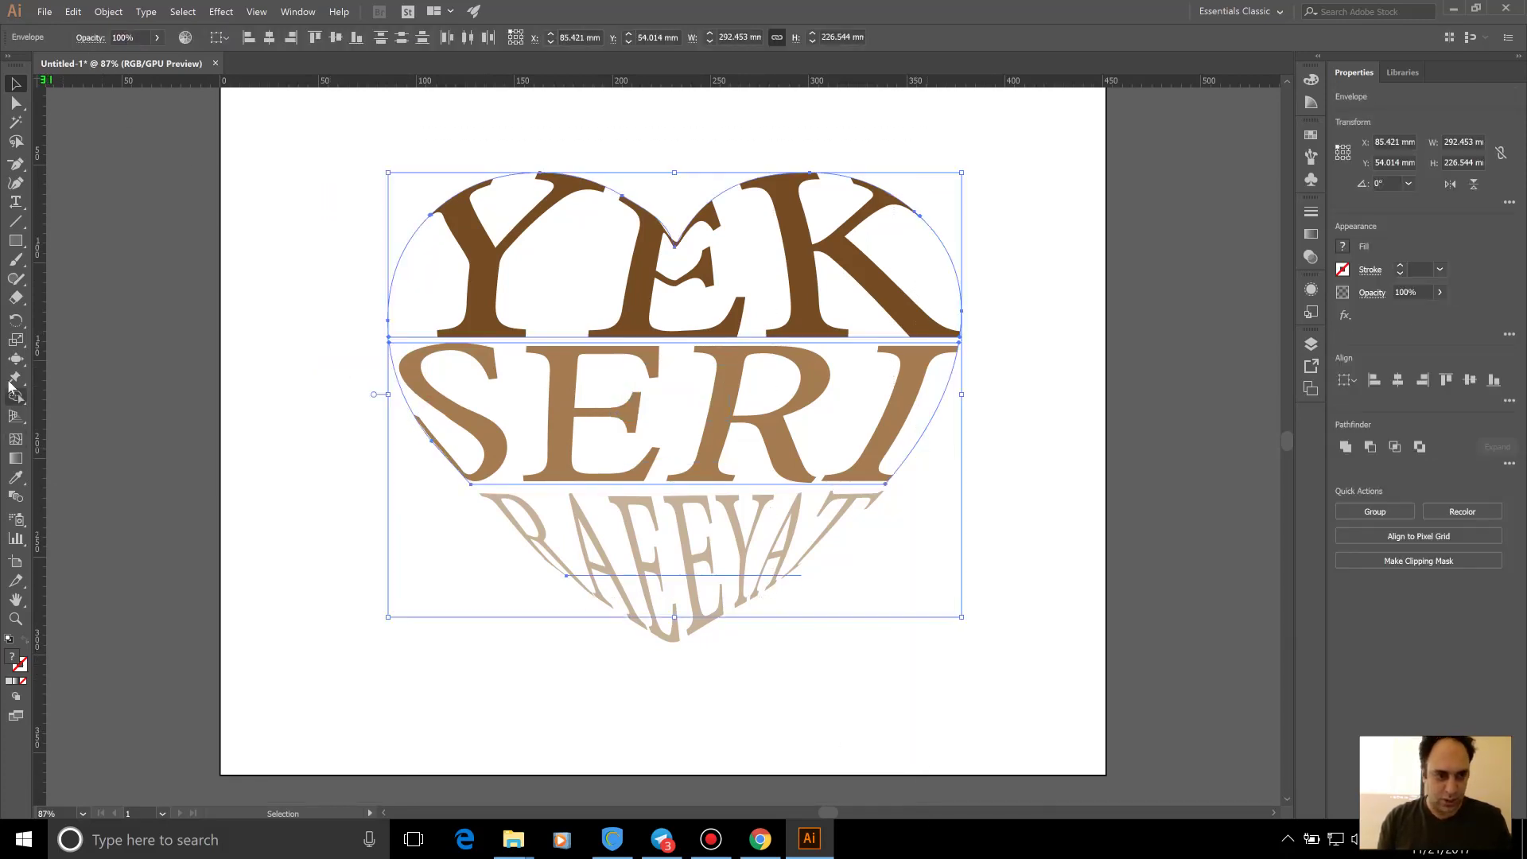
drag(15, 359, 75, 372)
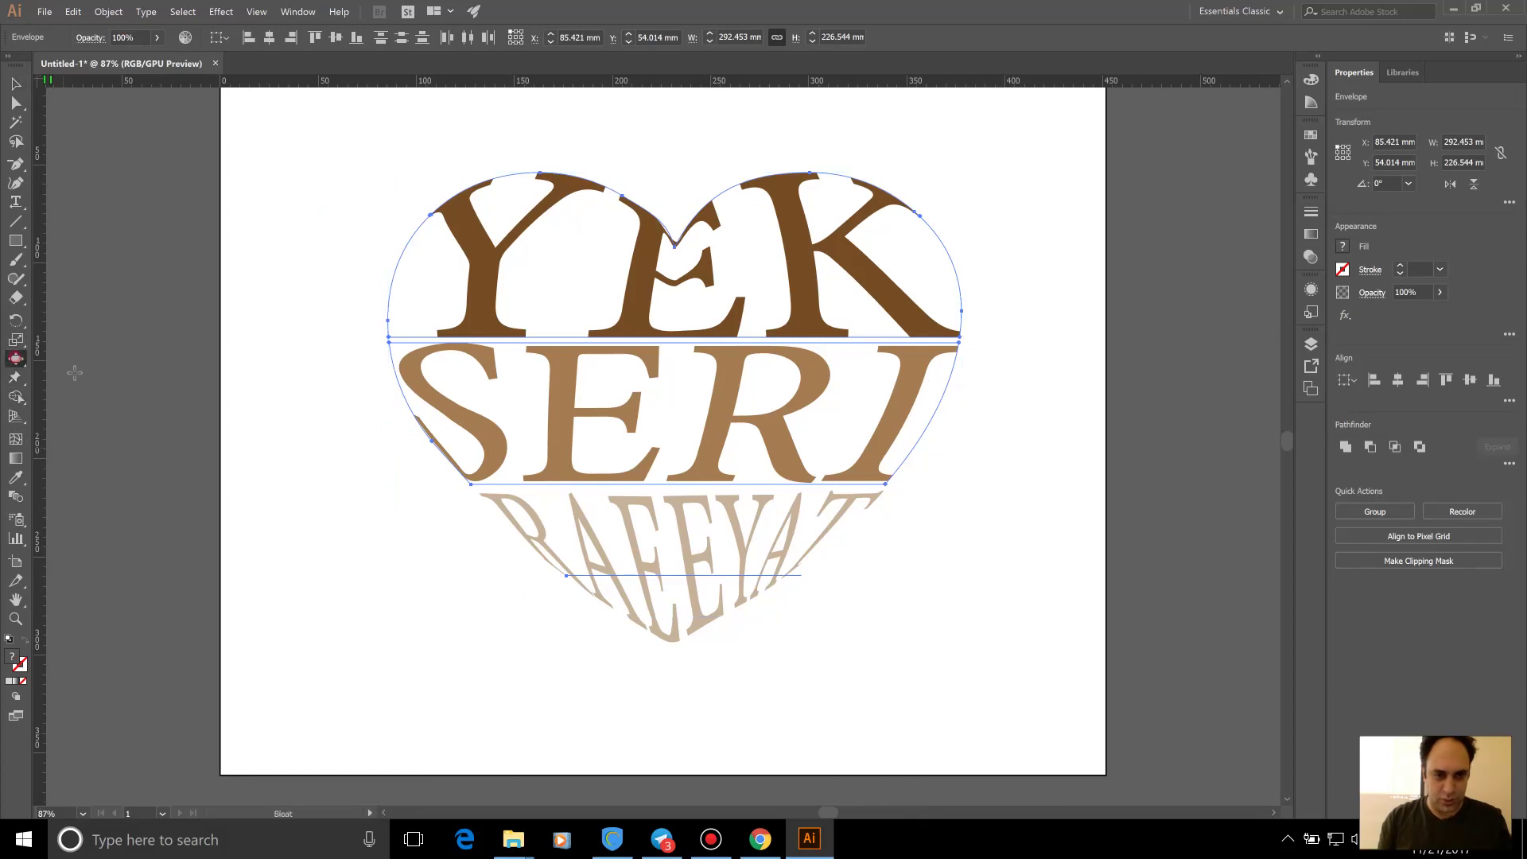
click(680, 385)
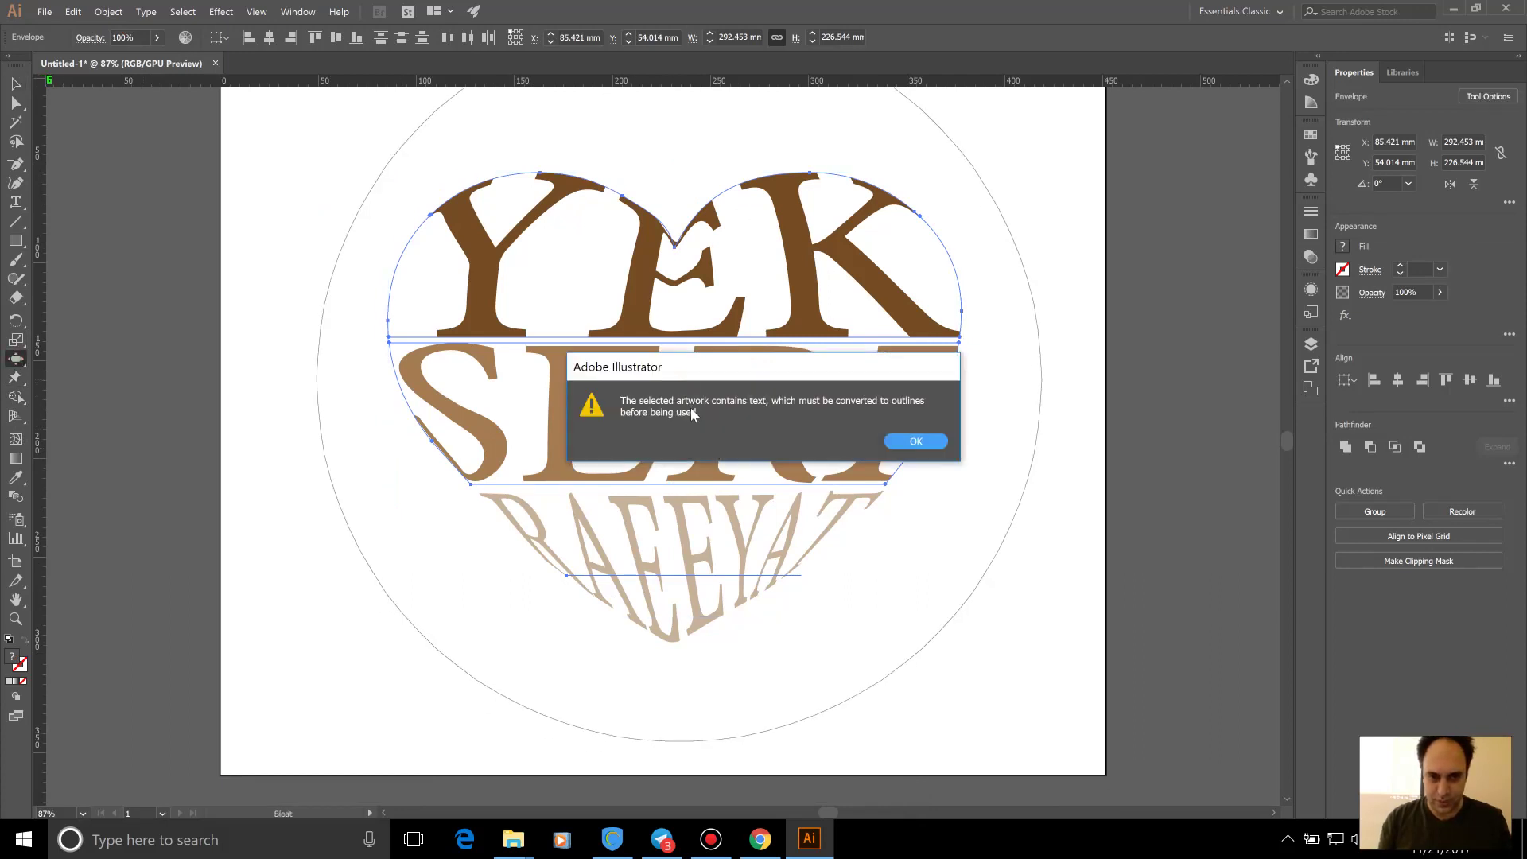
click(916, 441)
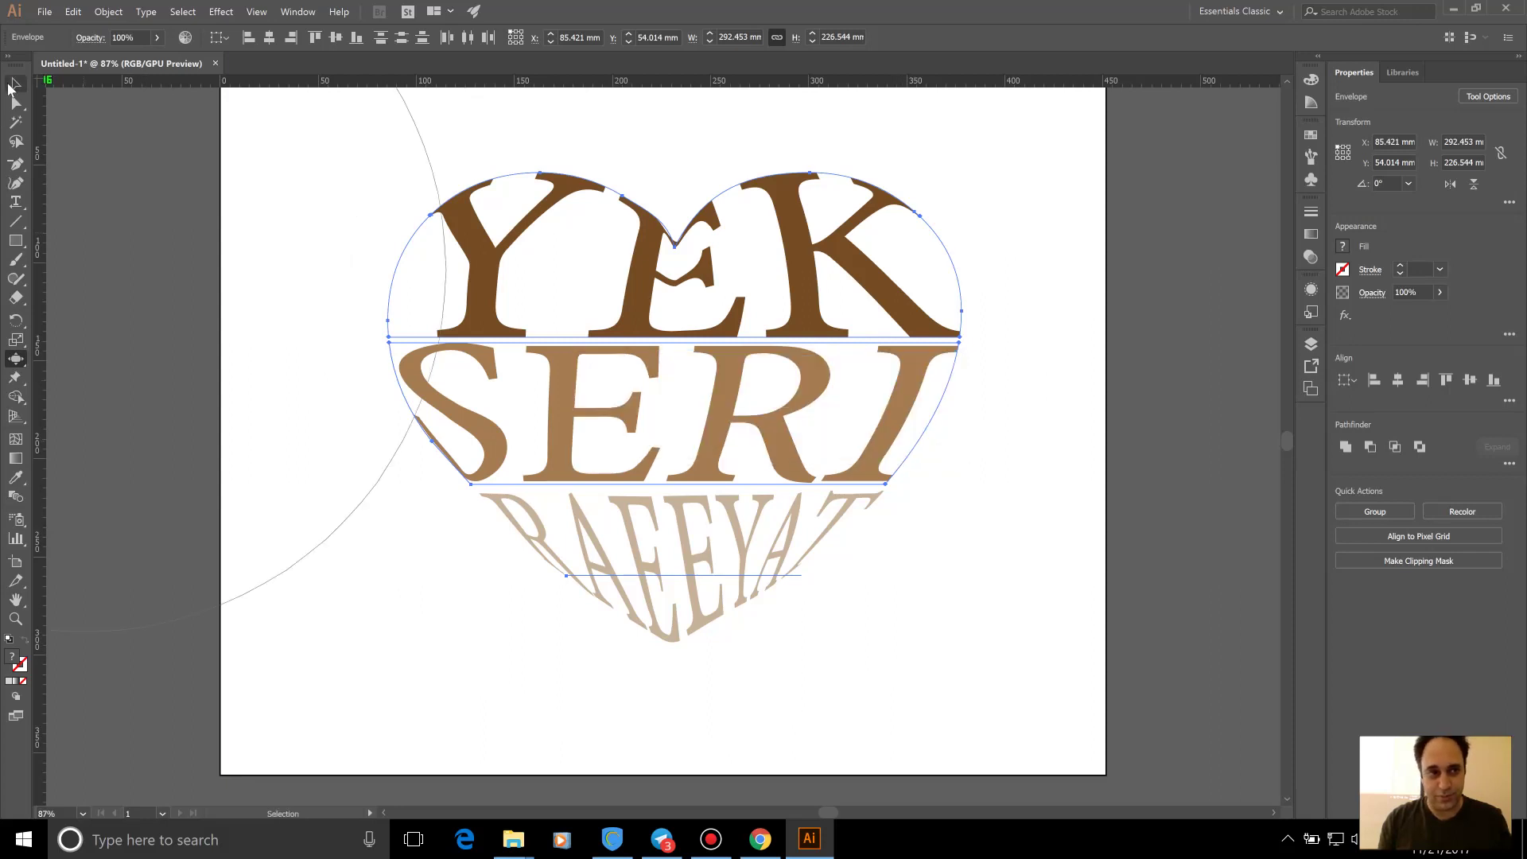
Expand the text envelopes into plain outline shapes with Object > Expand
click(15, 83)
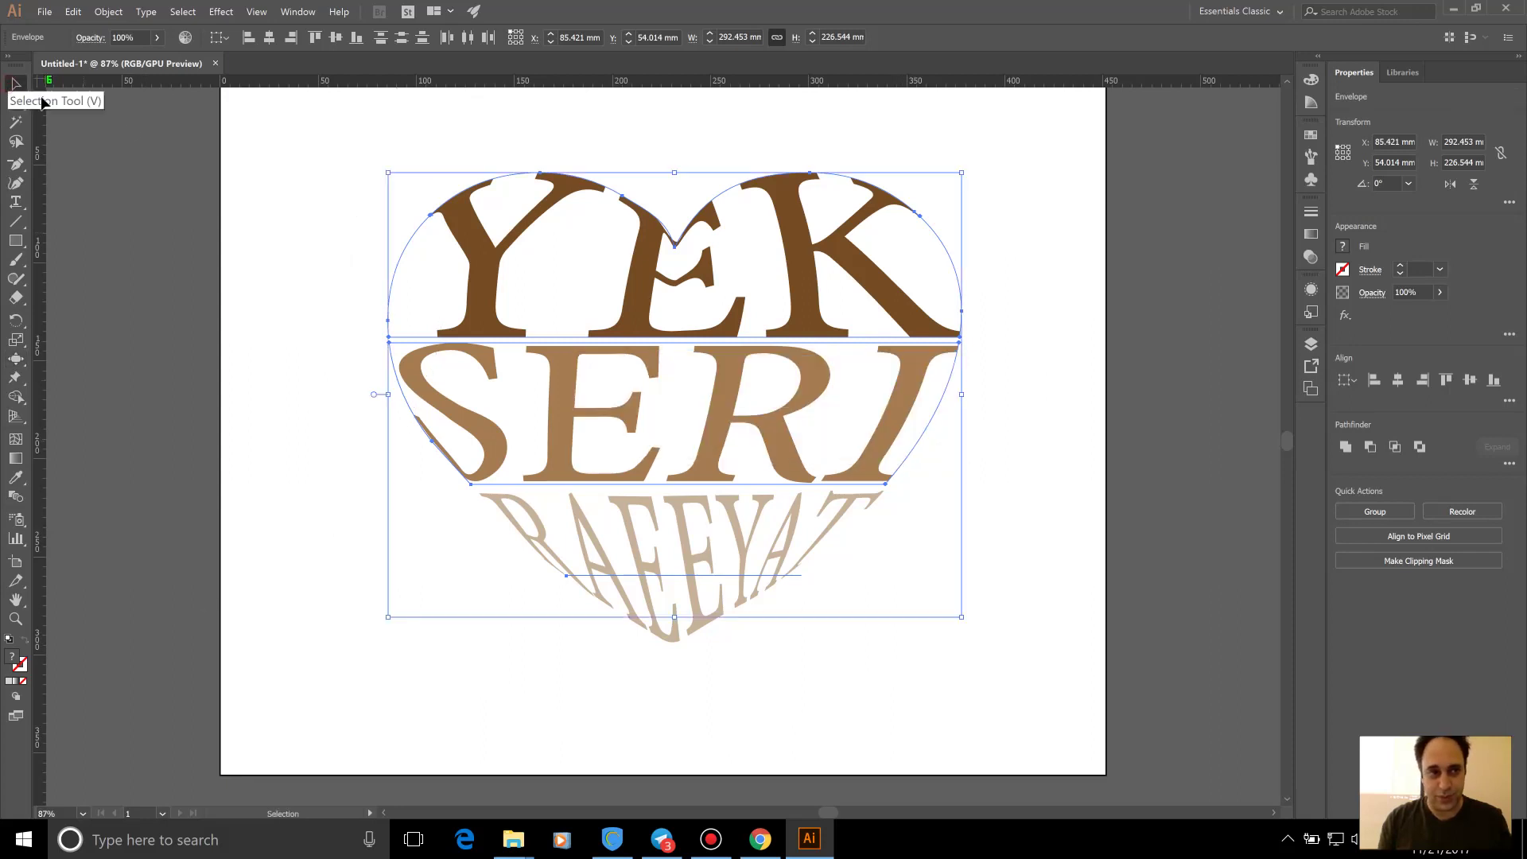
click(108, 11)
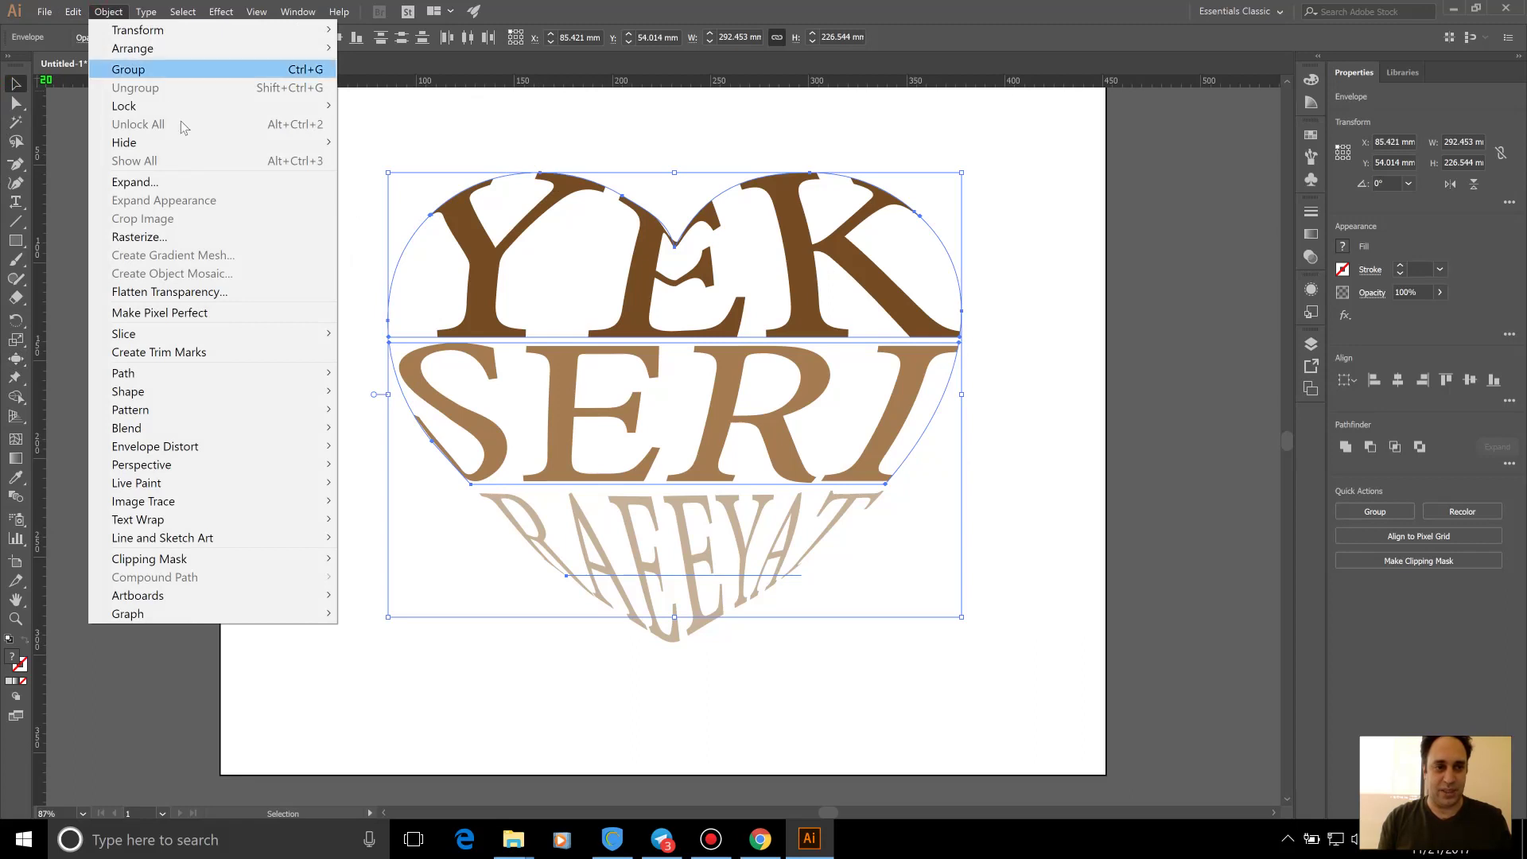
click(194, 182)
click(747, 517)
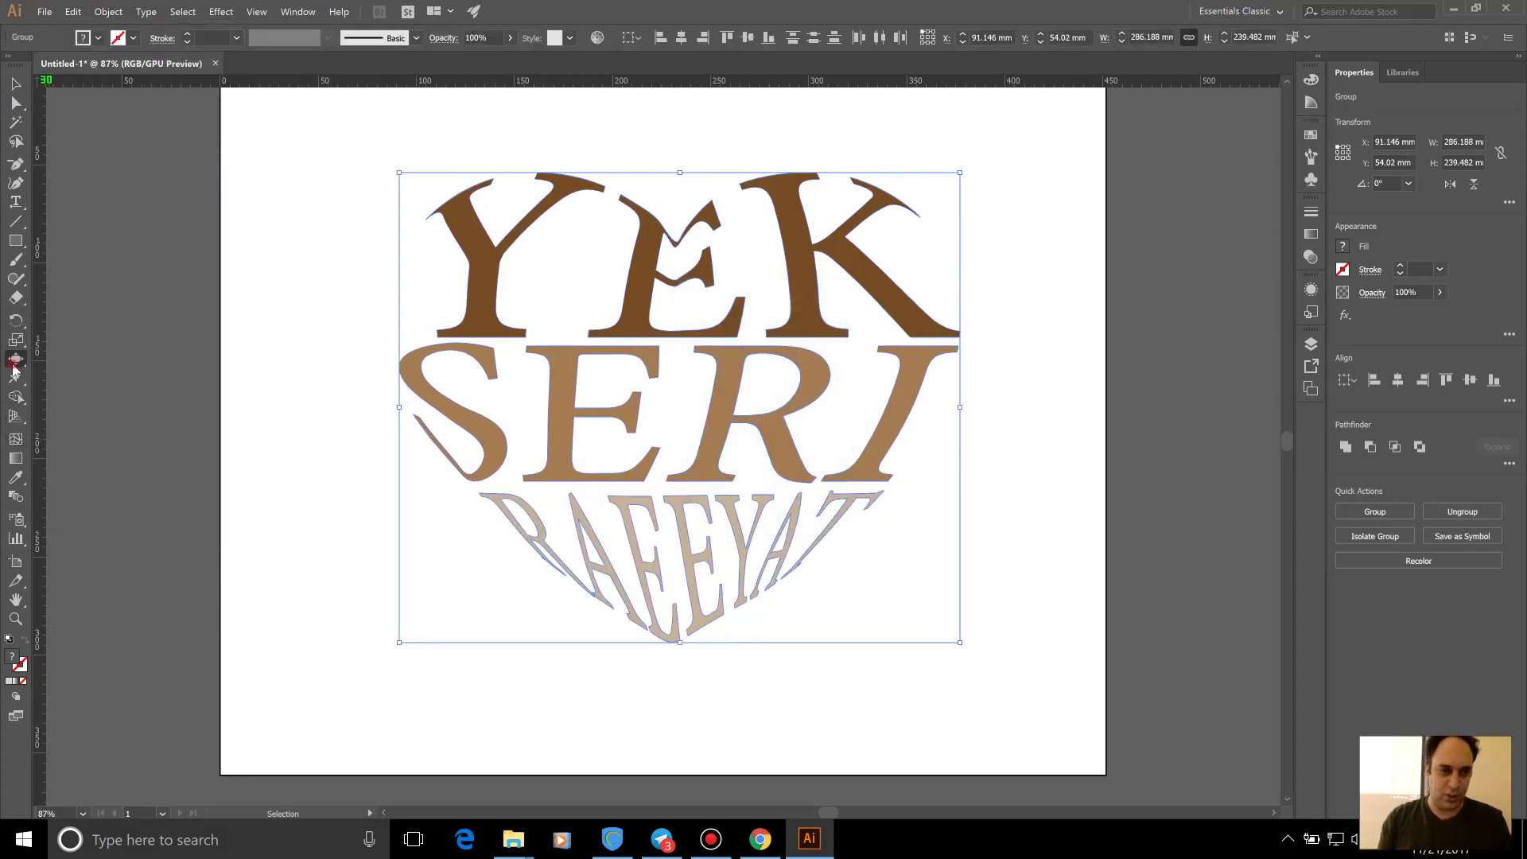
Undo a too-strong bloat, set Bloat intensity to 10%, and reapply it to the lettering
click(15, 359)
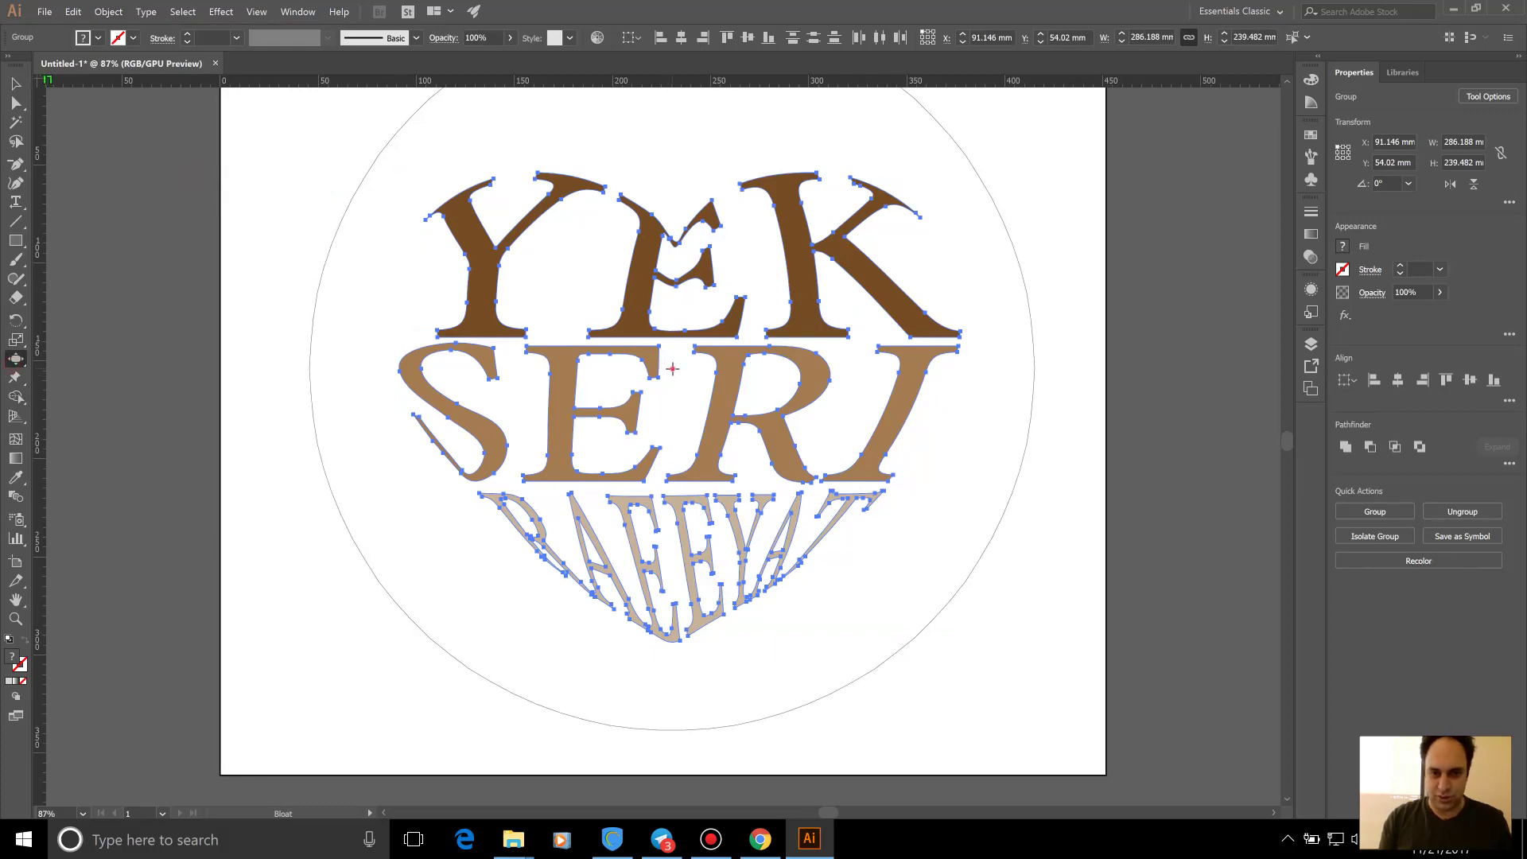
click(672, 369)
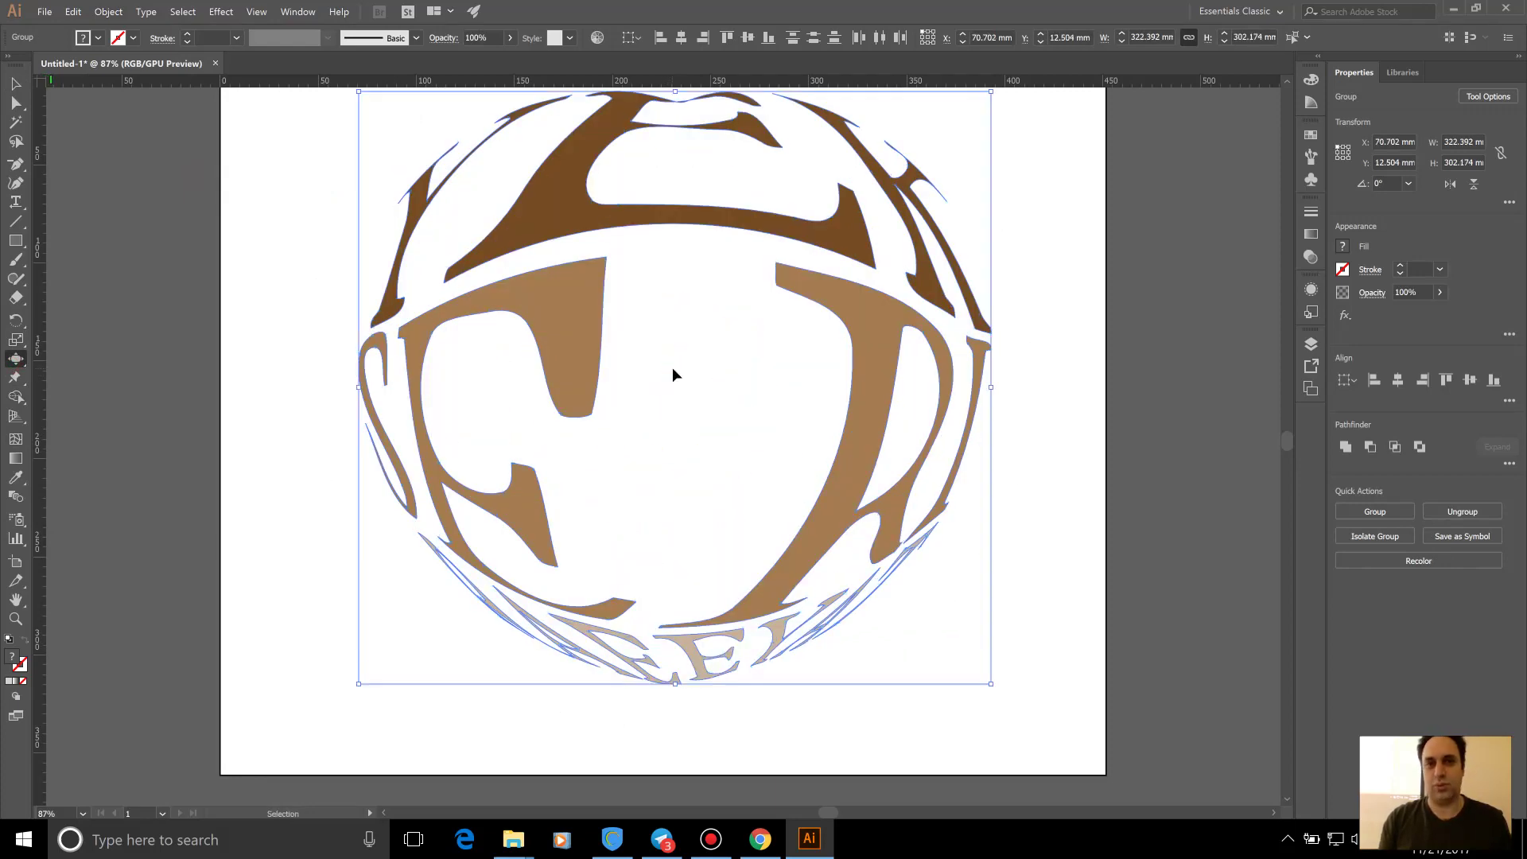
key(ctrl+z)
double_click(16, 359)
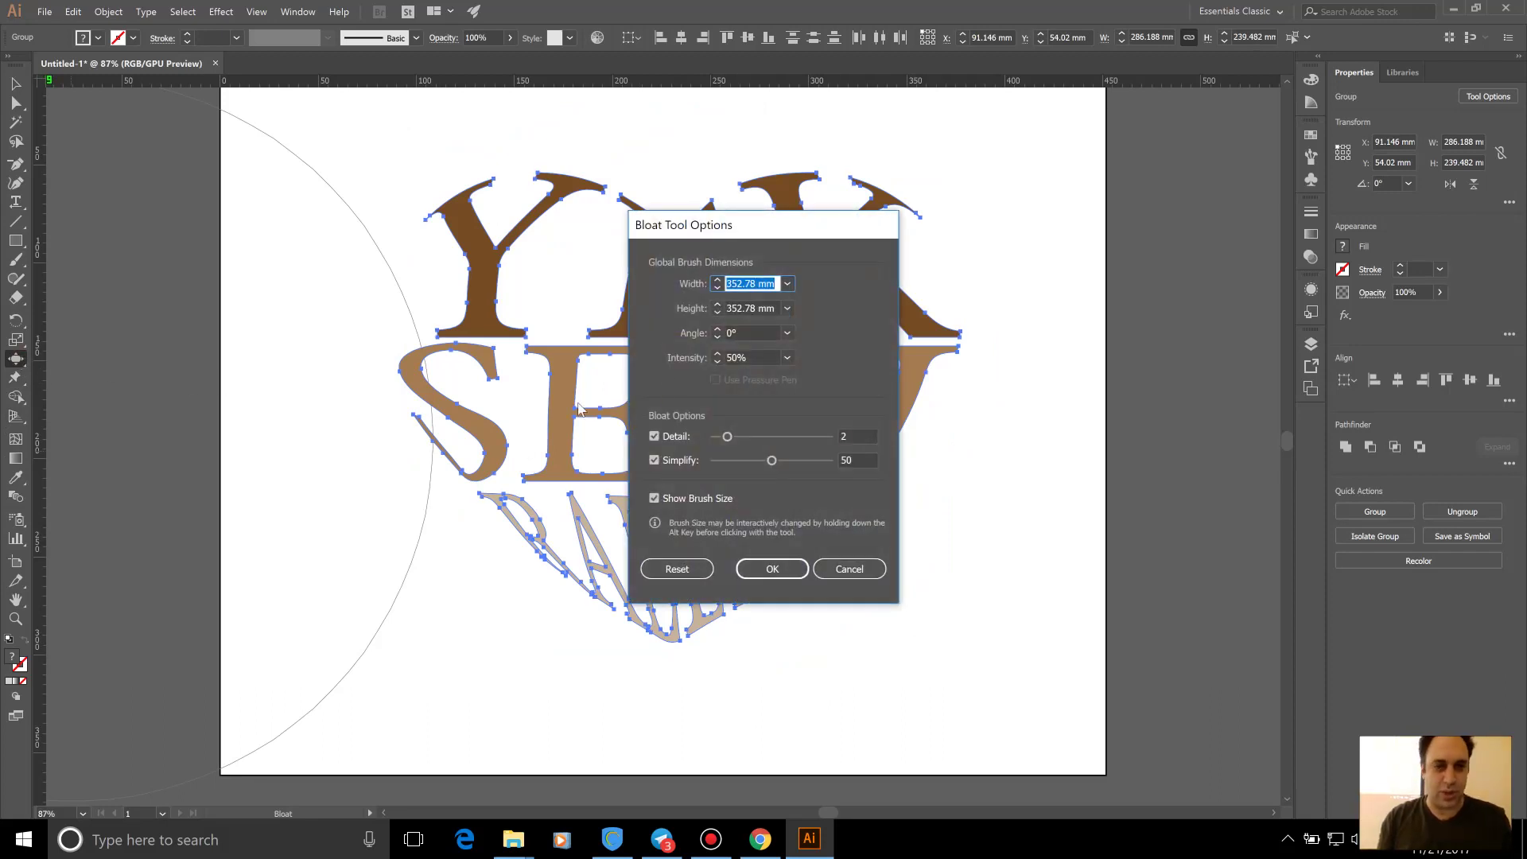
click(760, 358)
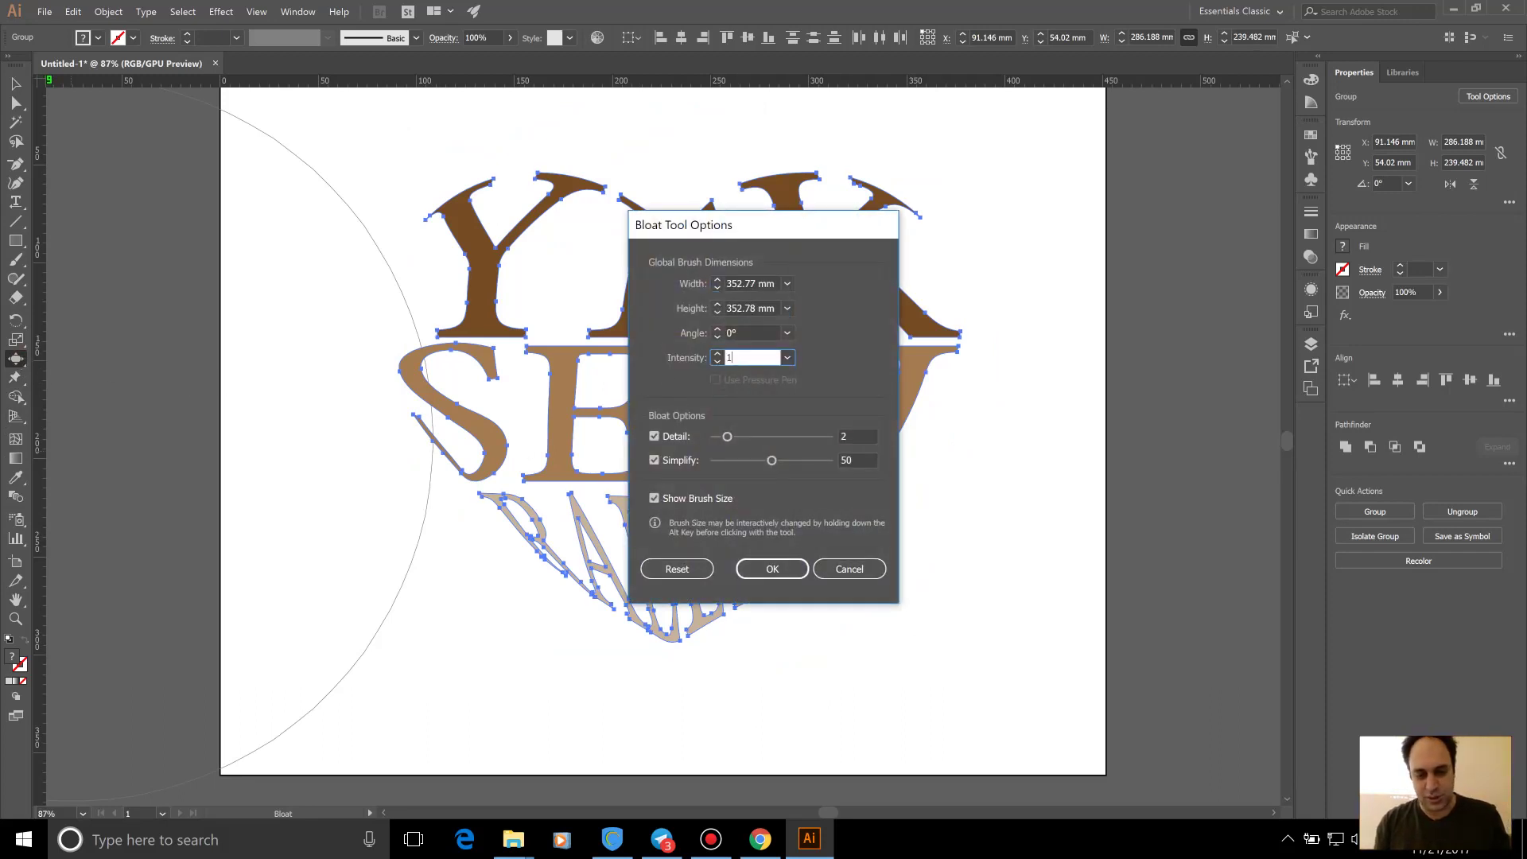
text(10)
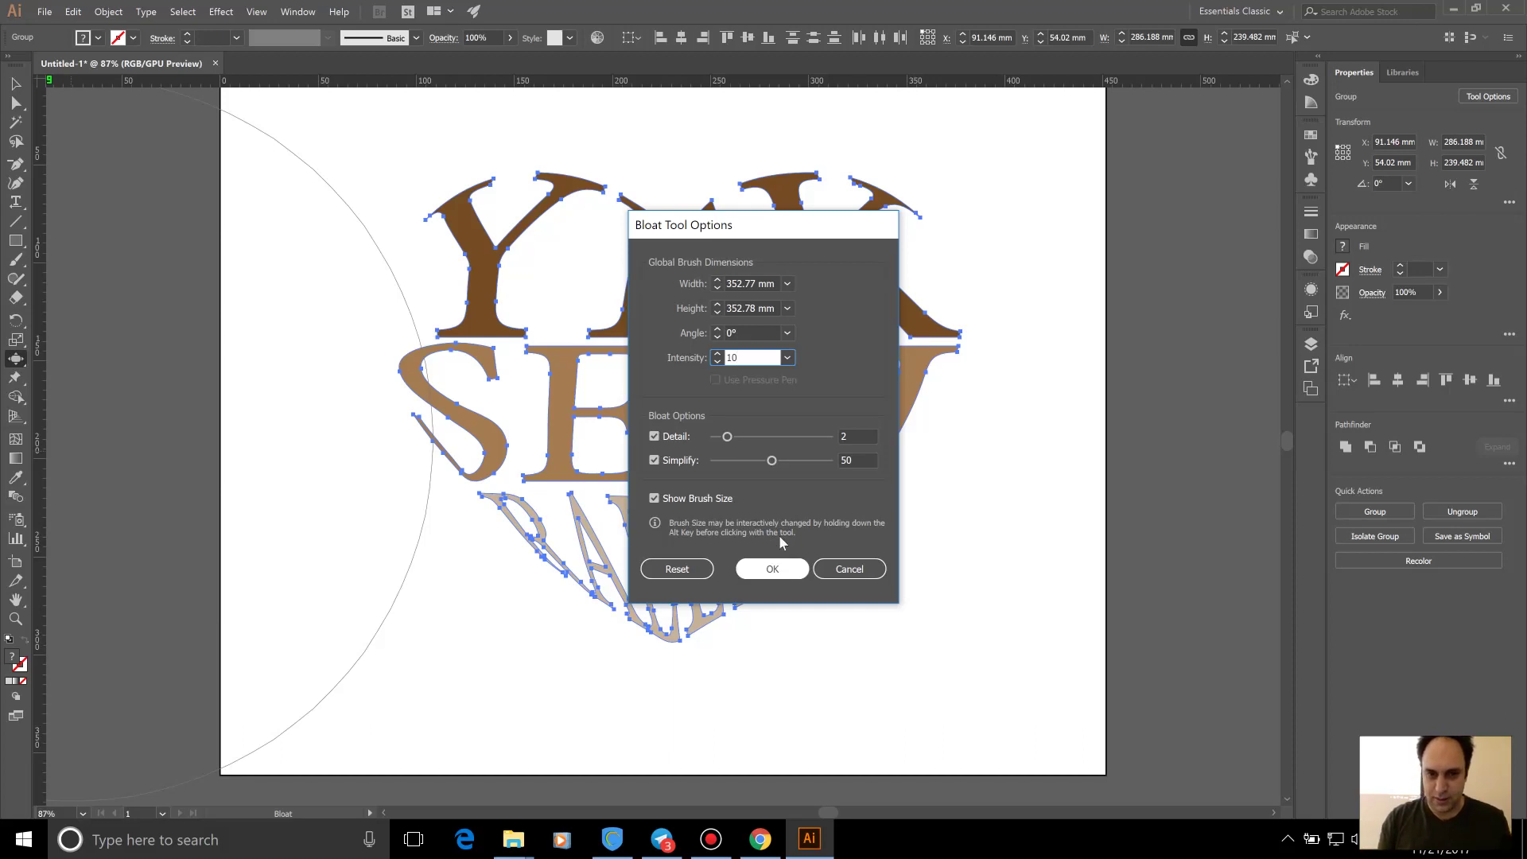
click(772, 569)
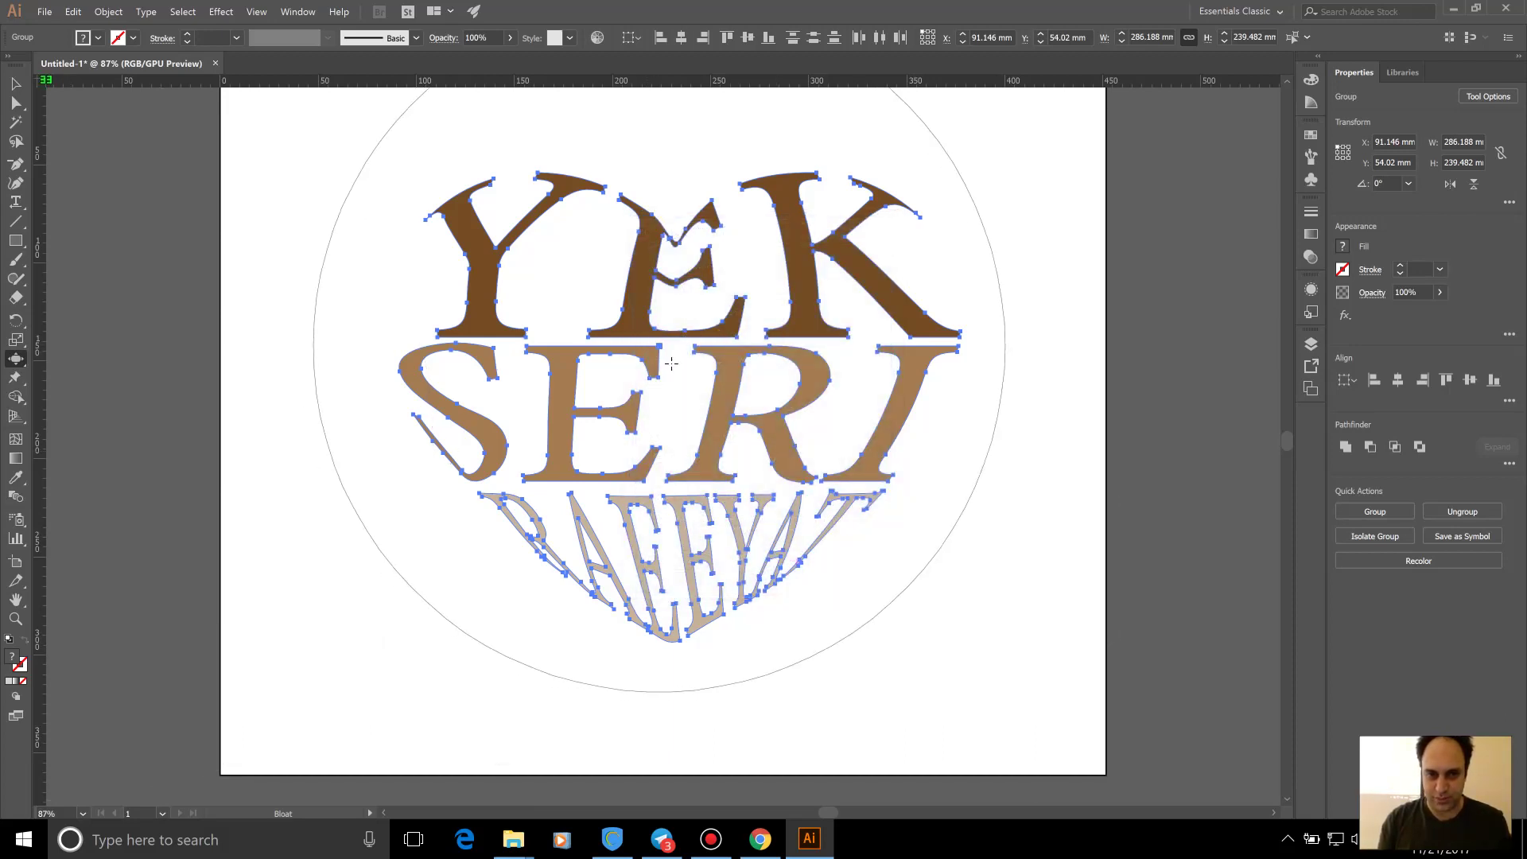
click(671, 367)
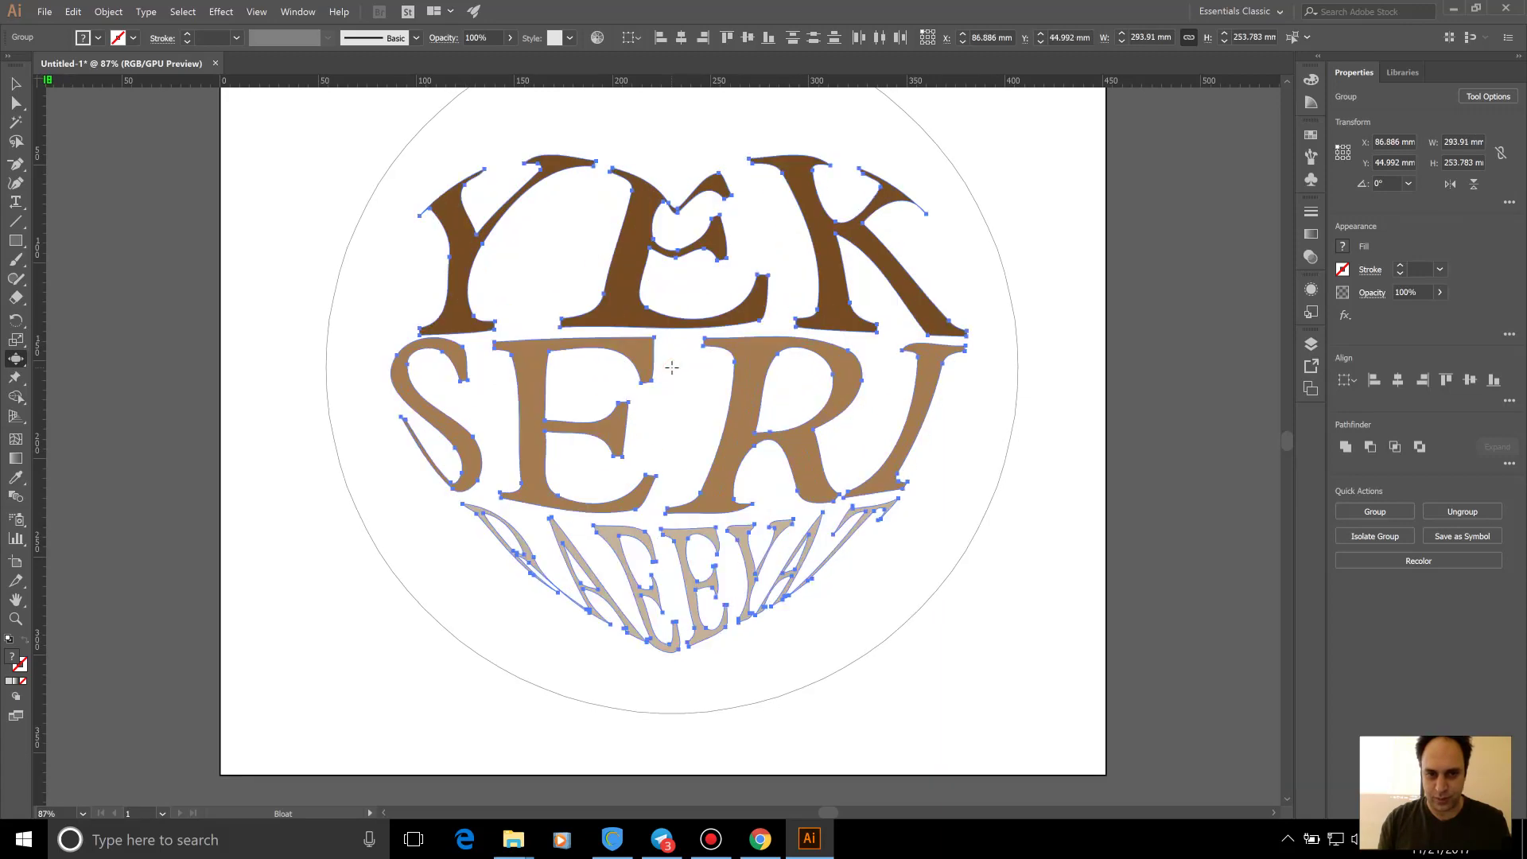
Deselect, switch to the Warp tool, and shrink its brush size
key(v)
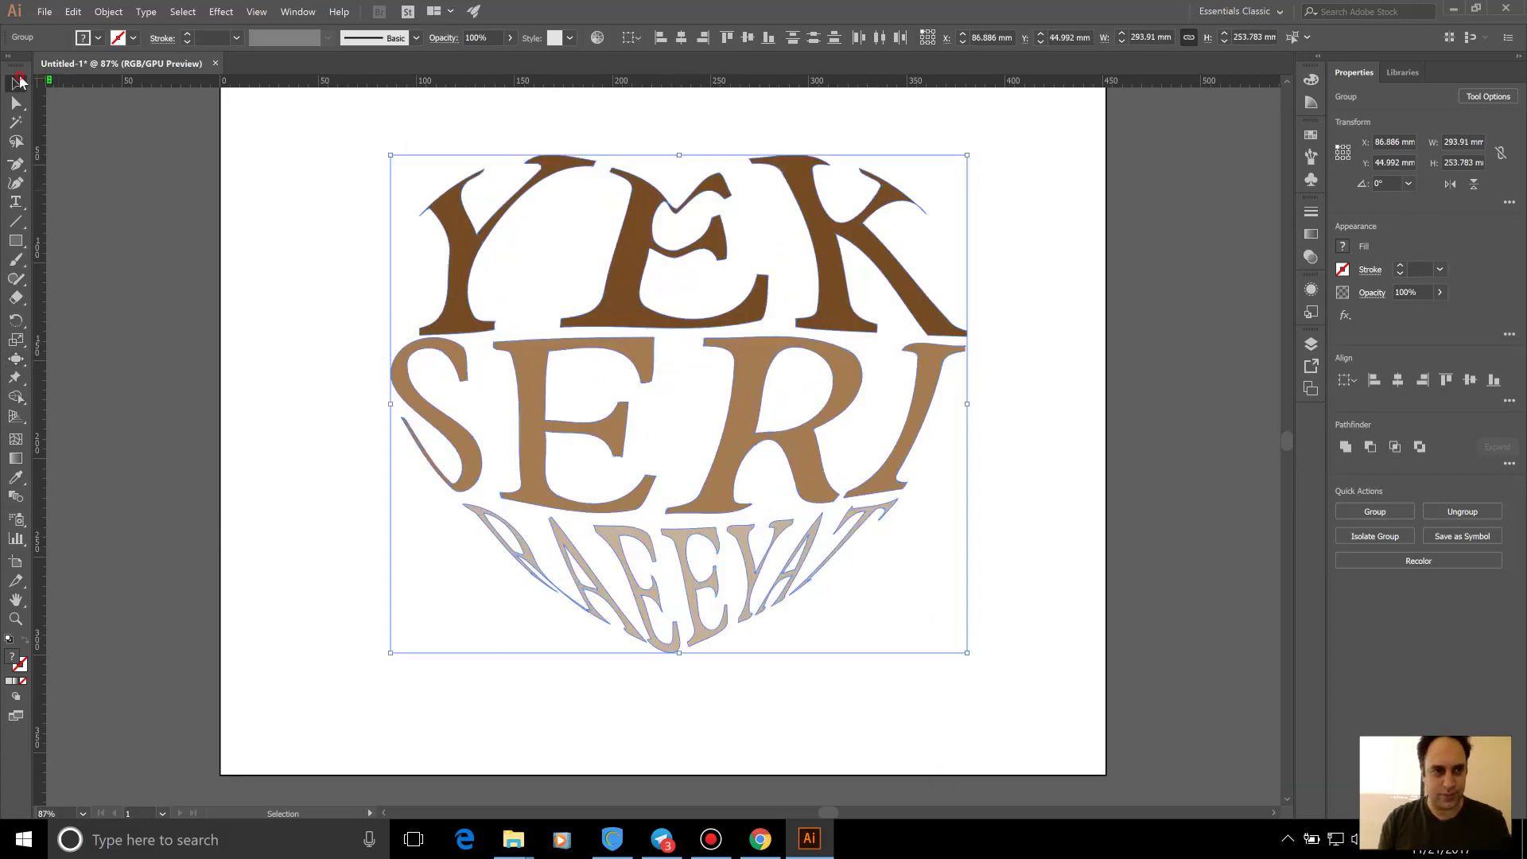
click(115, 250)
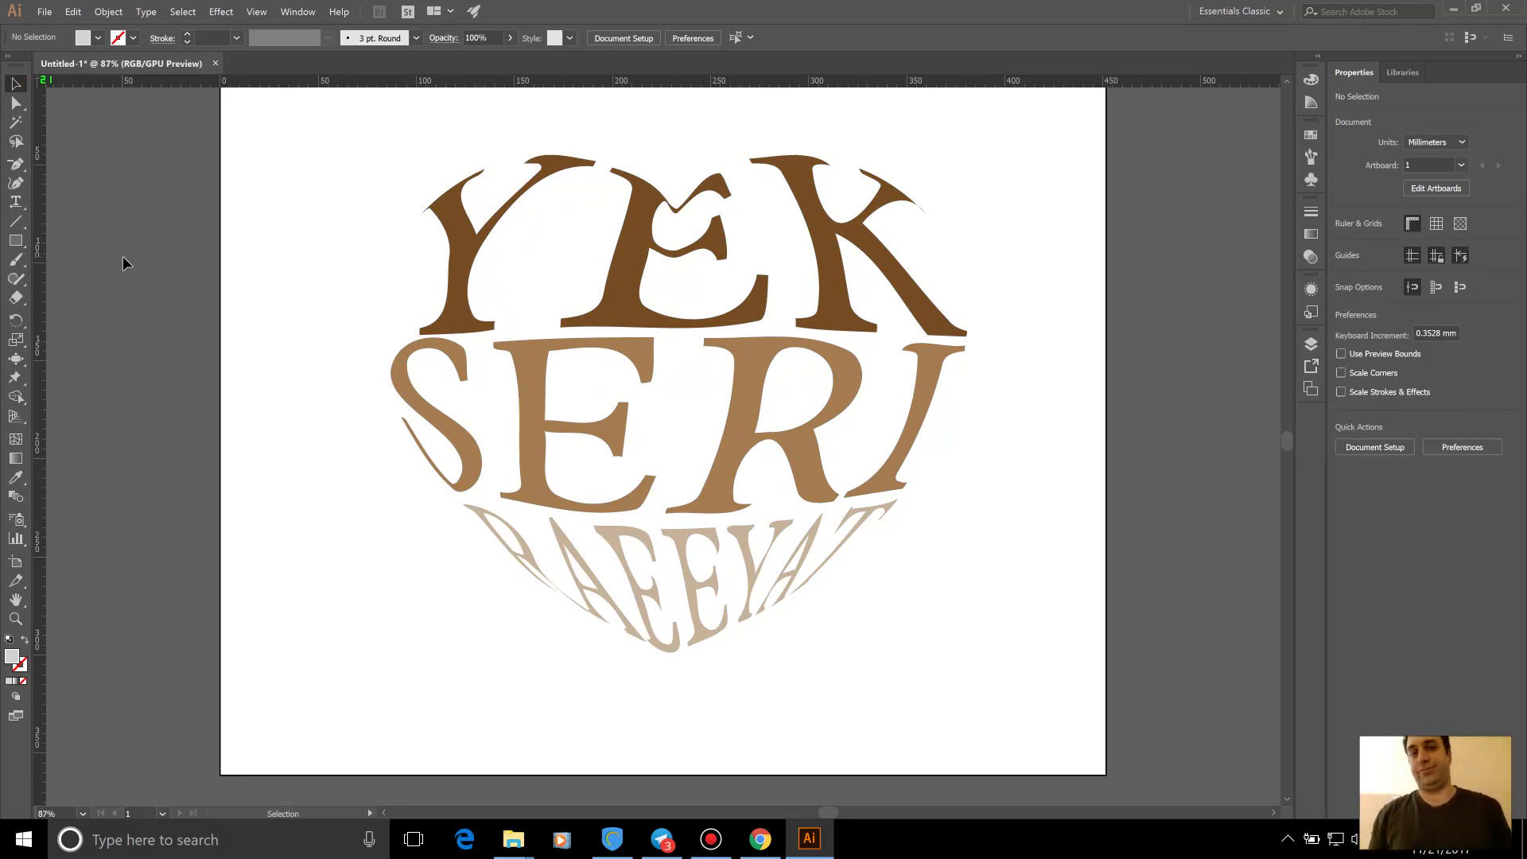
click(15, 359)
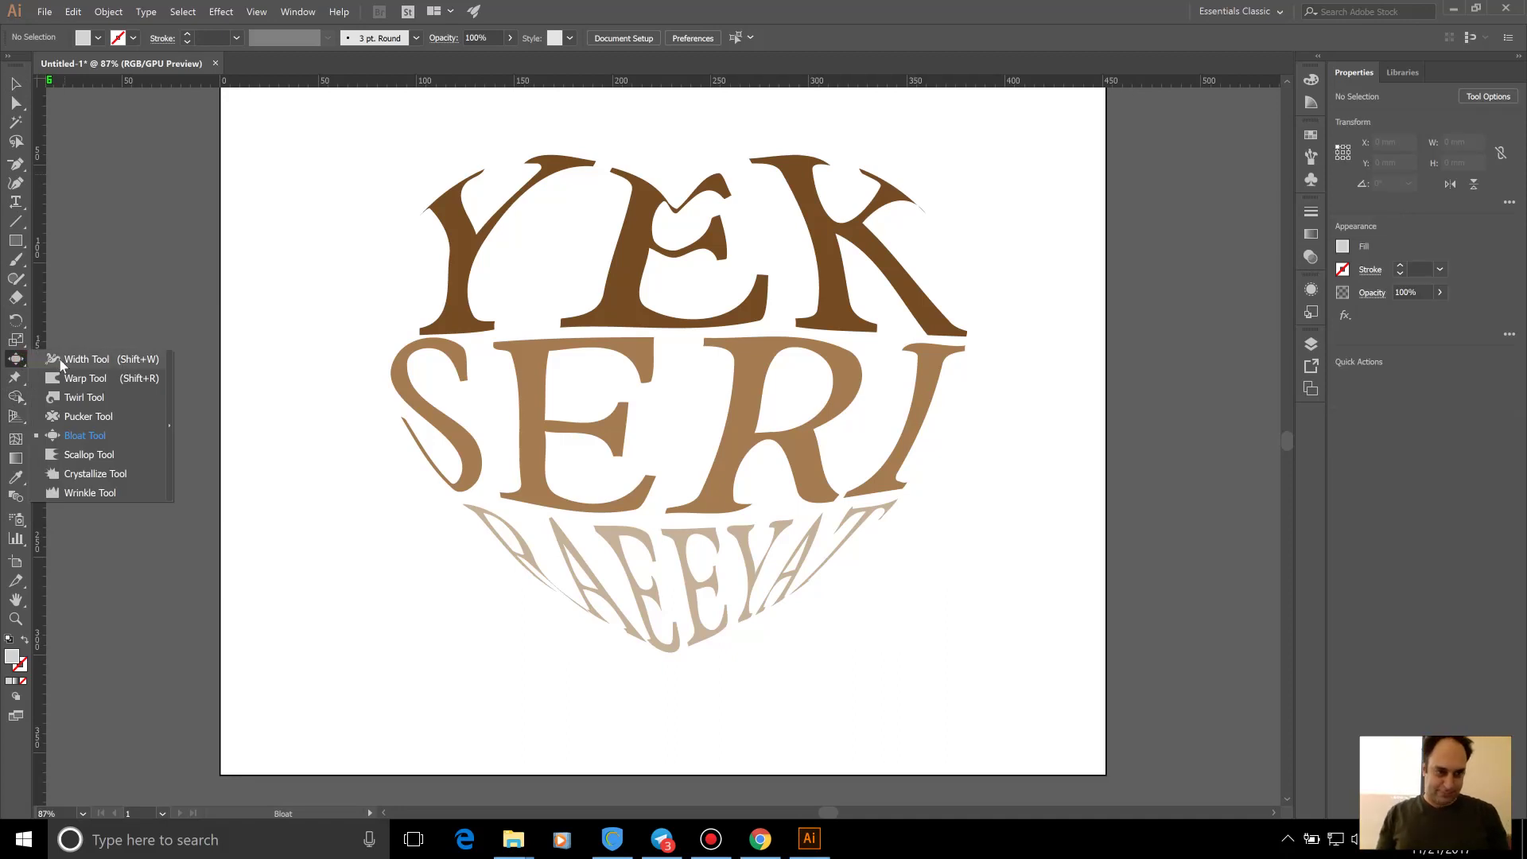
click(83, 377)
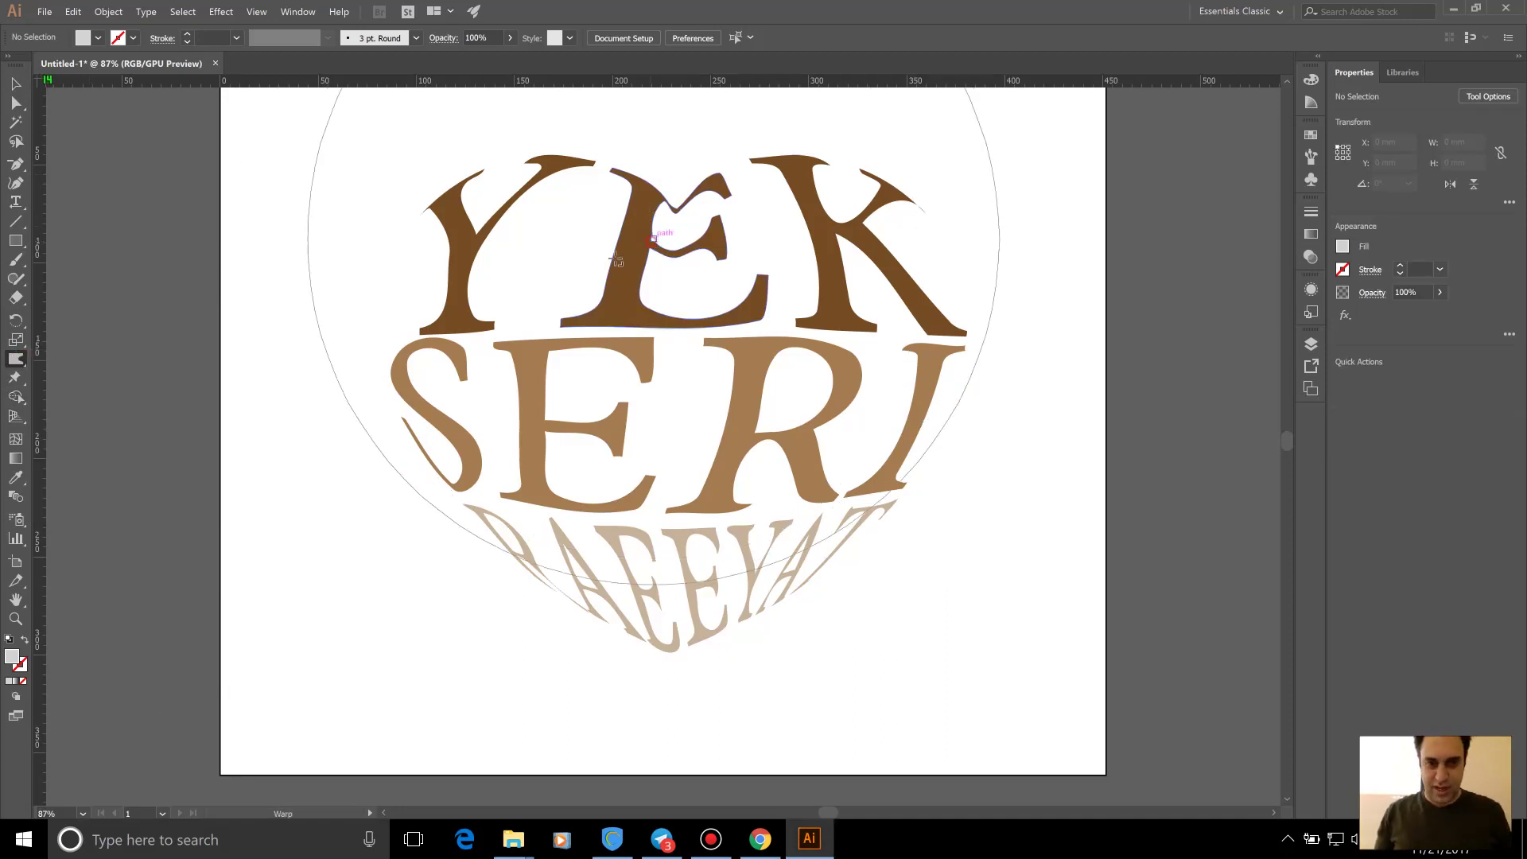
mouse_move(617, 260)
mouse_down()
mouse_move(315, 550)
mouse_move(388, 512)
mouse_up()
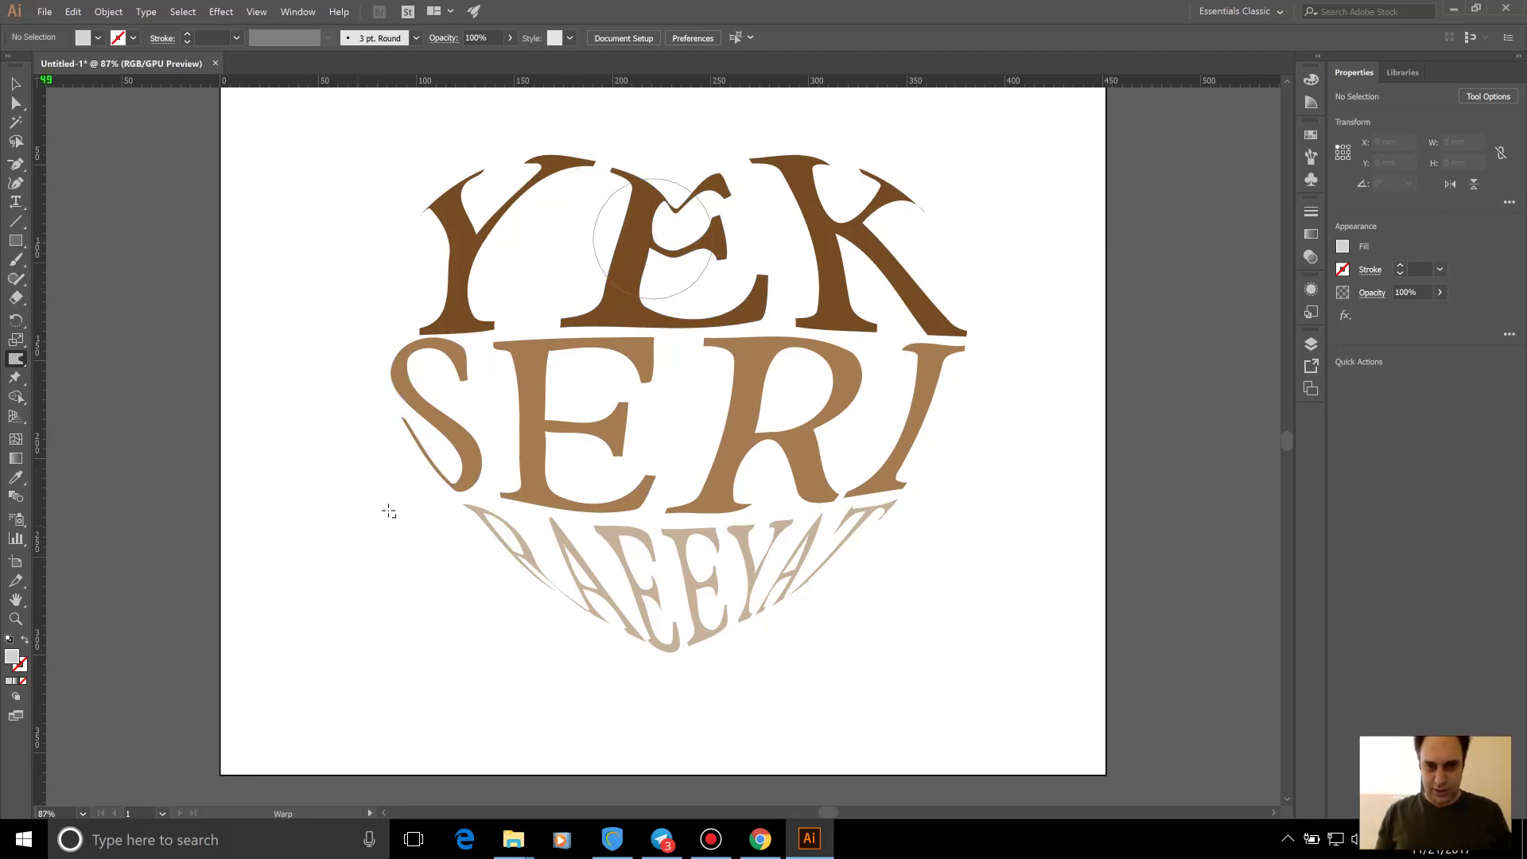
Warp the E in YEK, the R in SERI and RAEEYAT's bottom into a sharper point
mouse_move(649, 219)
mouse_down()
mouse_move(670, 201)
mouse_move(679, 220)
mouse_move(679, 197)
mouse_move(682, 215)
mouse_up()
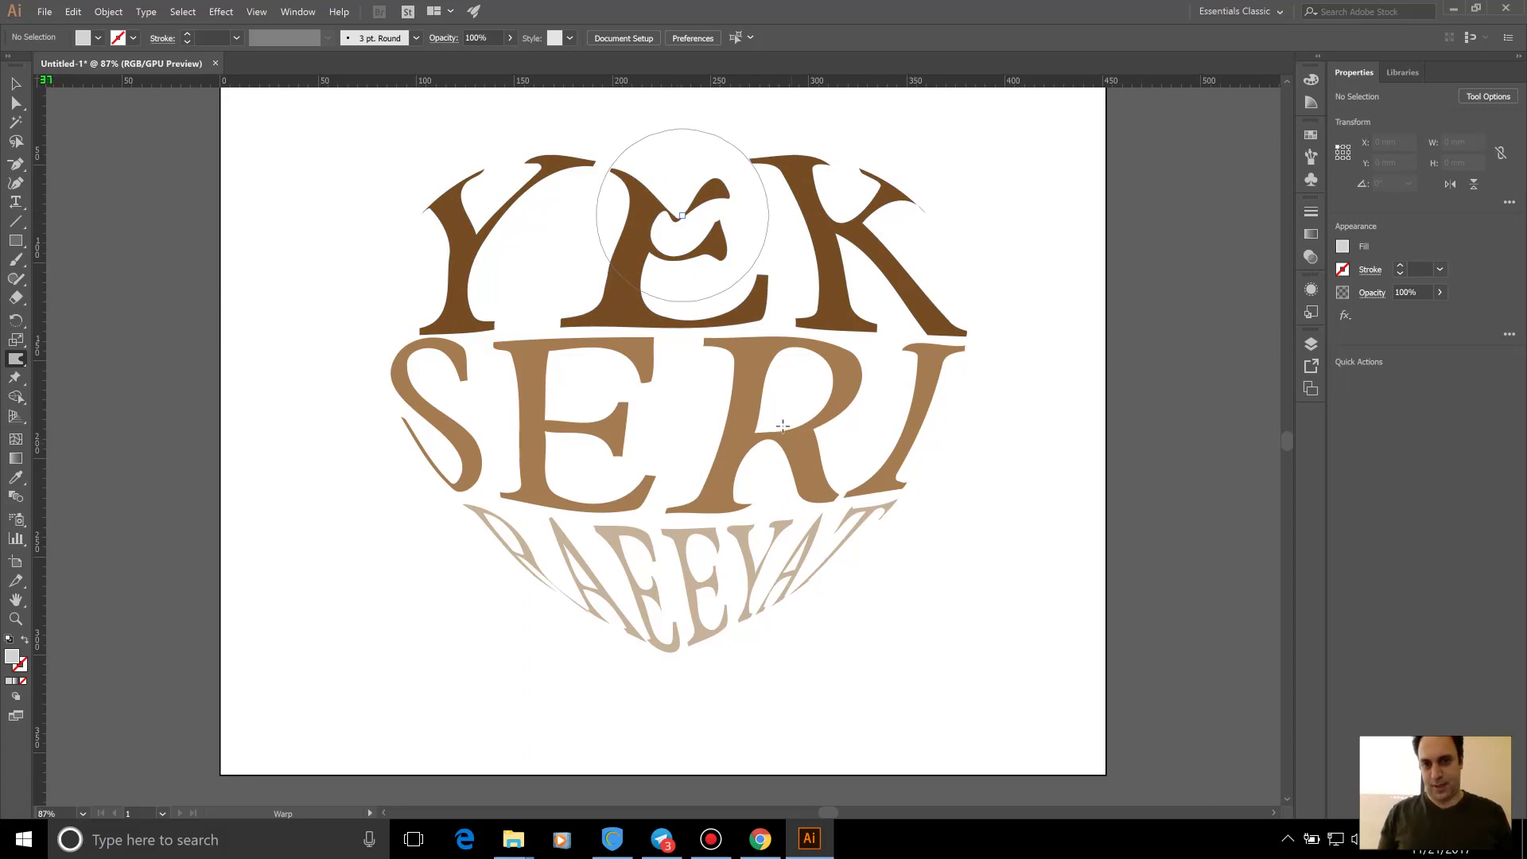
drag(783, 426, 777, 446)
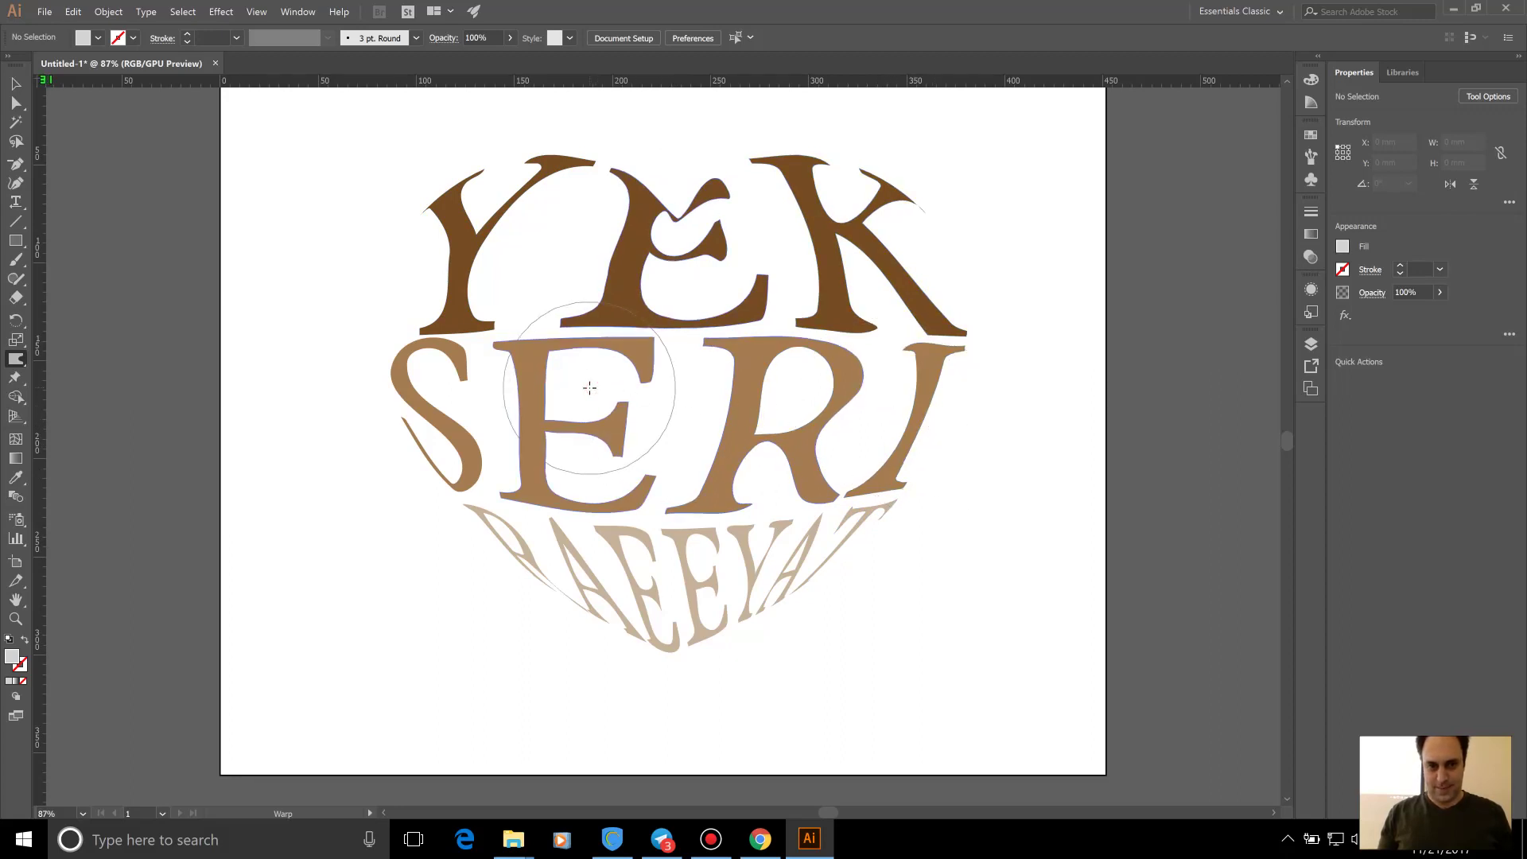
drag(672, 638, 649, 680)
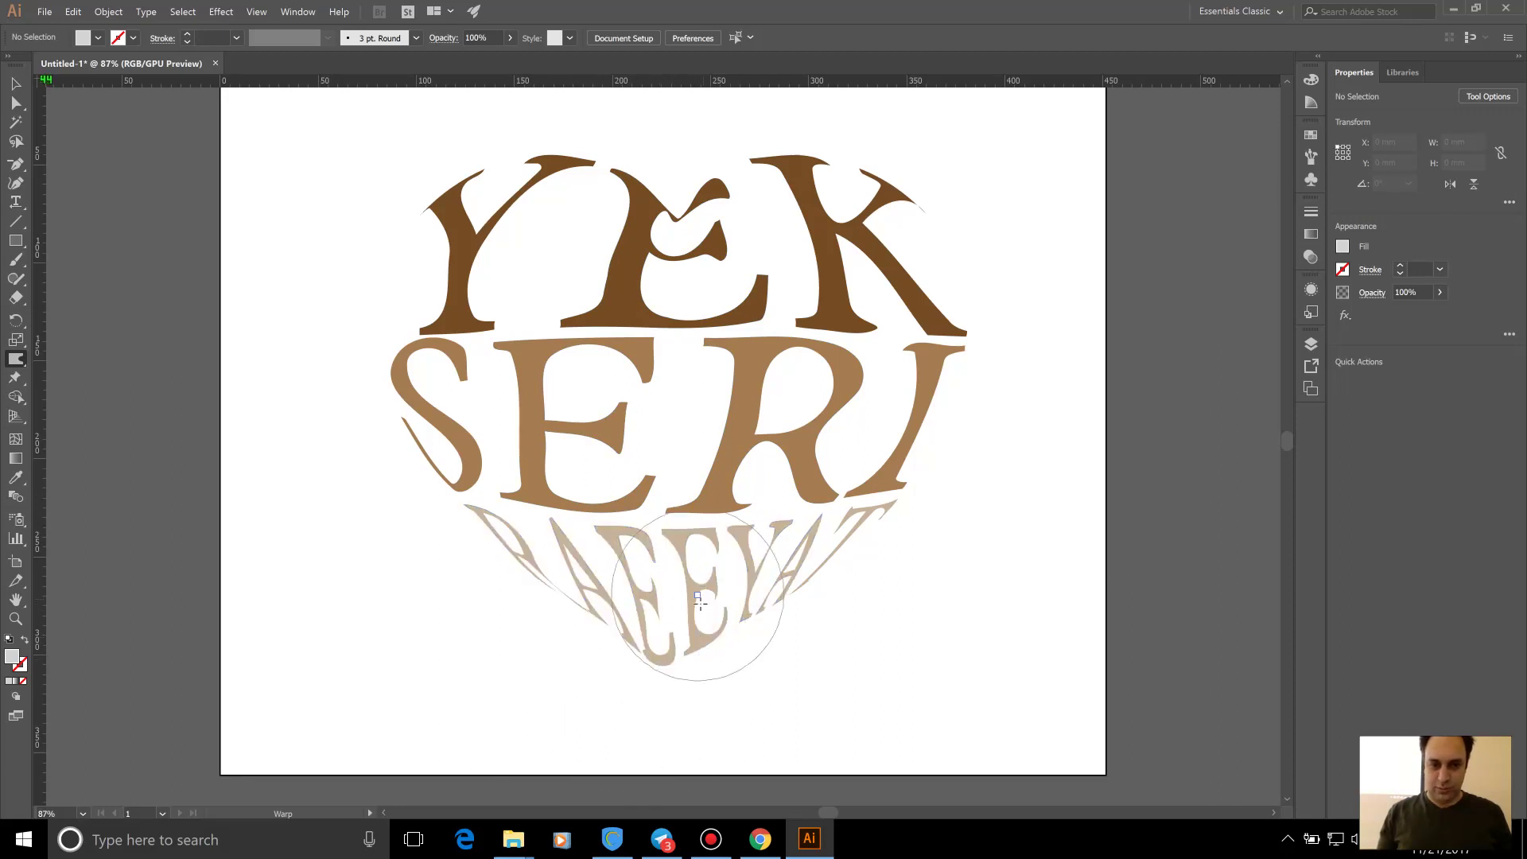
mouse_move(680, 623)
mouse_down()
mouse_move(645, 700)
mouse_move(548, 724)
mouse_up()
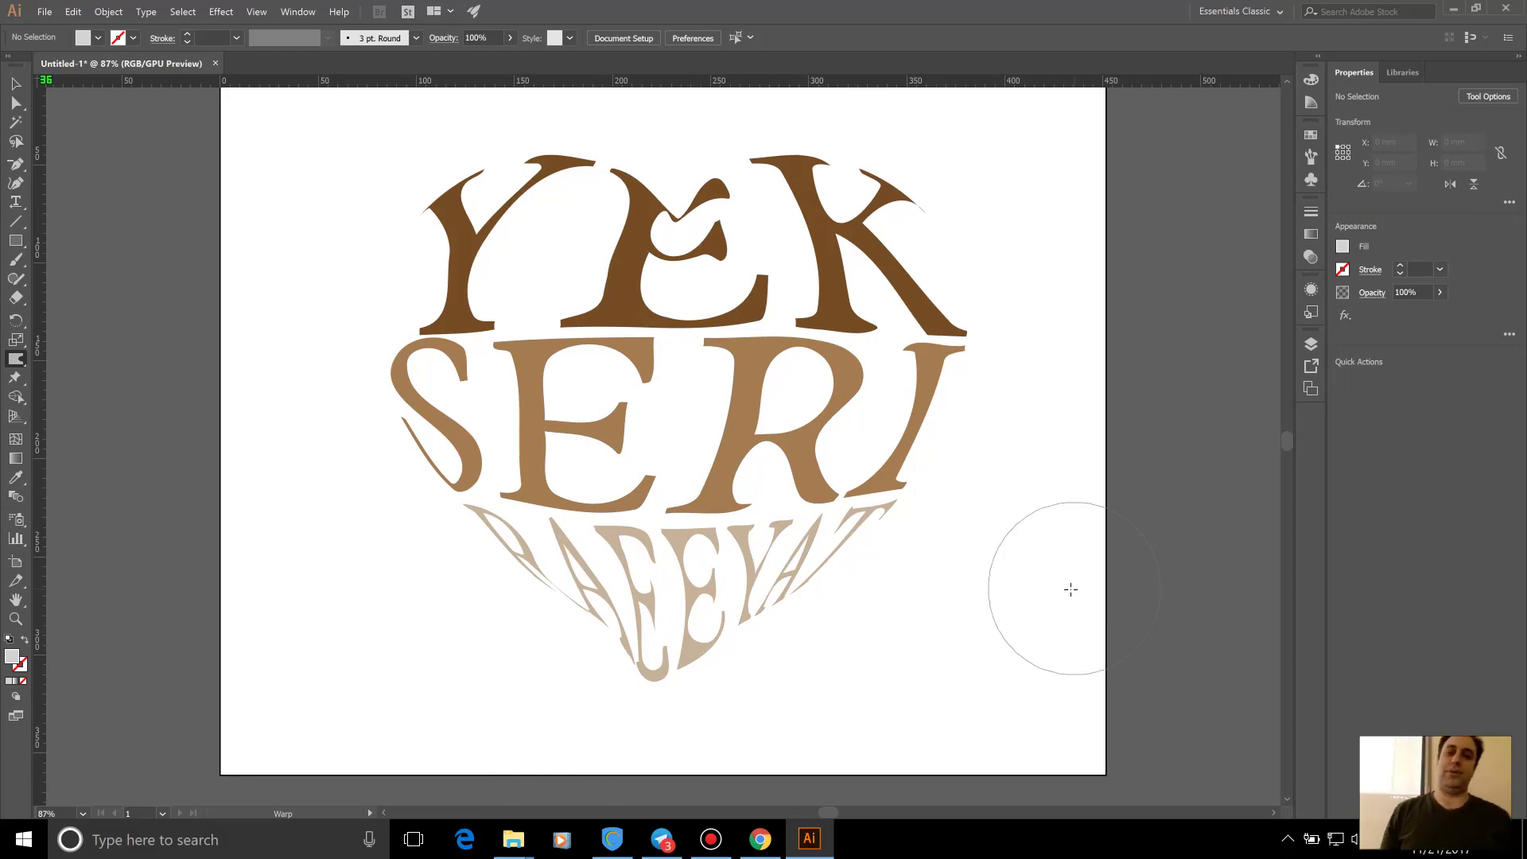